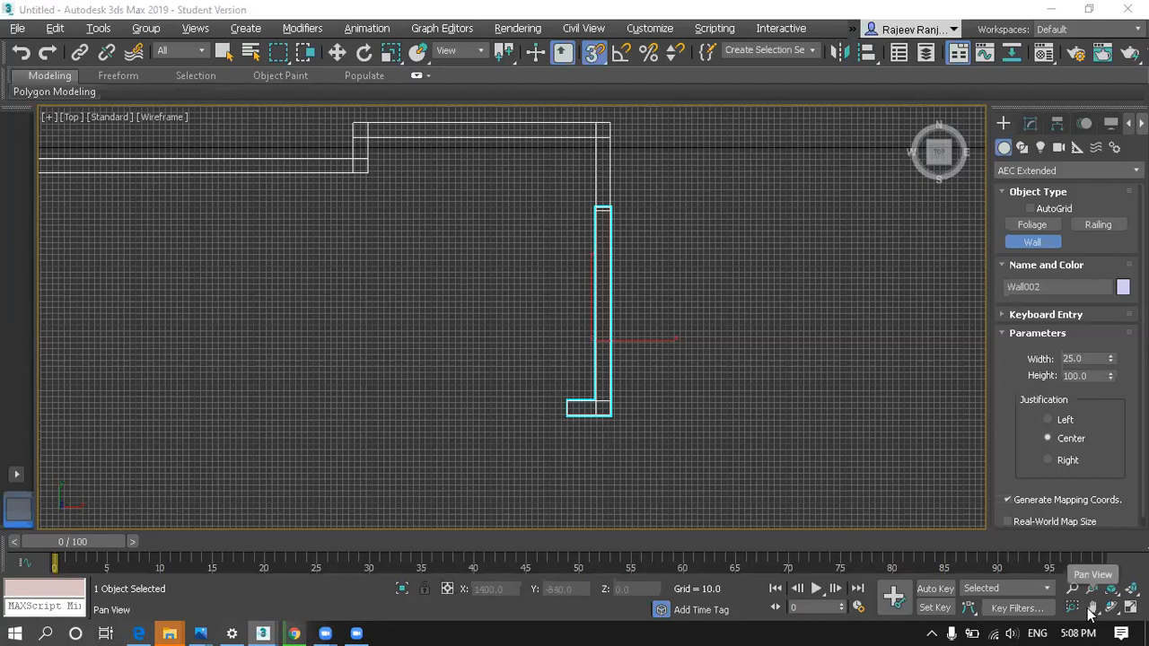
# Start a 25-wide, 100-high wall at the free end of the lower-right wall, running briefly west, then south to about Y -620.
pyautogui.click(1091, 608)
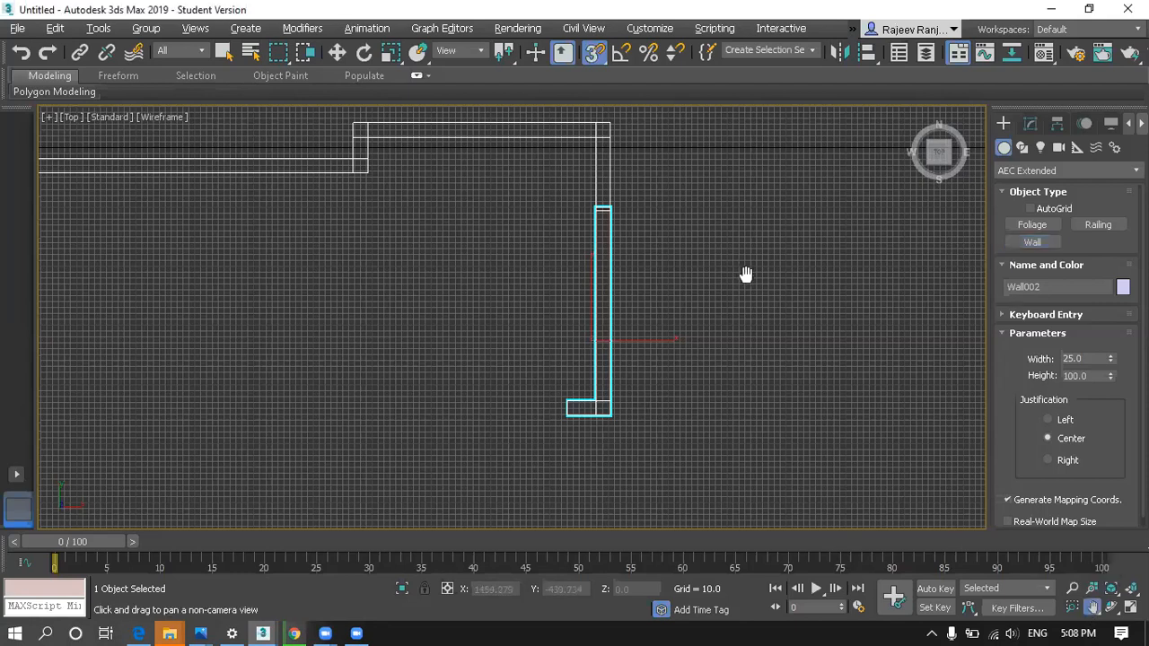
pyautogui.moveTo(644, 418); pyautogui.dragTo(745, 274)
pyautogui.scroll(5, 639, 279)
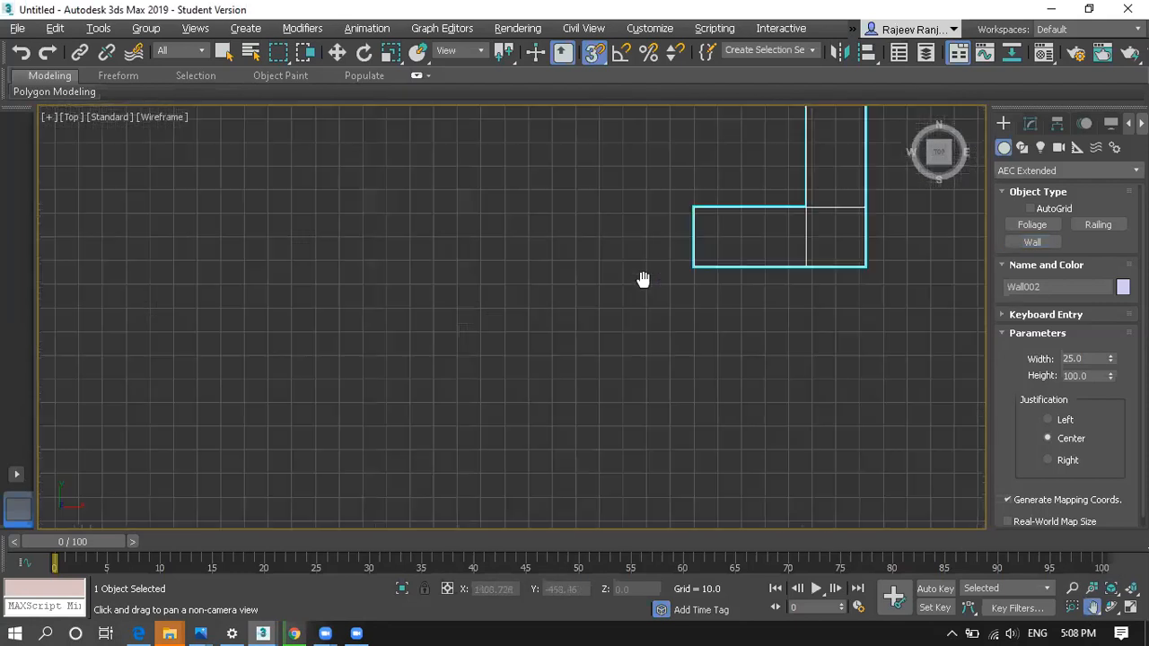
pyautogui.click(1033, 242)
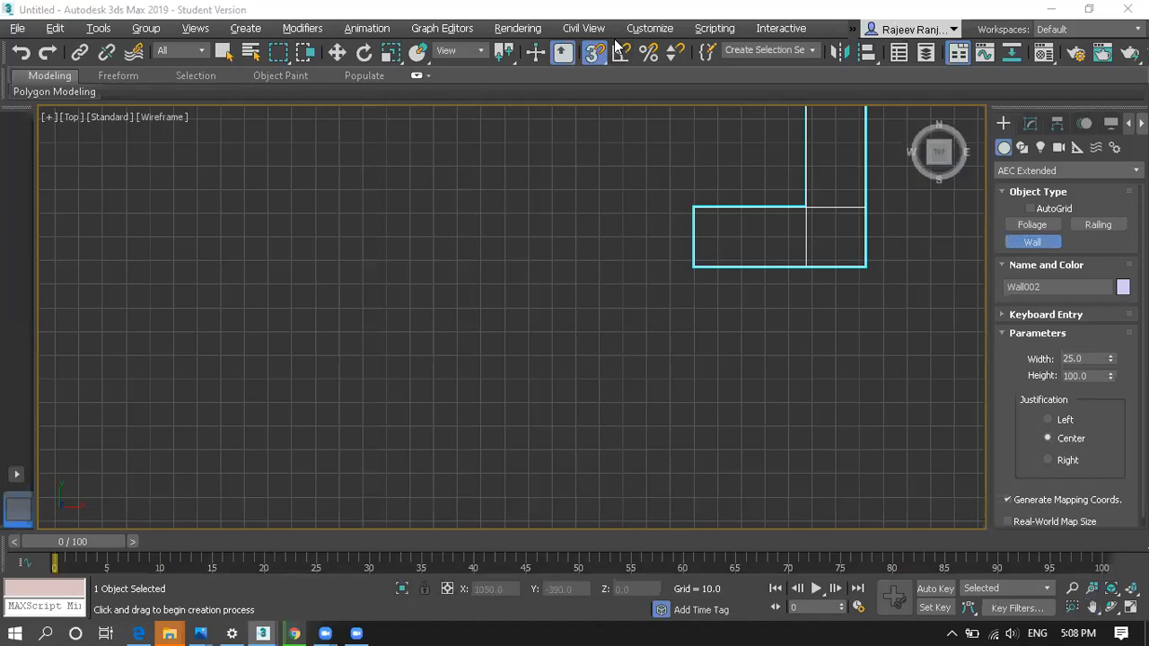
pyautogui.click(689, 233)
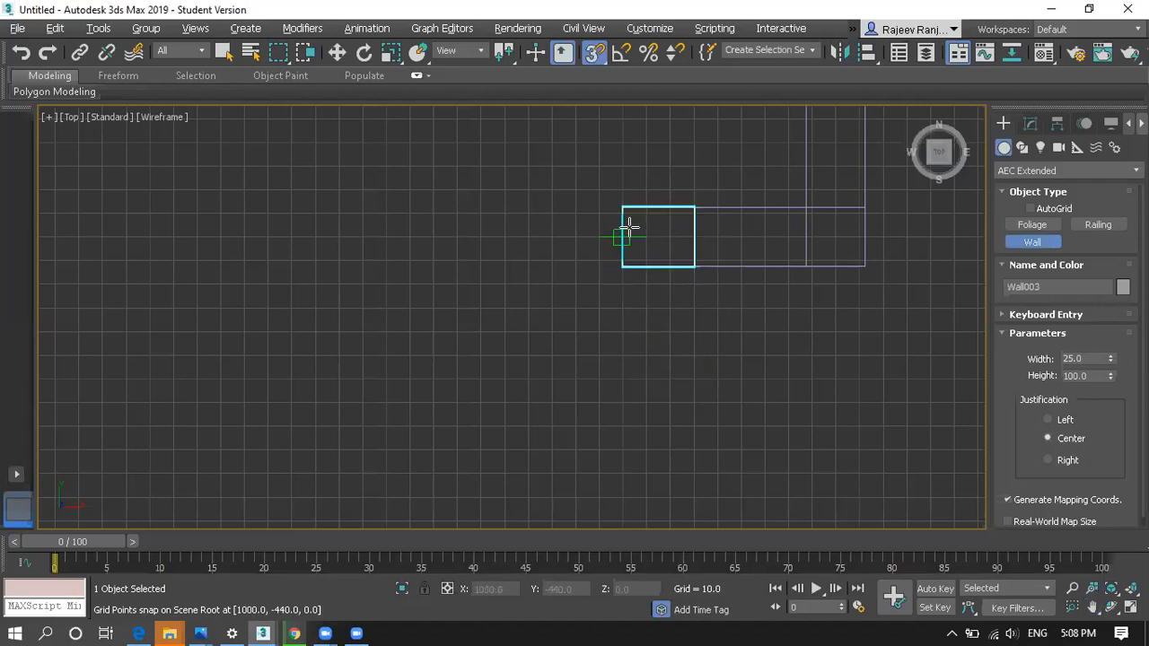
pyautogui.click(638, 230)
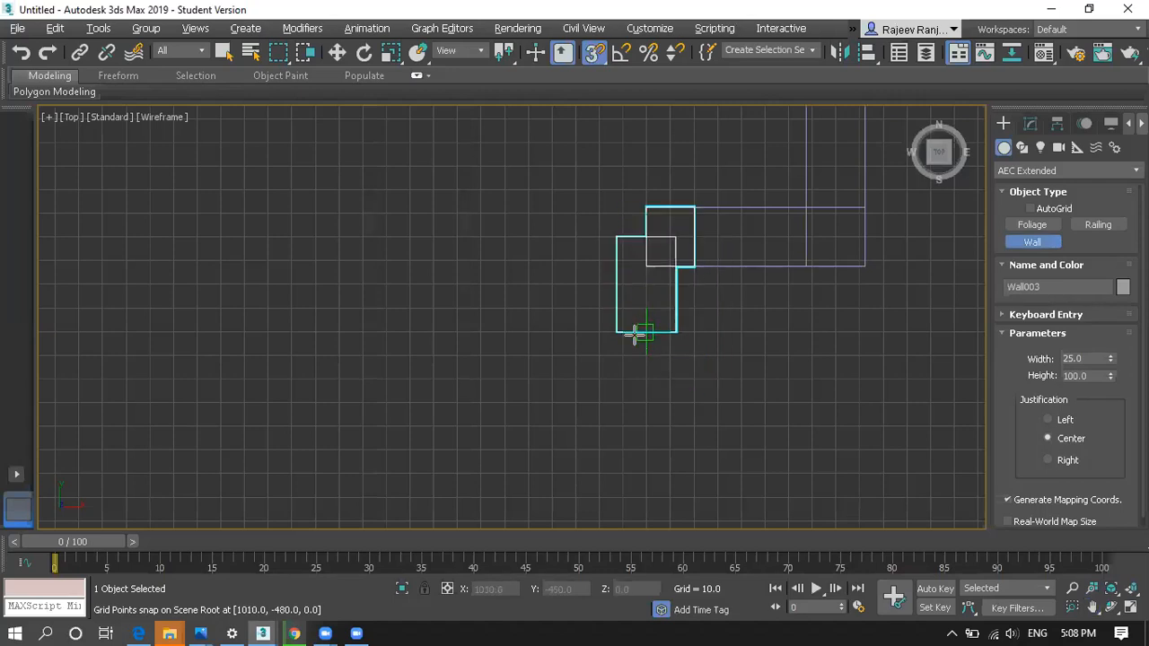
pyautogui.scroll(-5, 637, 411)
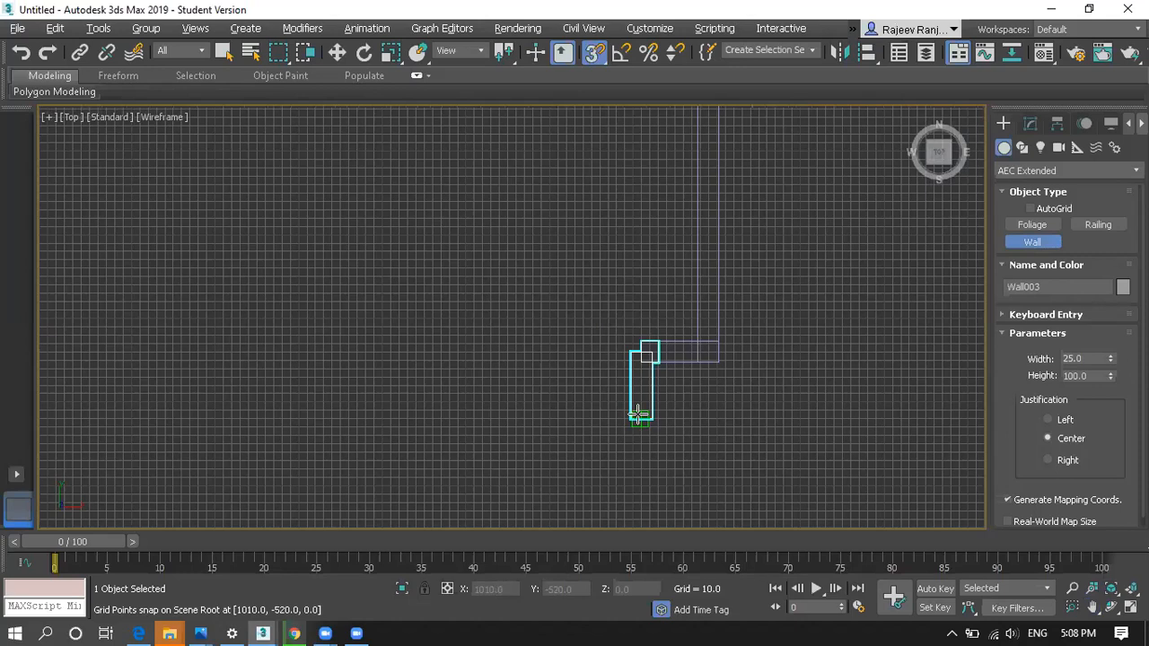
pyautogui.click(639, 475)
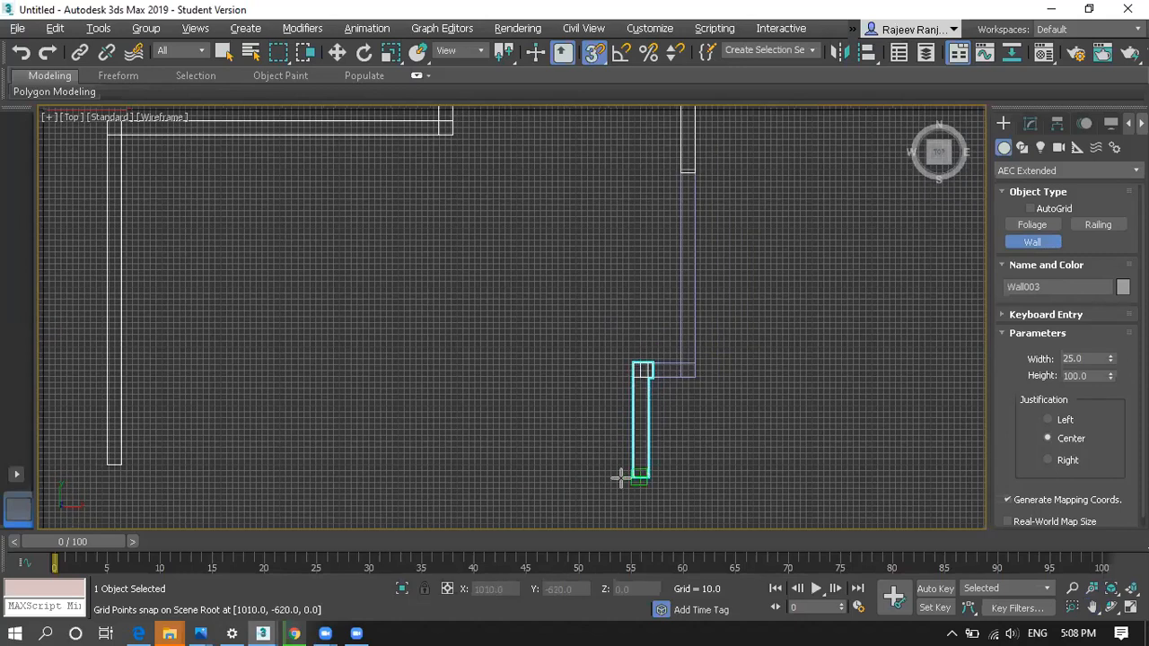
# Continue the wall west along the south side in four collinear segments, finishing at about X 310, Y -620.
pyautogui.click(428, 475)
pyautogui.click(369, 477)
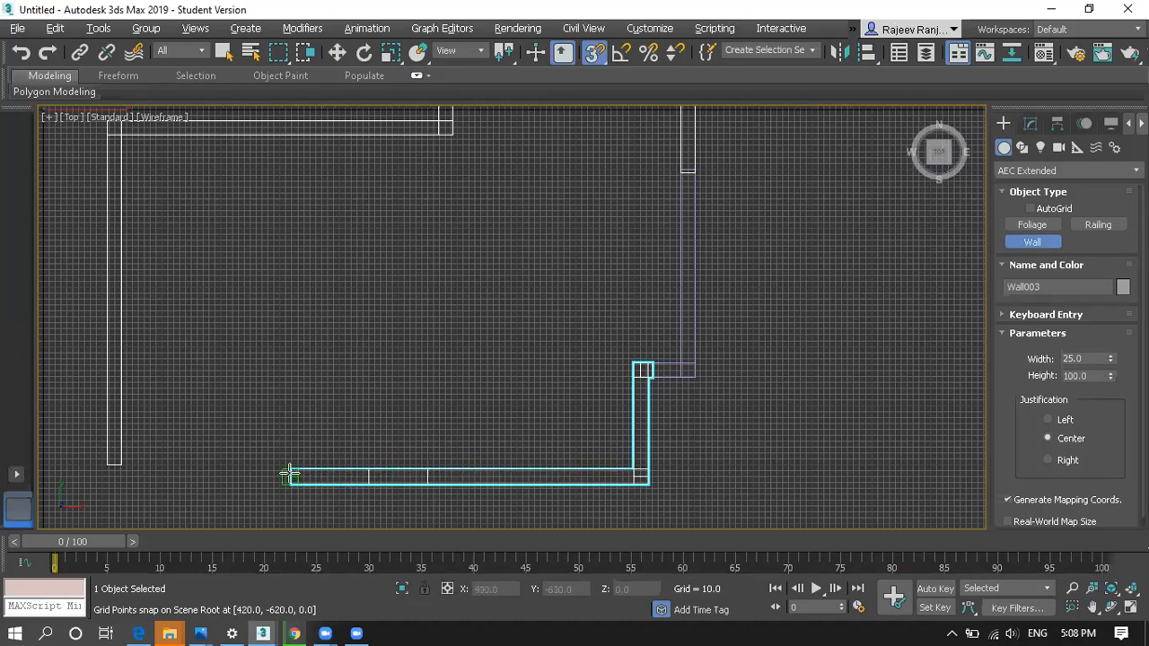
pyautogui.click(290, 477)
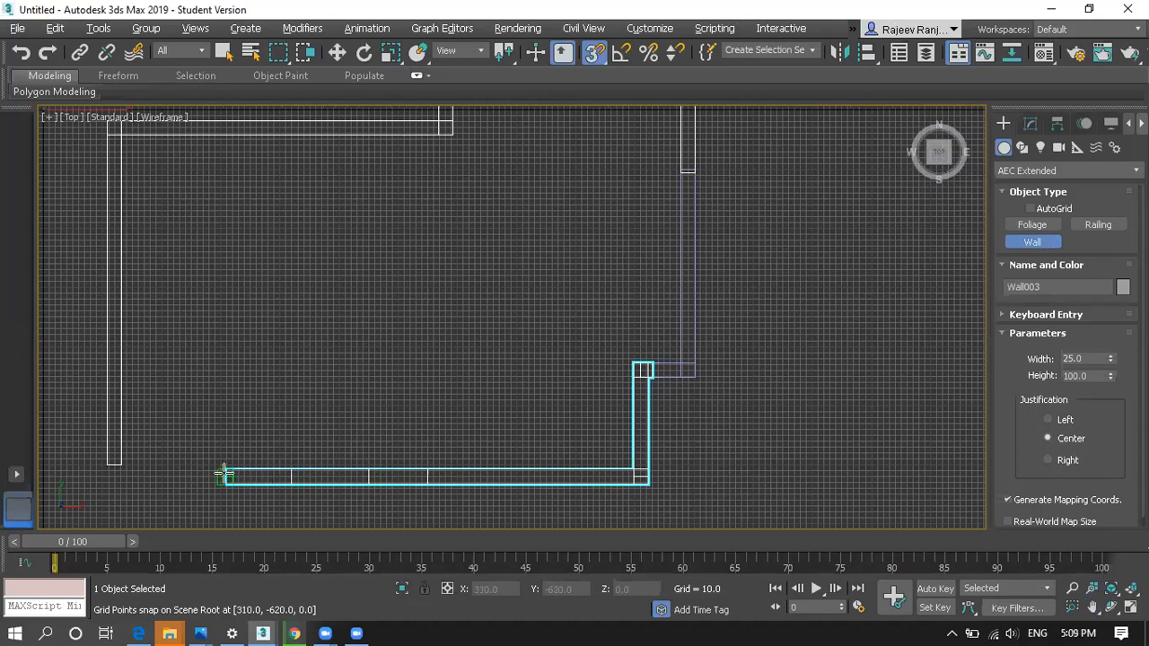
pyautogui.click(223, 476)
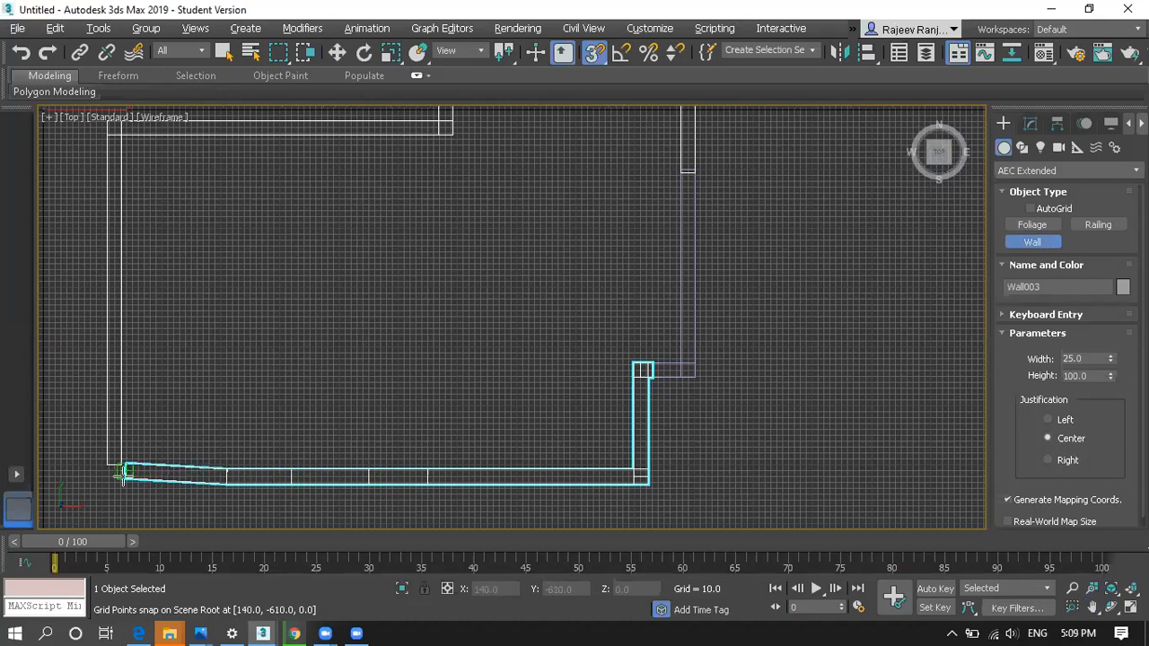
pyautogui.rightClick(132, 480)
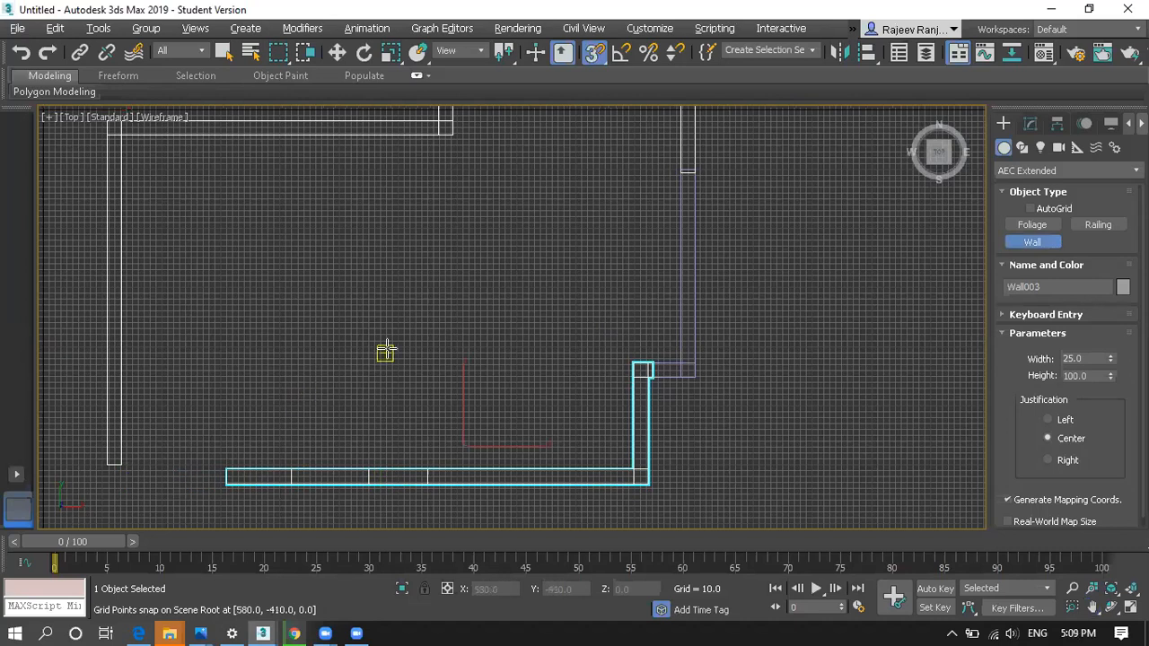
# Switch to a maximized Perspective view and examine the newly drawn wall from overview to close-up.
pyautogui.scroll(1, 395, 364)
pyautogui.scroll(-2, 422, 363)
pyautogui.hotkey('alt', 'w')
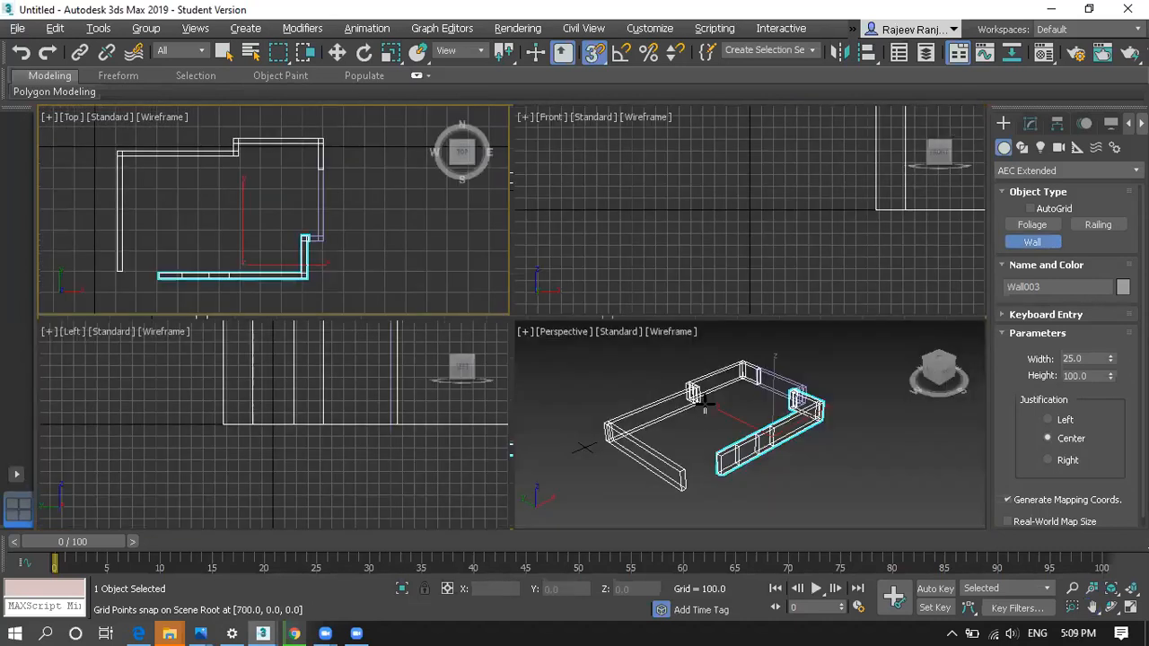
pyautogui.click(686, 438)
pyautogui.hotkey('alt', 'w')
pyautogui.scroll(5, 660, 446)
pyautogui.scroll(-5, 659, 446)
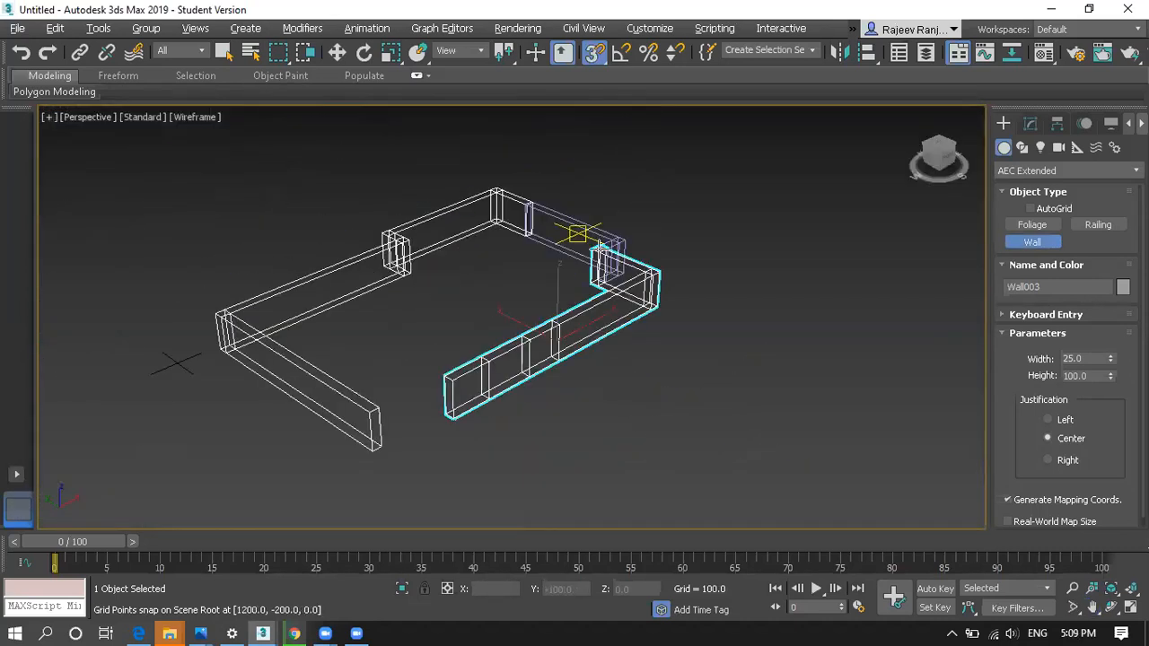
pyautogui.scroll(5, 562, 319)
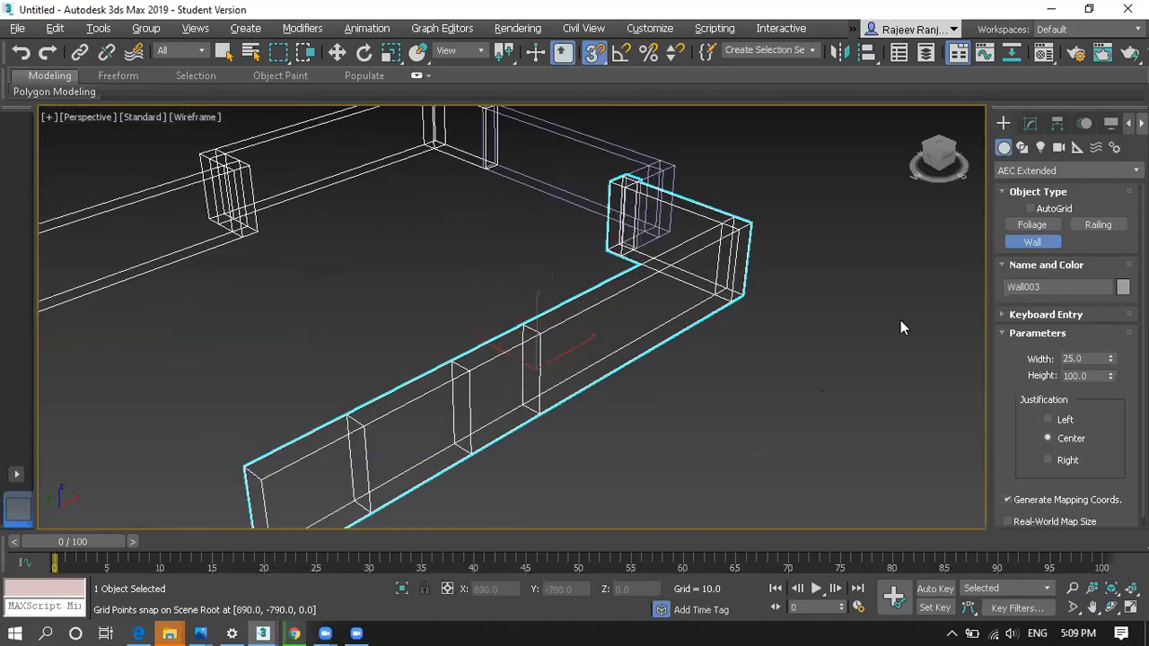
# Inspect the new wall at Segment level by picking its longest segment, and compare default shading with wireframe display.
pyautogui.rightClick(828, 326)
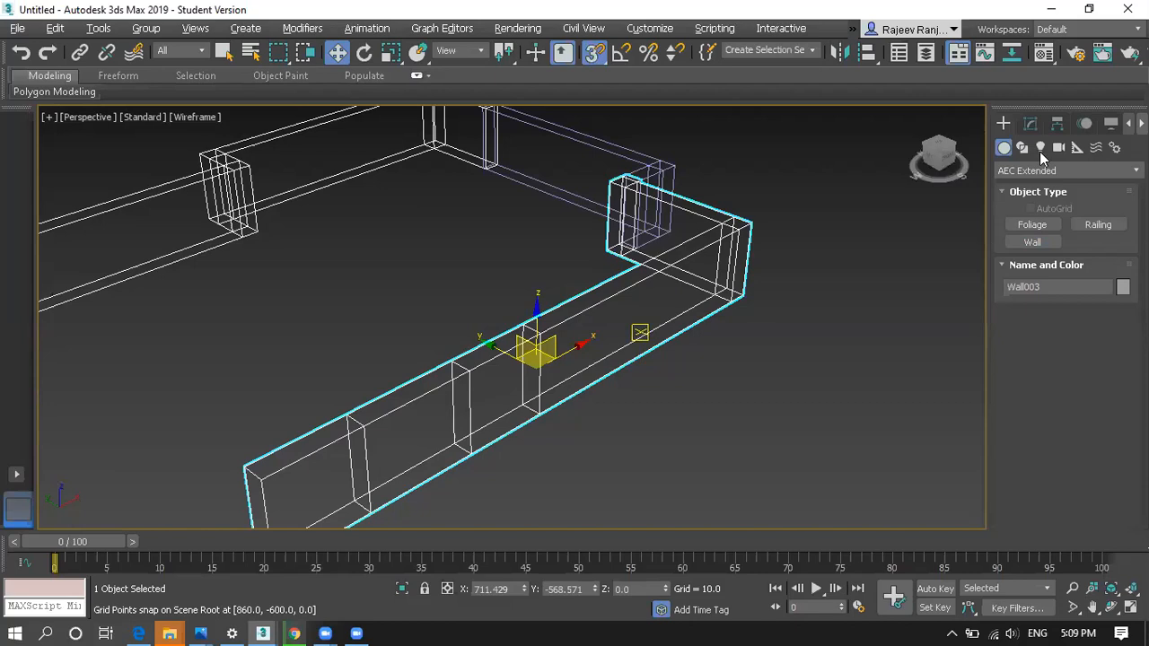
pyautogui.click(1030, 123)
pyautogui.click(1004, 194)
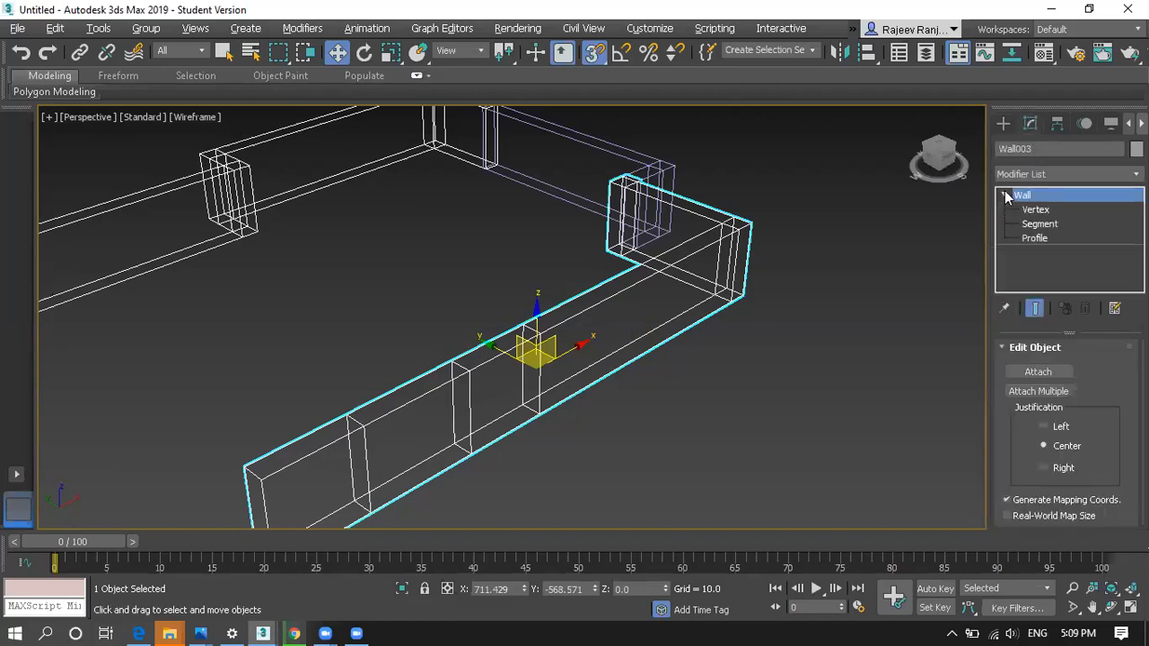
pyautogui.click(1034, 224)
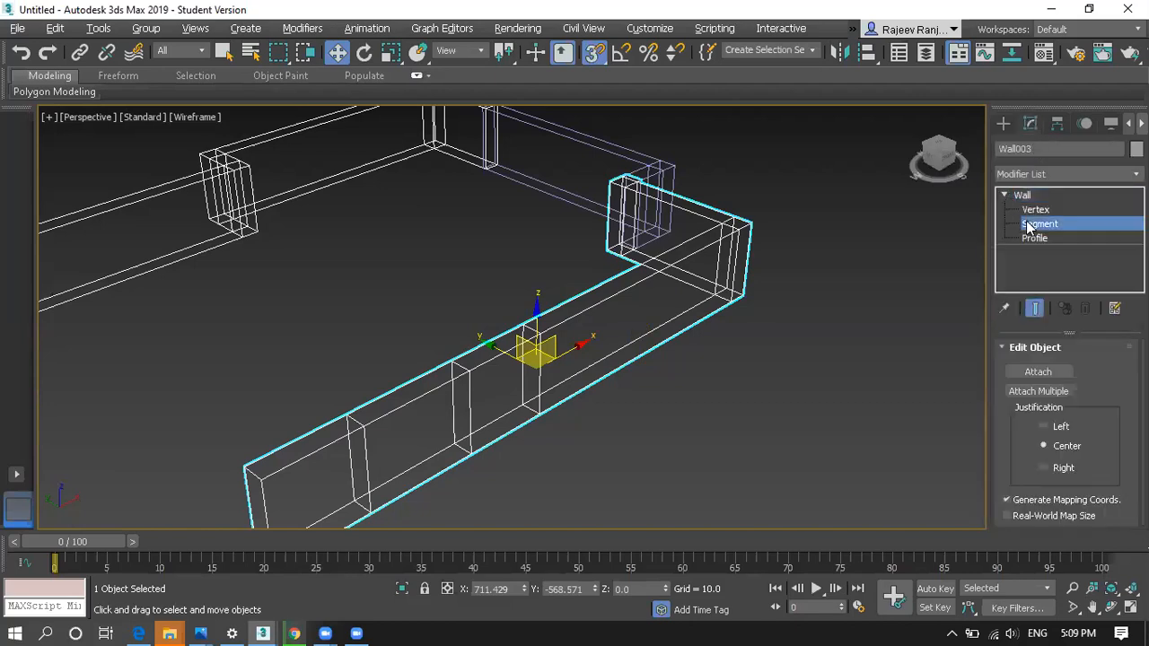
pyautogui.click(647, 334)
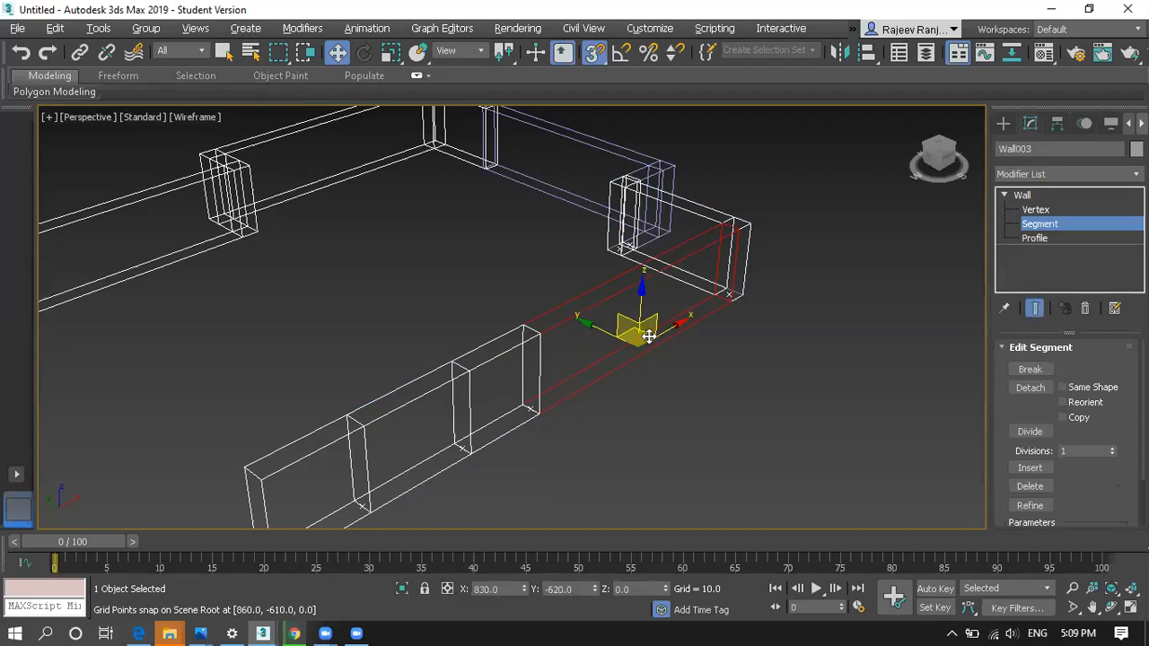
pyautogui.click(649, 339)
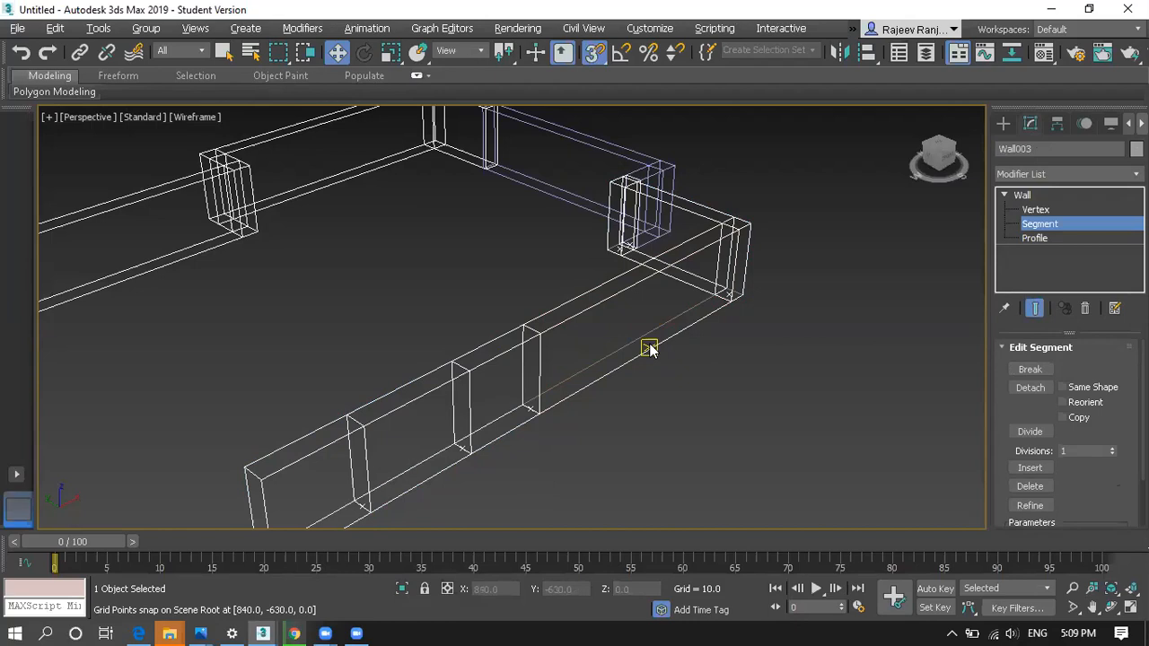
pyautogui.press('F3')
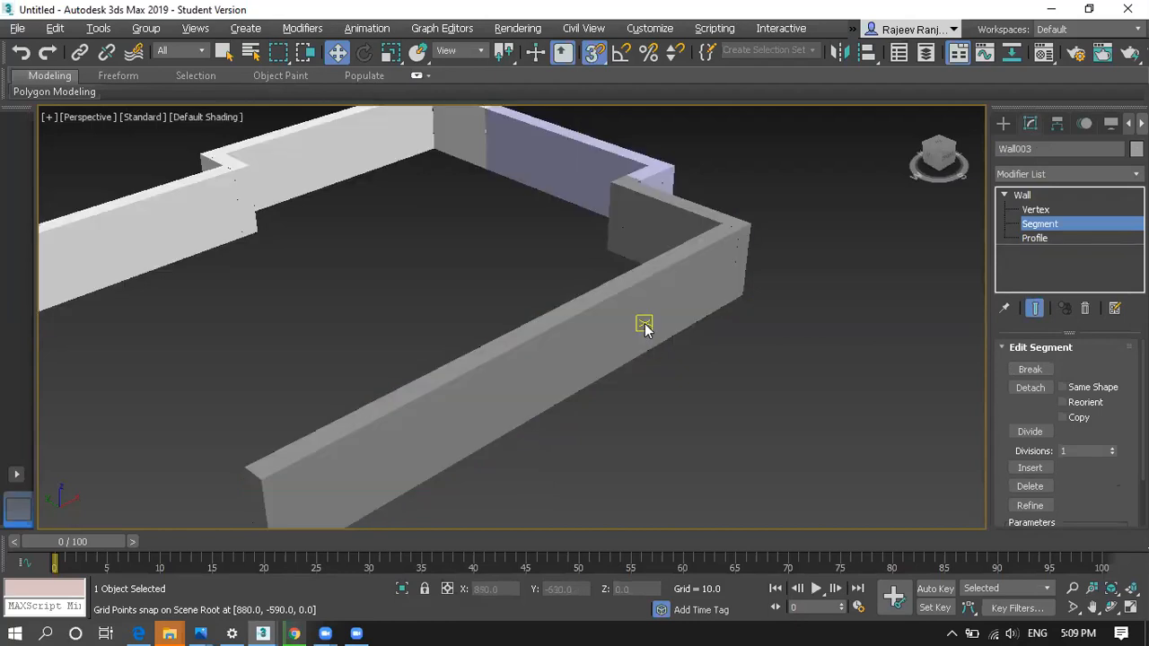
pyautogui.press('F3')
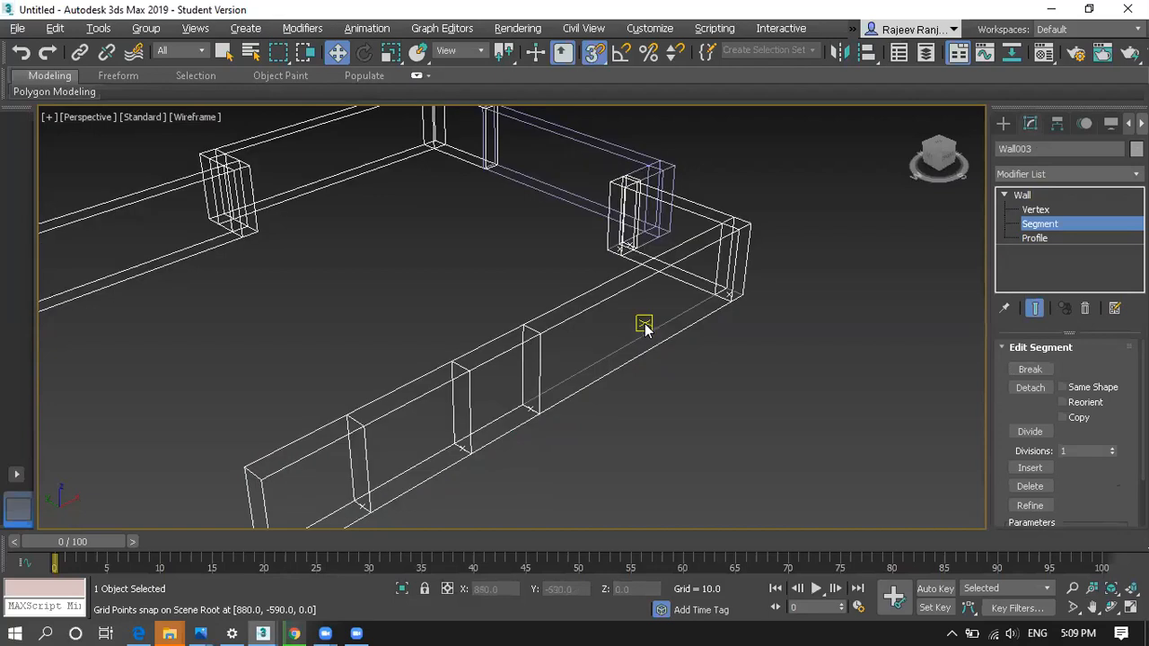
# Review the new wall's Vertex and Profile sub-object editing options and examine its corner and segments up close.
pyautogui.click(1037, 211)
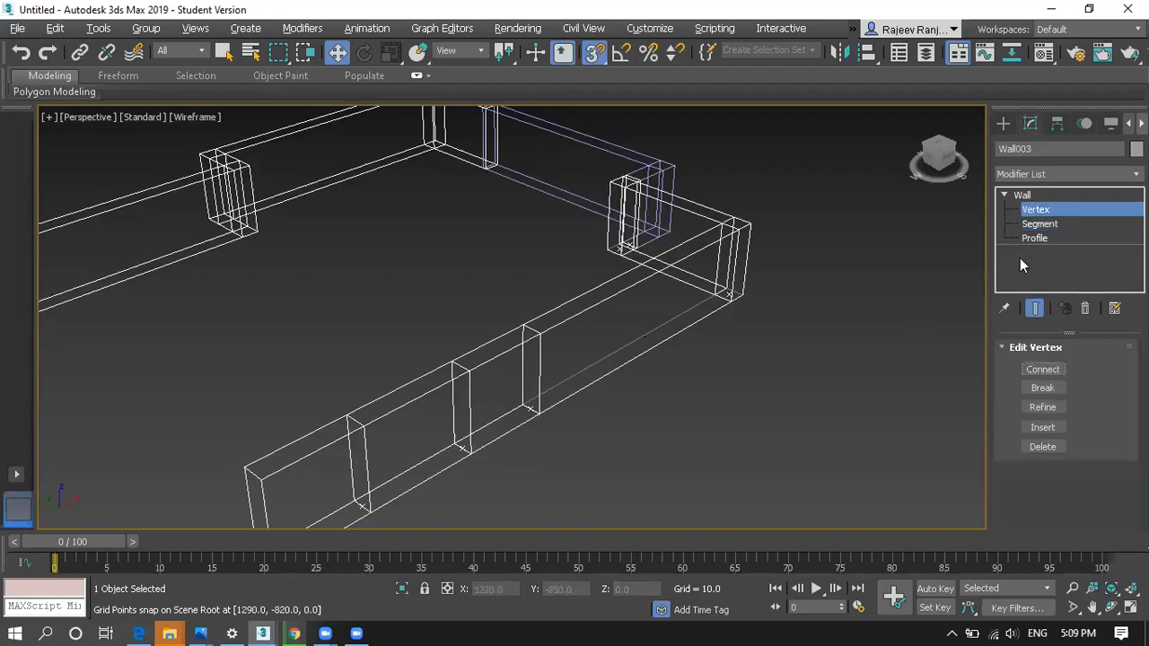
pyautogui.click(1033, 238)
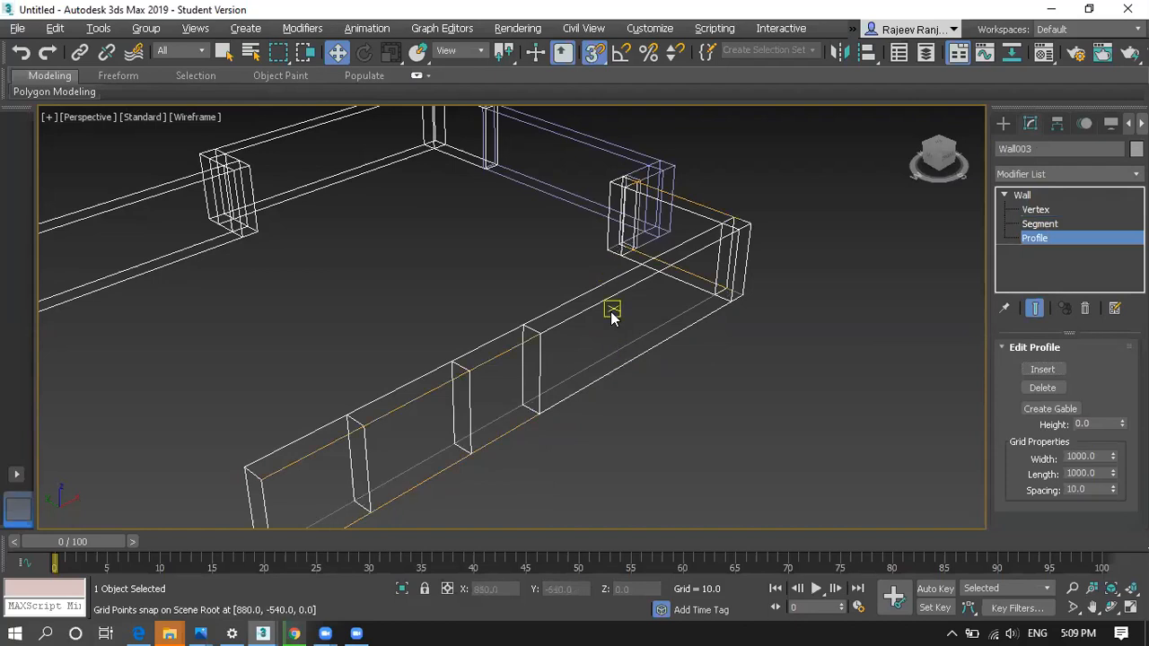
pyautogui.scroll(4, 662, 315)
pyautogui.scroll(-3, 662, 316)
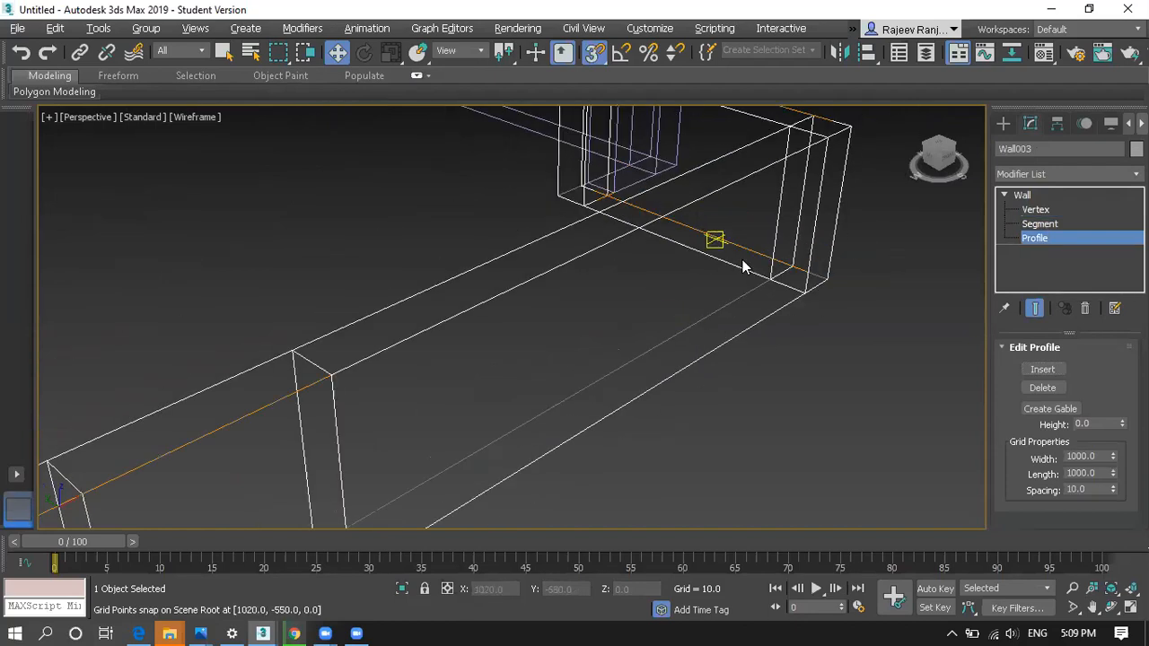
pyautogui.scroll(-2, 745, 325)
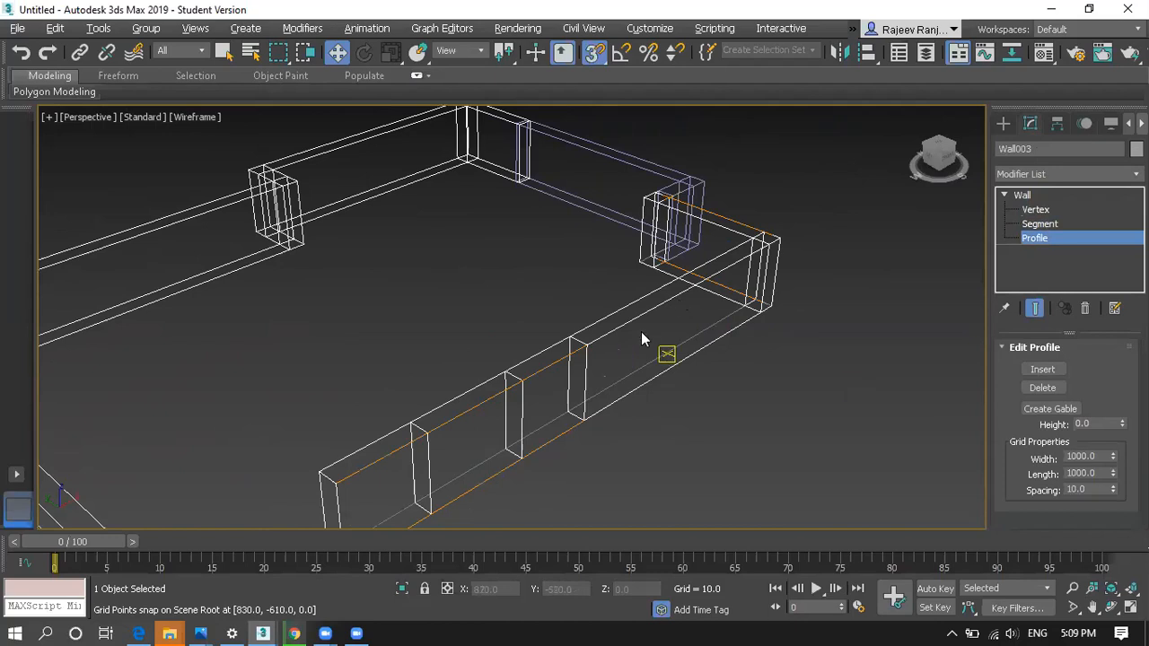
# Return to the wall's object level and examine its segment divisions and its joint with the neighbouring wall.
pyautogui.click(1028, 195)
pyautogui.scroll(2, 723, 373)
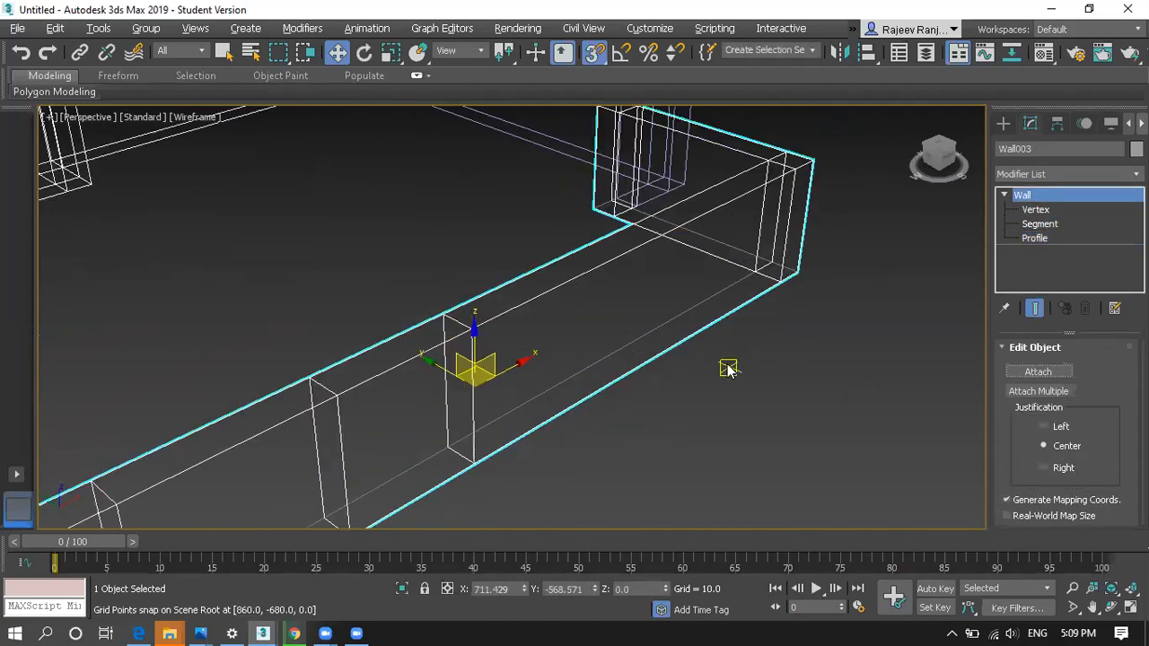
pyautogui.scroll(-4, 723, 373)
pyautogui.scroll(1, 707, 375)
pyautogui.scroll(1, 616, 407)
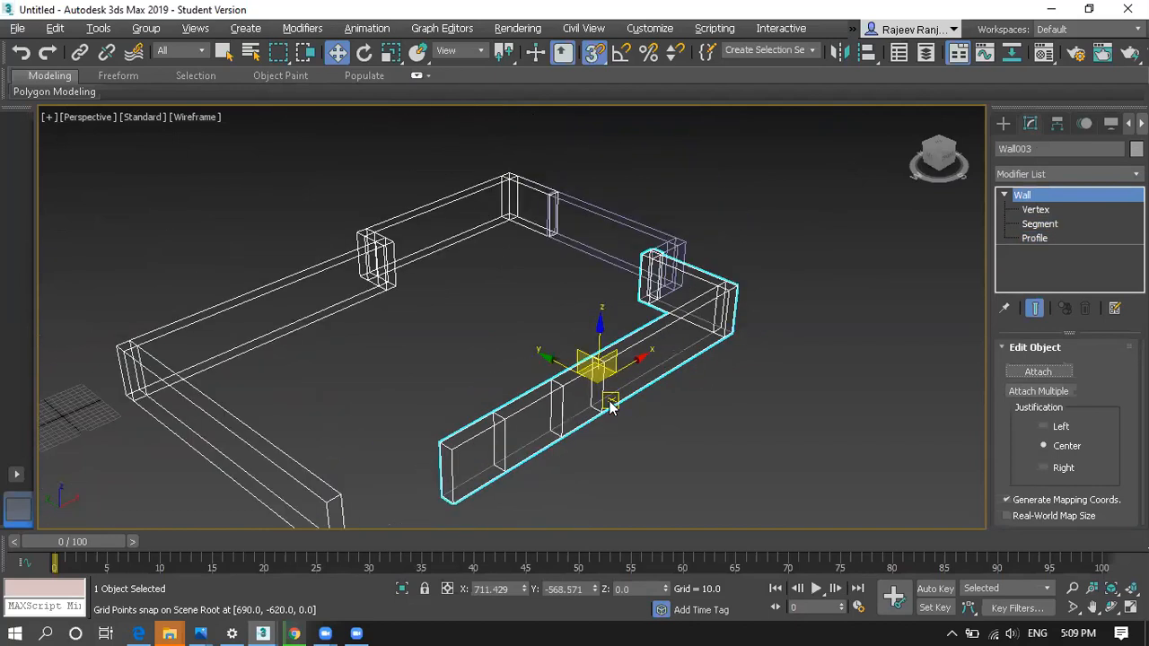
pyautogui.scroll(1, 530, 437)
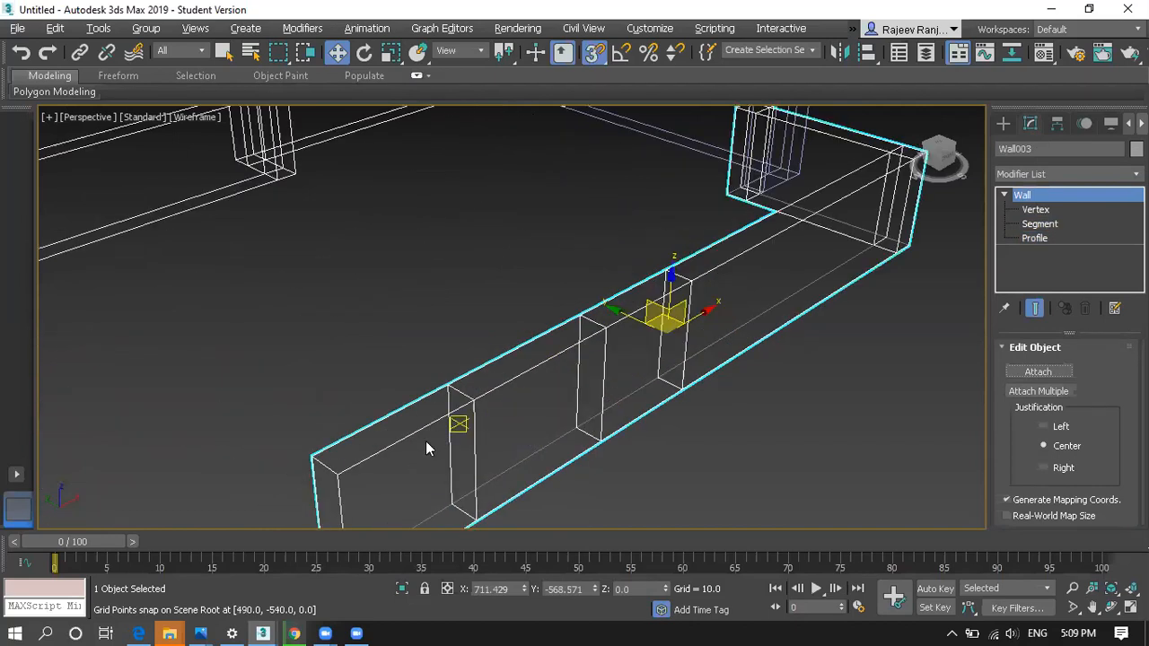
pyautogui.scroll(-2, 396, 415)
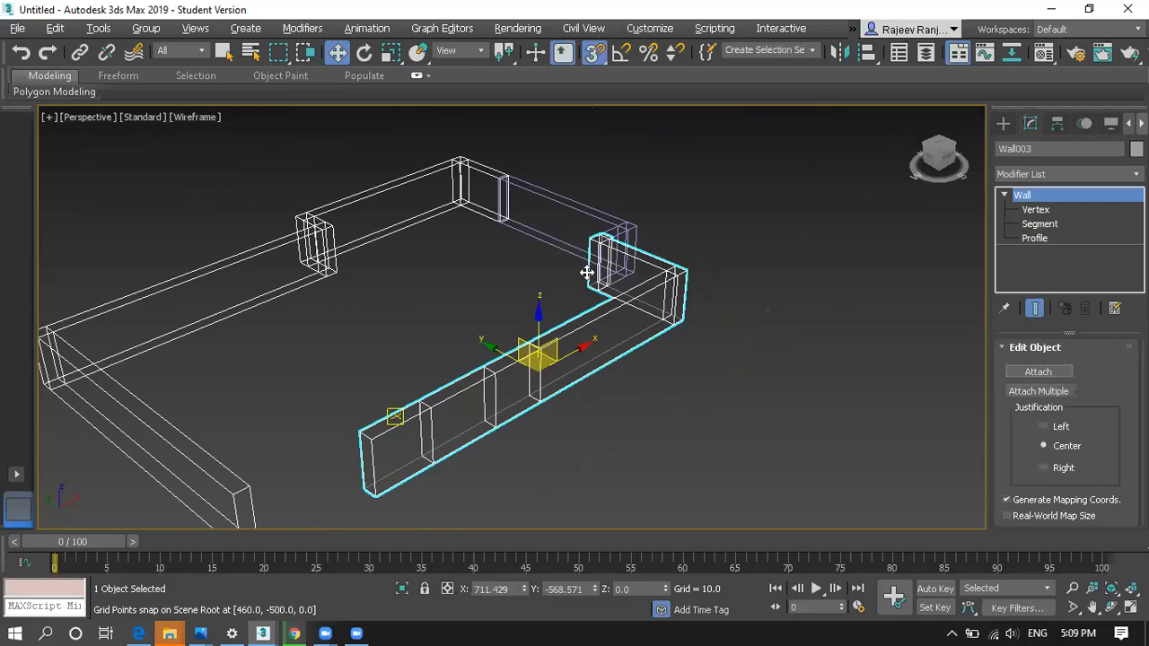
pyautogui.scroll(3, 585, 269)
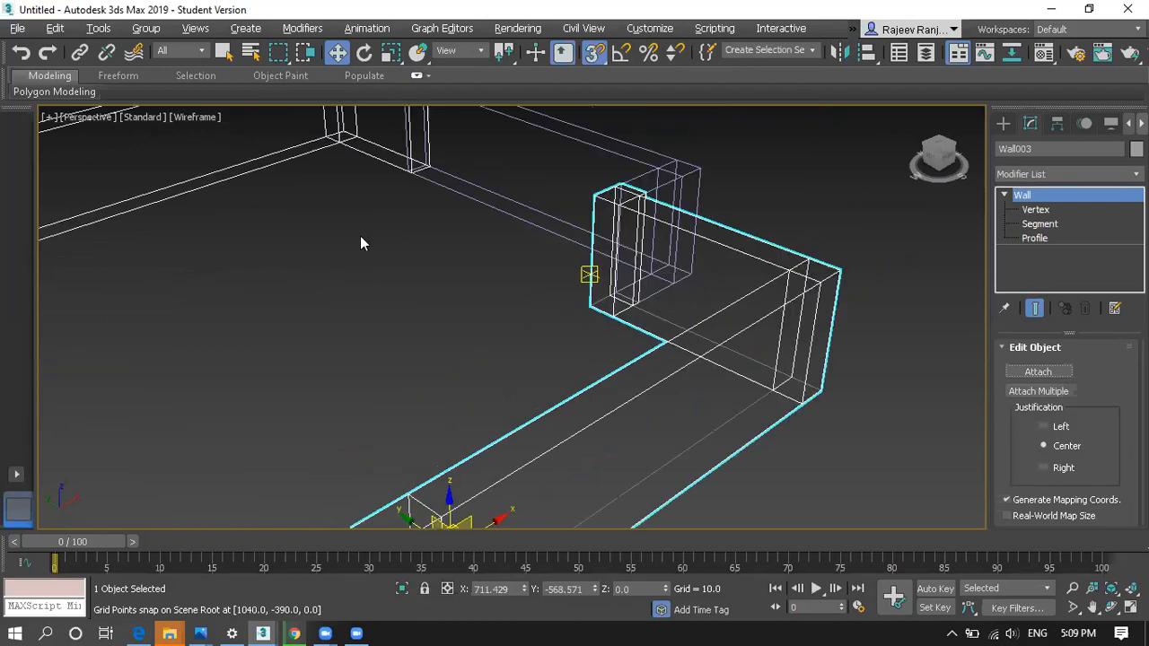
# Return to the maximized Top view and set the Wall tool's width to 10 for a partition from the upper inner corner.
pyautogui.hotkey('alt', 'w')
pyautogui.rightClick(486, 305)
pyautogui.hotkey('alt', 'w')
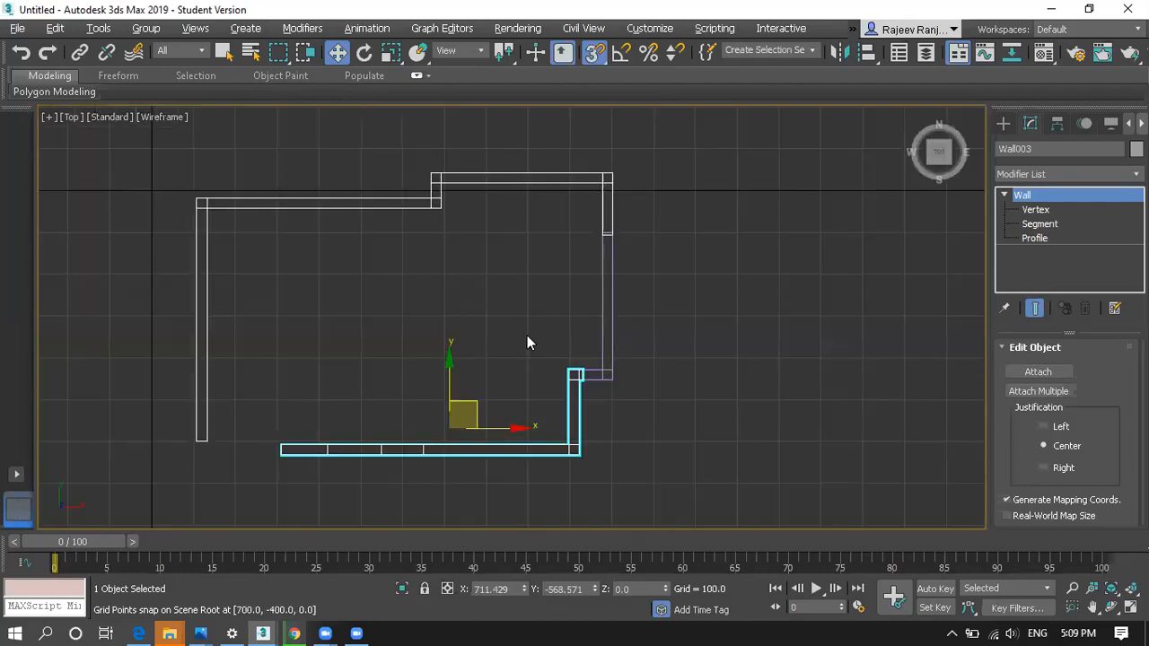
pyautogui.scroll(2, 527, 337)
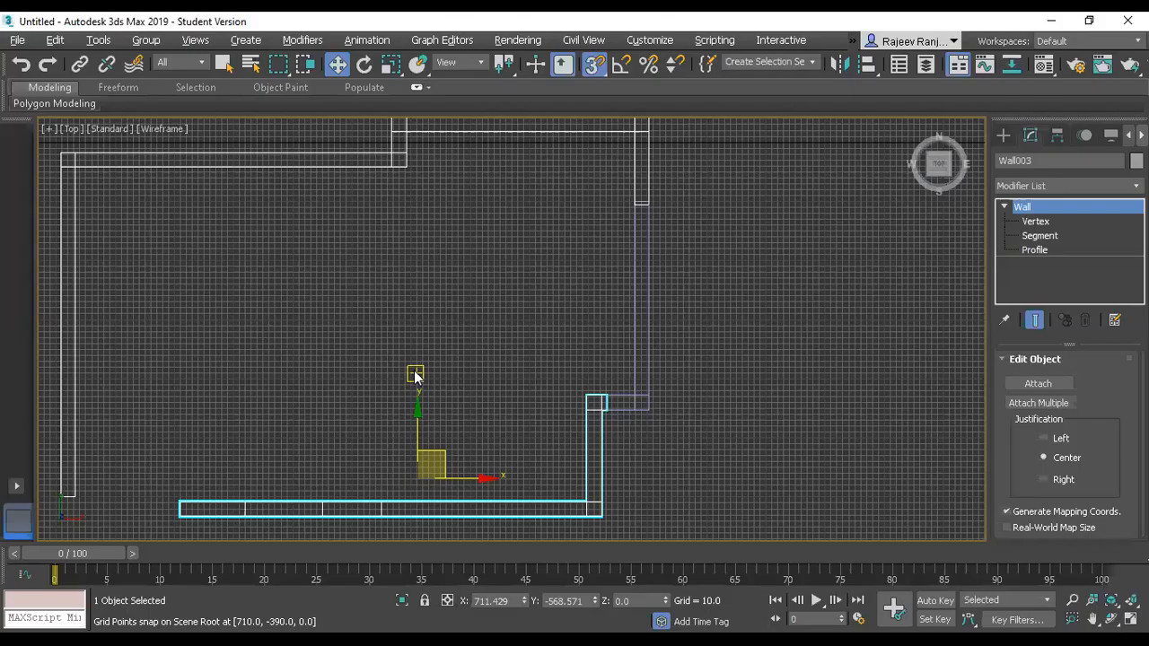
pyautogui.moveTo(415, 371); pyautogui.dragTo(415, 425, button='middle')
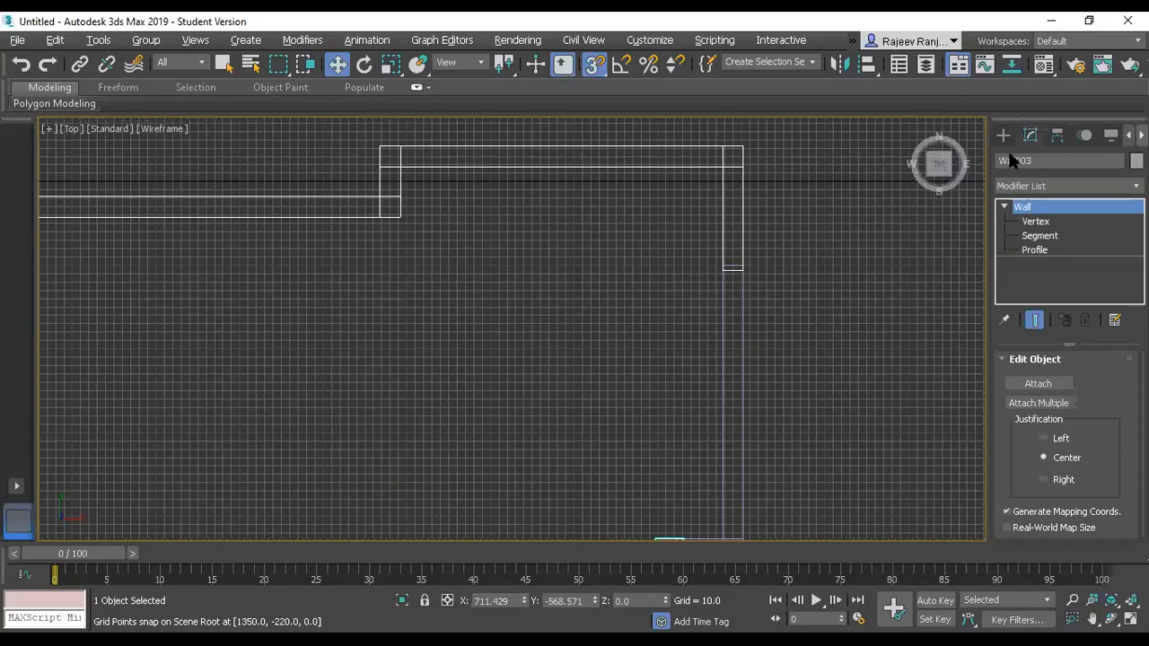
pyautogui.click(1004, 141)
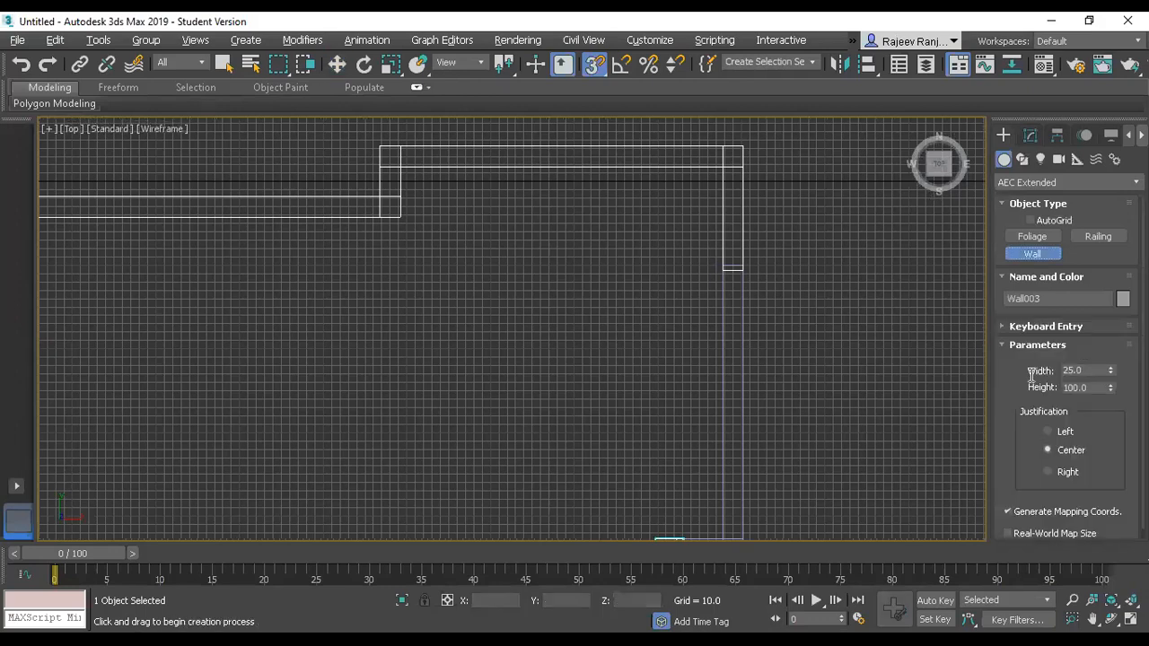
pyautogui.click(1016, 376)
pyautogui.write('10')
pyautogui.press('Return')
pyautogui.scroll(3, 379, 213)
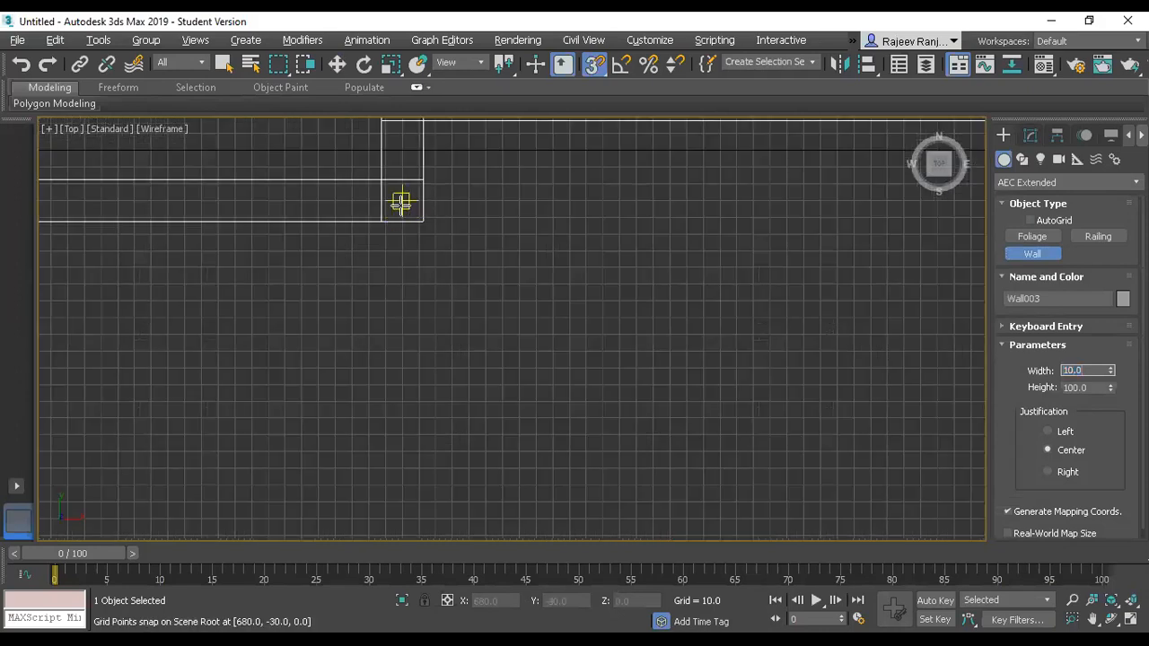
# Try a vertical 10-wide partition about 230 long, going down from the corner where the two upper outer walls meet.
pyautogui.click(398, 469)
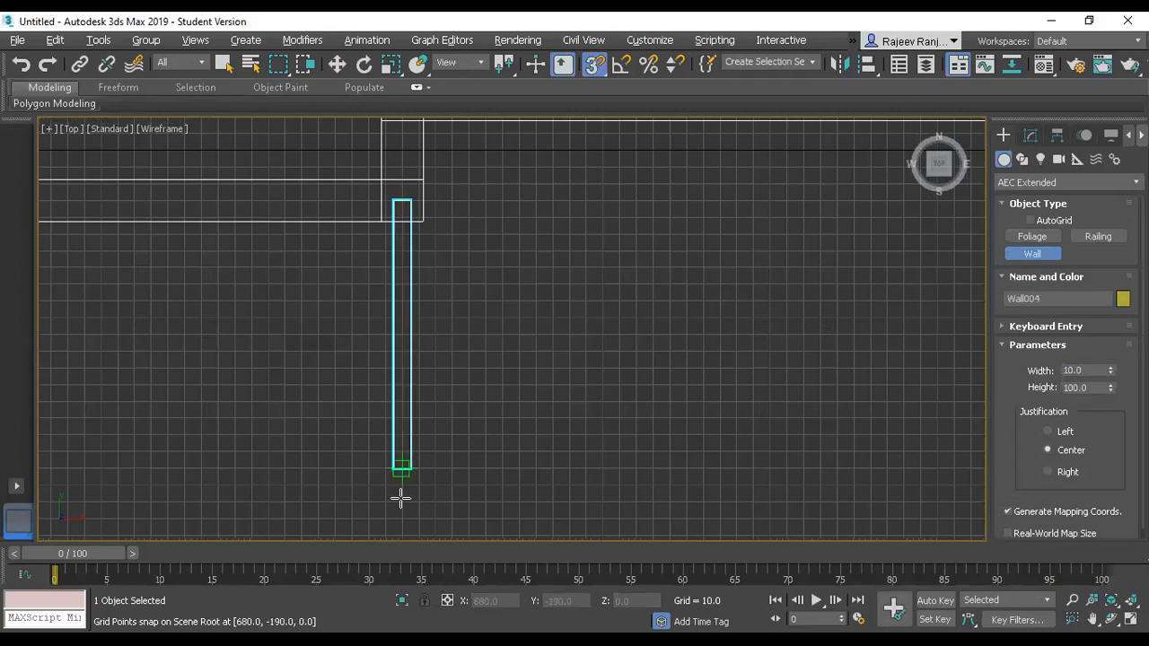
pyautogui.scroll(-3, 401, 529)
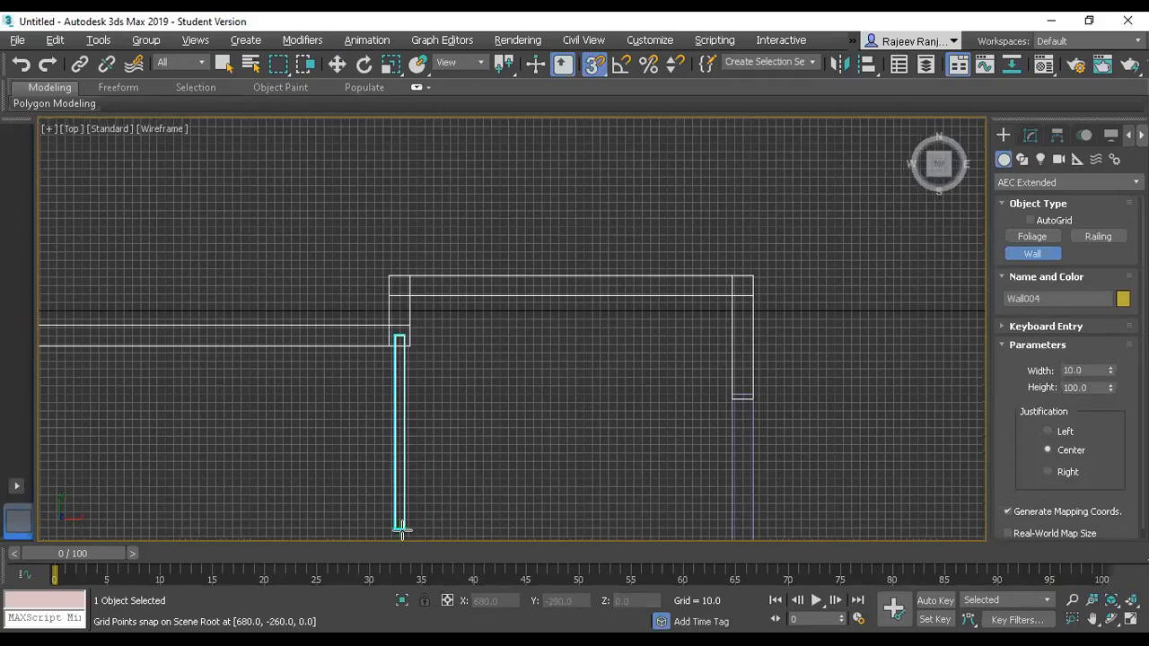
pyautogui.scroll(-4, 404, 525)
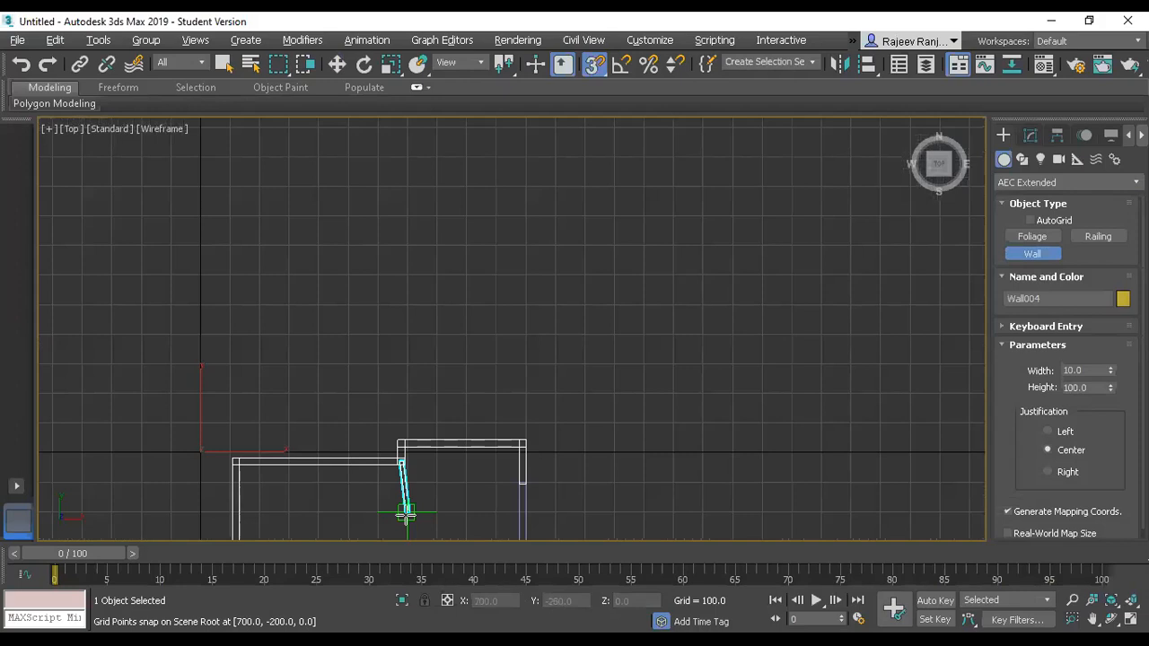
pyautogui.scroll(7, 403, 515)
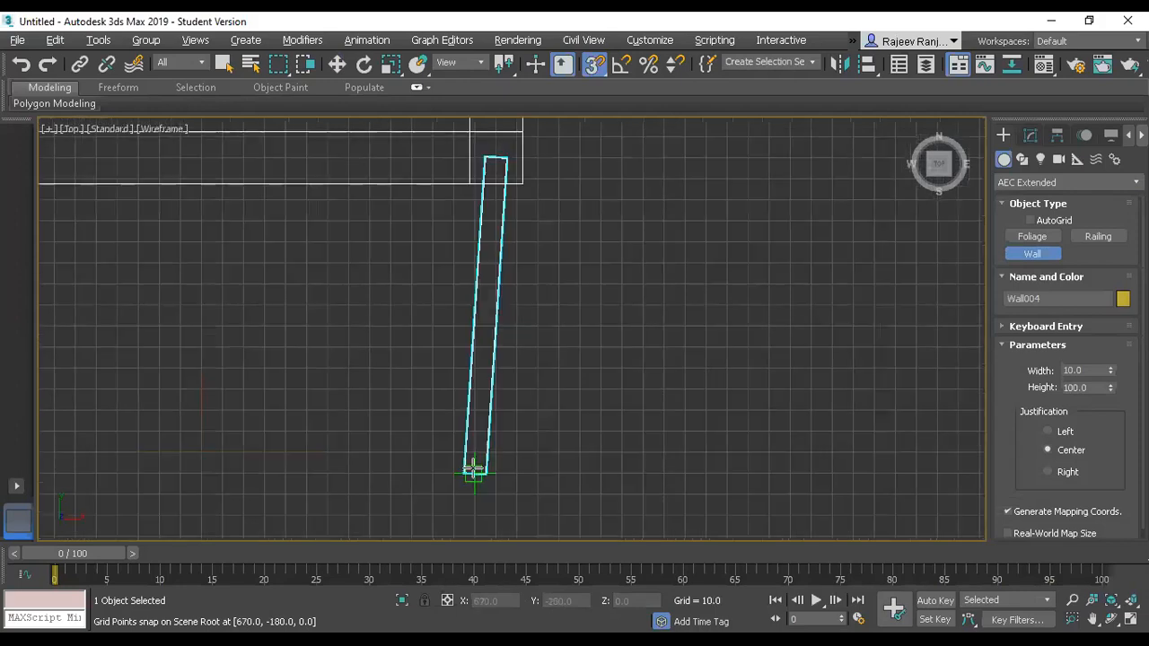
pyautogui.scroll(-3, 475, 529)
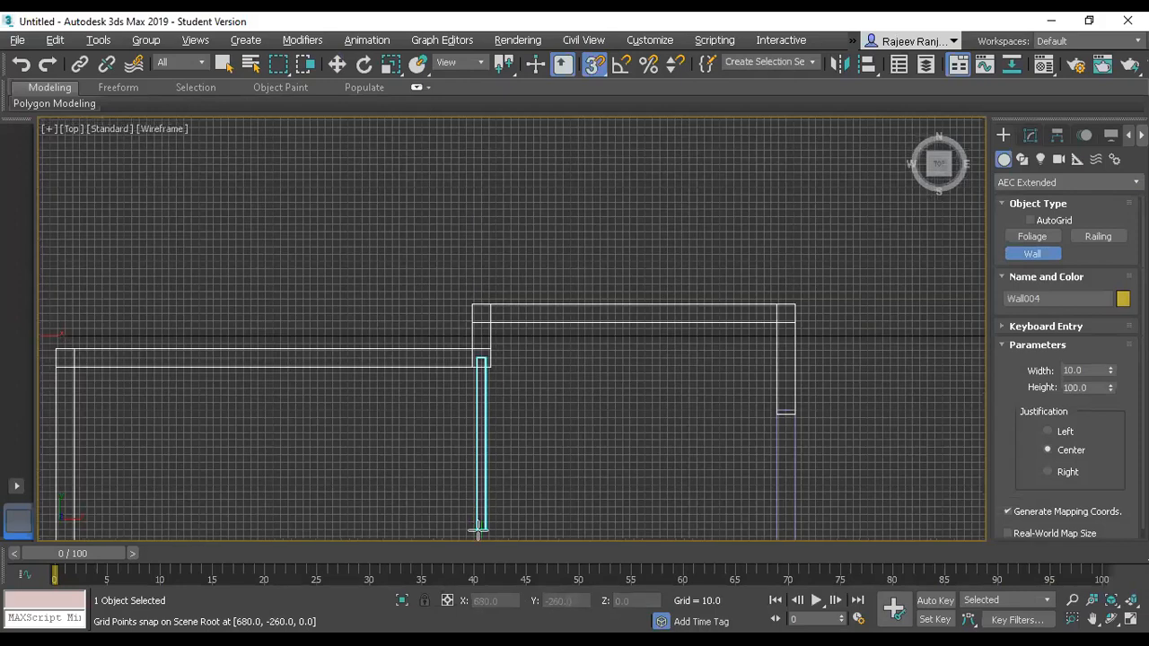
pyautogui.click(477, 527)
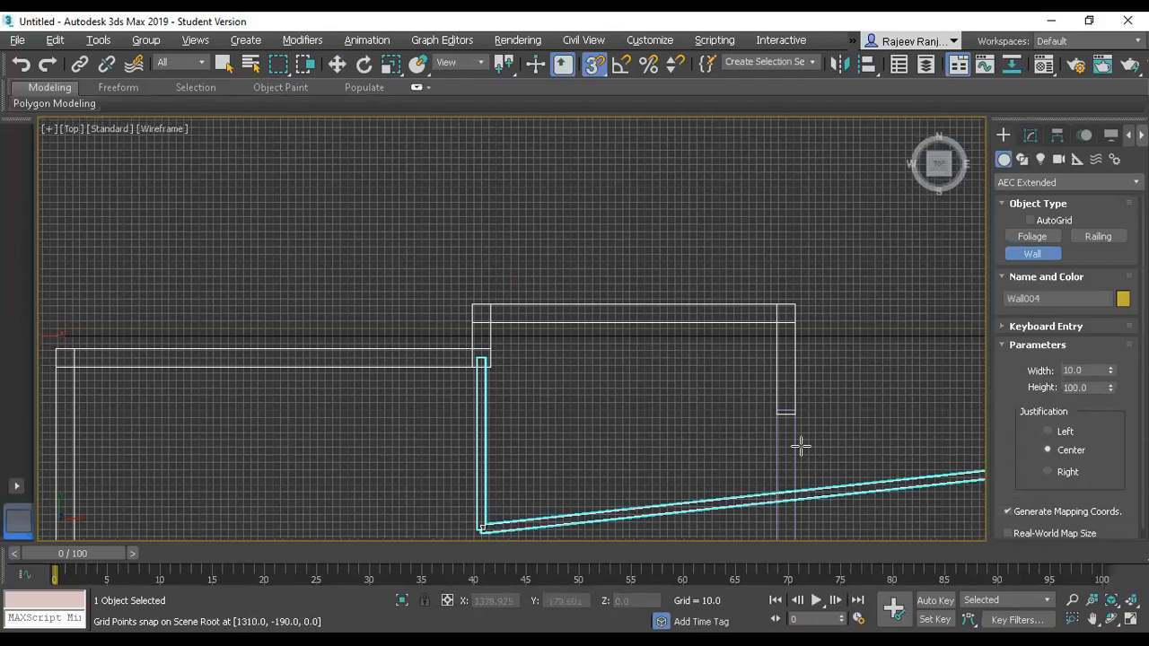
pyautogui.rightClick(844, 425)
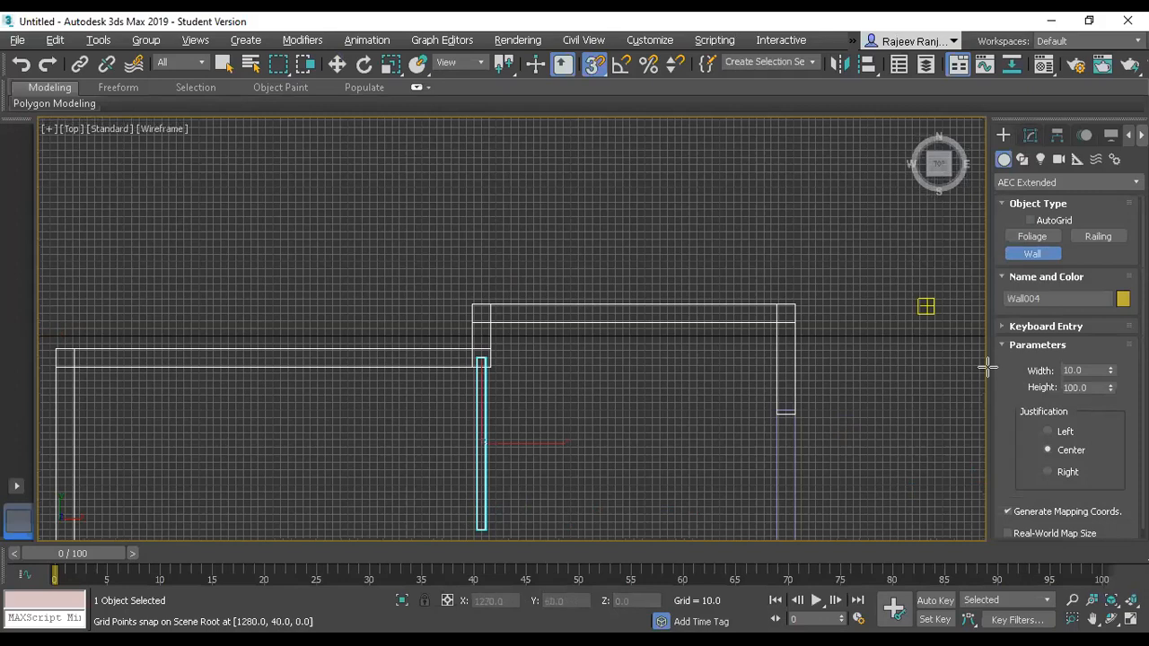
pyautogui.moveTo(714, 432); pyautogui.dragTo(512, 278, button='middle')
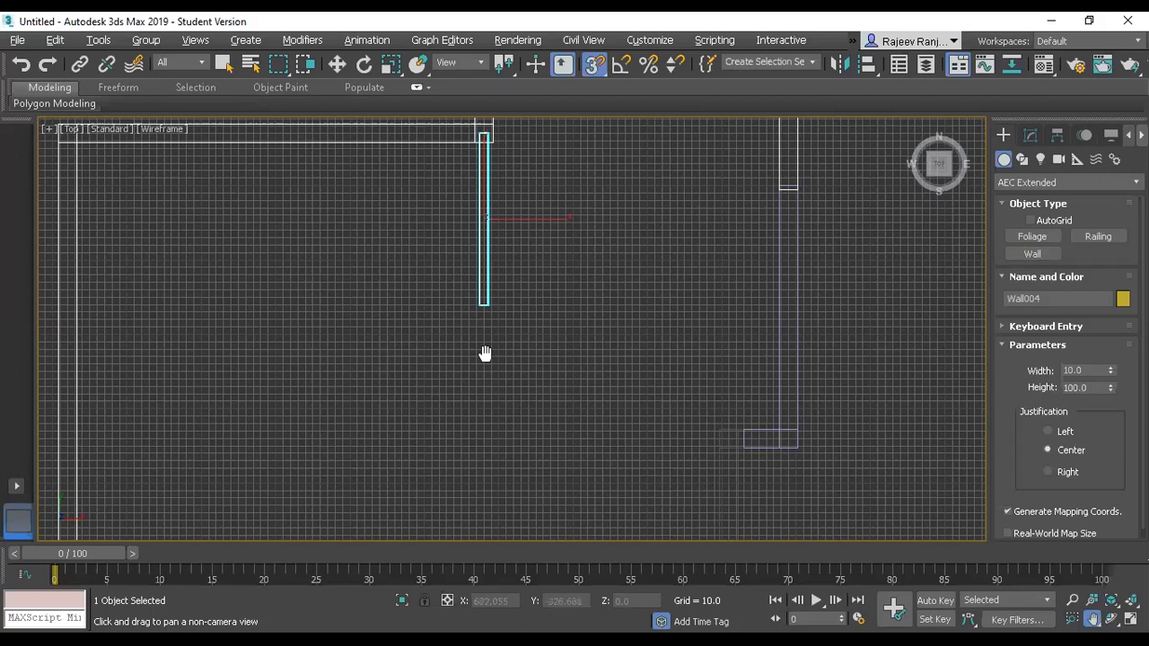
pyautogui.rightClick(557, 350)
# Draw a horizontal 10-wide partition about 370 long, going left from the end of the short stub at the right outer wall's lower corner.
pyautogui.click(1033, 253)
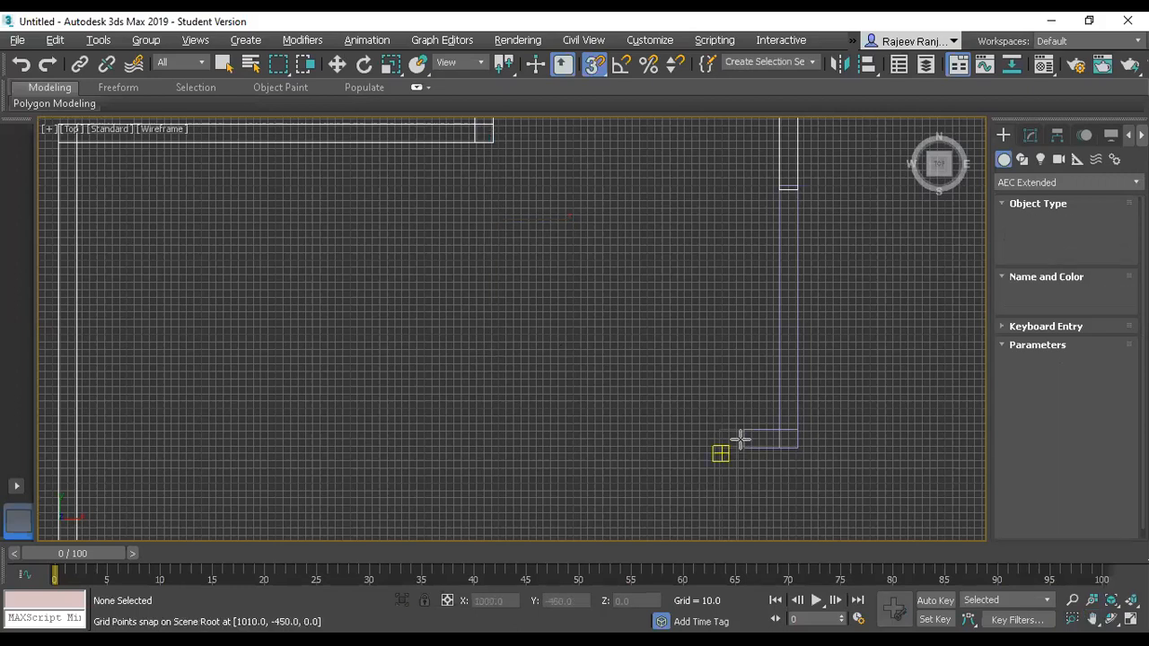
pyautogui.click(531, 440)
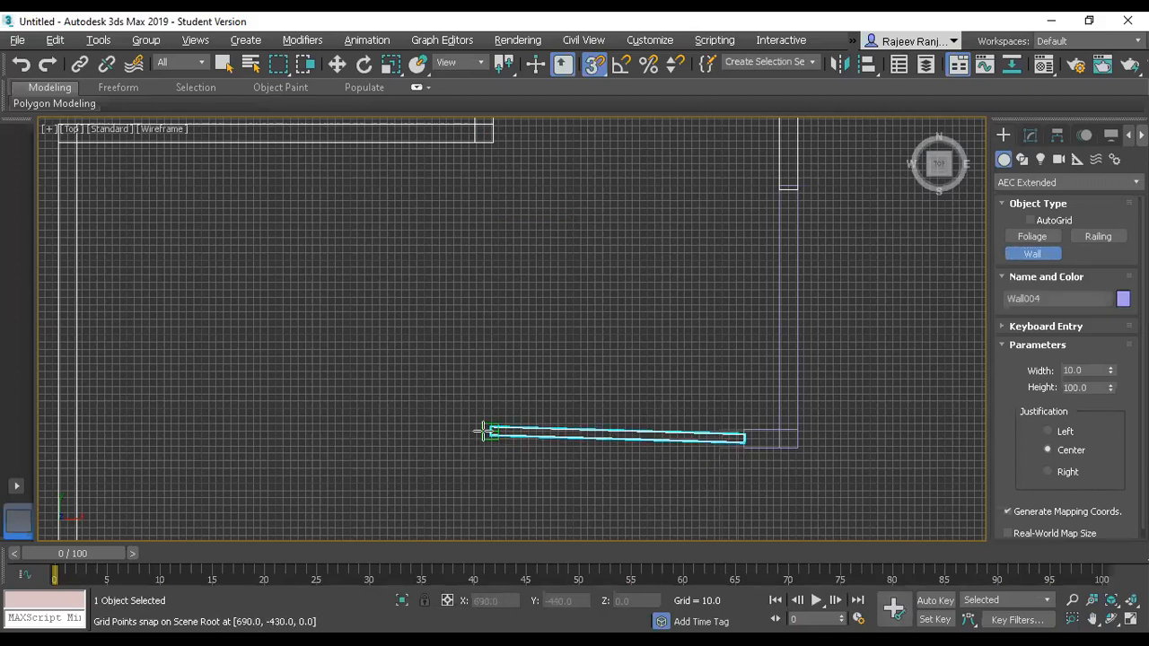
pyautogui.click(478, 438)
pyautogui.rightClick(477, 438)
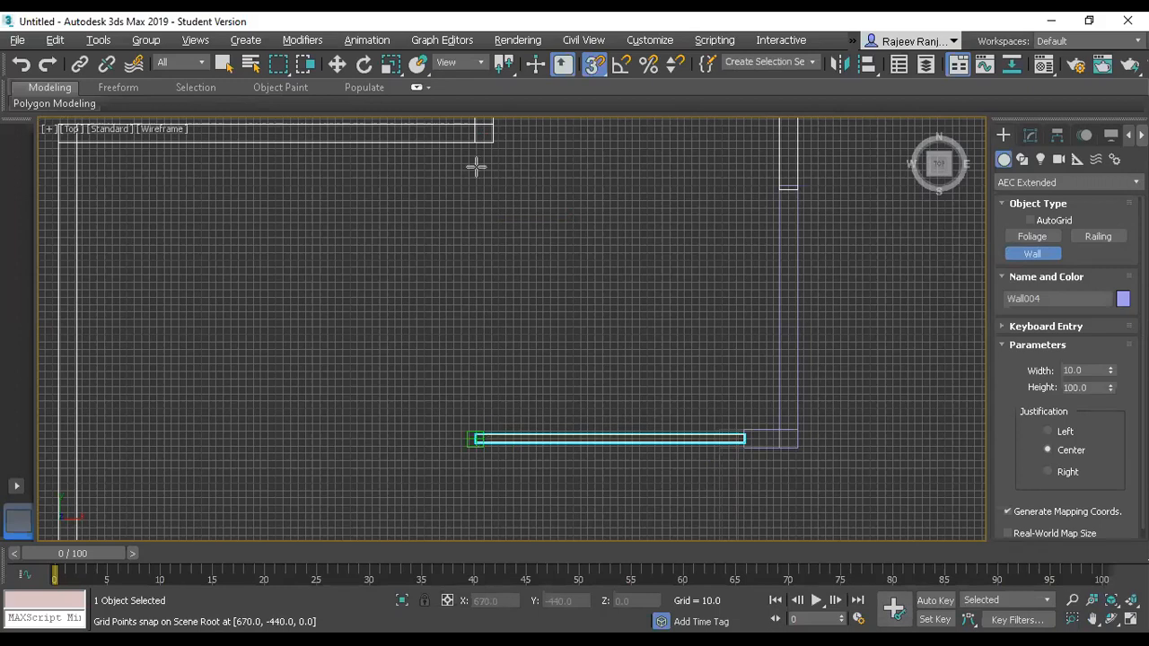
# Draw a vertical 10-wide partition about 250 long below the upper inner corner and move it up to Y -160 so it meets the corner.
pyautogui.click(482, 147)
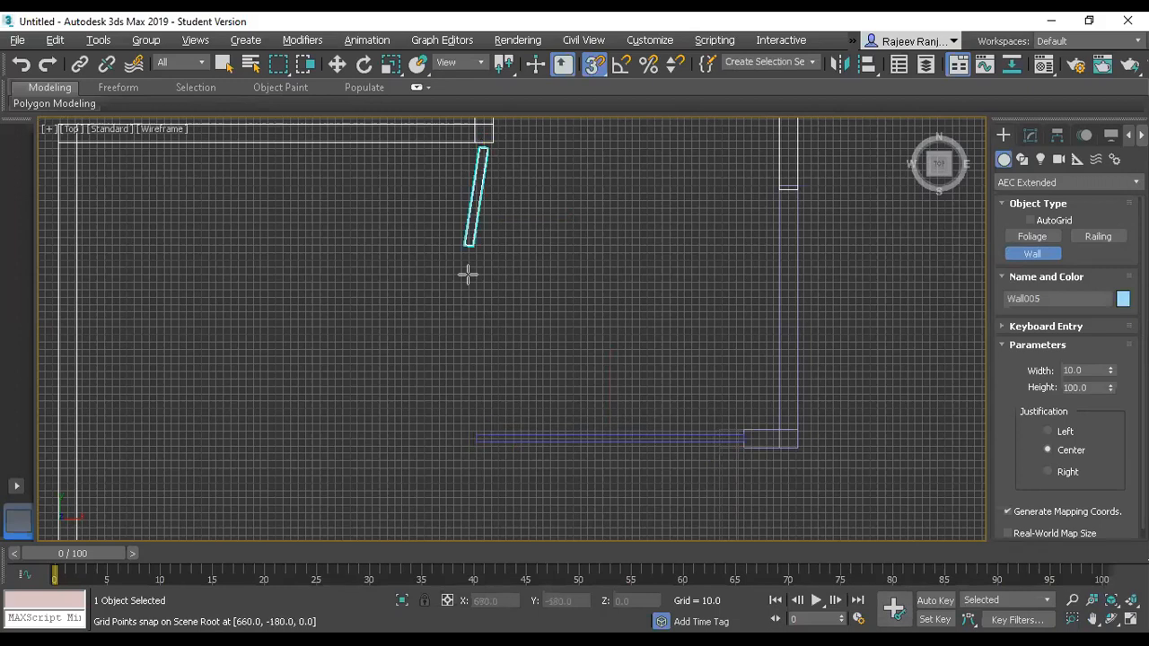
pyautogui.click(480, 386)
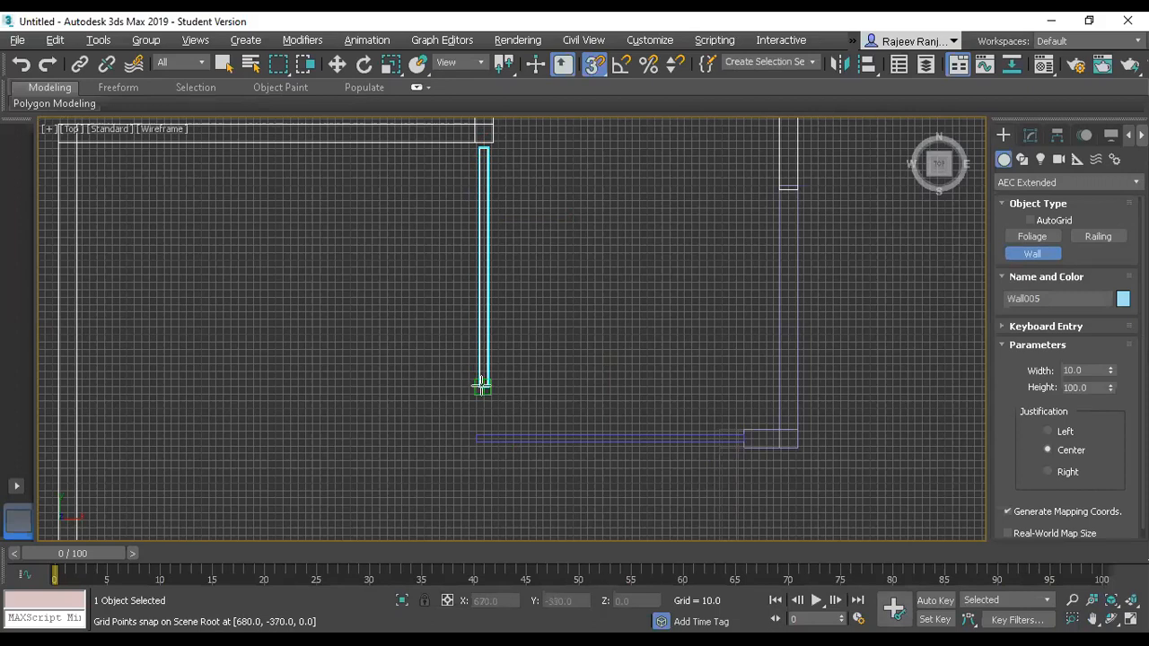
pyautogui.click(484, 336)
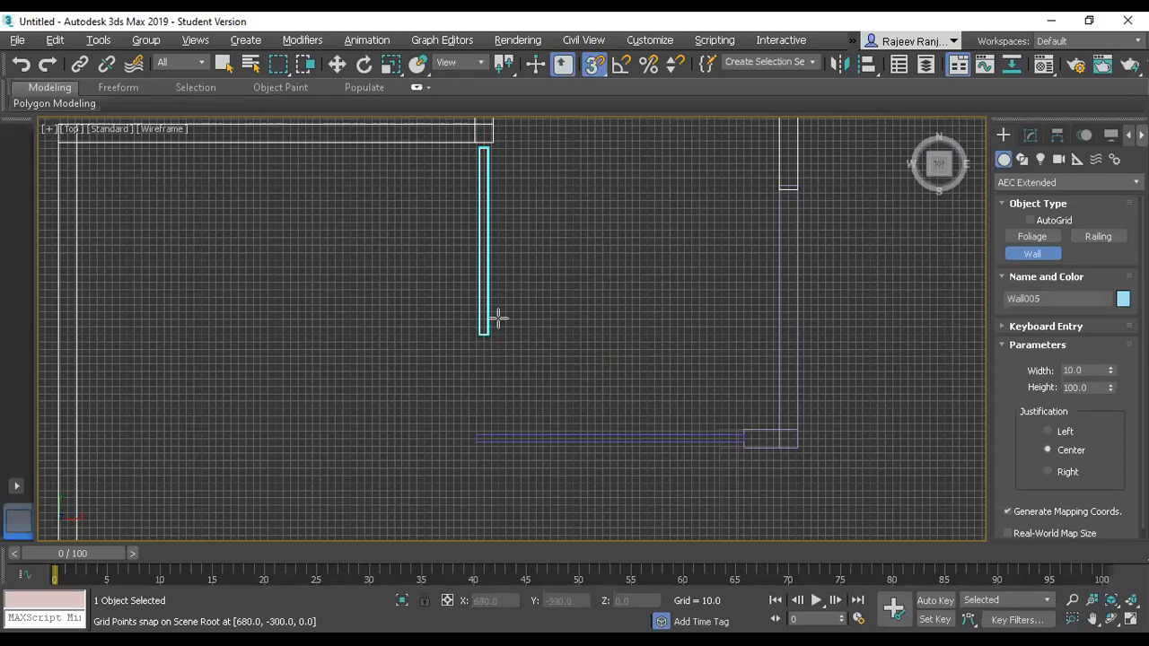
pyautogui.press('w')
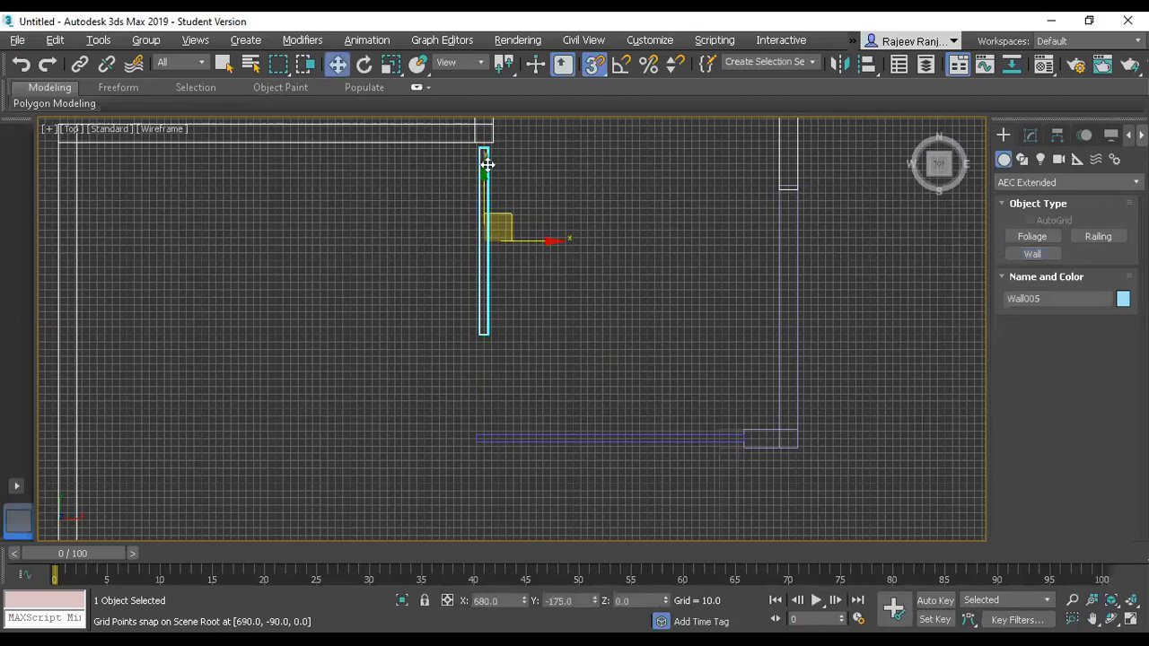
pyautogui.moveTo(484, 178); pyautogui.dragTo(477, 228)
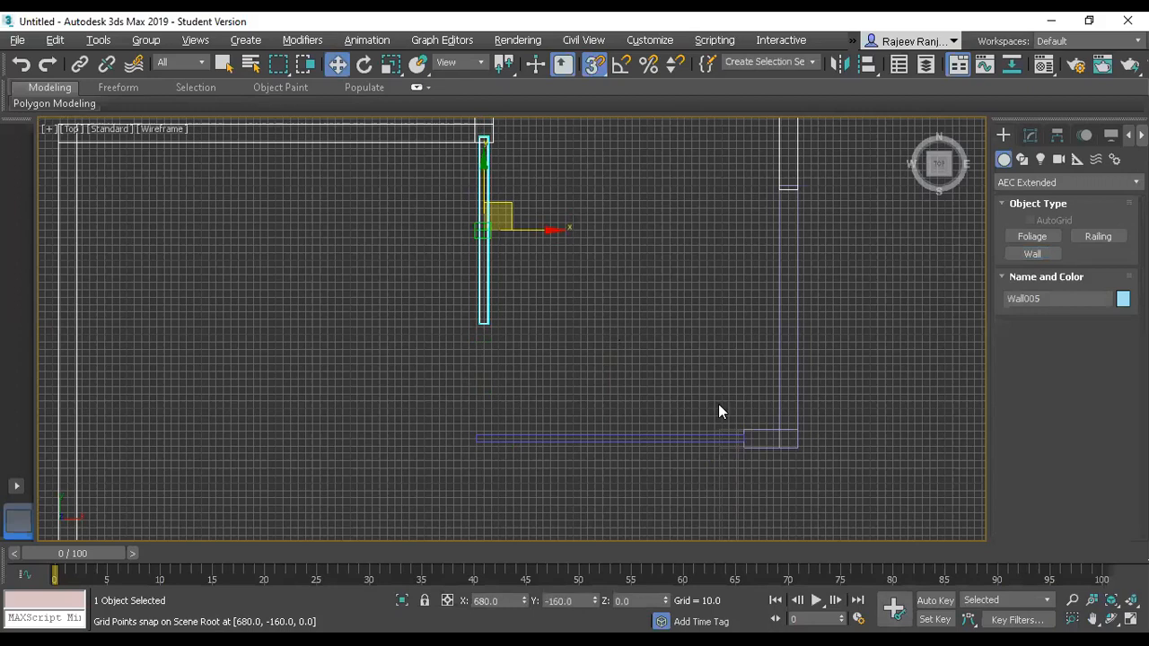
# Check the new partitions against the outer walls in the maximized Perspective view and return to the Top view.
pyautogui.hotkey('alt', 'w')
pyautogui.rightClick(651, 404)
pyautogui.hotkey('alt', 'w')
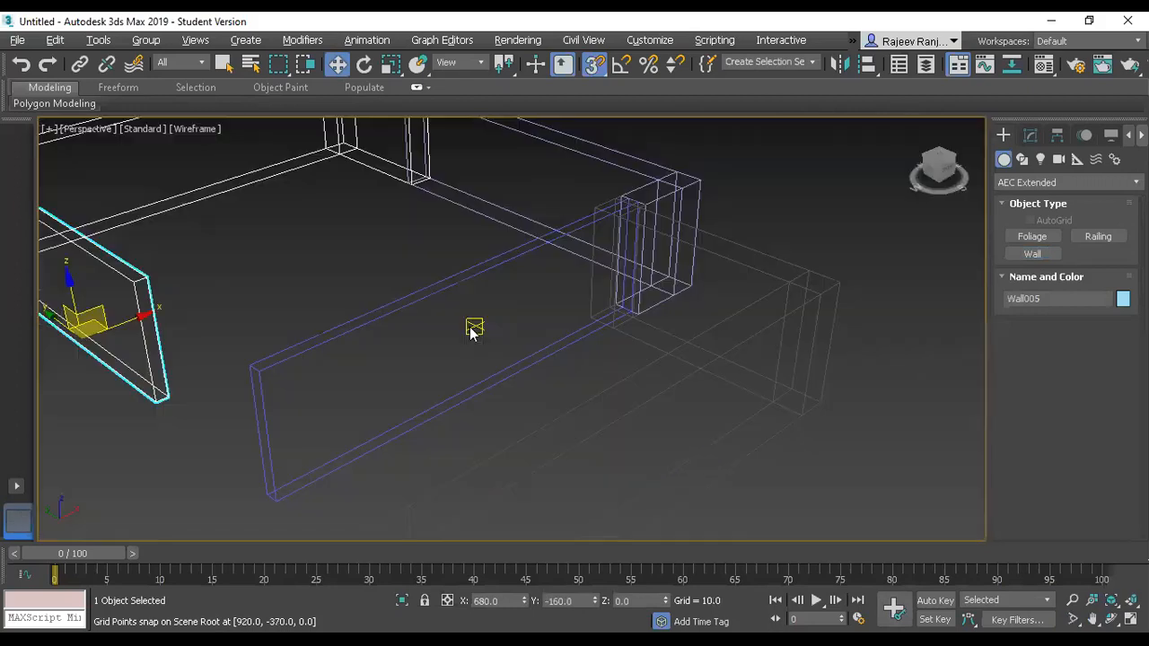
pyautogui.scroll(-3, 474, 329)
pyautogui.scroll(-4, 395, 337)
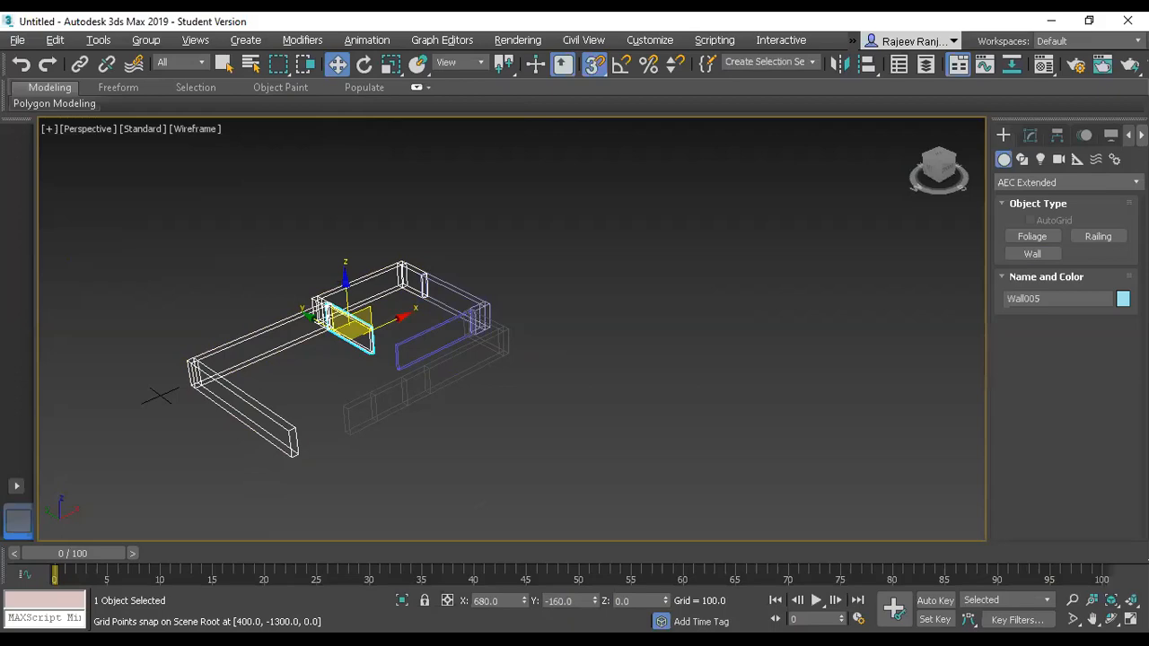
pyautogui.hotkey('alt', 'Tab')
pyautogui.scroll(-3, 297, 260)
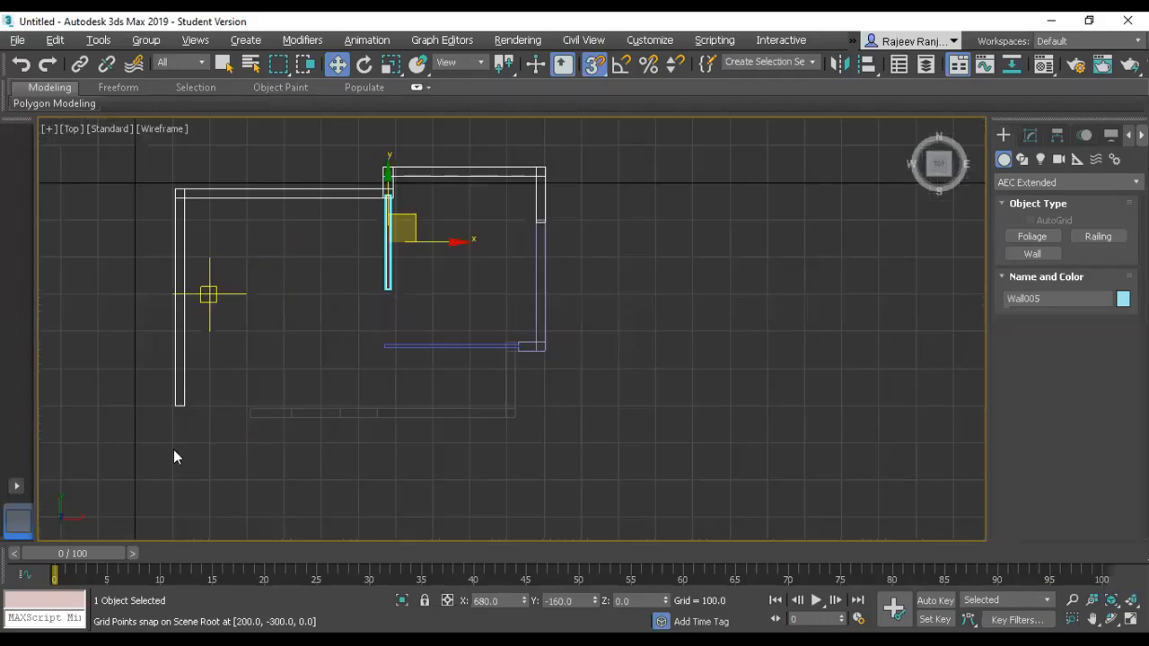
# Trace a closed floor outline with the Line spline along the outer walls from the upper-left corner, with its bottom edge below the left wall's end.
pyautogui.click(1023, 160)
pyautogui.click(1030, 251)
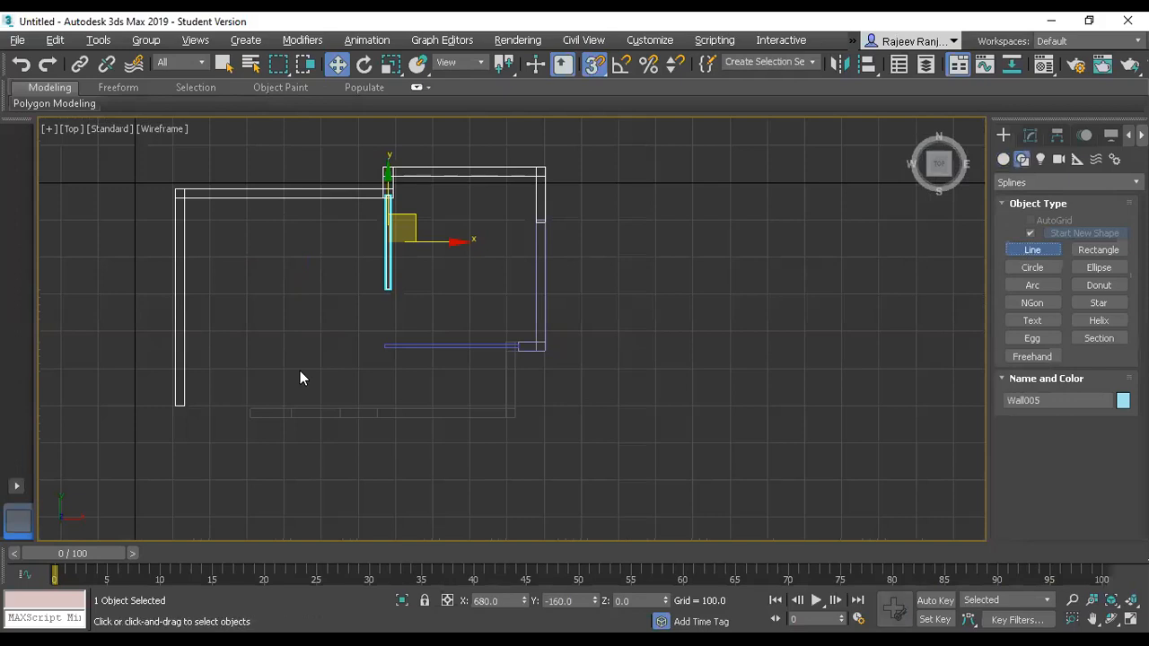
pyautogui.scroll(2, 183, 350)
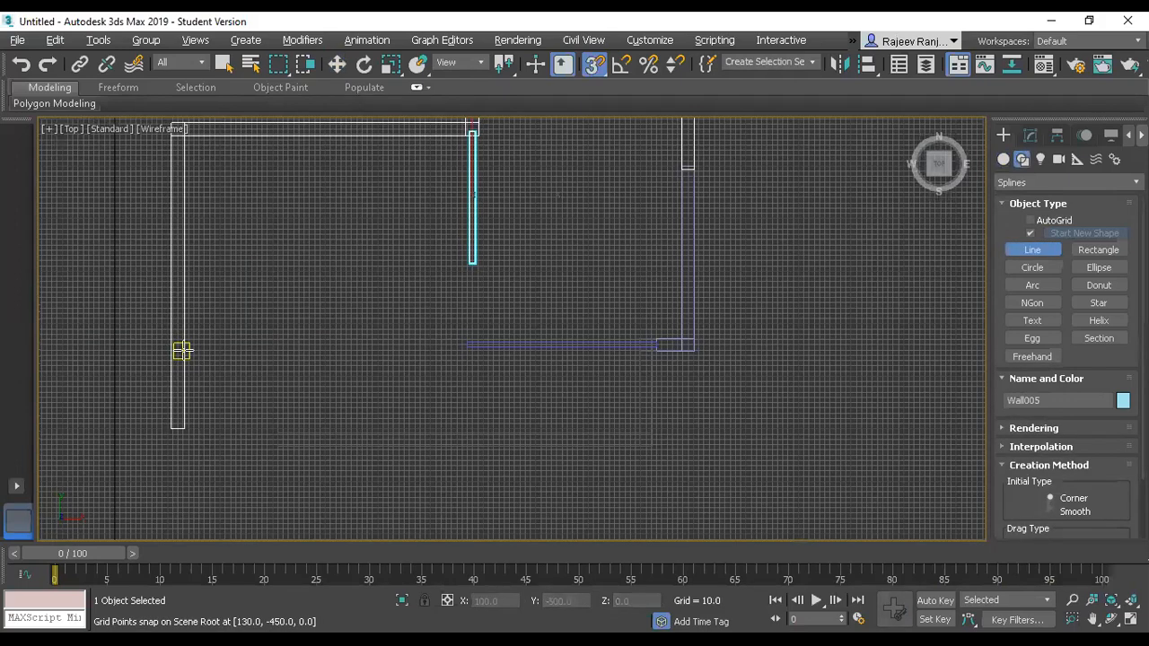
pyautogui.scroll(-1, 182, 350)
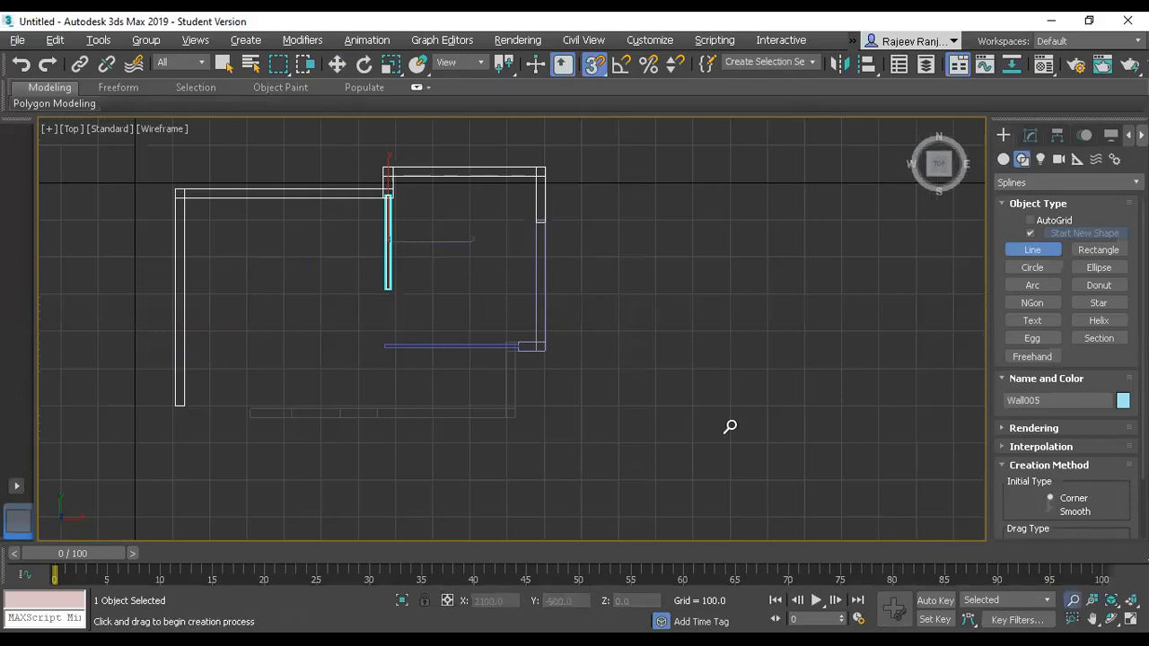
pyautogui.hotkey('alt', 'z')
pyautogui.moveTo(729, 417); pyautogui.dragTo(731, 411)
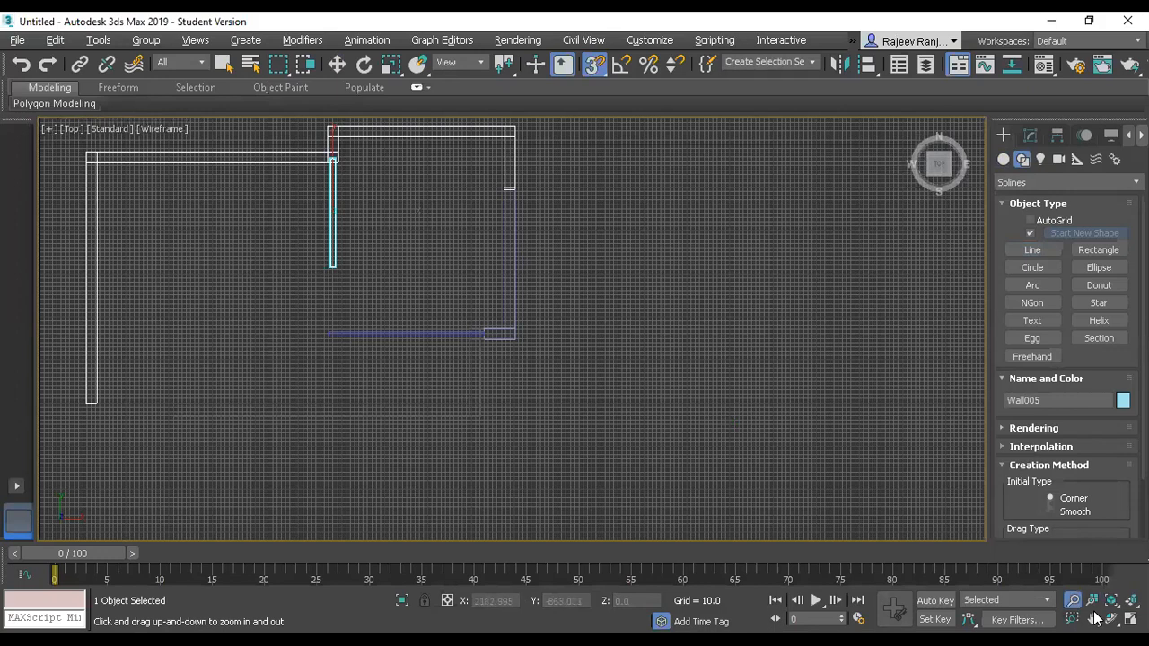
pyautogui.hotkey('ctrl', 'p')
pyautogui.moveTo(573, 334); pyautogui.dragTo(752, 390)
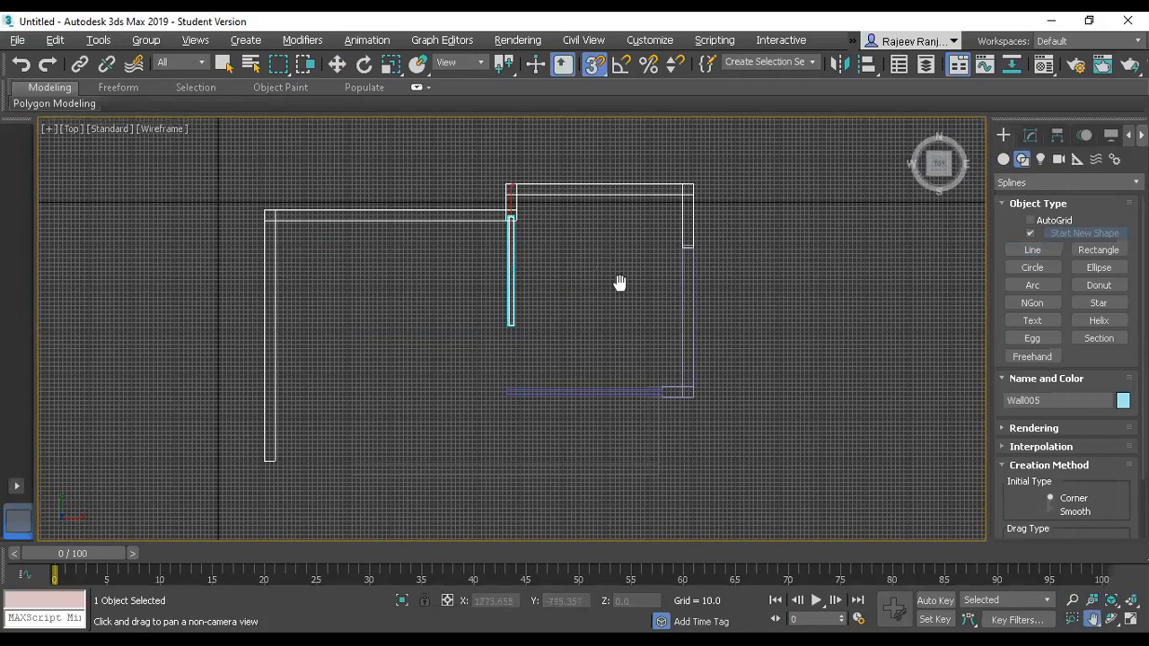
pyautogui.click(1031, 267)
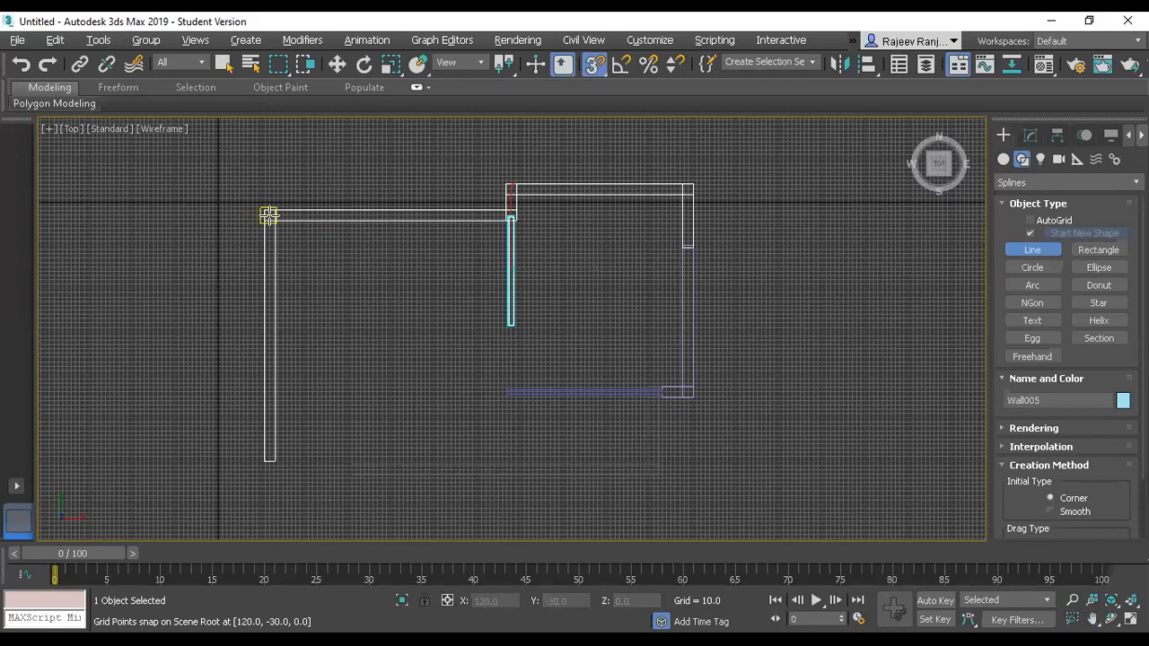
pyautogui.click(266, 215)
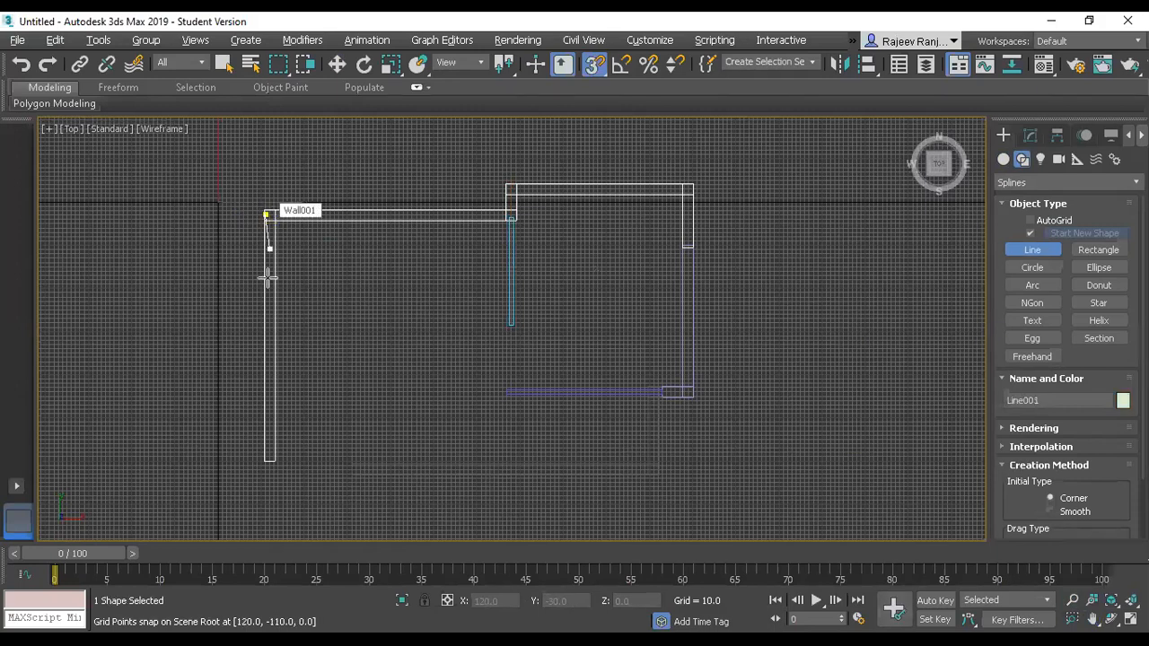
pyautogui.click(266, 520)
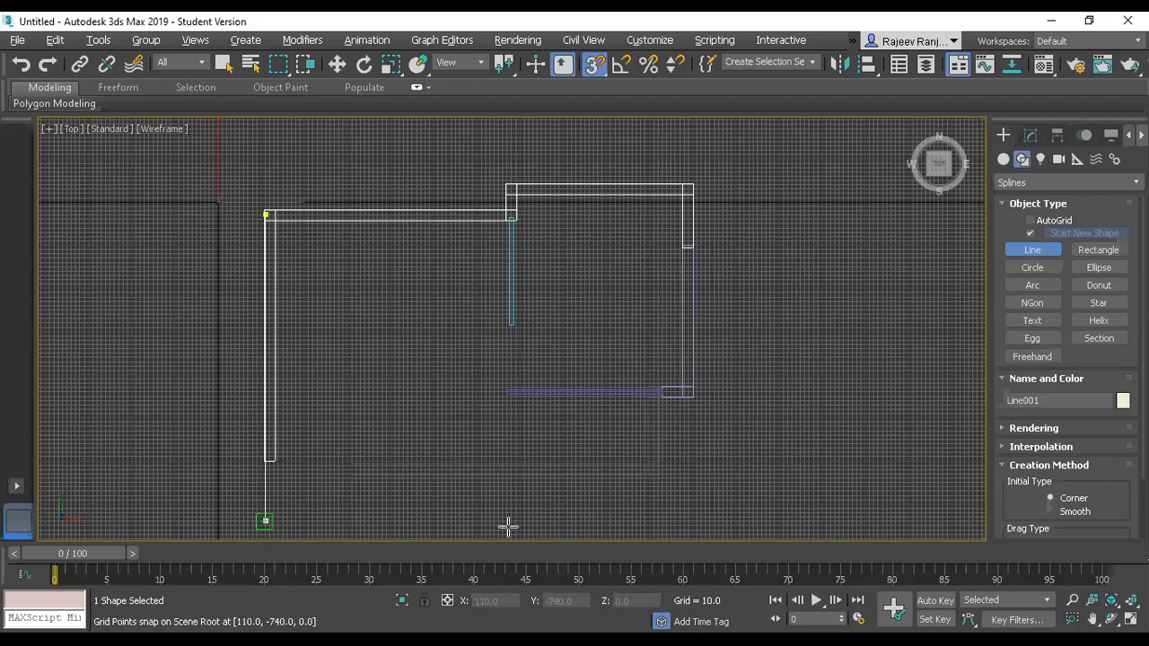
pyautogui.click(696, 519)
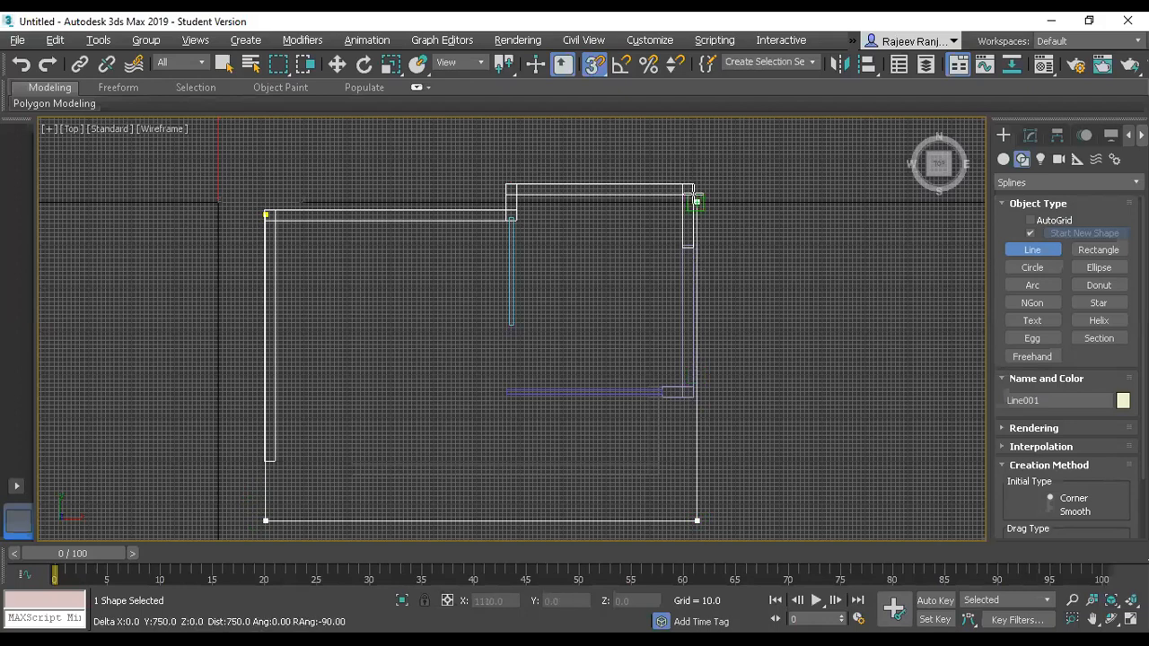
pyautogui.click(695, 185)
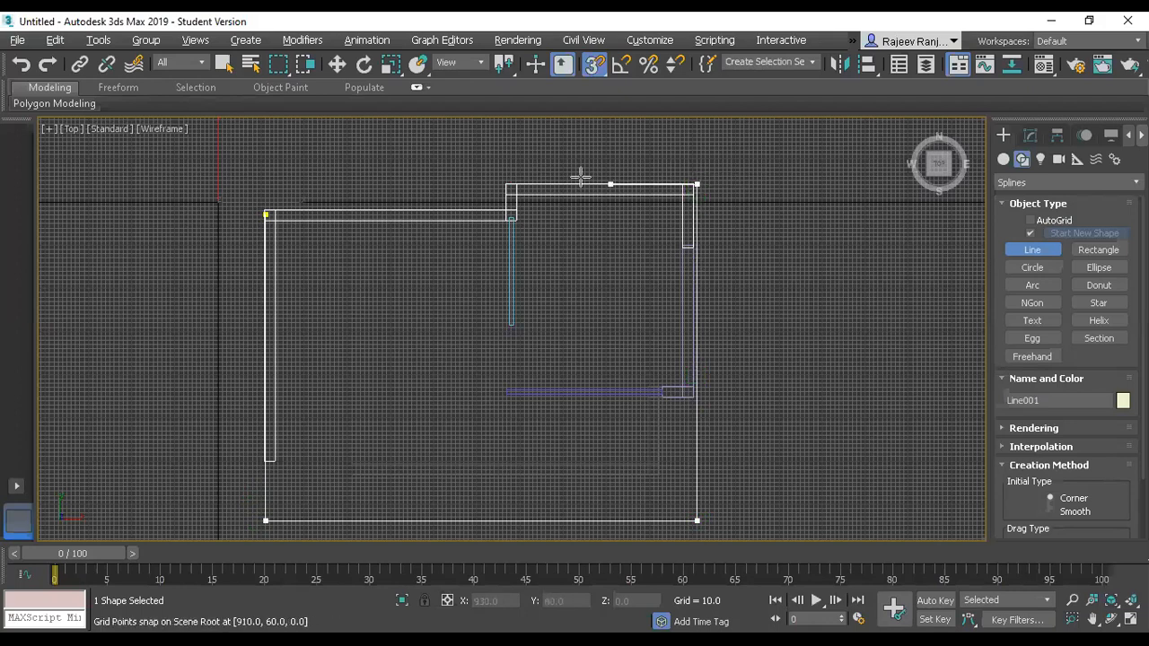
pyautogui.click(508, 185)
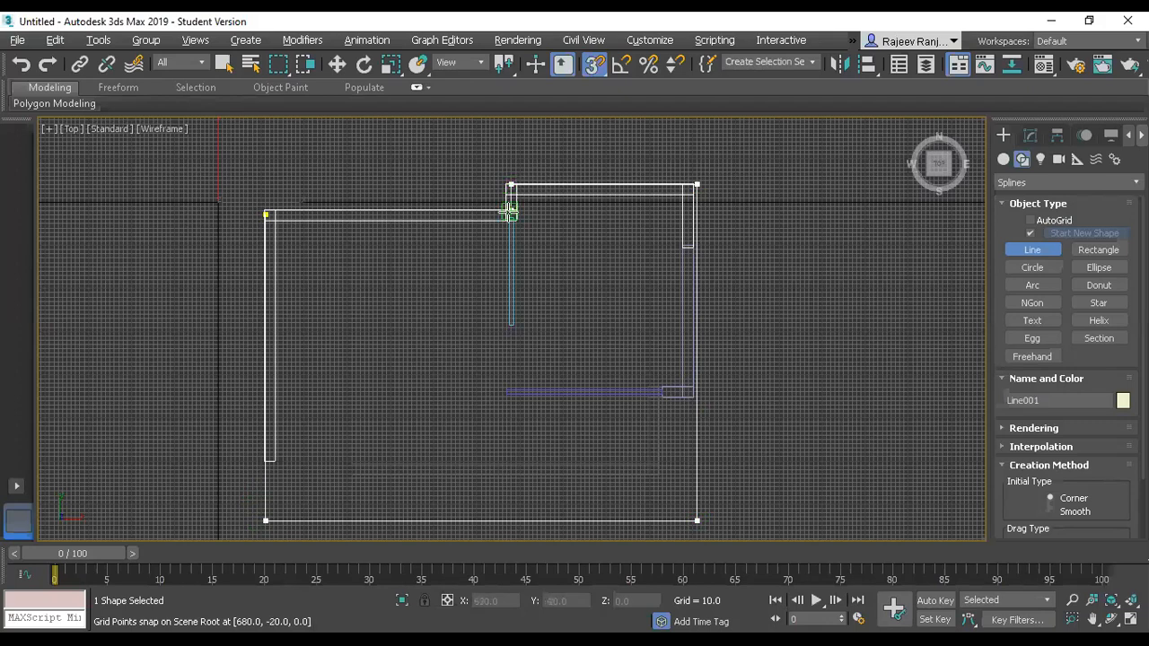
pyautogui.click(263, 212)
# View the walls and floor outline in the maximized Perspective view with default shading.
pyautogui.rightClick(539, 388)
pyautogui.hotkey('alt', 'w')
pyautogui.hotkey('alt', 'w')
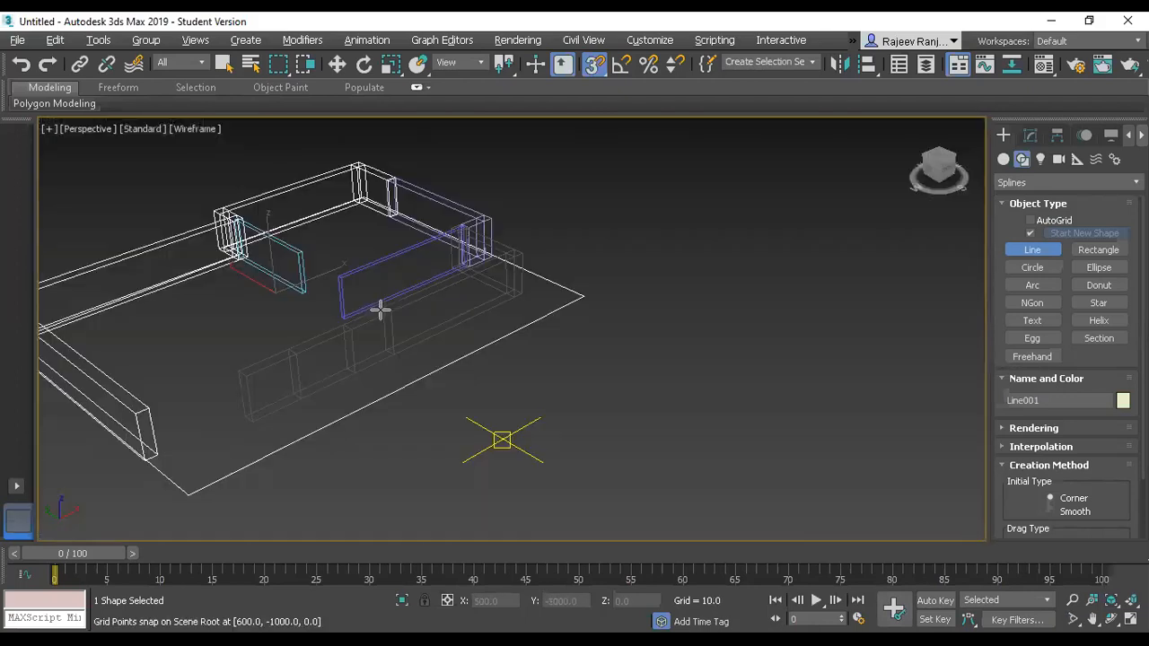
pyautogui.press('z')
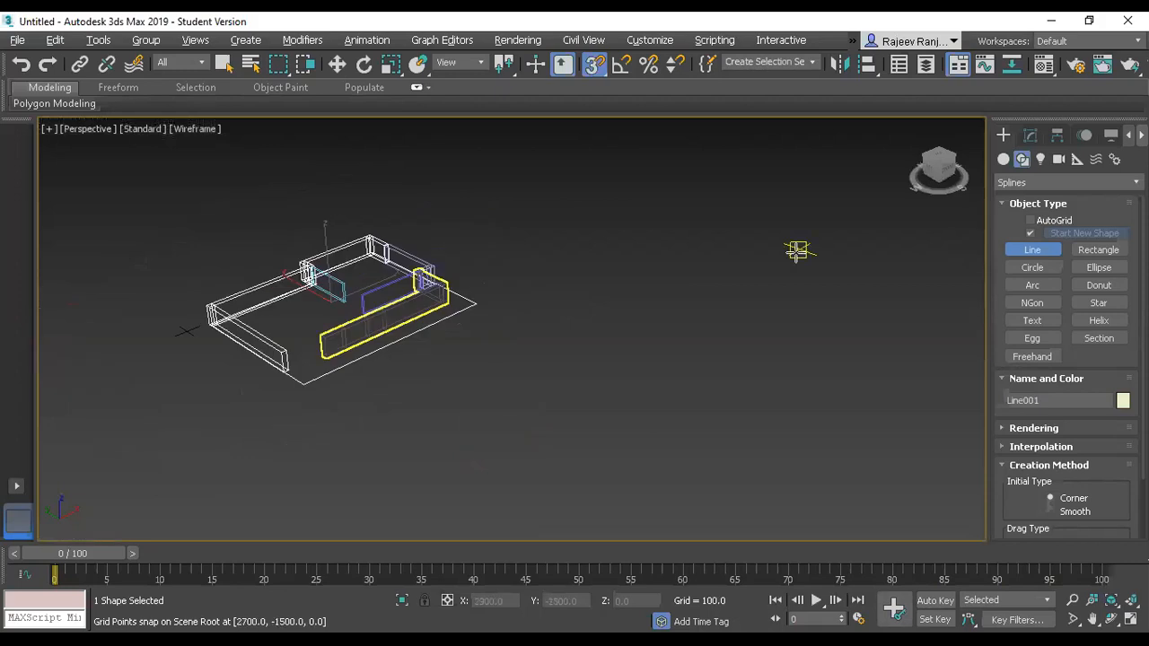
pyautogui.press('F3')
pyautogui.scroll(5, 672, 379)
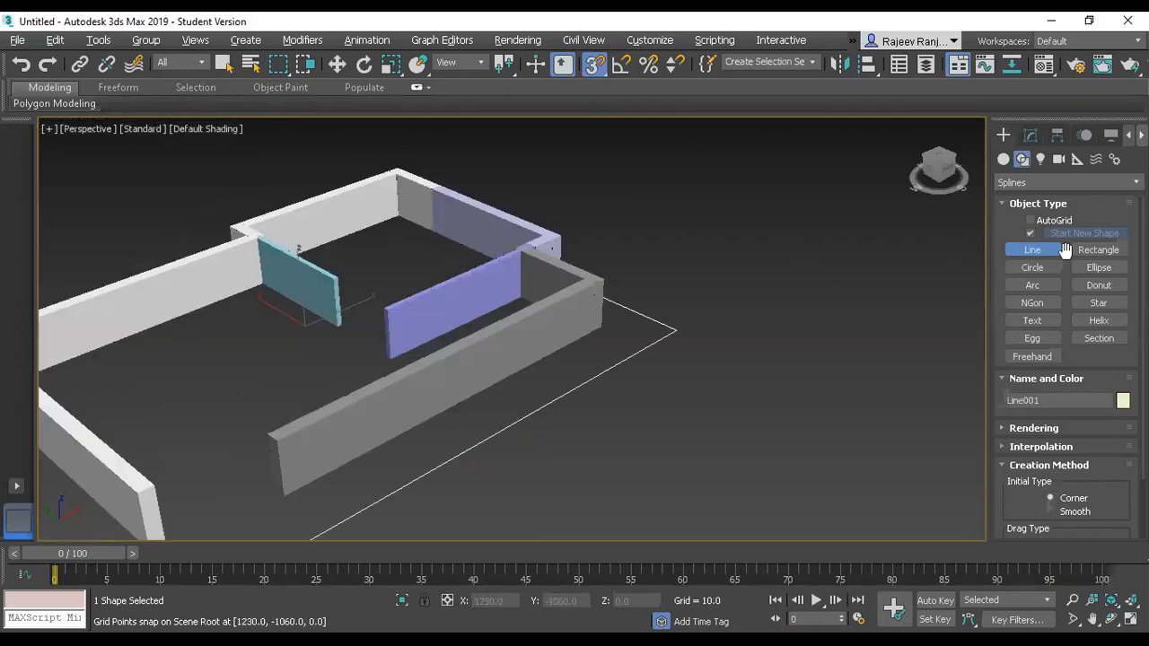
# Apply an Extrude modifier to the traced floor outline to turn it into a flat floor surface.
pyautogui.click(1032, 134)
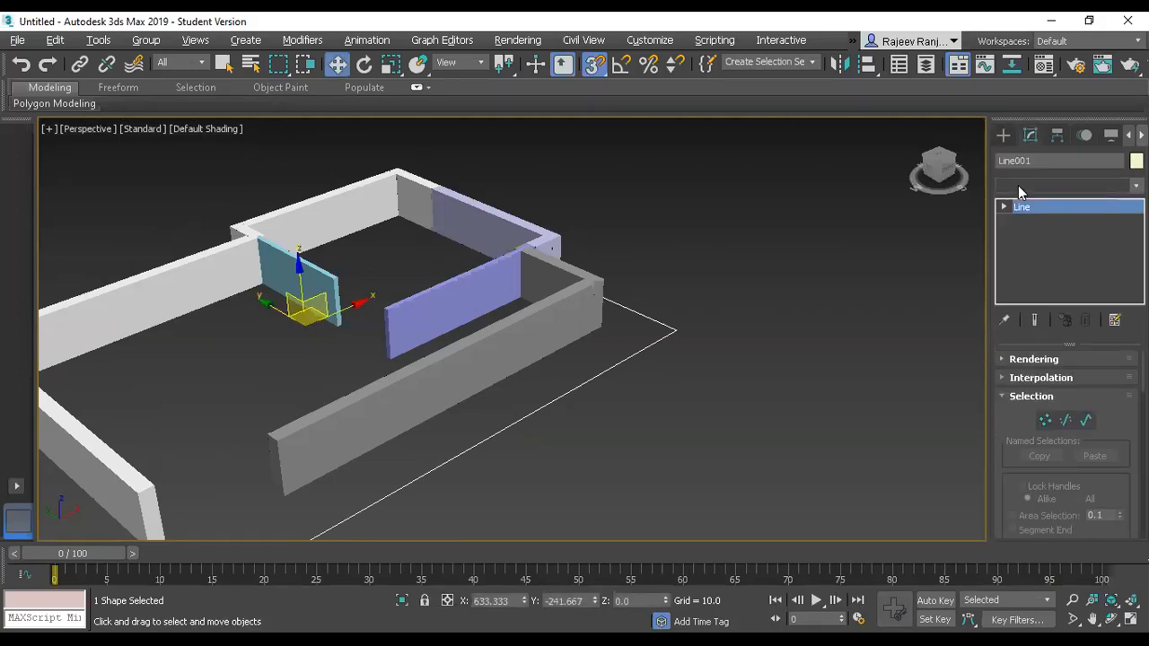
pyautogui.click(1019, 186)
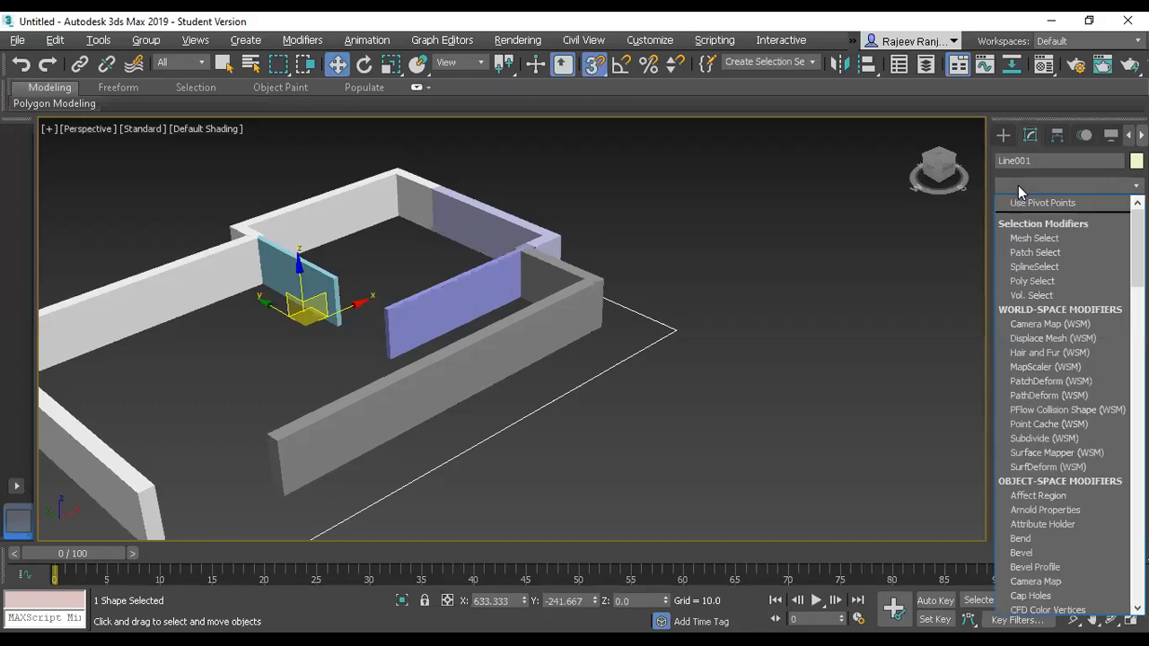
pyautogui.write('ex')
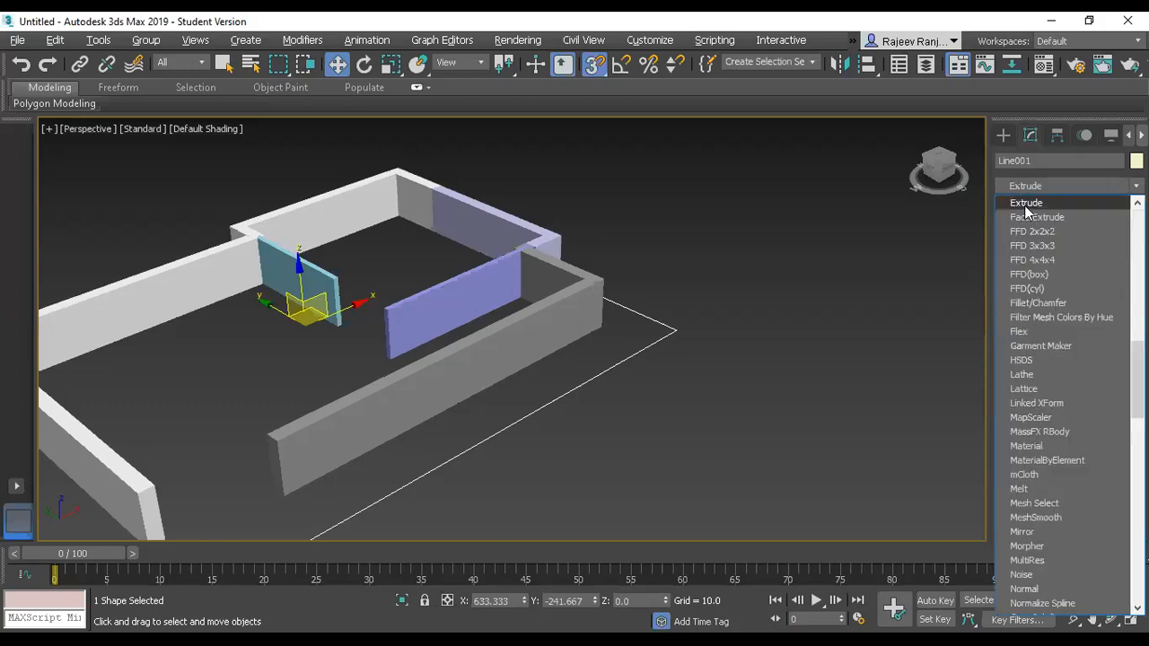
pyautogui.click(1026, 206)
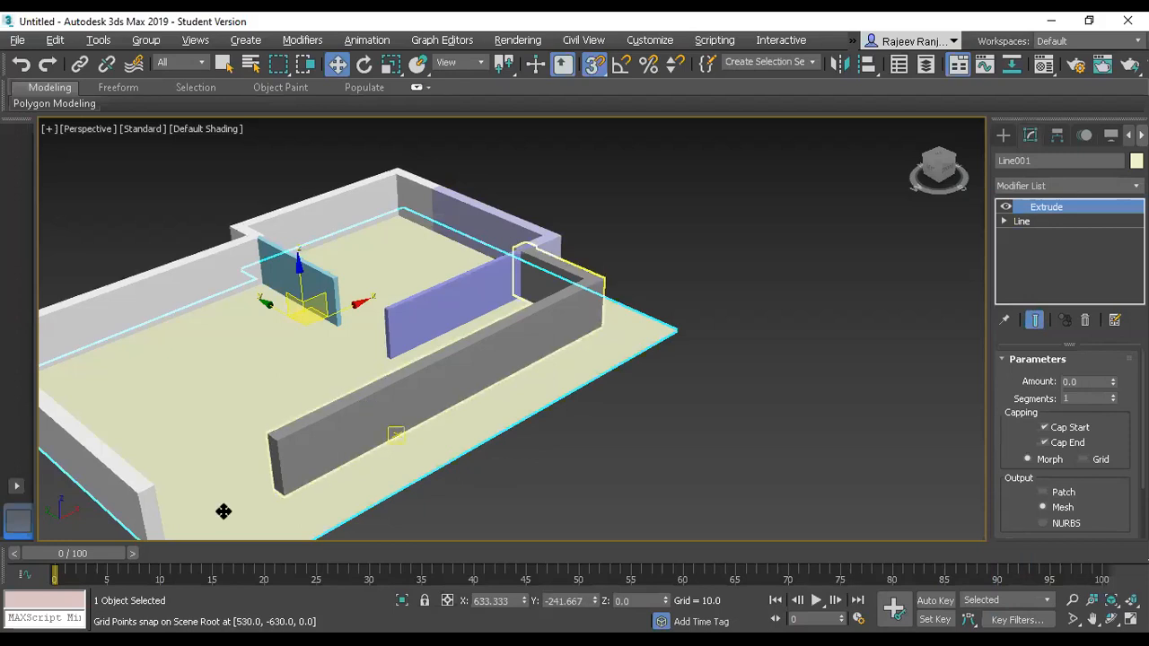
pyautogui.scroll(-4, 213, 504)
pyautogui.scroll(3, 177, 508)
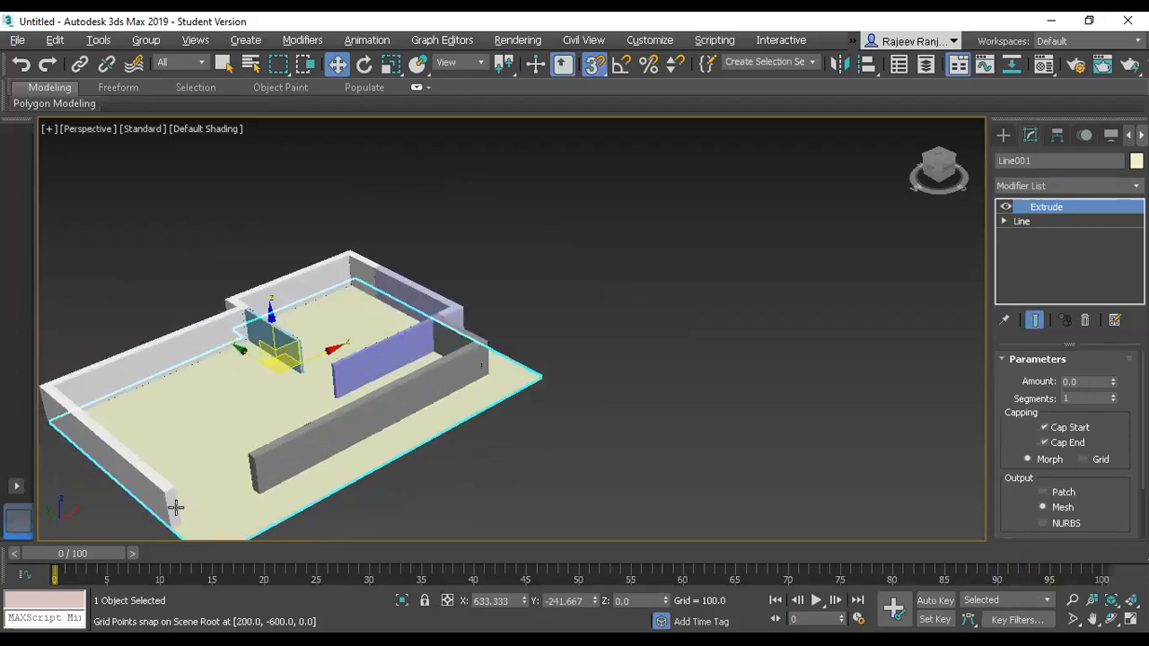
# In the Top view, draw an open three-segment Line about 1010 wide from the left wall's lower end along the floor's bottom edge to the right wall.
pyautogui.hotkey('alt', 'w')
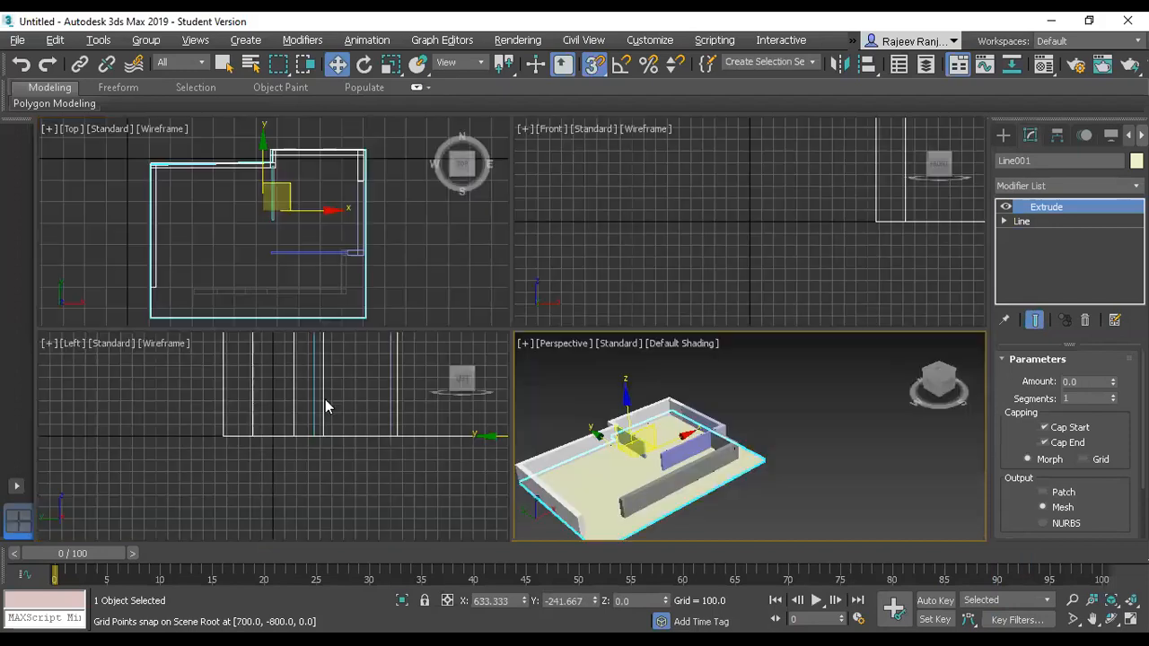
pyautogui.hotkey('alt', 'w')
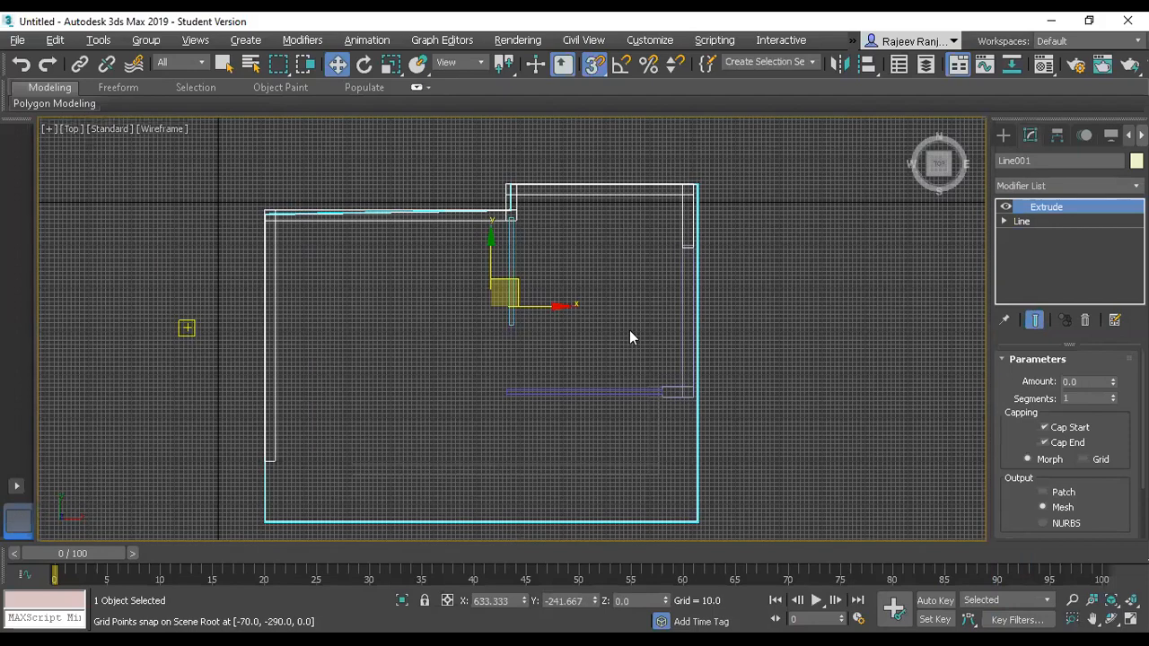
pyautogui.click(1002, 135)
pyautogui.click(1020, 251)
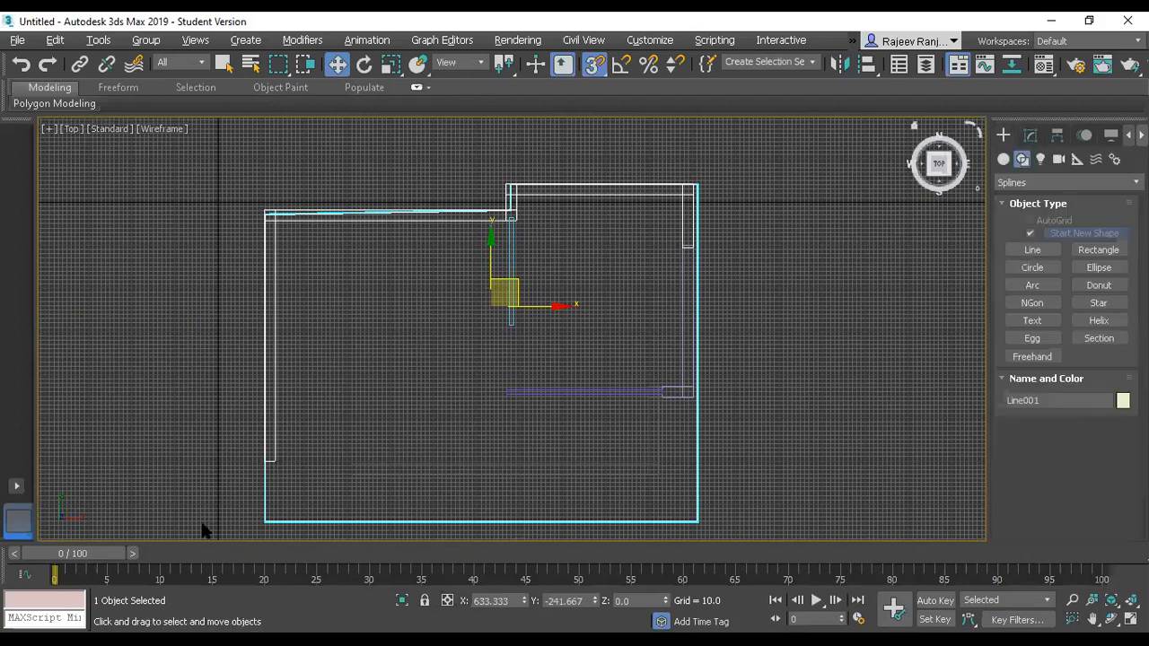
pyautogui.click(264, 466)
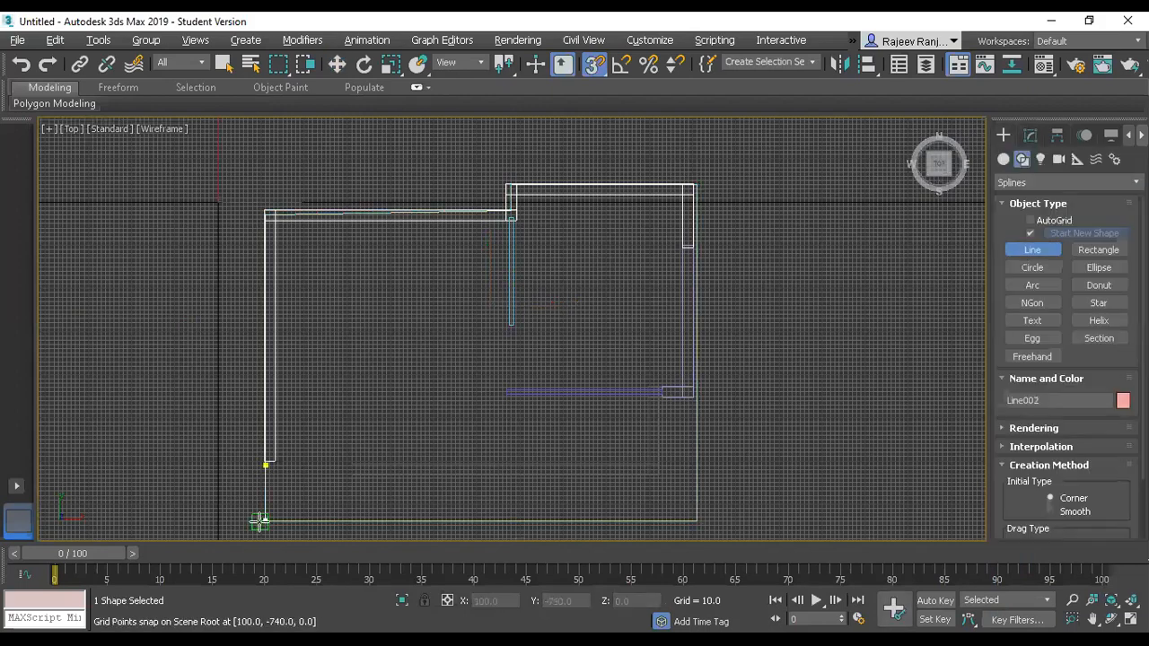
pyautogui.click(262, 517)
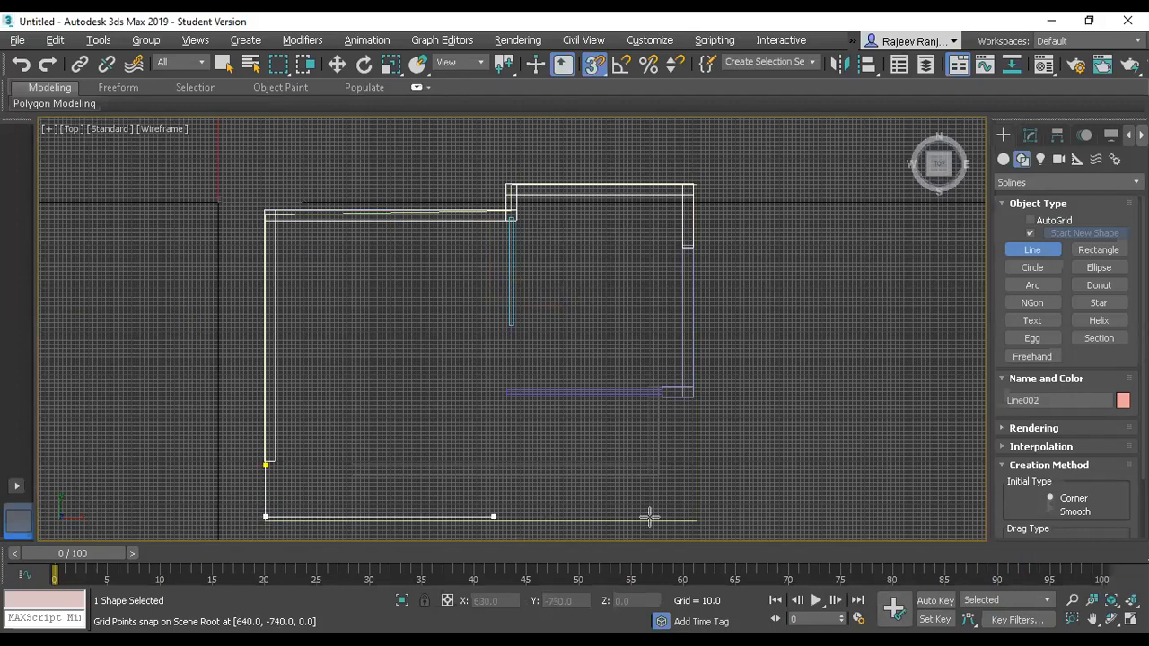
pyautogui.click(688, 518)
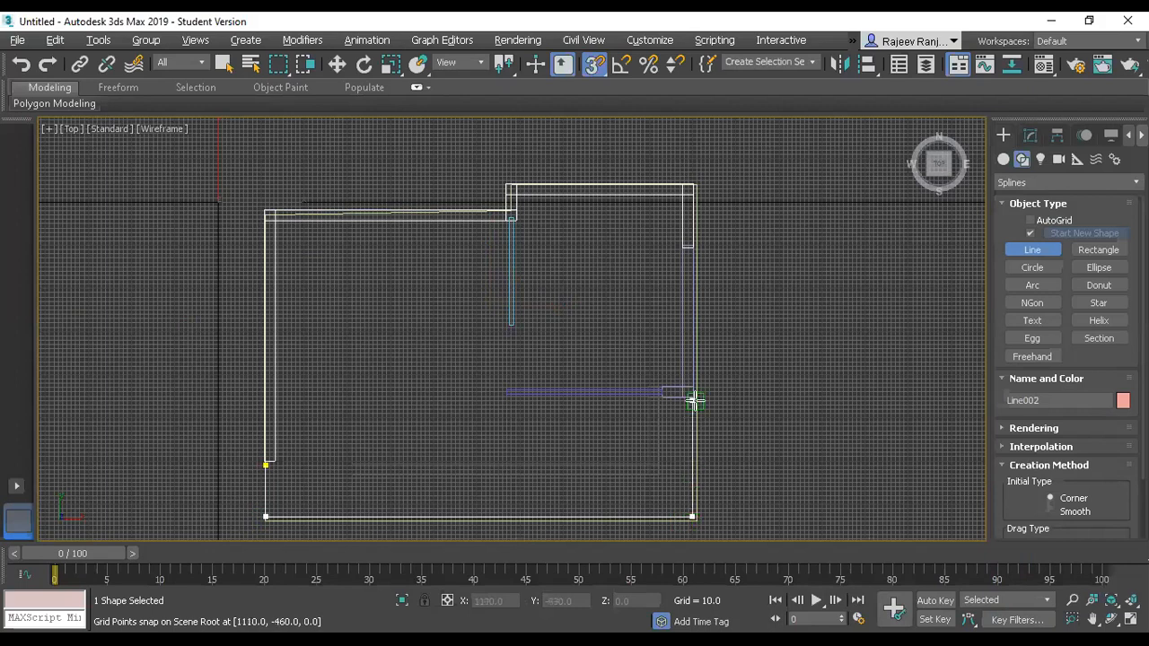
pyautogui.rightClick(740, 417)
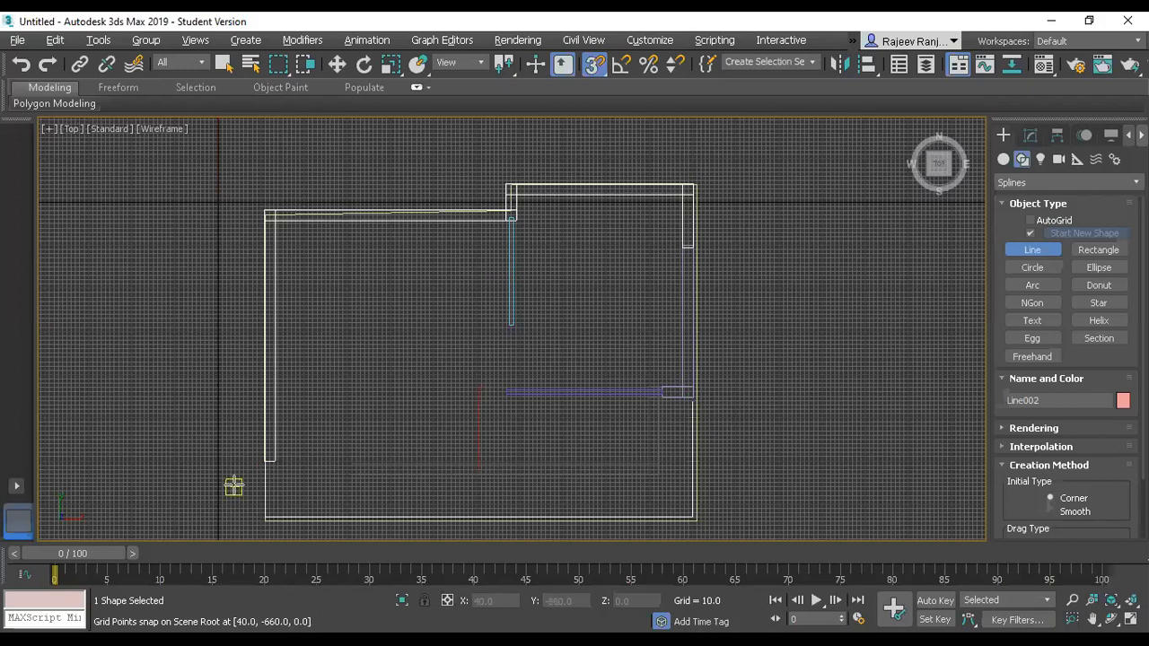
# Select the new line's two left vertices and, with snapping off, shift them slightly right to sit inside the floor edge.
pyautogui.moveTo(446, 479); pyautogui.dragTo(452, 475, button='middle')
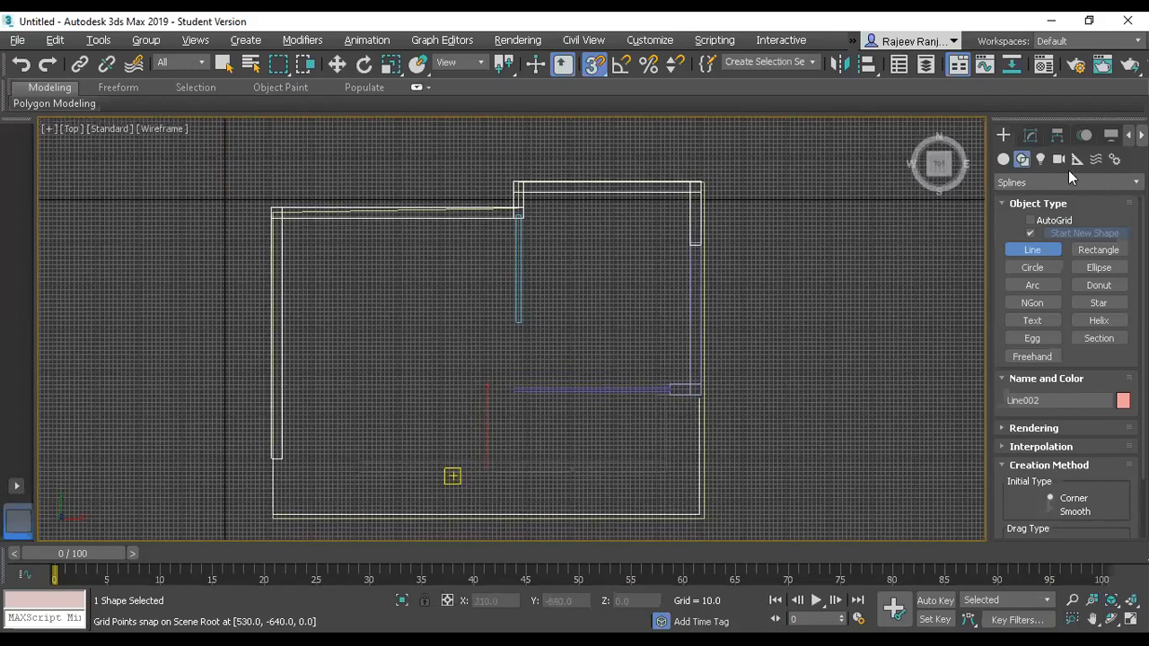
pyautogui.click(1004, 207)
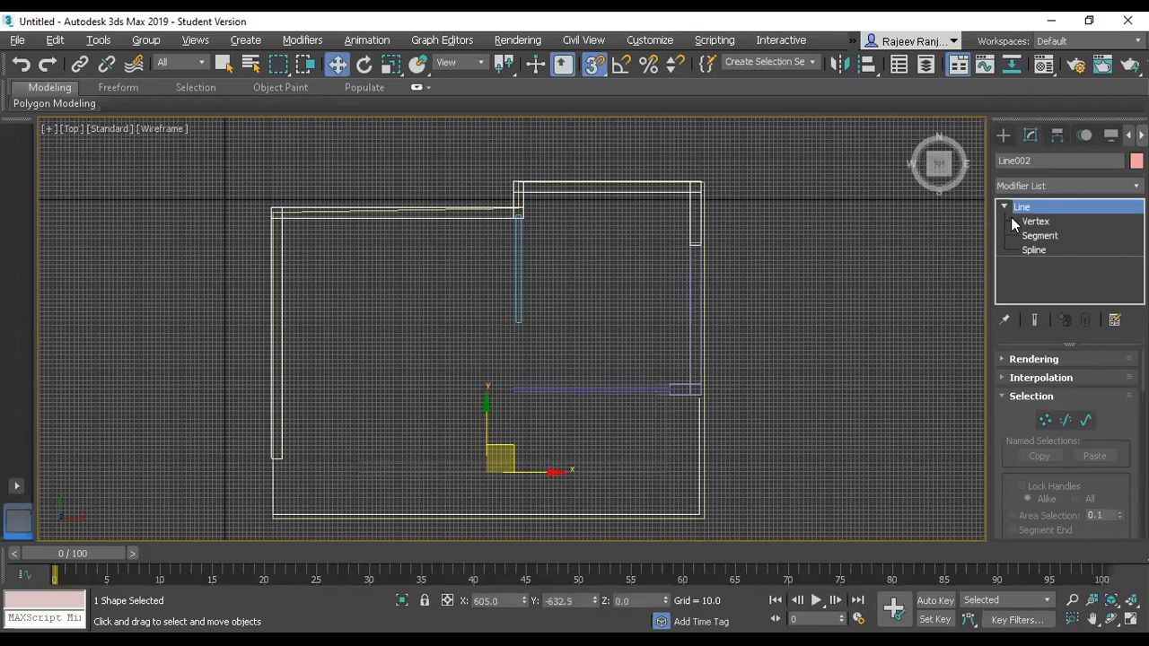
pyautogui.press('1')
pyautogui.moveTo(260, 497); pyautogui.dragTo(283, 520)
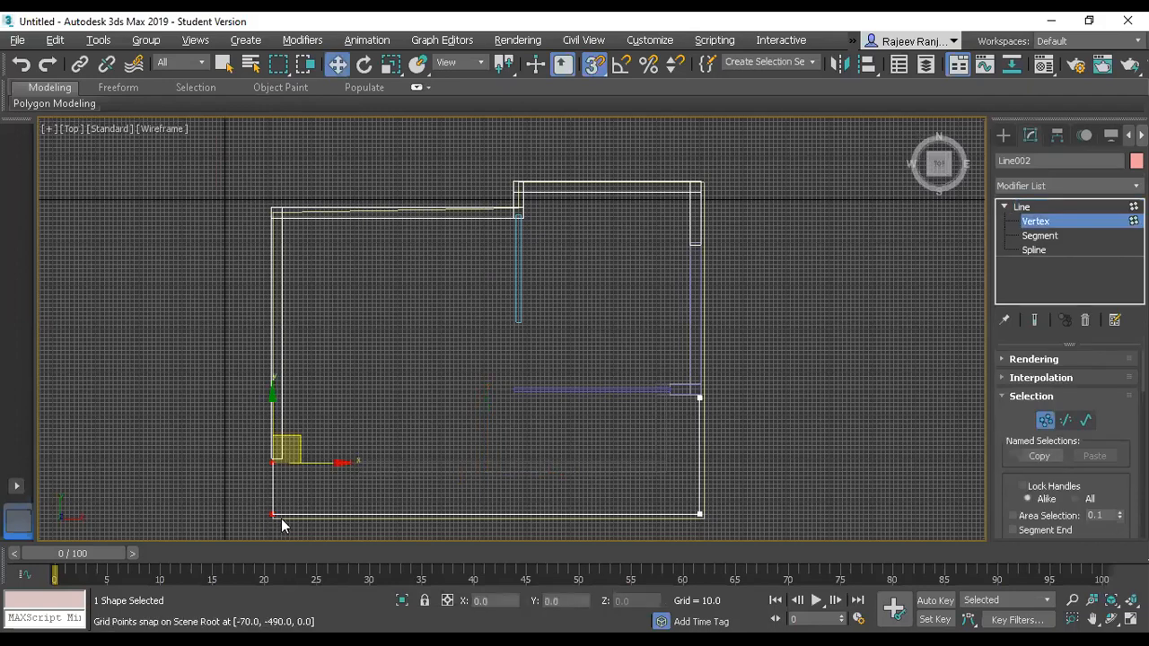
pyautogui.scroll(2, 288, 519)
pyautogui.moveTo(310, 440); pyautogui.dragTo(314, 440)
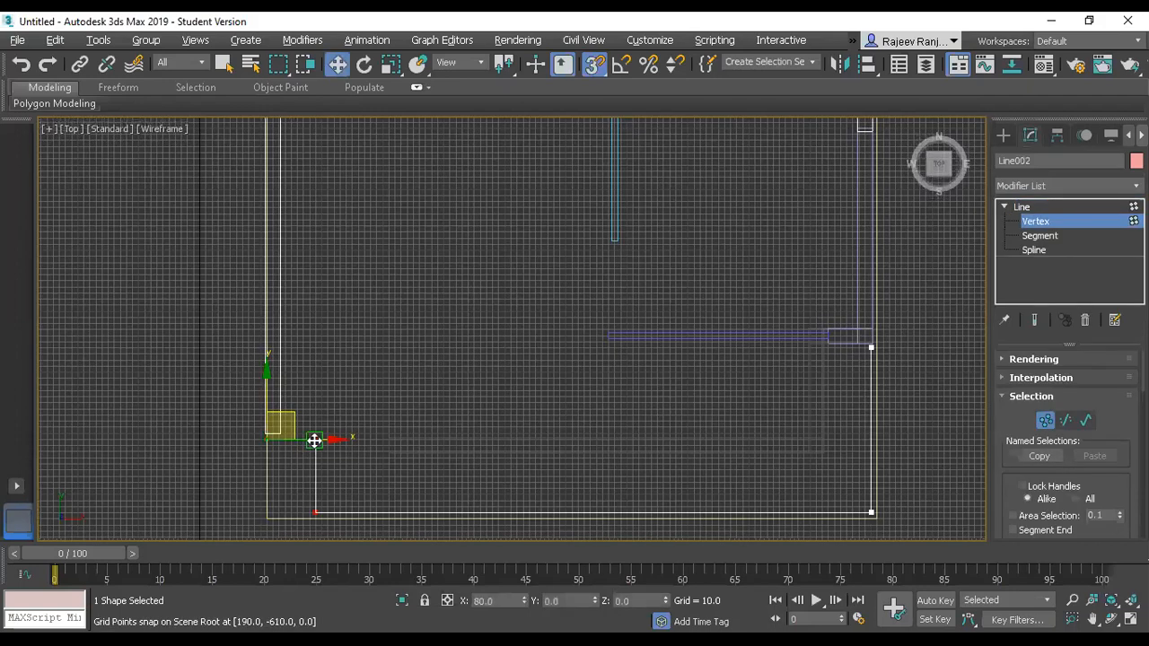
pyautogui.hotkey('ctrl', 'z')
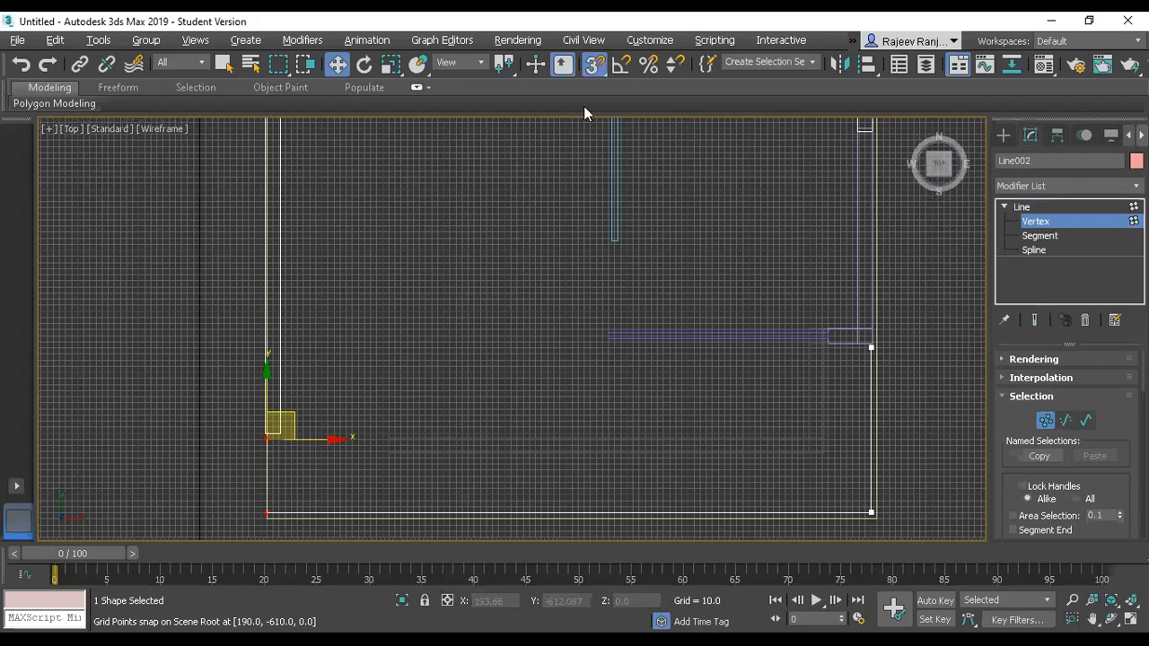
pyautogui.click(595, 65)
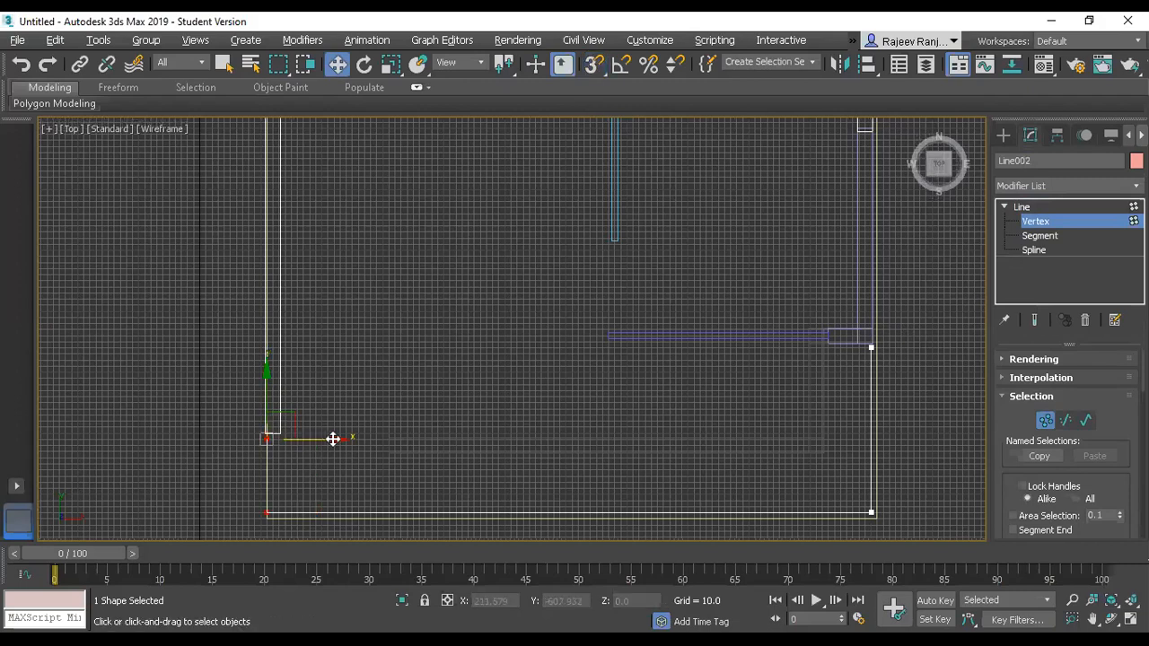
pyautogui.moveTo(333, 439); pyautogui.dragTo(337, 439)
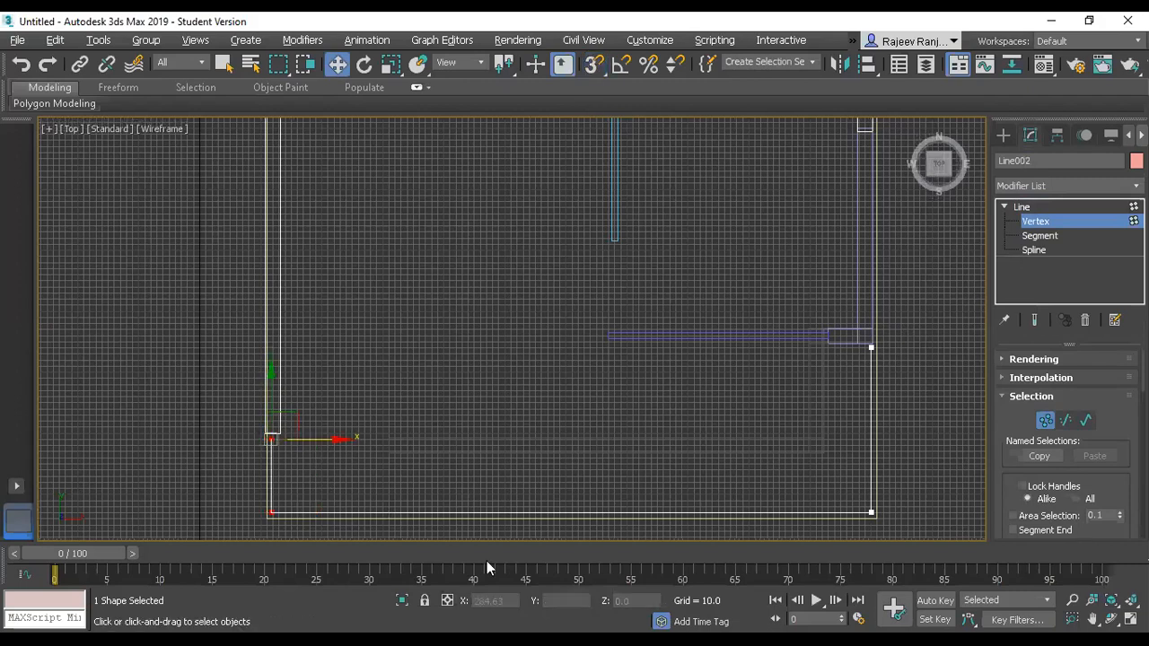
# Return to object level in the maximized Perspective view and raise the open line to about Z 65.
pyautogui.hotkey('alt', 'w')
pyautogui.rightClick(632, 418)
pyautogui.hotkey('alt', 'w')
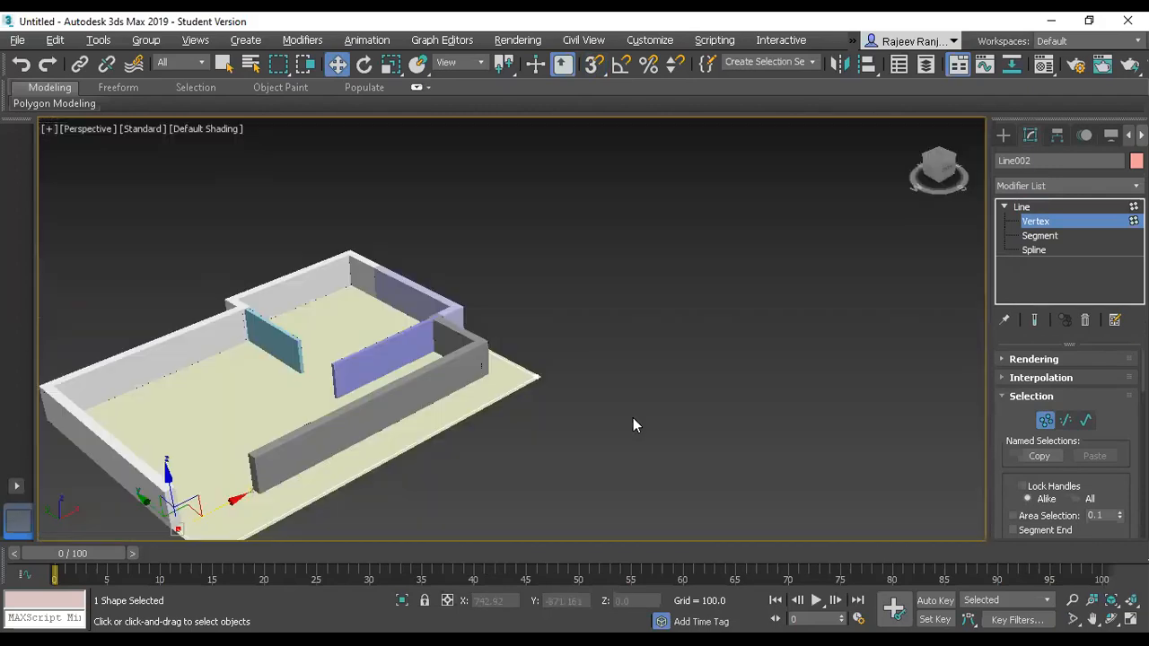
pyautogui.click(1020, 207)
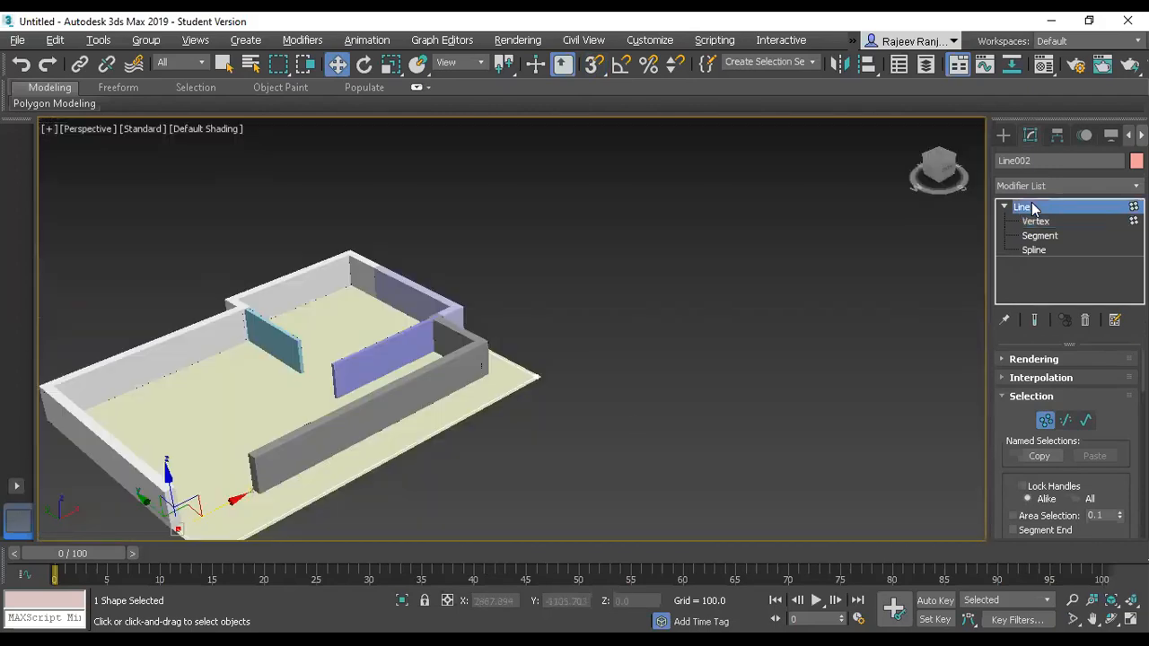
pyautogui.click(366, 384)
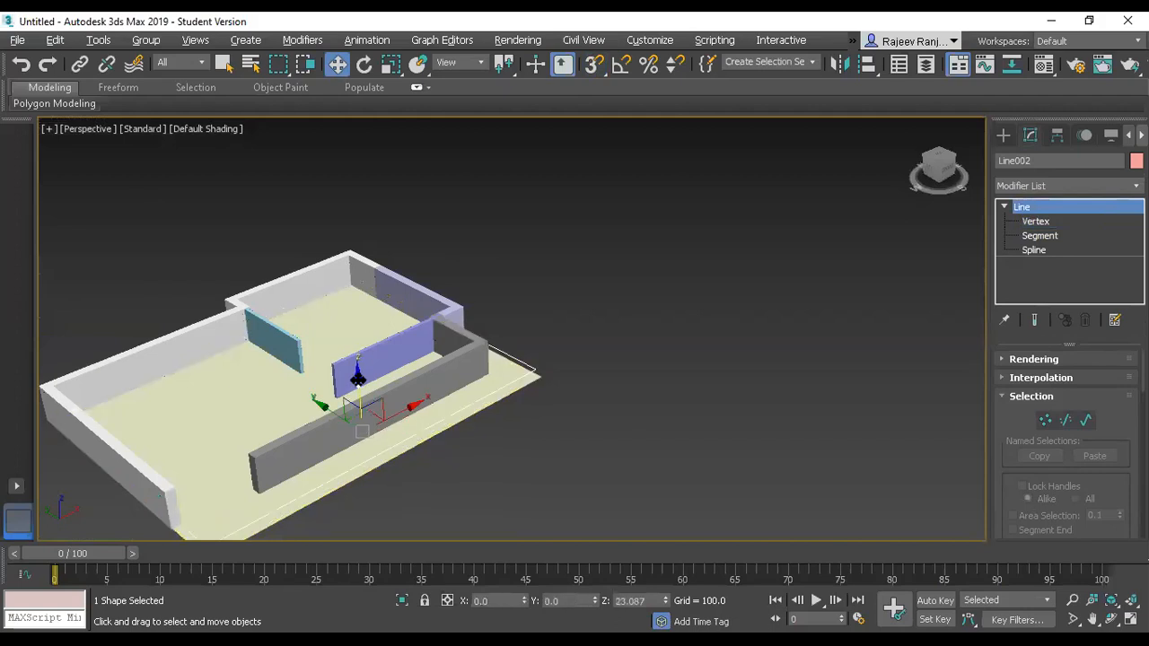
pyautogui.moveTo(358, 375); pyautogui.dragTo(358, 369)
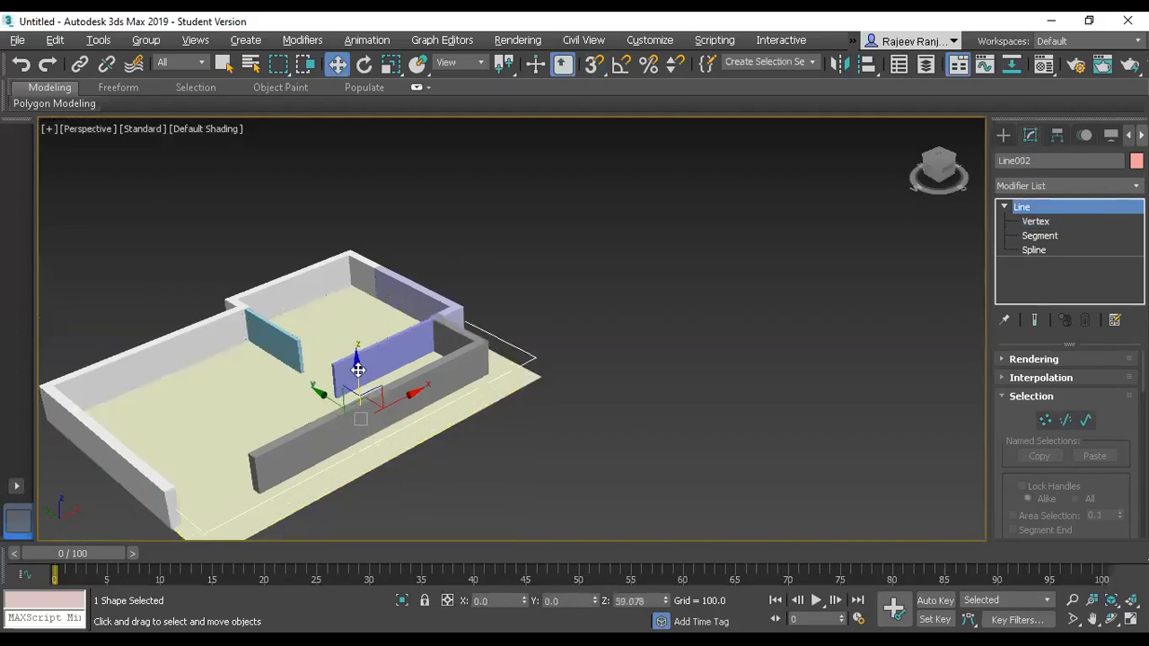
pyautogui.scroll(3, 405, 437)
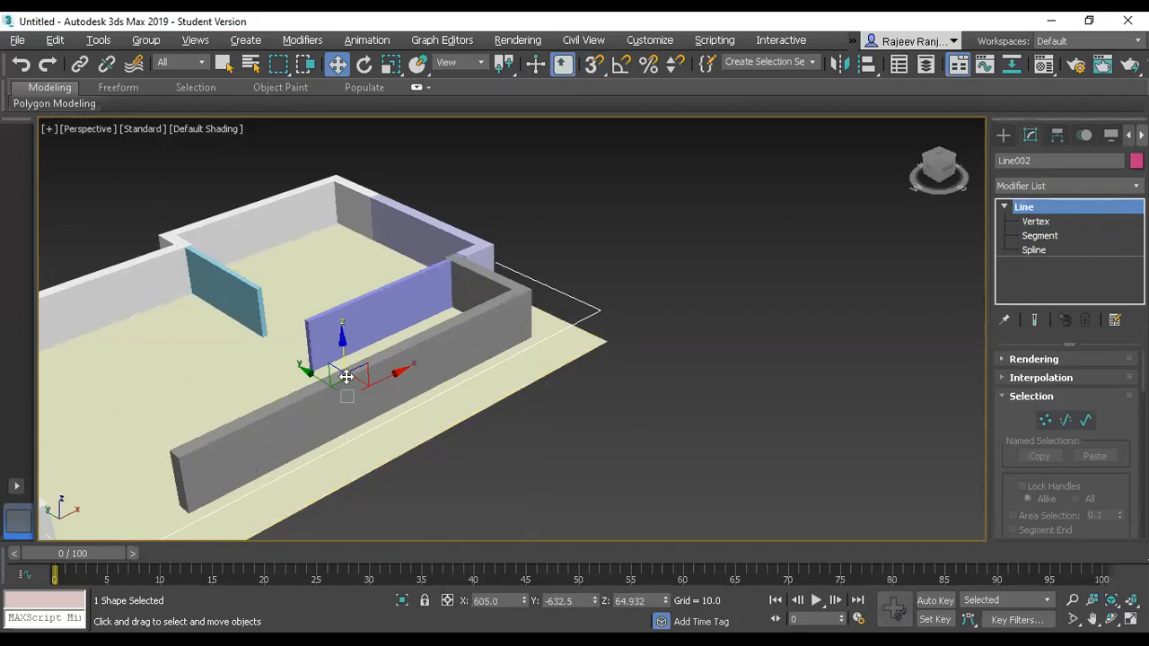
# Try cloning the raised line downward to about Z -7 as a single copy and undo the clone.
pyautogui.keyDown('shift'); pyautogui.moveTo(348, 379); pyautogui.dragTo(346, 409); pyautogui.keyUp('shift')
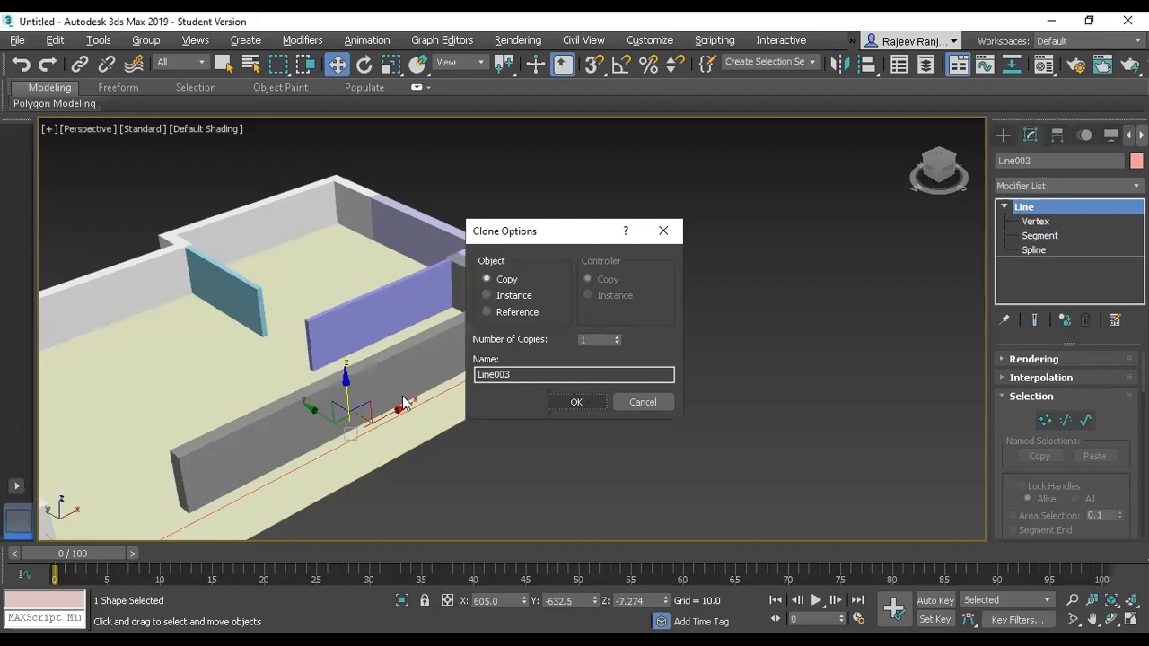
pyautogui.press('Return')
pyautogui.scroll(3, 487, 398)
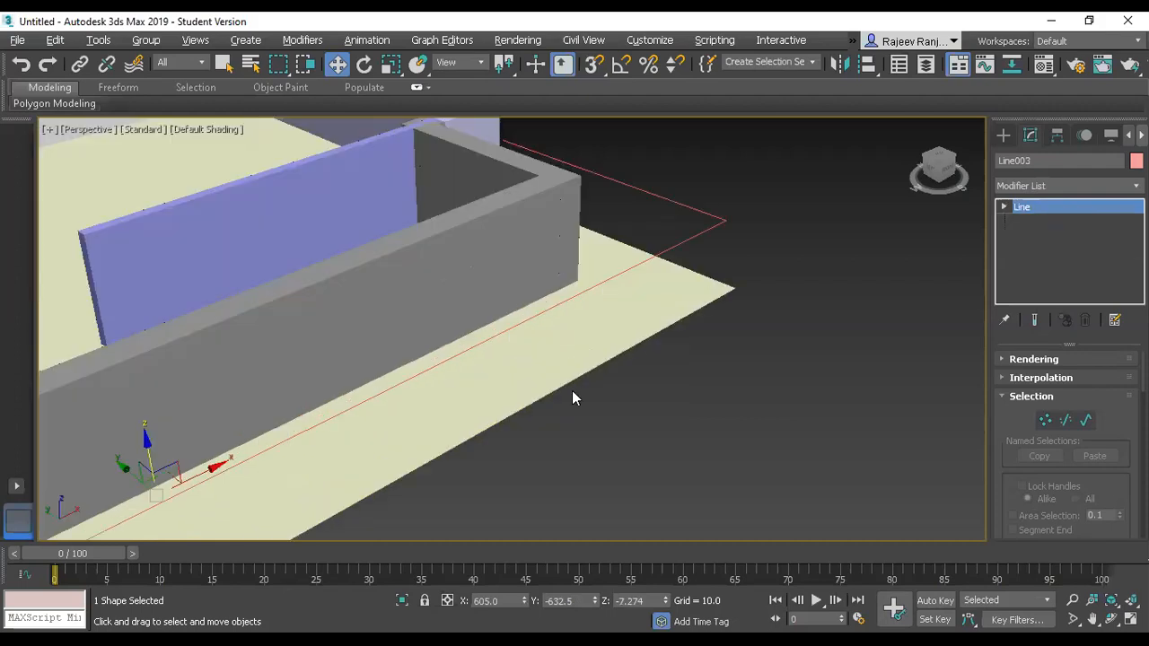
pyautogui.moveTo(780, 155); pyautogui.dragTo(682, 273)
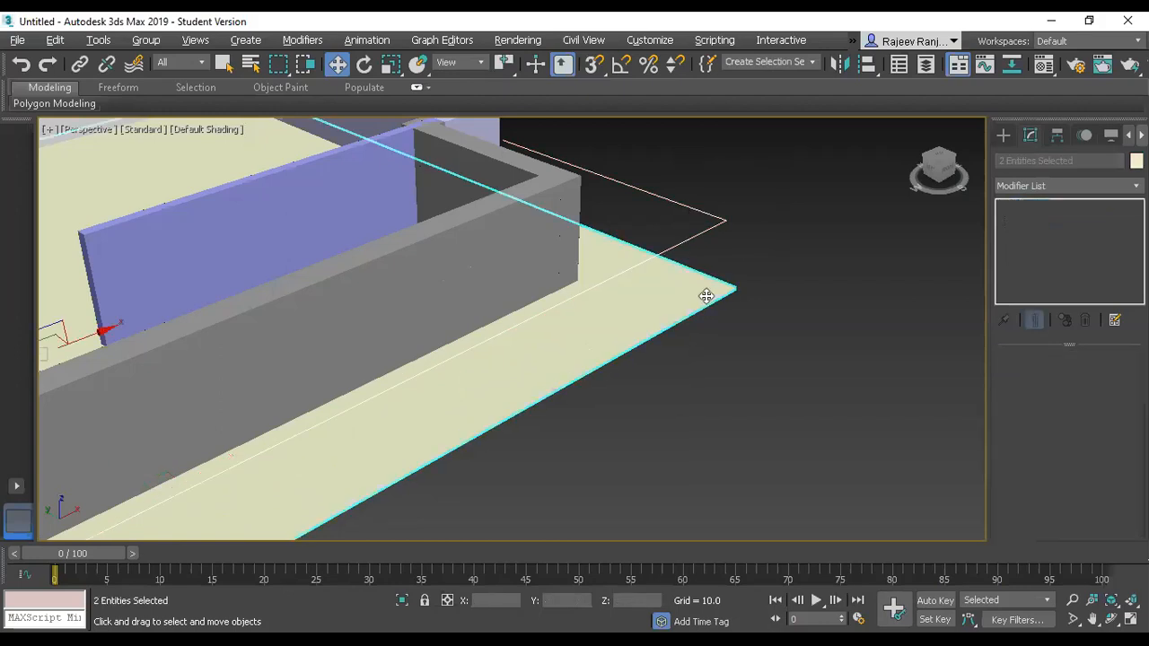
pyautogui.click(688, 241)
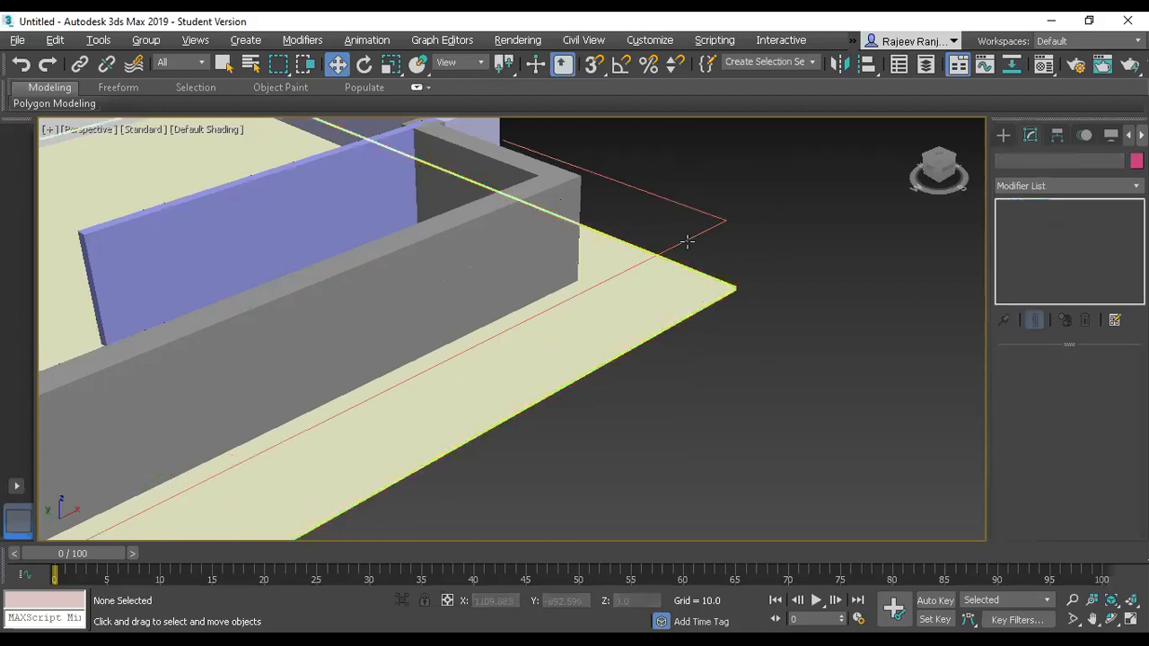
pyautogui.scroll(-3, 611, 305)
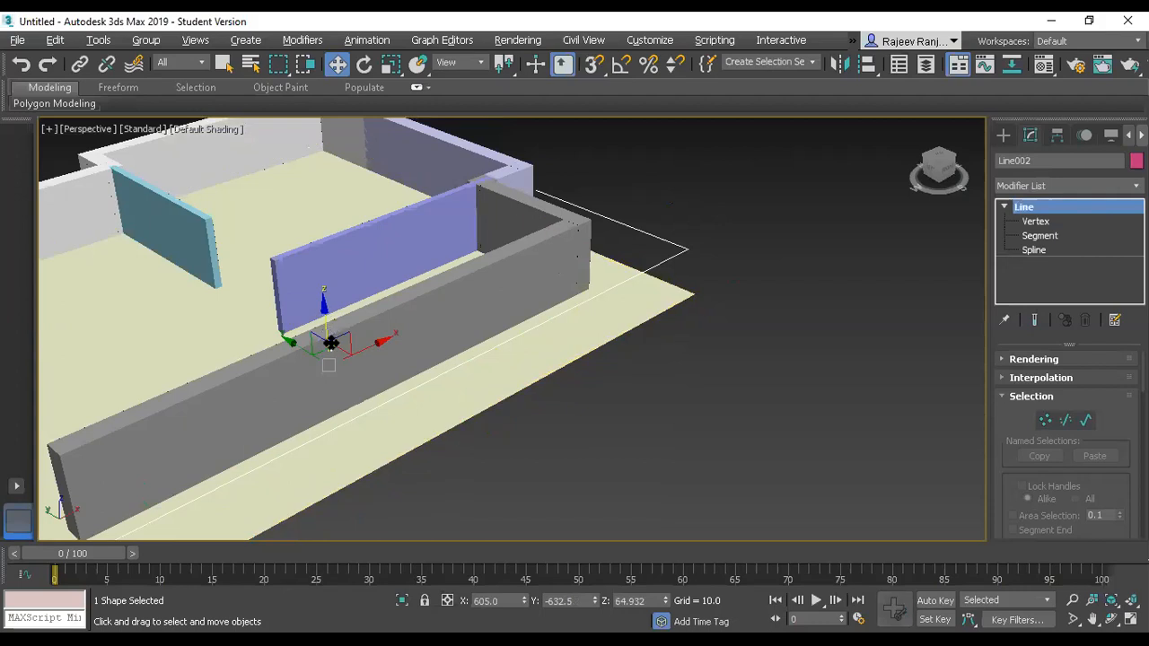
pyautogui.hotkey('ctrl', 'z')
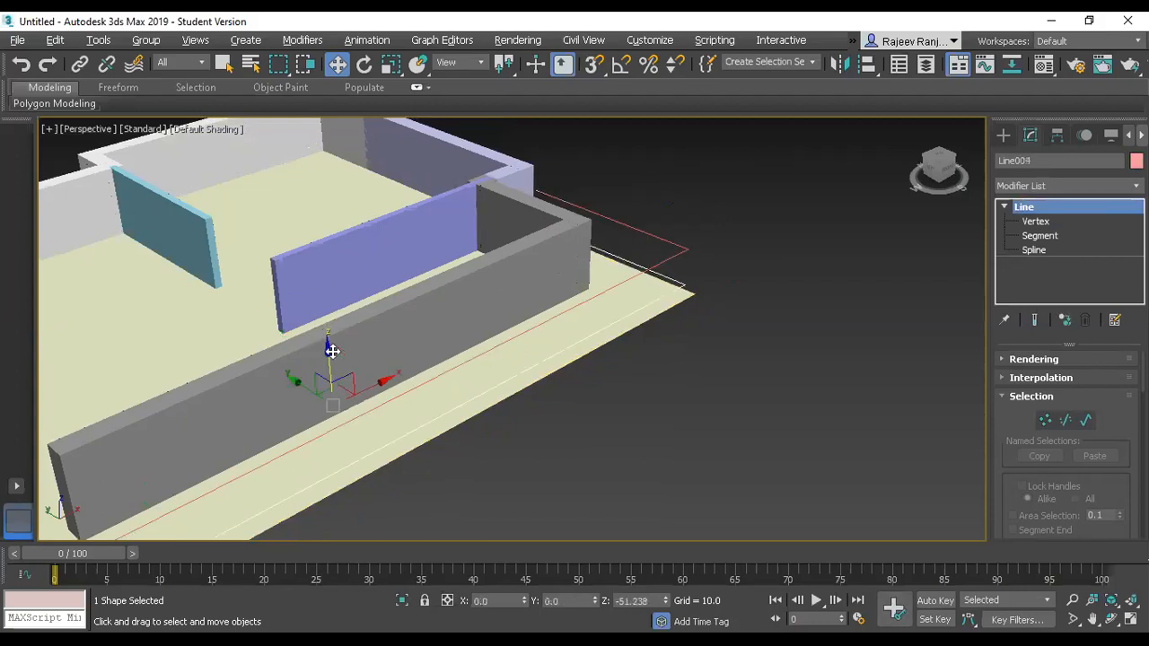
# Clone the raised line about 58 units straight down so the copy lies just above the floor at about Z 7.
pyautogui.moveTo(333, 357); pyautogui.dragTo(331, 355)
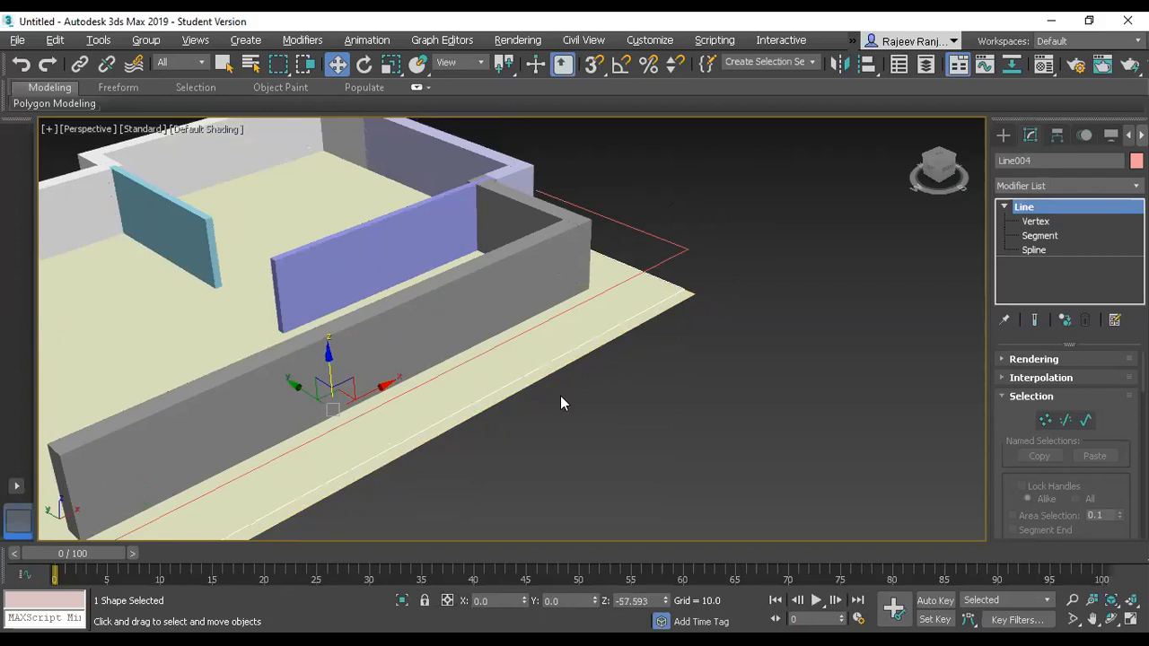
pyautogui.click(680, 255)
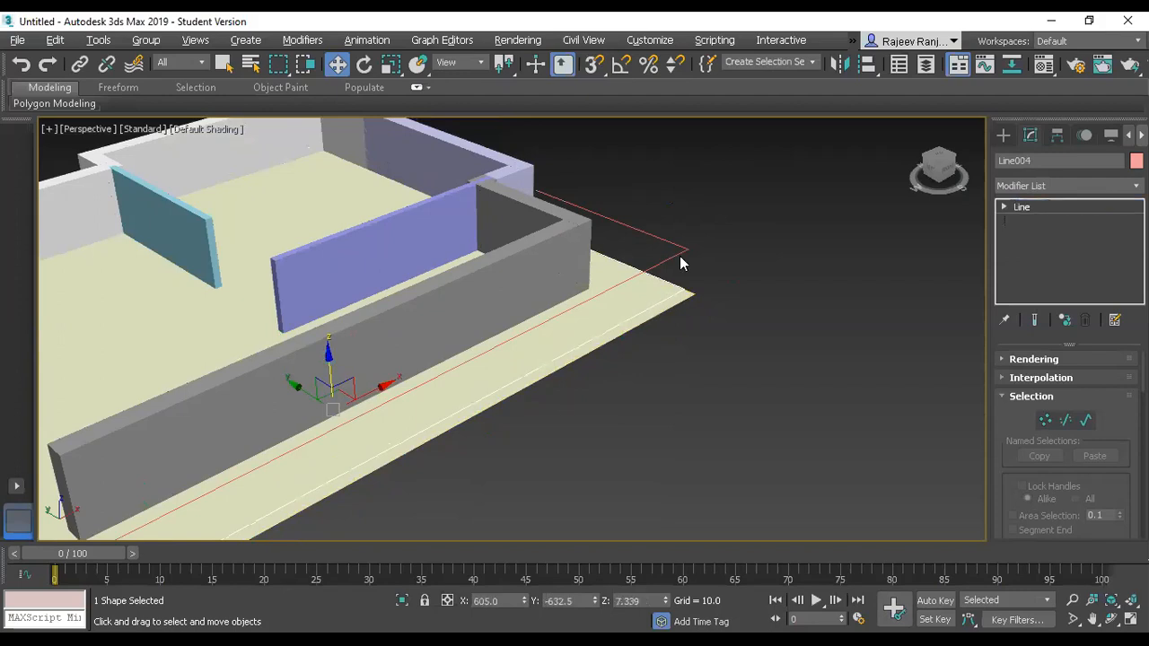
# Select the raised open line above the floor edge and give its rendering a rectangular cross-section.
pyautogui.click(675, 254)
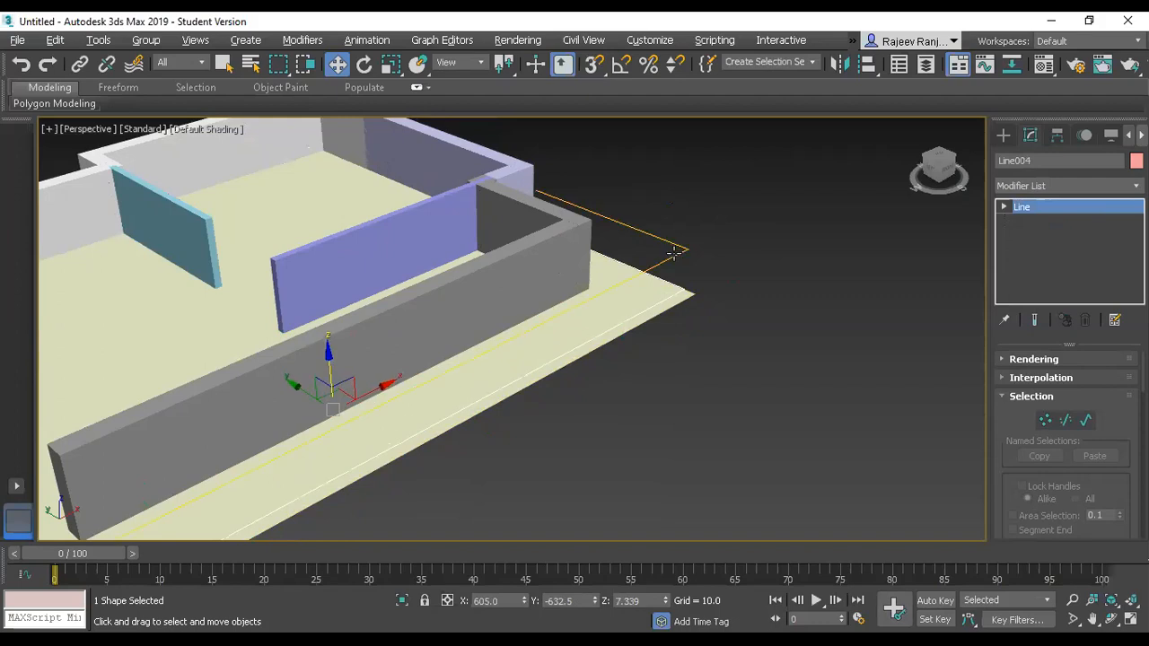
pyautogui.click(505, 291)
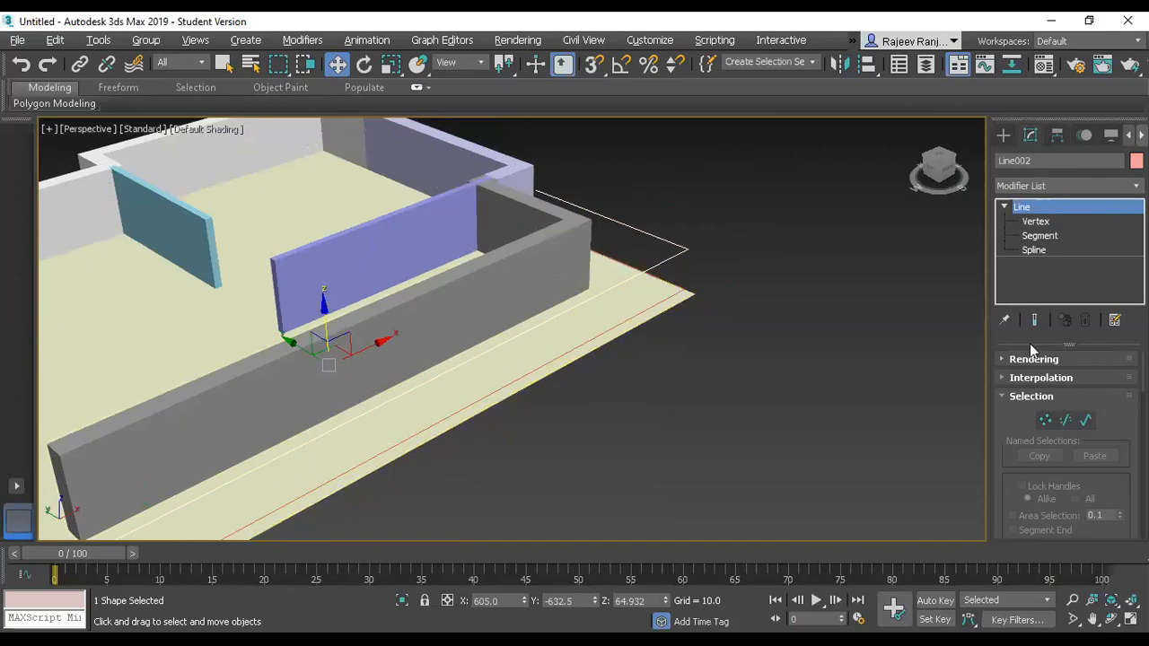
pyautogui.click(1011, 364)
pyautogui.scroll(-2, 1016, 414)
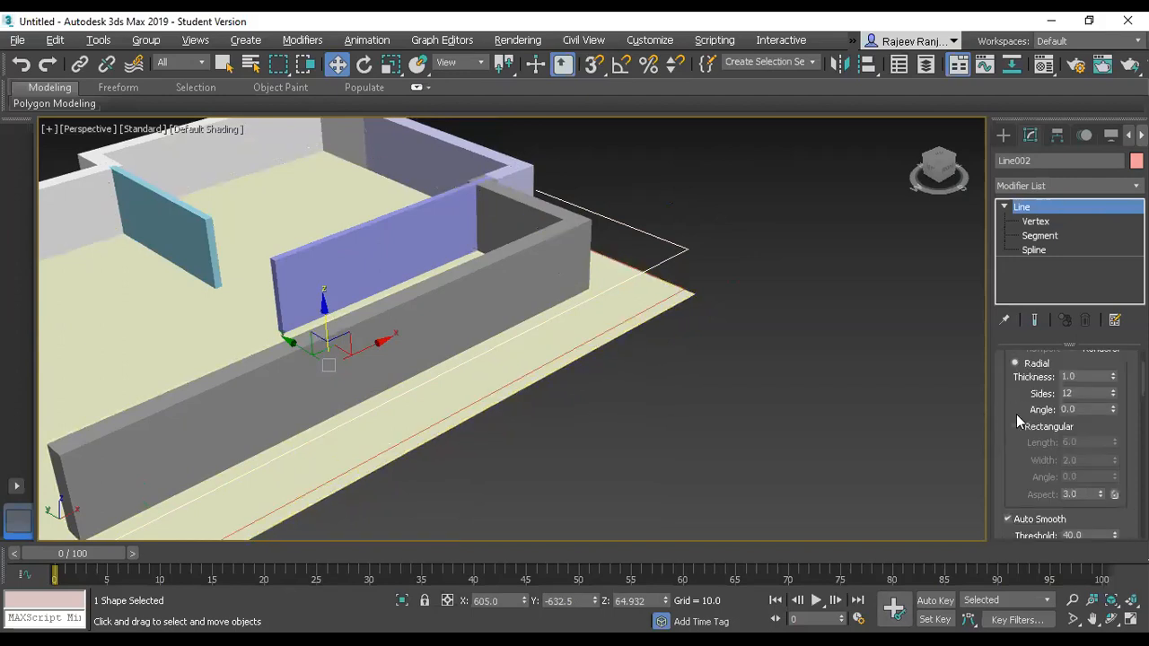
pyautogui.moveTo(1019, 432); pyautogui.dragTo(1020, 437)
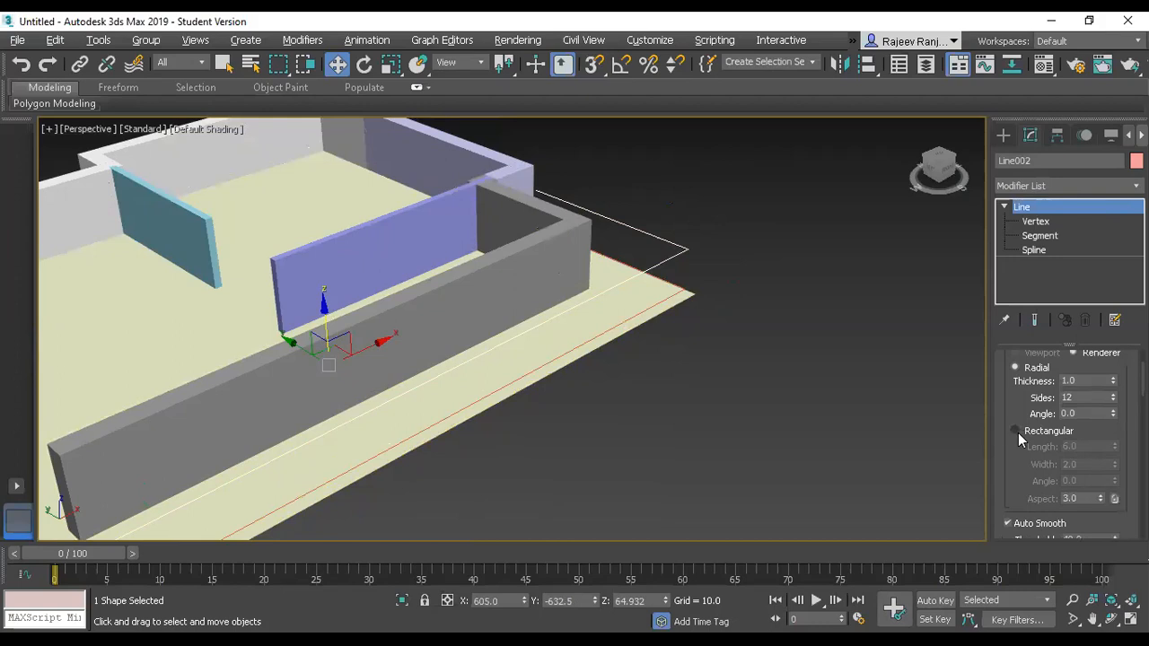
pyautogui.click(1015, 431)
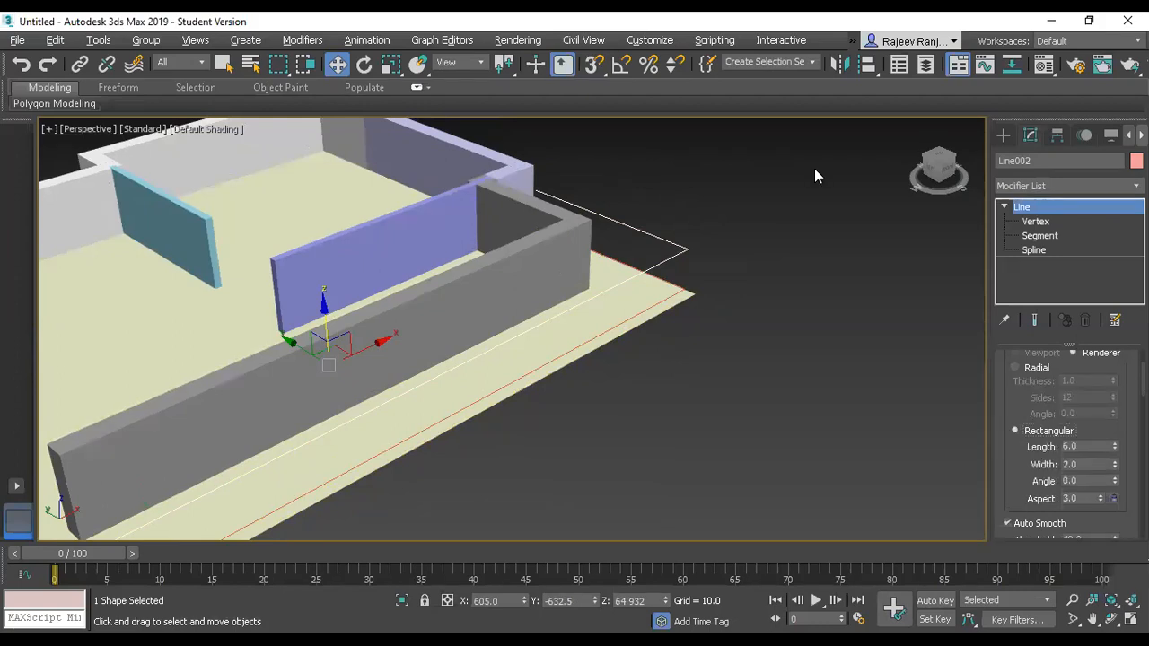
# Switch to the Photos reference image and examine the balcony railing's rails, posts and glass up close.
pyautogui.hotkey('alt', 'Tab')
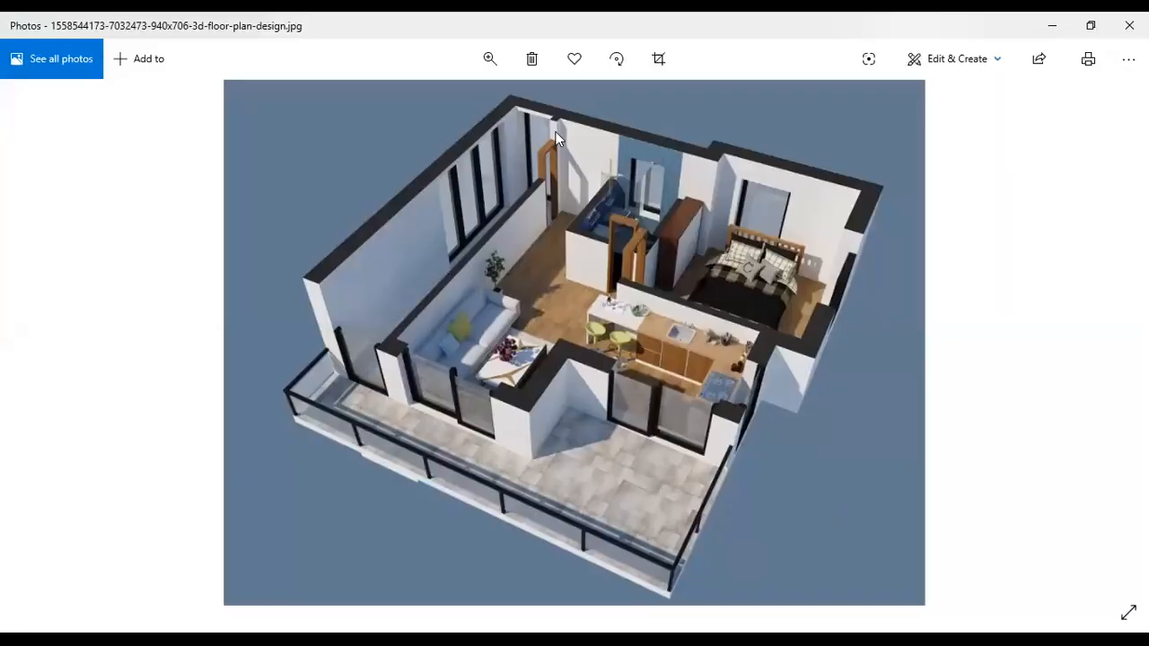
pyautogui.click(489, 59)
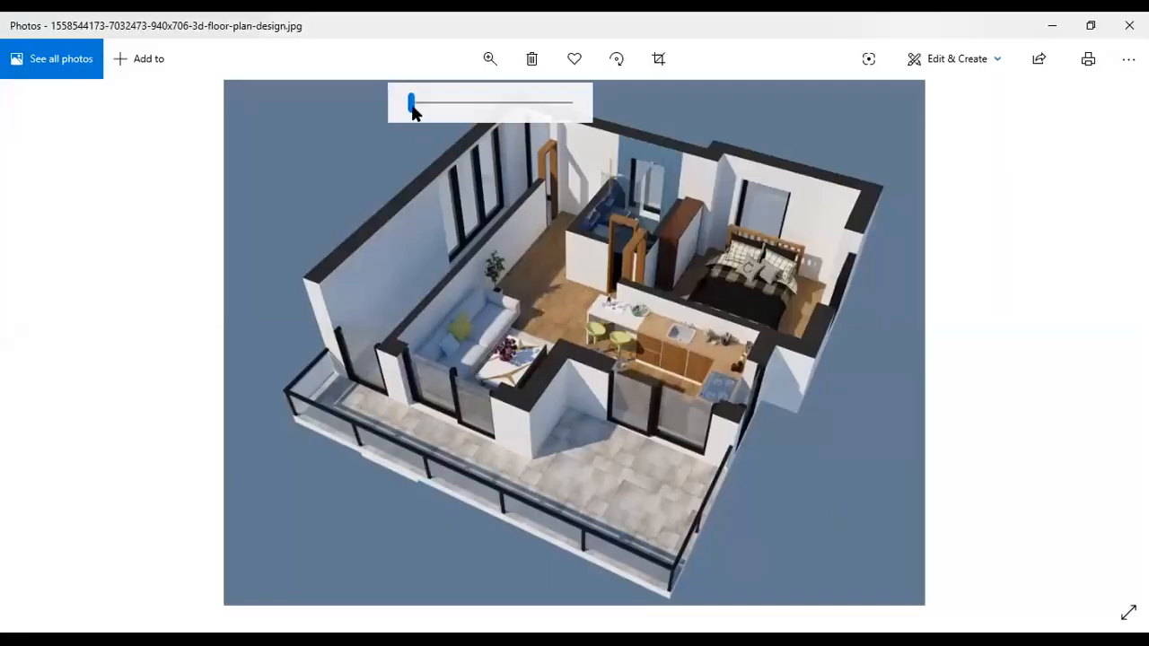
pyautogui.scroll(2, 442, 336)
pyautogui.scroll(2, 354, 359)
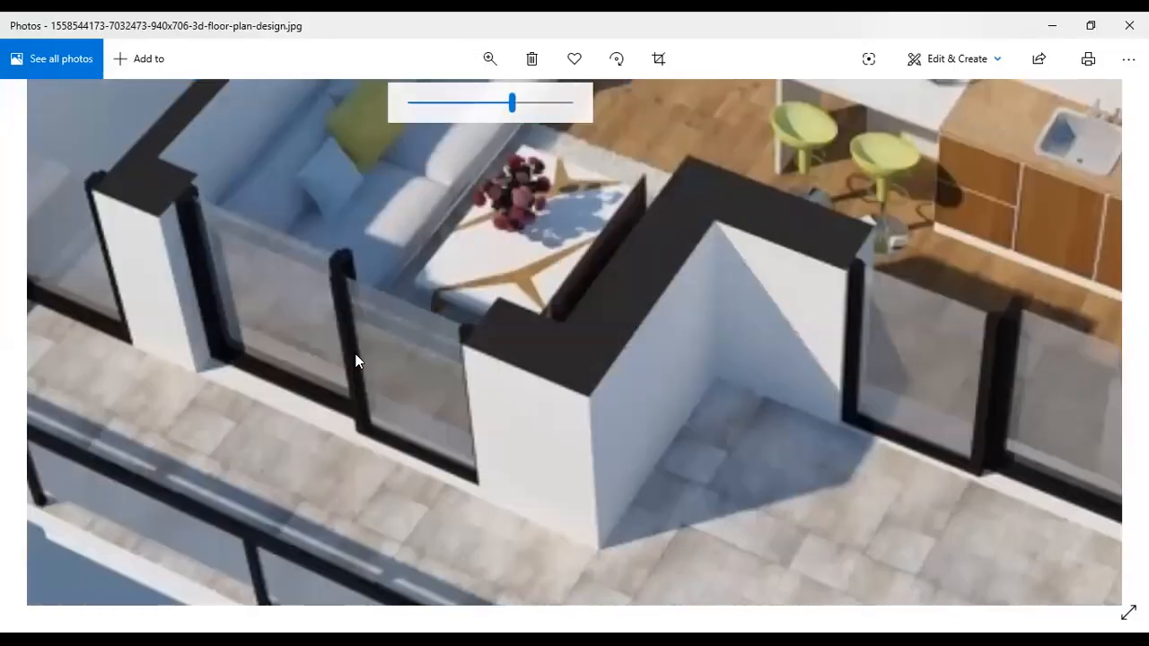
pyautogui.scroll(2, 407, 492)
pyautogui.moveTo(254, 366); pyautogui.dragTo(271, 389)
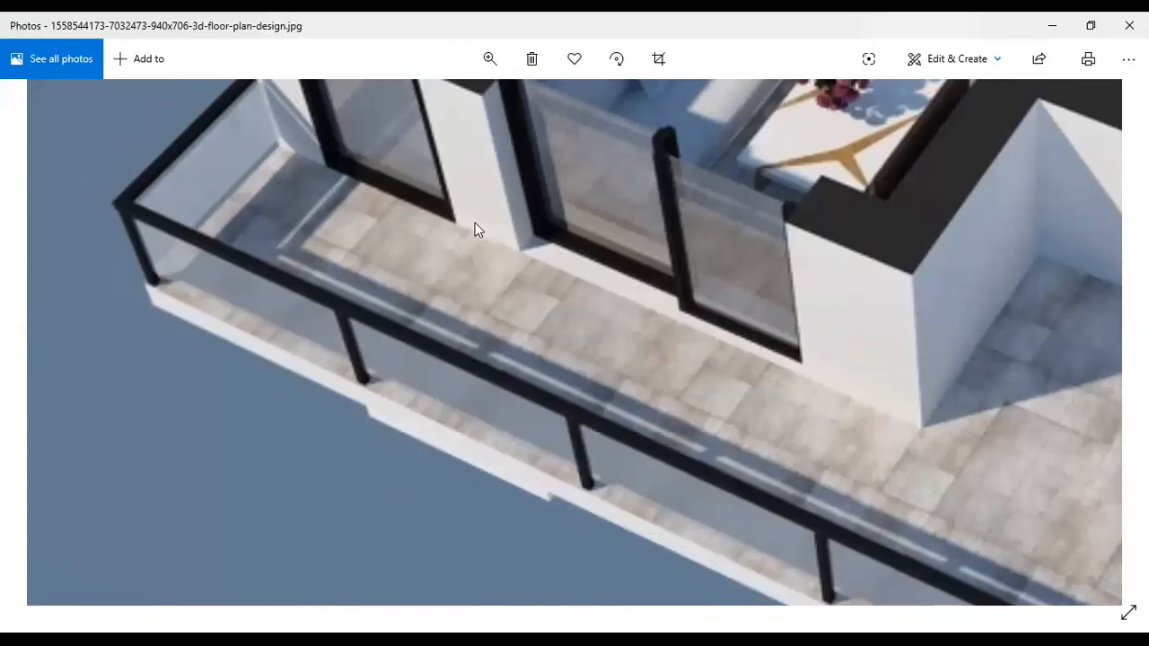
pyautogui.moveTo(733, 120); pyautogui.dragTo(660, 158)
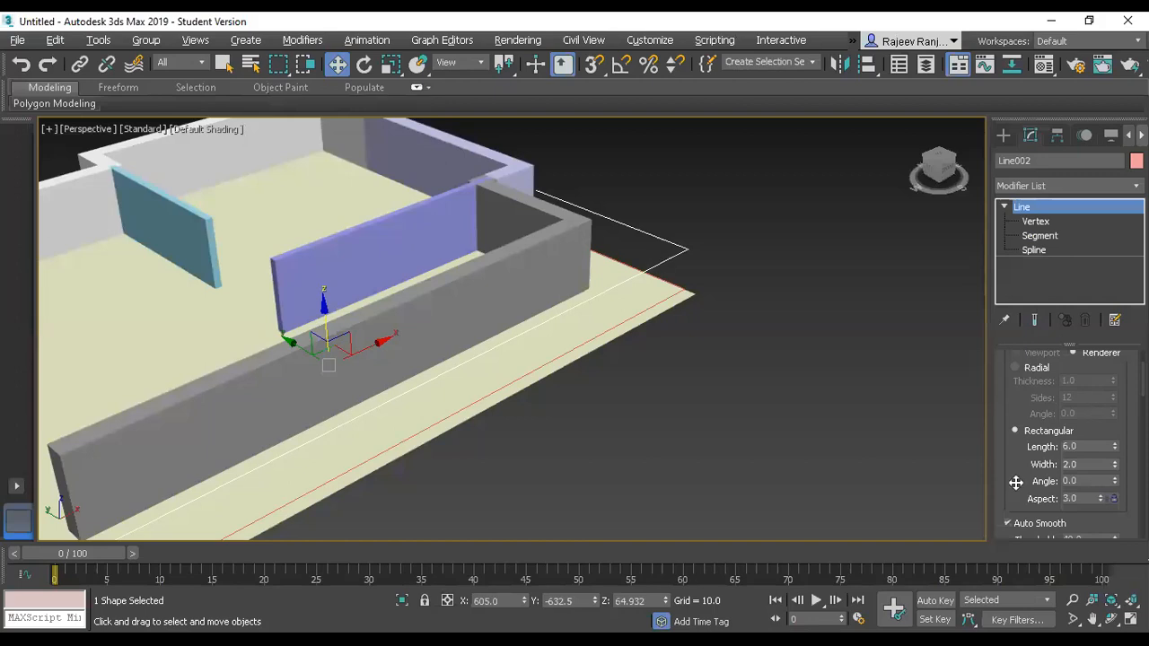
# Back in 3ds Max, enable the raised line in renderer and viewport and set its rectangular width to about 8.56.
pyautogui.scroll(3, 1014, 403)
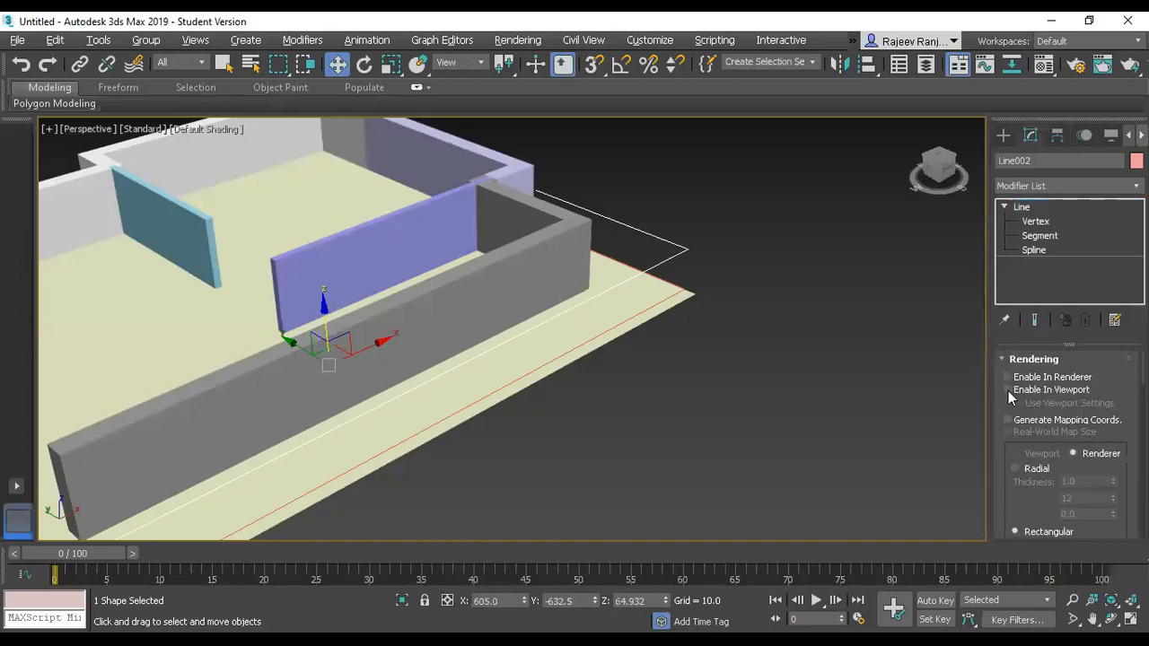
pyautogui.click(1008, 377)
pyautogui.click(1007, 390)
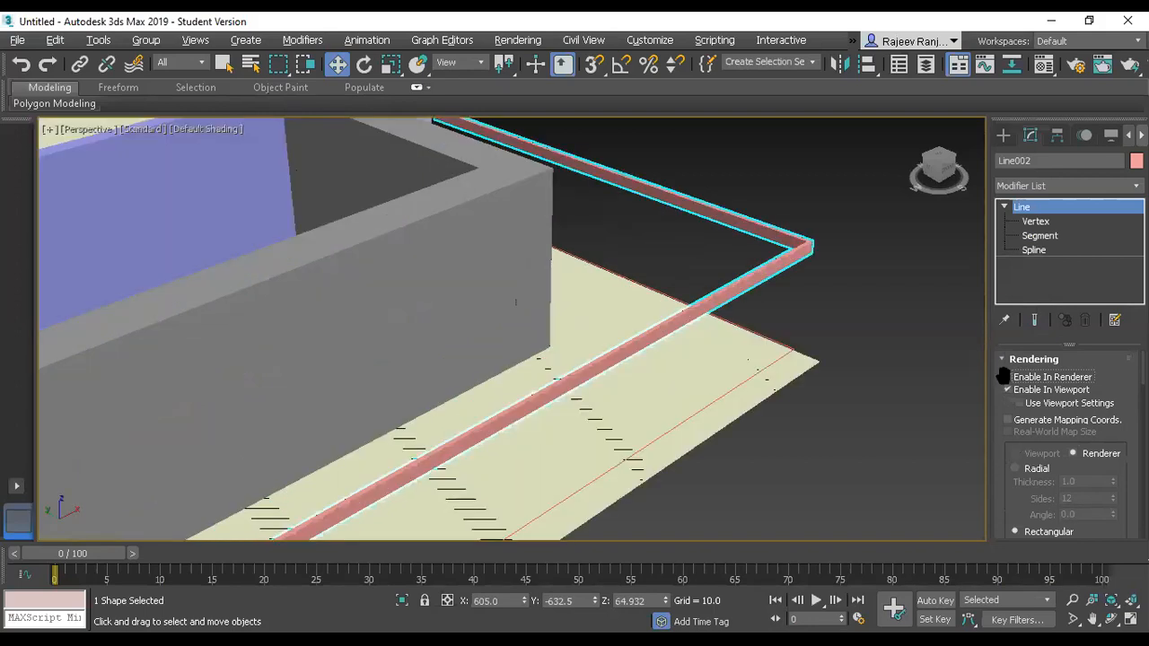
pyautogui.scroll(-2, 1004, 372)
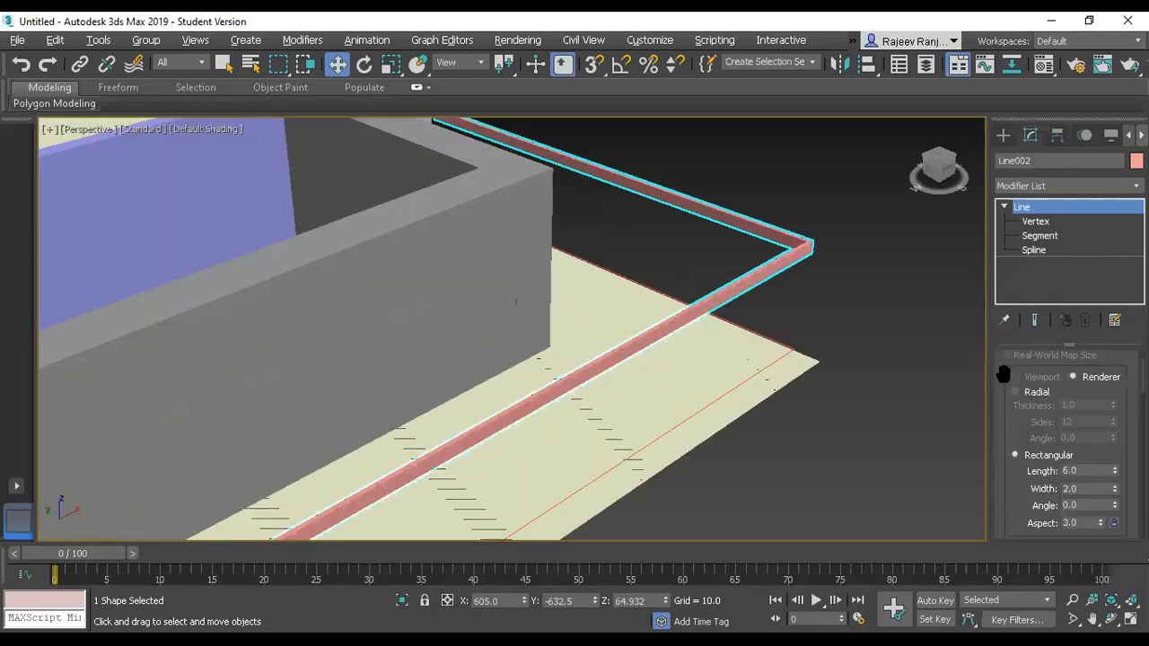
pyautogui.scroll(-1, 1066, 460)
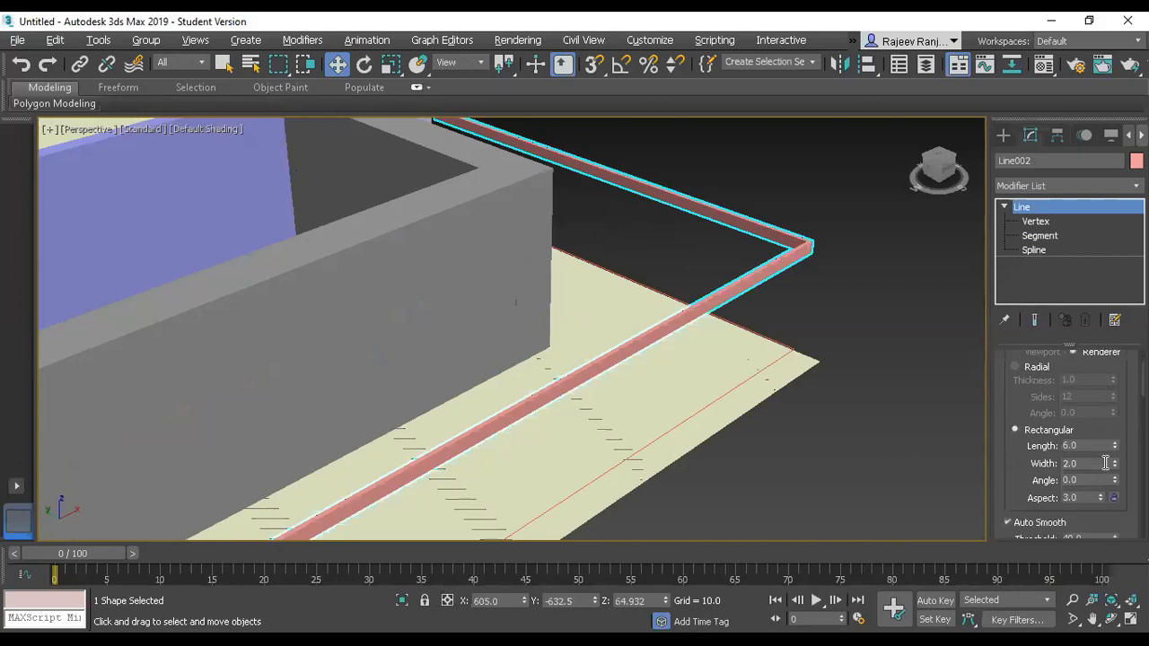
pyautogui.moveTo(1116, 468); pyautogui.dragTo(1115, 449)
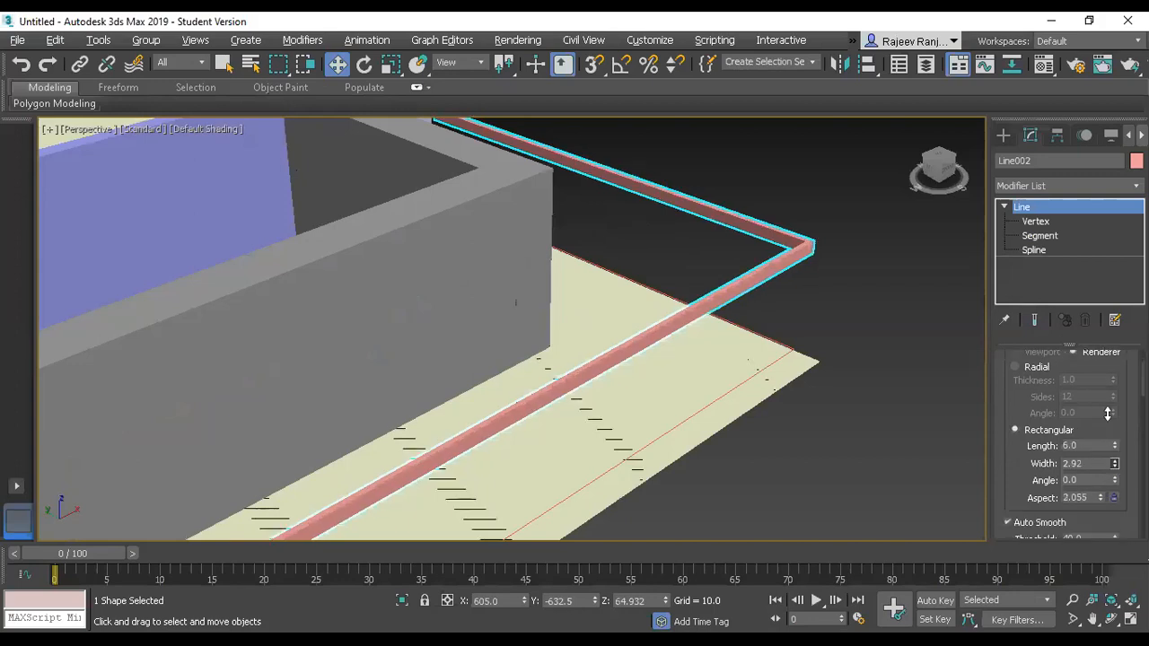
pyautogui.moveTo(1052, 205); pyautogui.dragTo(1047, 185)
pyautogui.moveTo(818, 359); pyautogui.dragTo(715, 396)
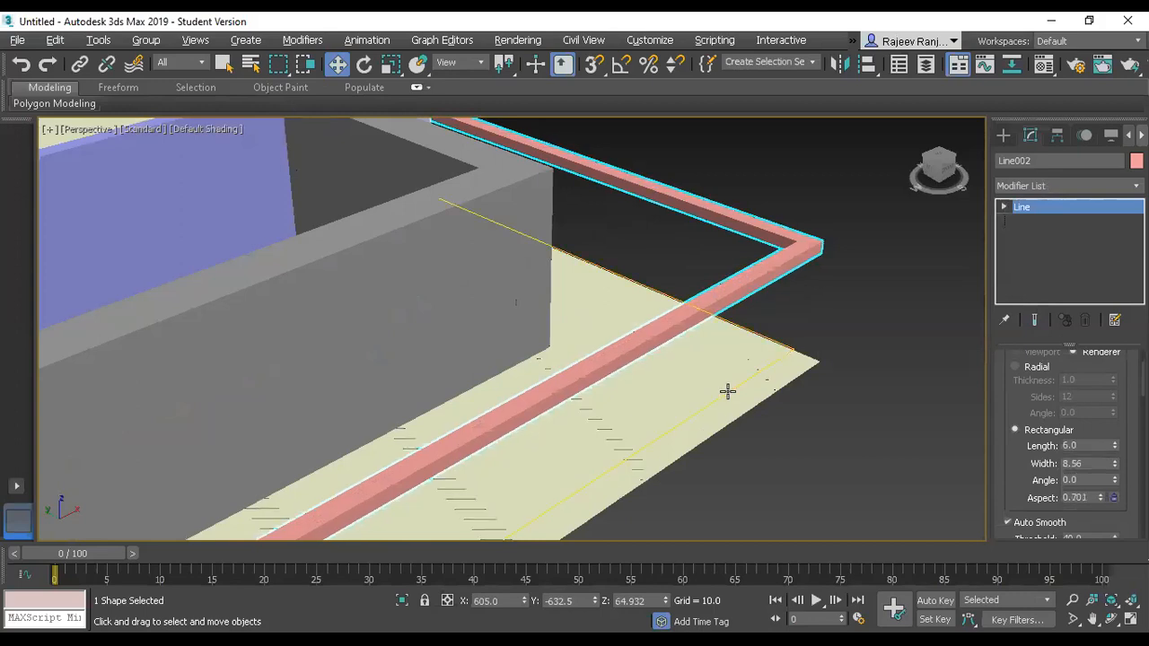
# Clone the lower line upward and settle the copy between the two rails at about Z 39.
pyautogui.click(727, 392)
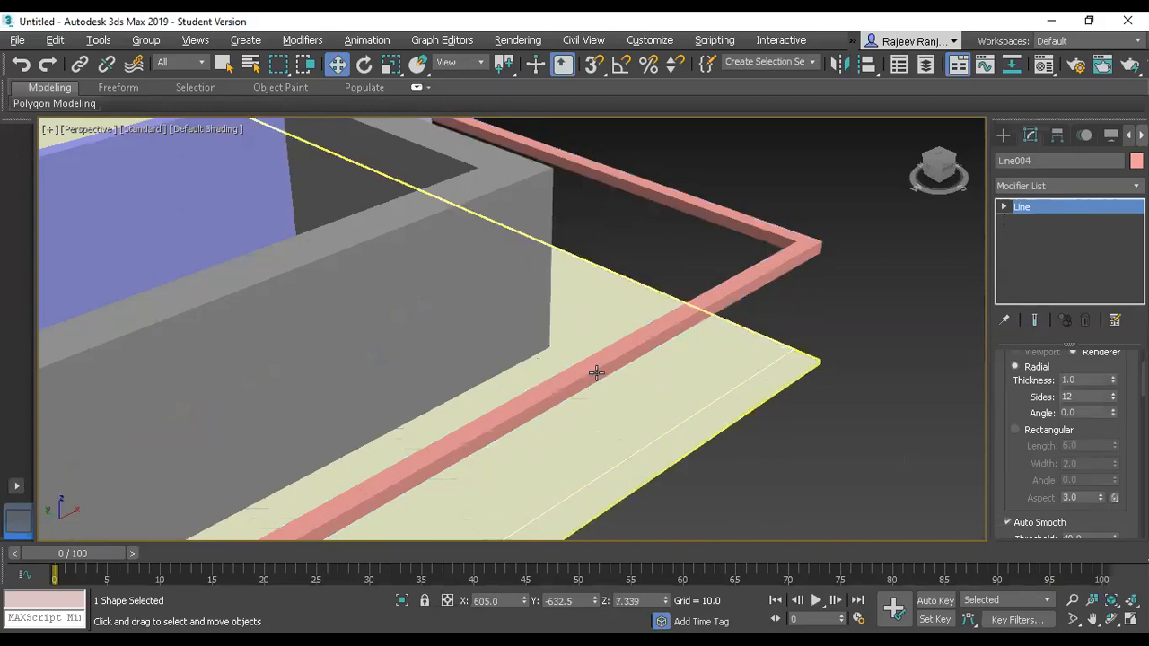
pyautogui.scroll(-3, 588, 368)
pyautogui.scroll(-3, 471, 352)
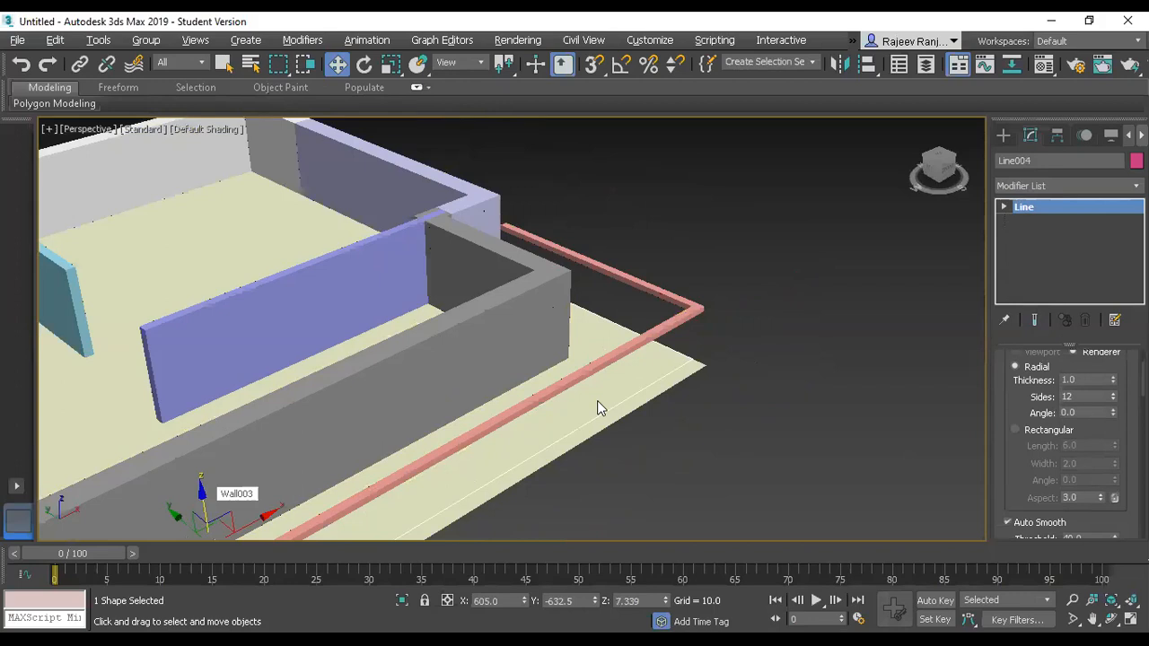
pyautogui.click(196, 450)
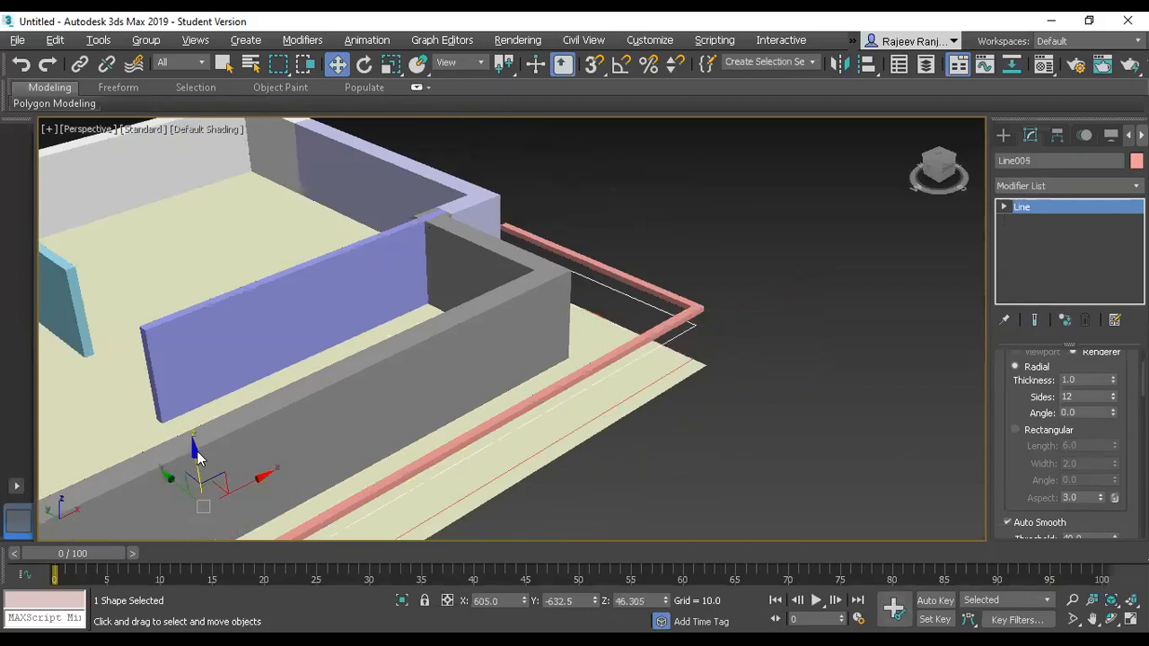
pyautogui.moveTo(195, 455); pyautogui.dragTo(196, 462)
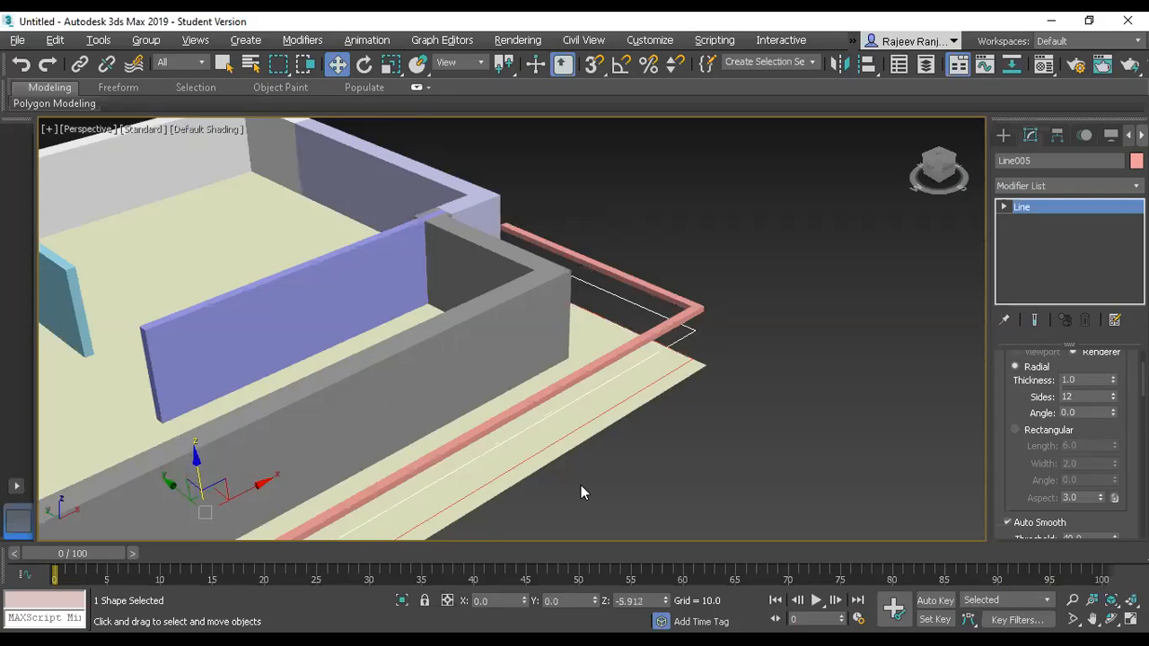
# Enable the line just above the floor in renderer and viewport, with a radial thickness of about 1.98.
pyautogui.scroll(3, 636, 484)
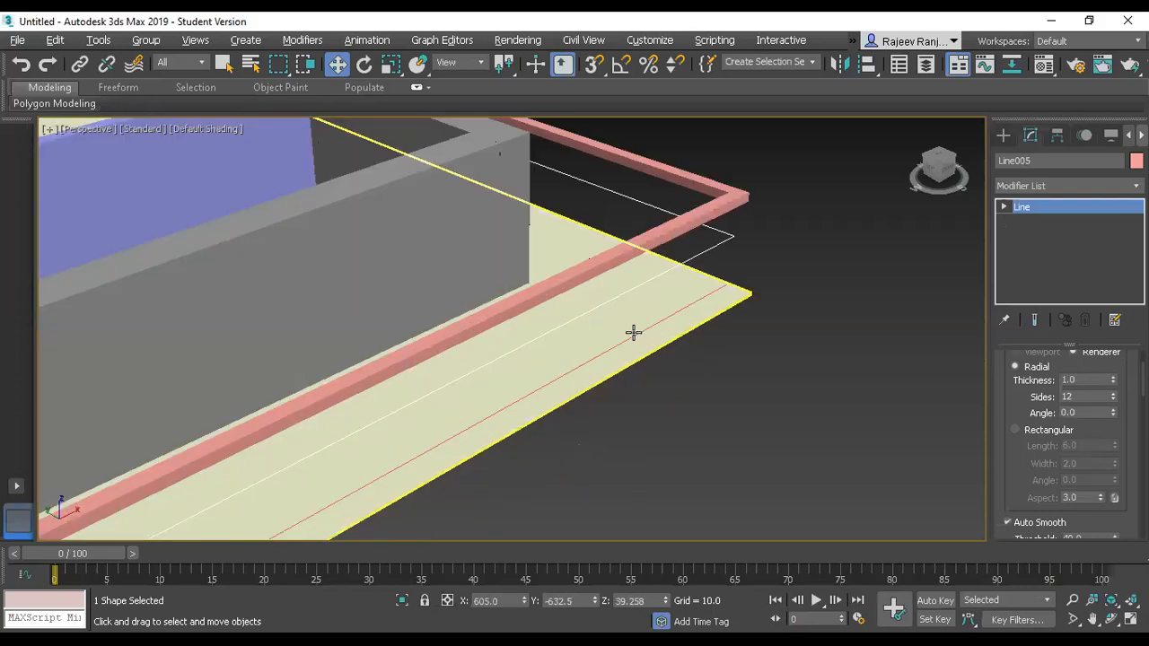
pyautogui.click(634, 334)
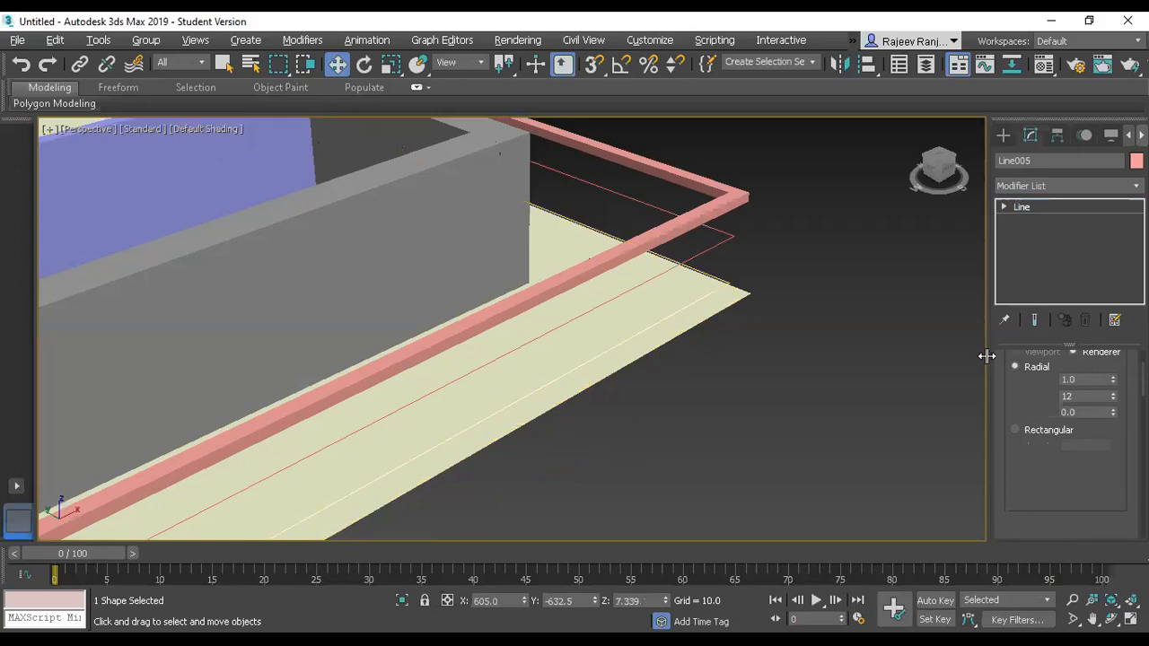
pyautogui.click(1007, 377)
pyautogui.click(1007, 390)
pyautogui.scroll(3, 528, 451)
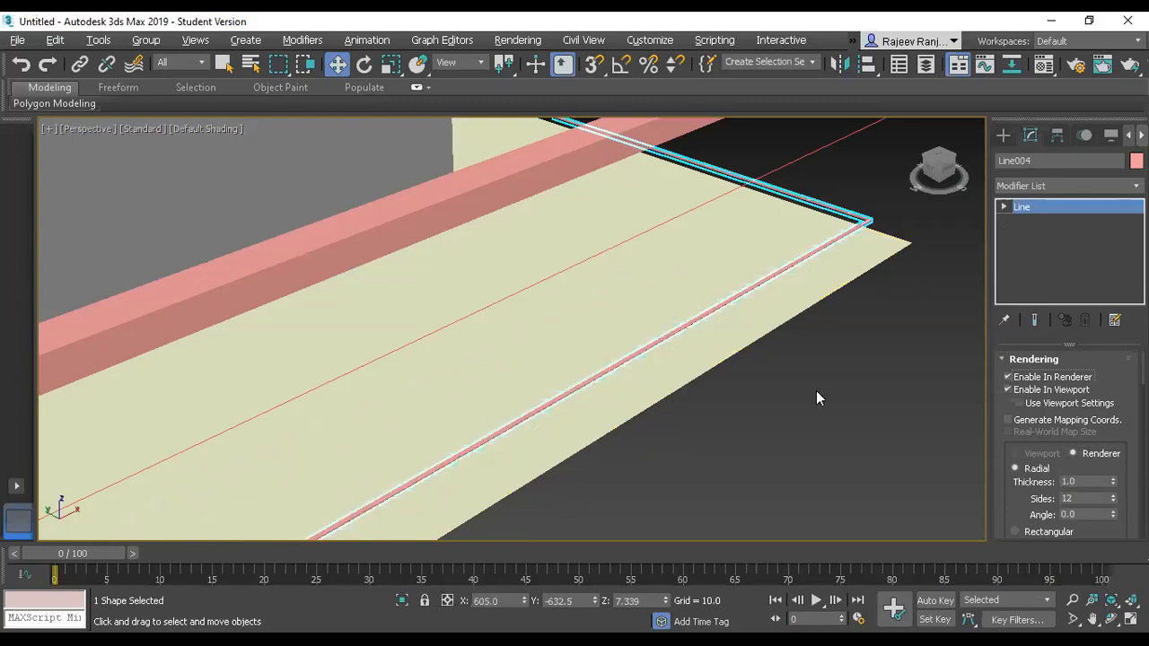
pyautogui.scroll(-4, 462, 457)
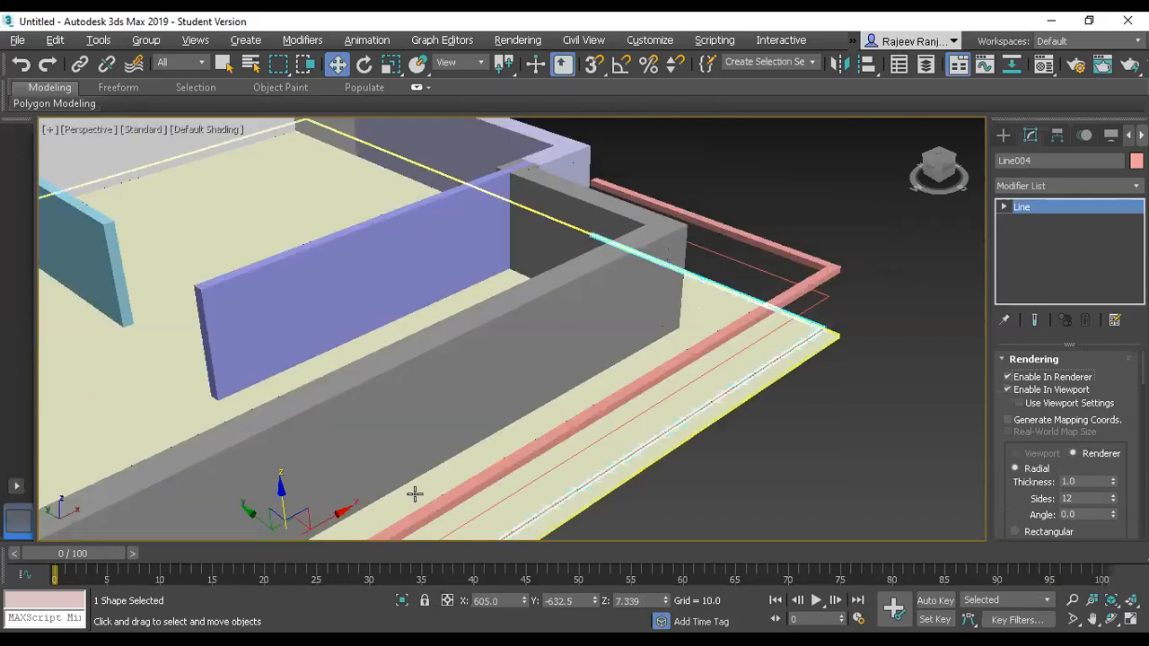
pyautogui.hotkey('shift', 'z')
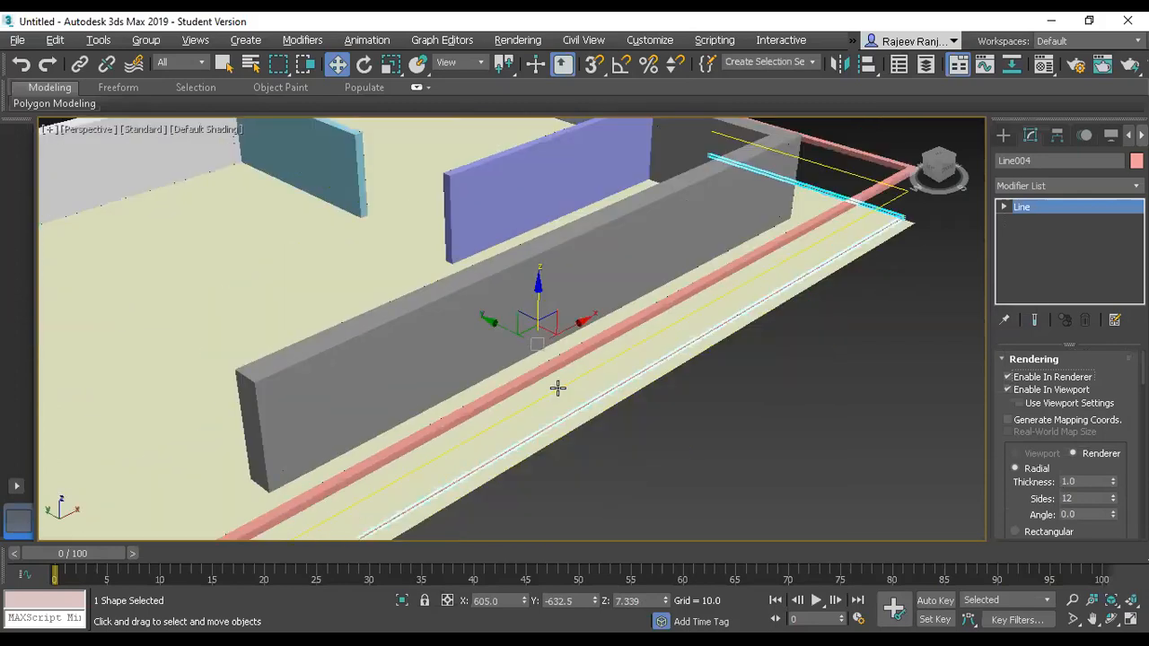
pyautogui.hotkey('shift', 'z')
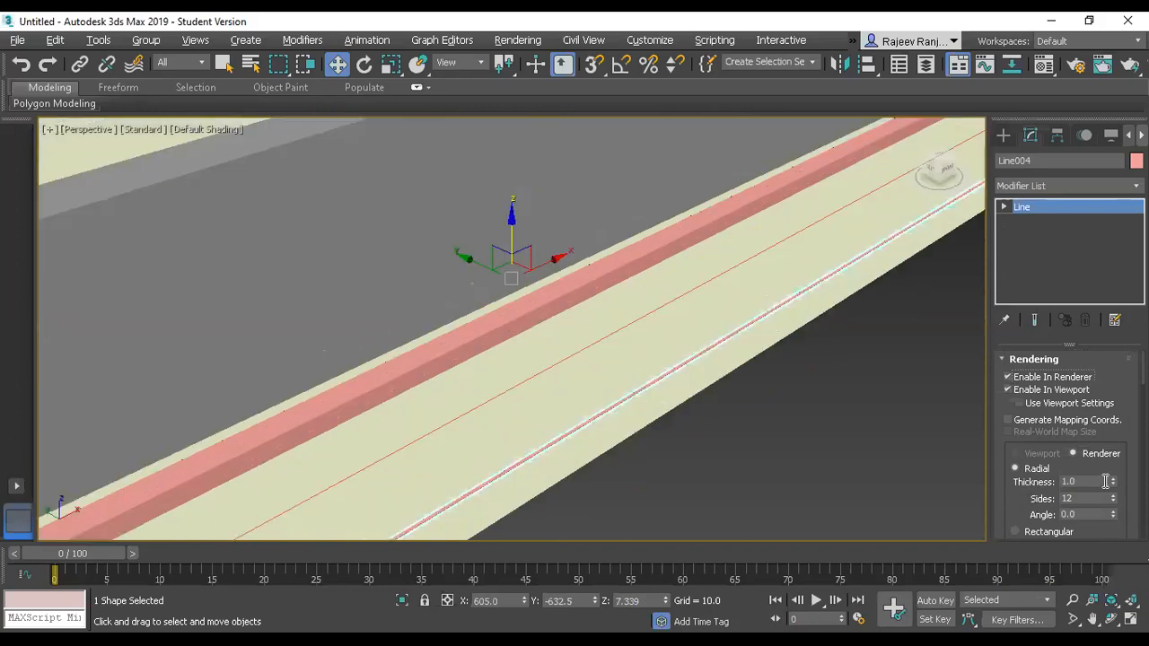
pyautogui.moveTo(1114, 482); pyautogui.dragTo(1109, 325)
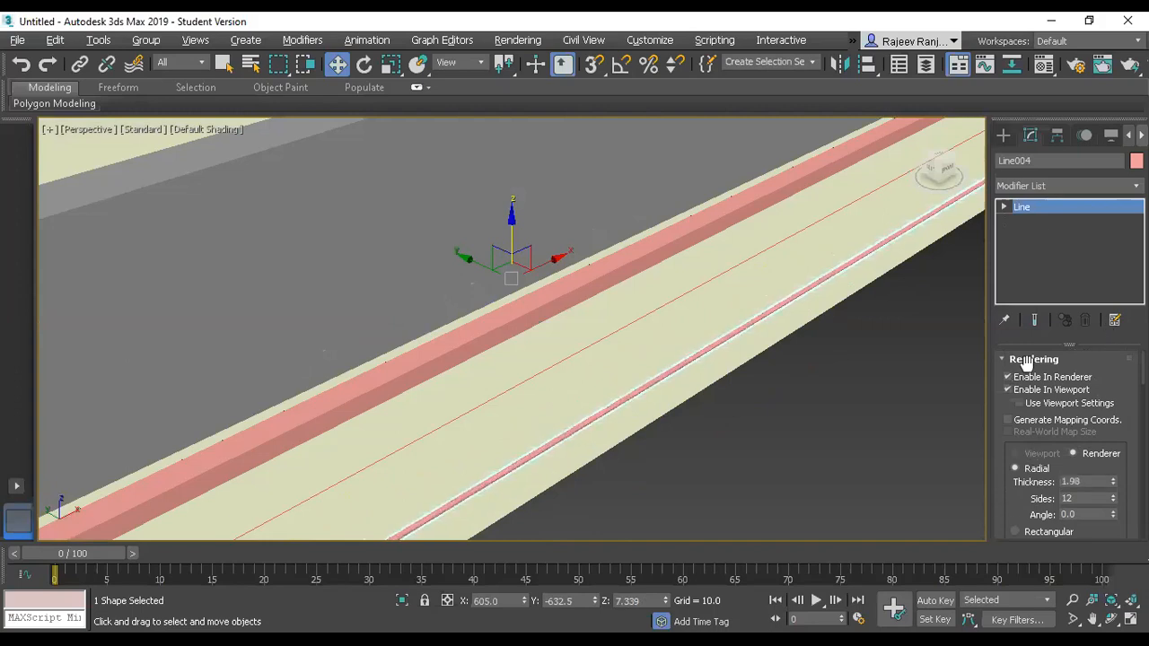
# Make the bottom rail rectangular, about 2.46 long and 4.4 wide, and lower it slightly toward the floor.
pyautogui.scroll(-3, 1018, 404)
pyautogui.click(1016, 404)
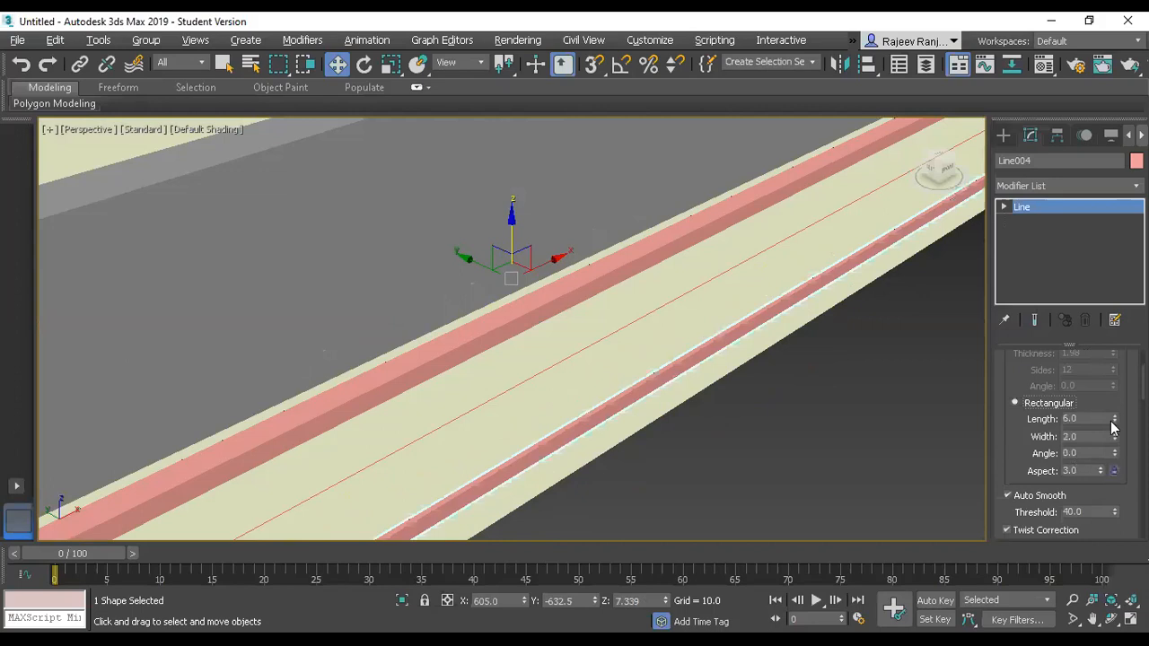
pyautogui.moveTo(1114, 420); pyautogui.dragTo(846, 329)
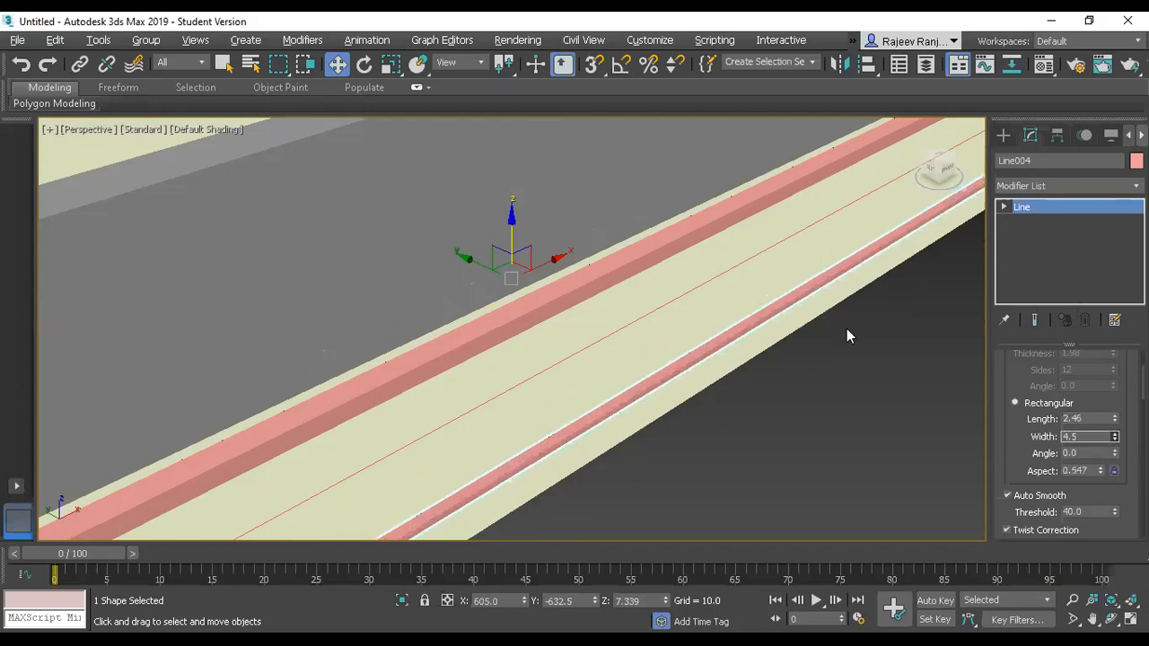
pyautogui.moveTo(512, 232); pyautogui.dragTo(511, 245)
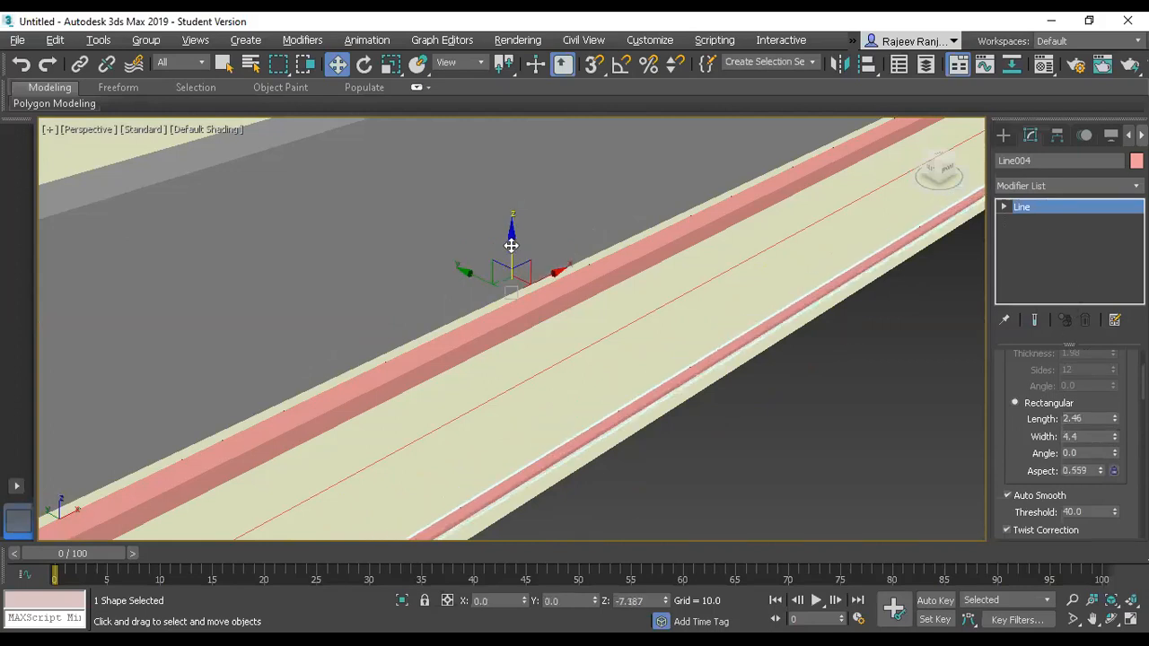
# Select the middle line, choose a rectangular cross-section and enable it in renderer and viewport.
pyautogui.click(558, 361)
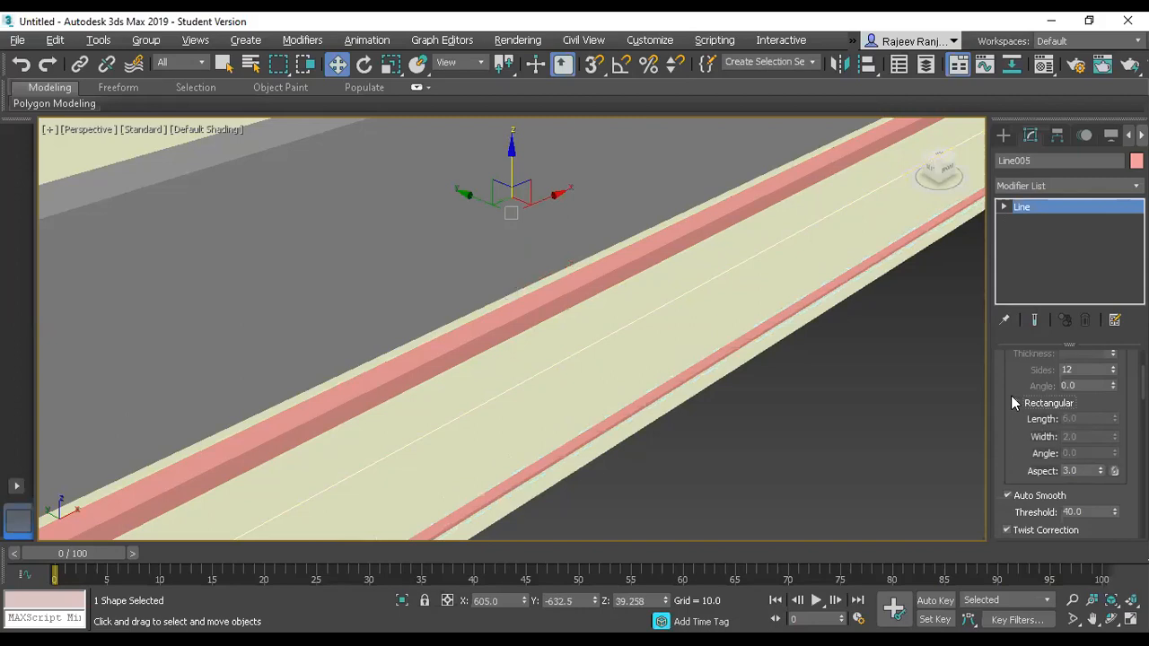
pyautogui.scroll(3, 1008, 417)
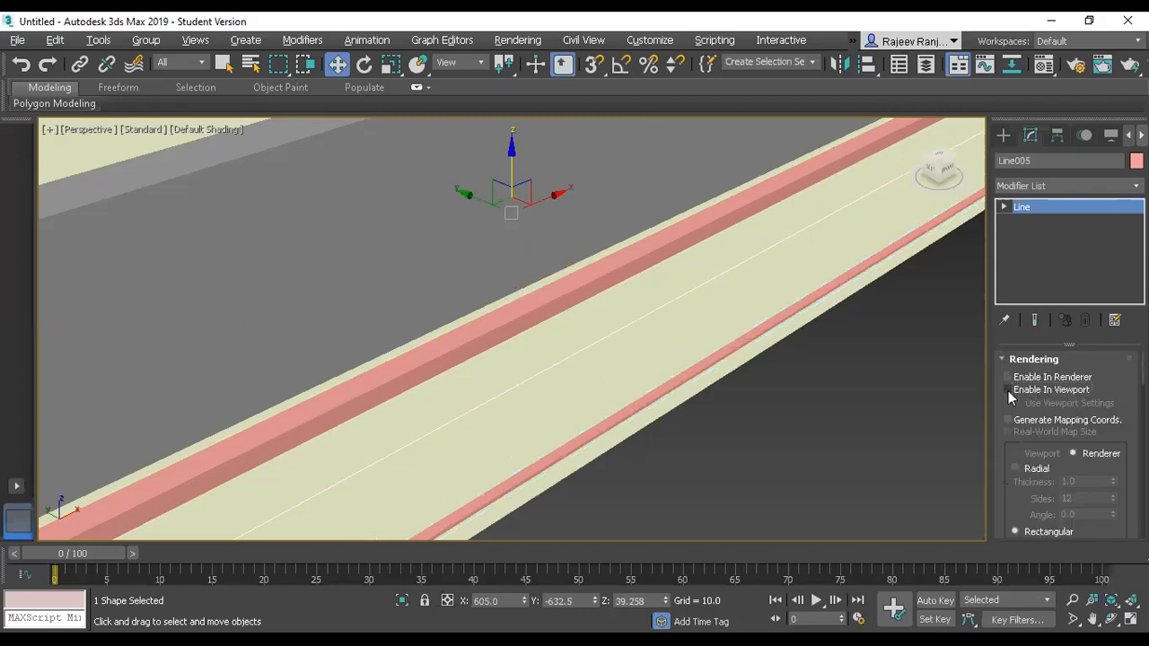
pyautogui.click(1008, 377)
pyautogui.click(1007, 389)
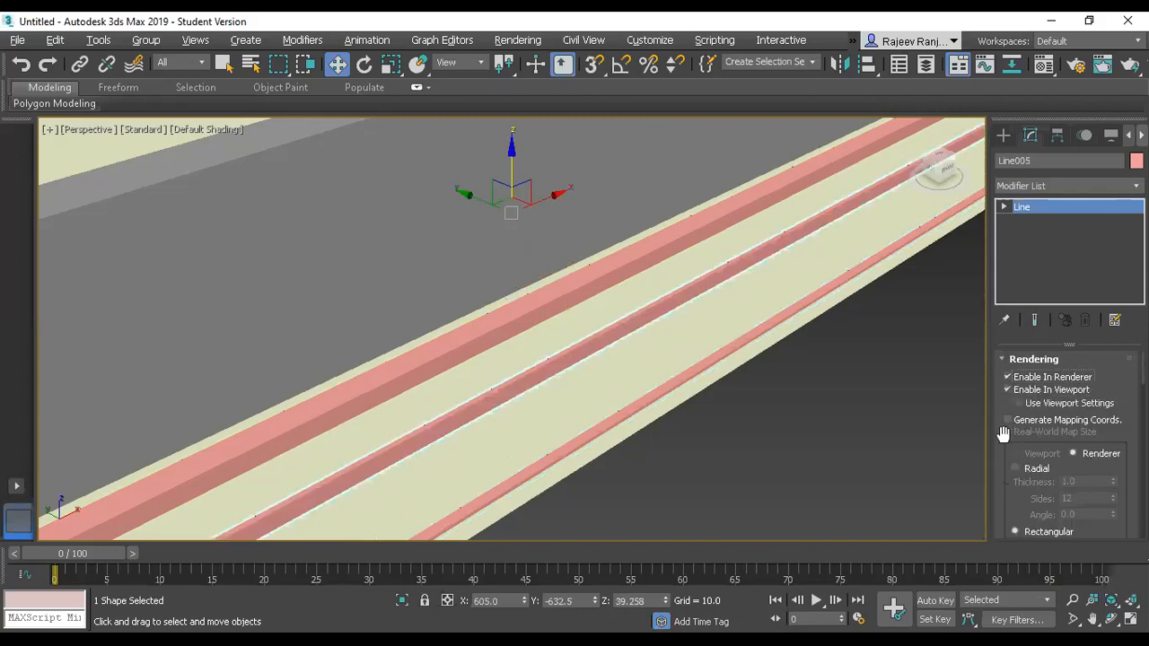
# Set the middle line's rectangular length to about 35.88 and lower it to about Z 33.85 between the rails.
pyautogui.scroll(-3, 1033, 382)
pyautogui.moveTo(1116, 440); pyautogui.dragTo(982, 71)
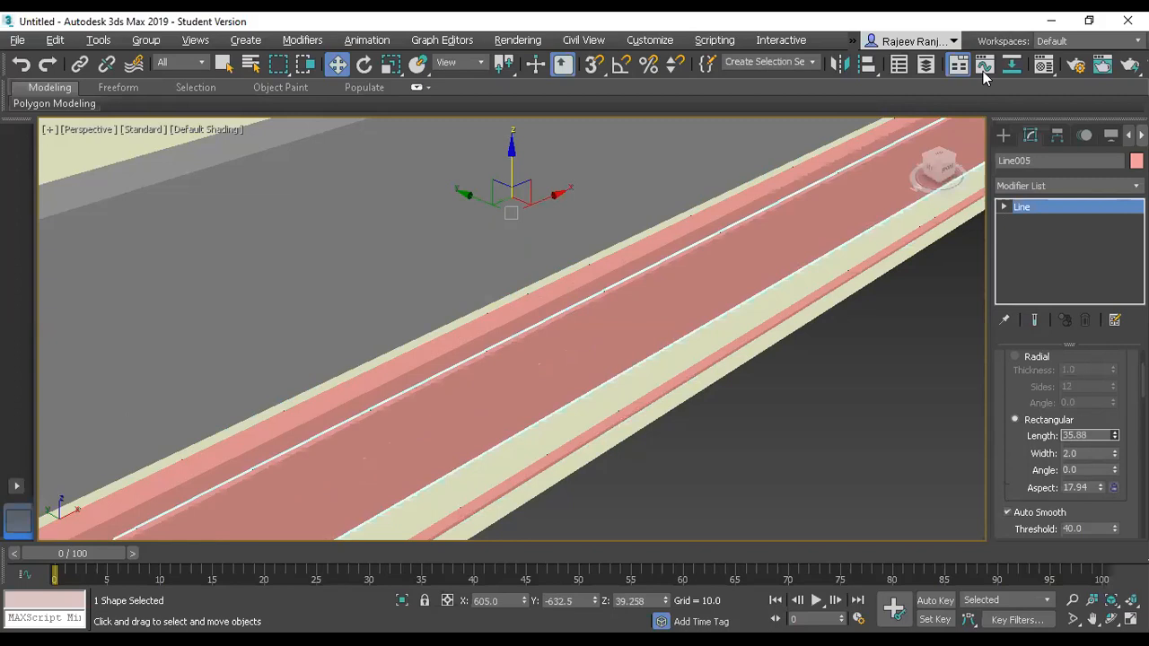
pyautogui.moveTo(510, 157); pyautogui.dragTo(511, 169)
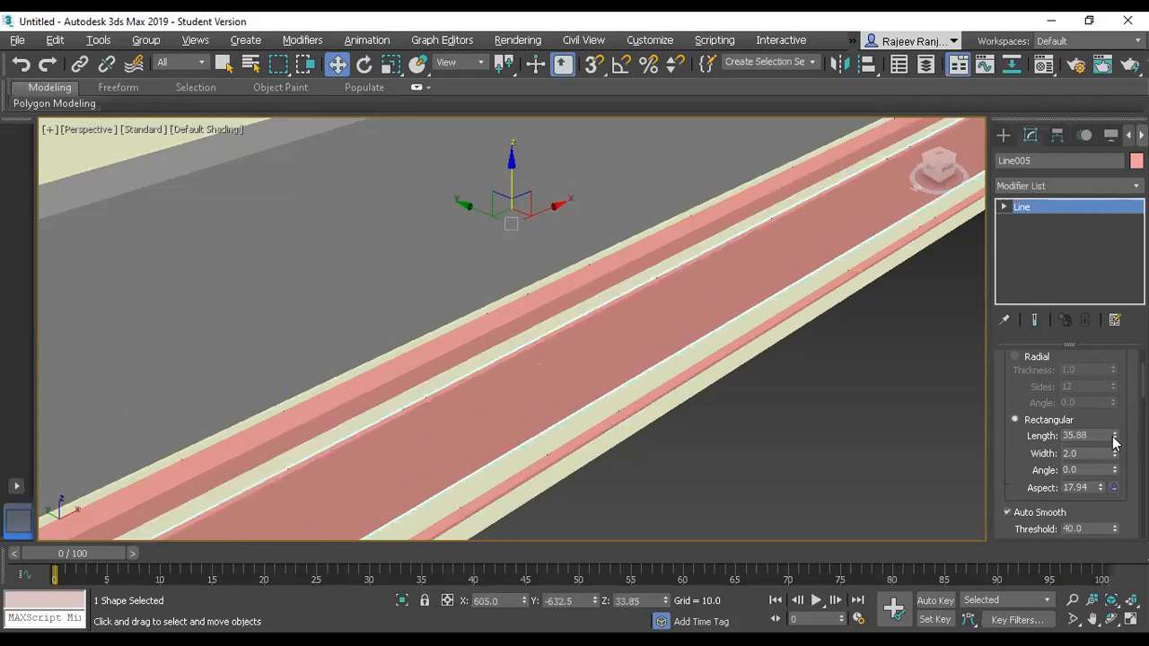
# Set the middle line's rectangular length to about 54.77 and lower it to about Z 30.63 so it fills the gap between the rails.
pyautogui.moveTo(1115, 437); pyautogui.dragTo(1112, 386)
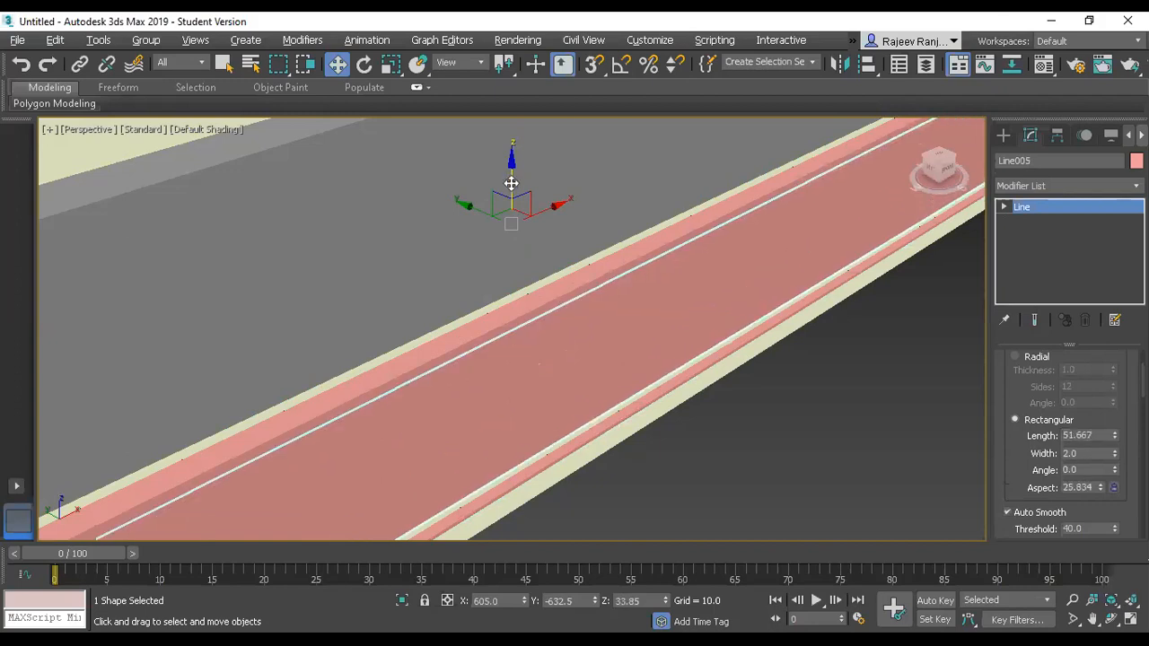
pyautogui.moveTo(511, 183); pyautogui.dragTo(511, 189)
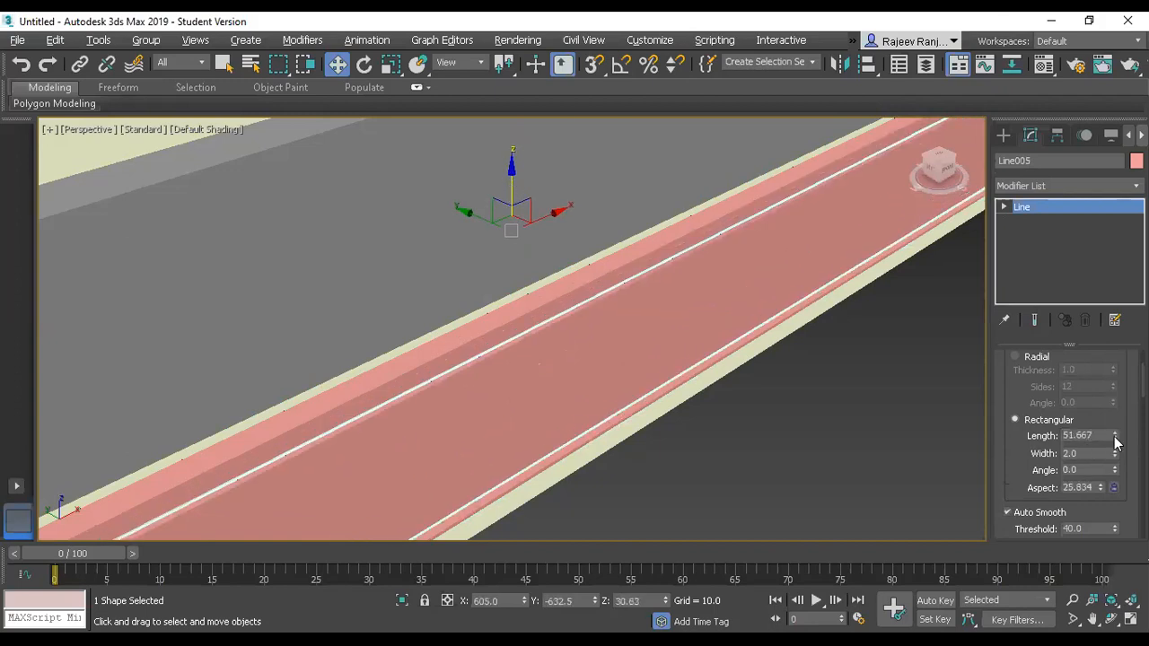
pyautogui.moveTo(1116, 437); pyautogui.dragTo(1114, 432)
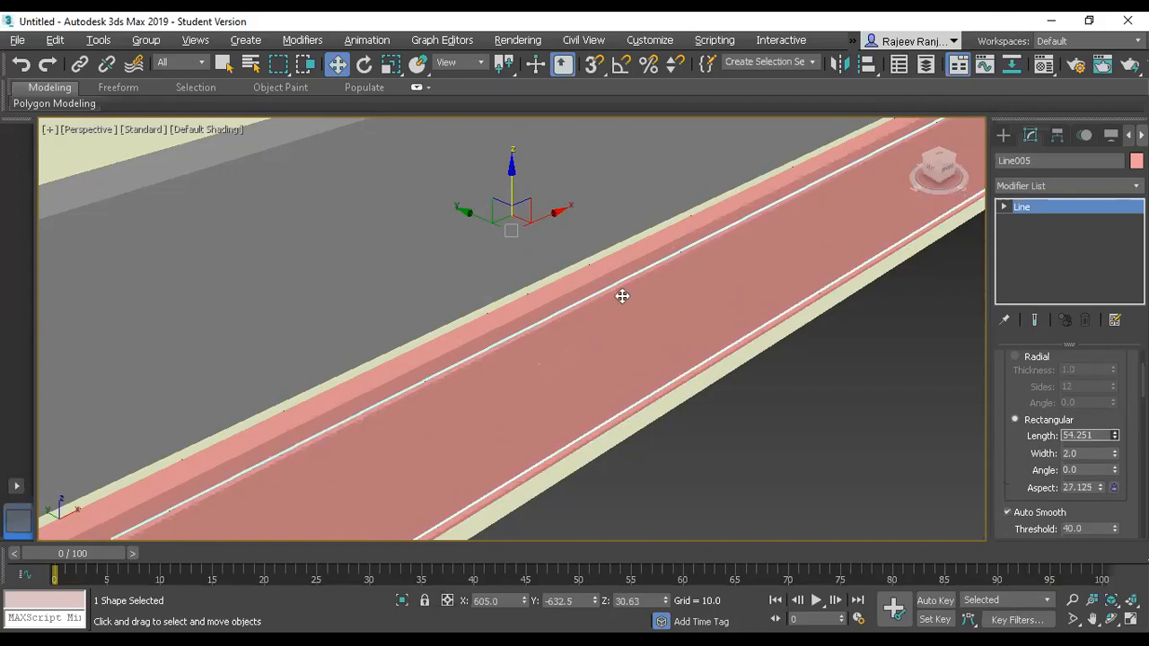
pyautogui.scroll(-2, 622, 296)
pyautogui.keyDown('alt'); pyautogui.moveTo(469, 361); pyautogui.dragTo(327, 428, button='middle'); pyautogui.keyUp('alt')
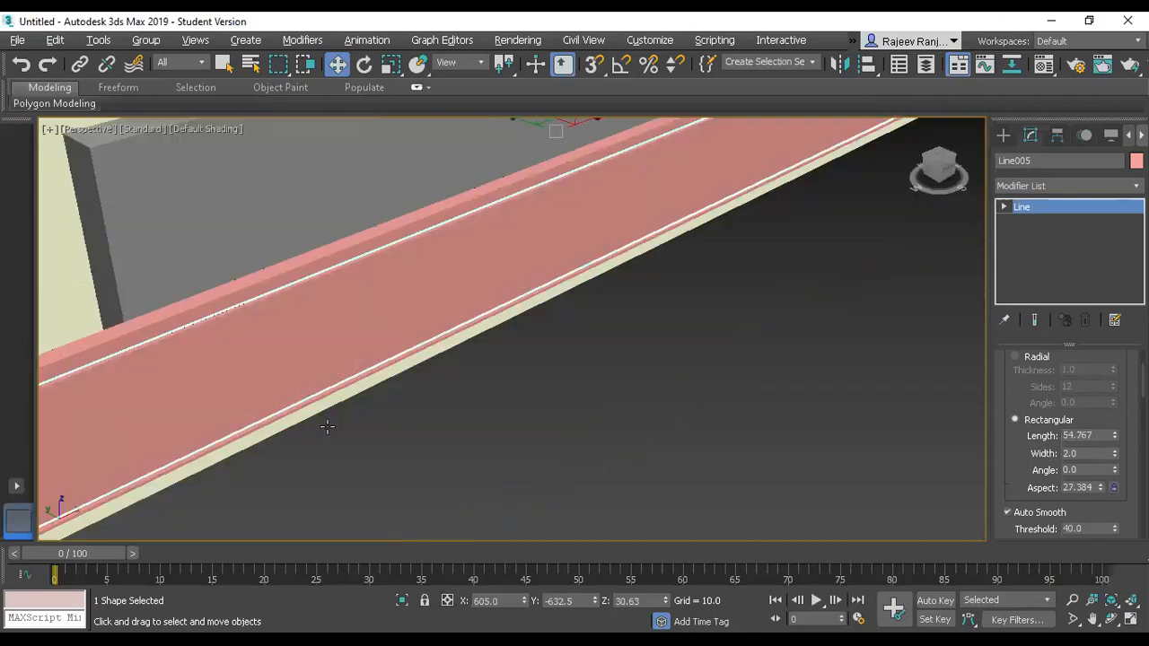
pyautogui.scroll(-5, 614, 339)
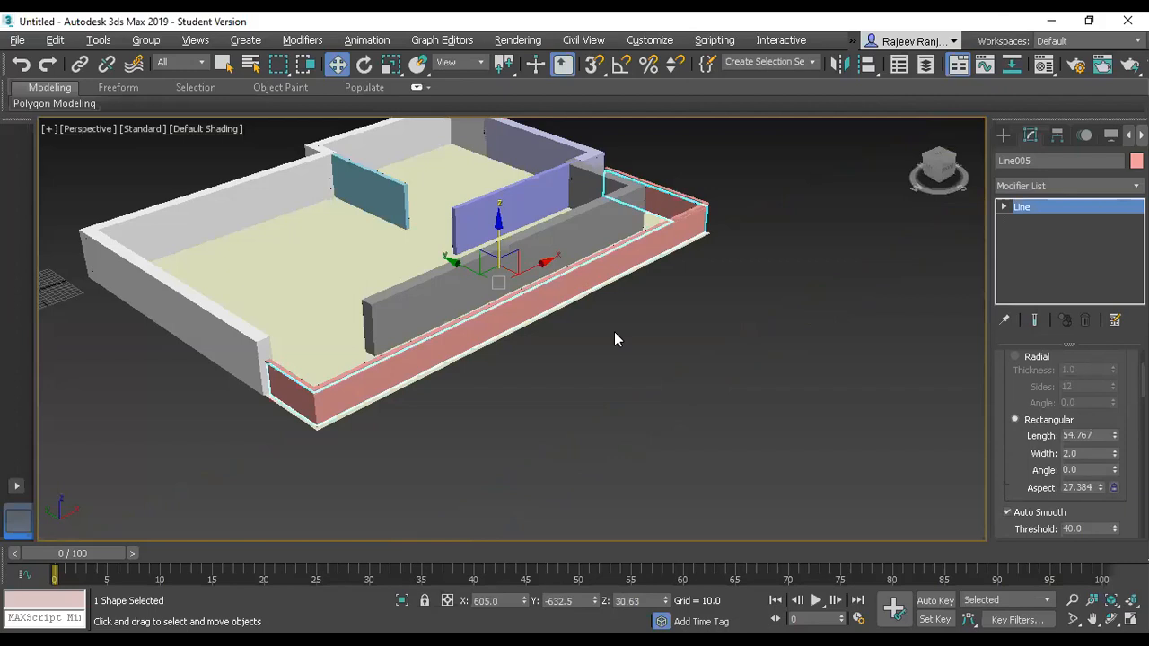
# Check the balcony railing posts in the reference image in Photos, return to 3ds Max and isolate the middle line.
pyautogui.hotkey('alt', 'Tab')
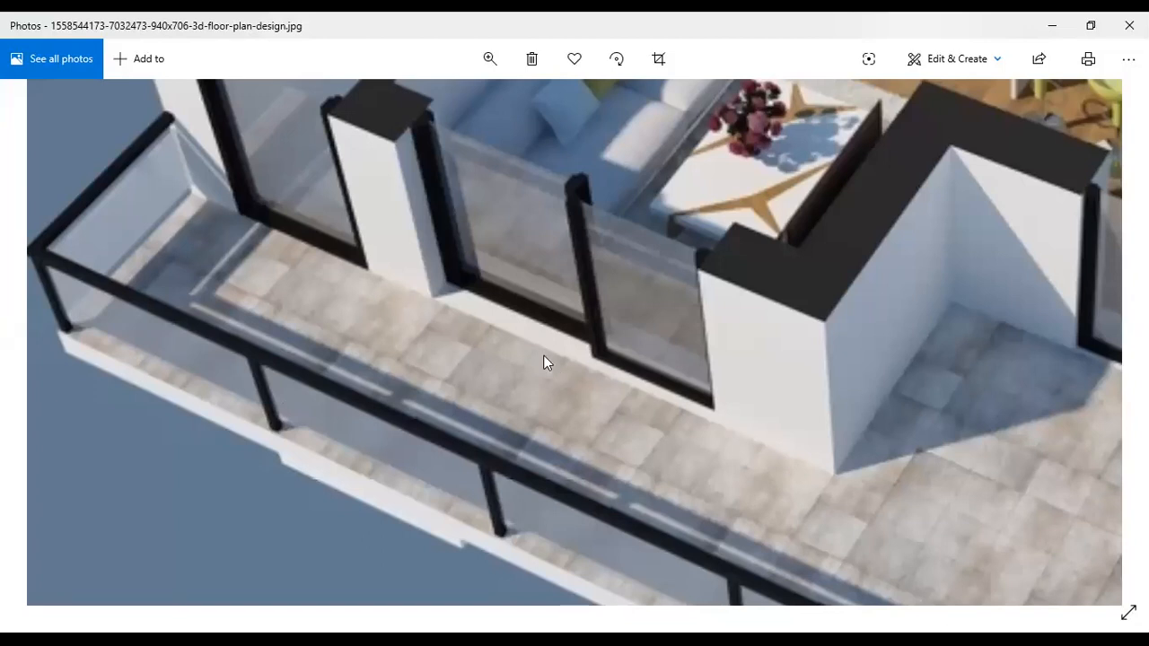
pyautogui.hotkey('alt', 'Tab')
pyautogui.hotkey('alt', 'q')
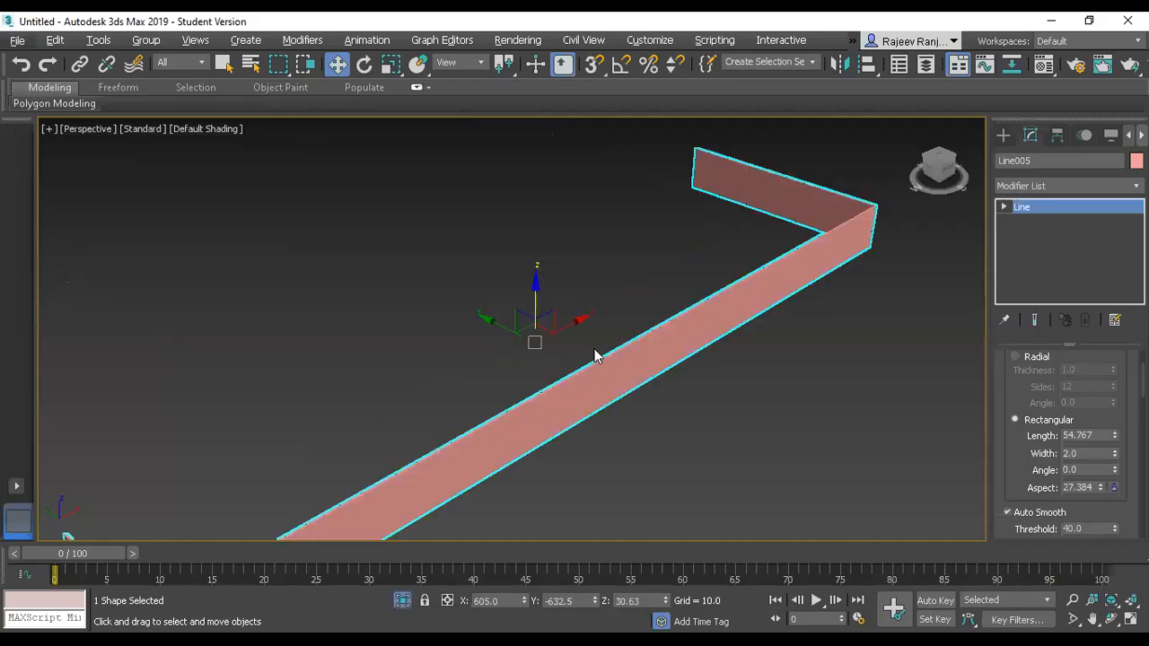
pyautogui.press('z')
# Enter the isolated line's vertex level and display the viewport in wireframe.
pyautogui.click(1005, 206)
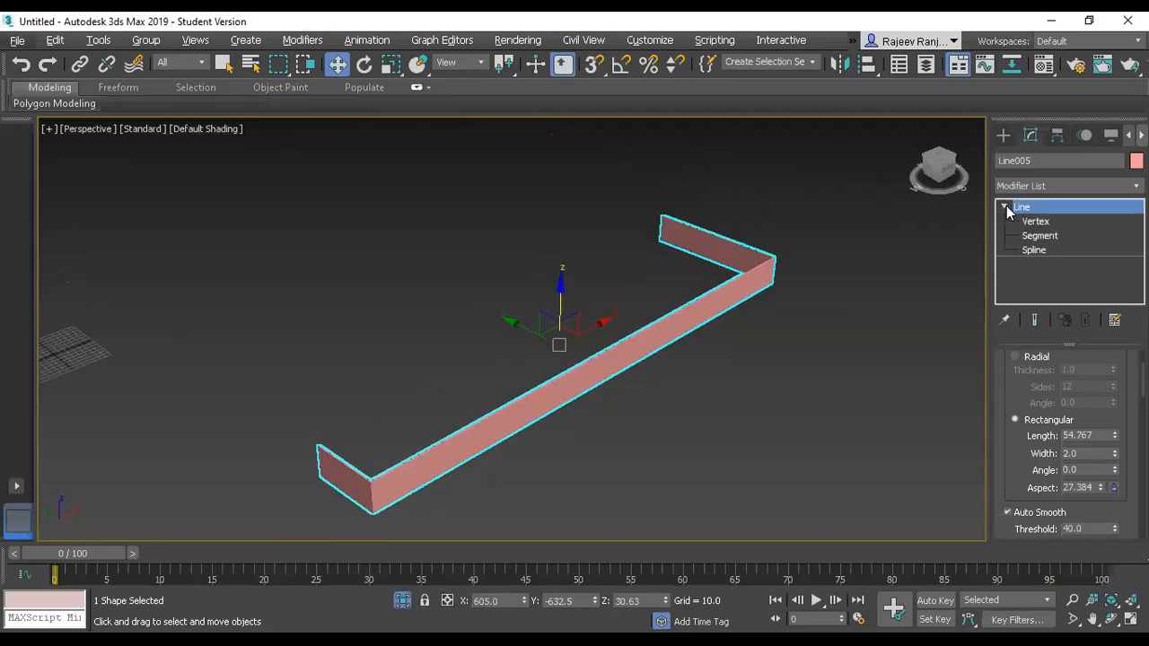
pyautogui.click(1028, 223)
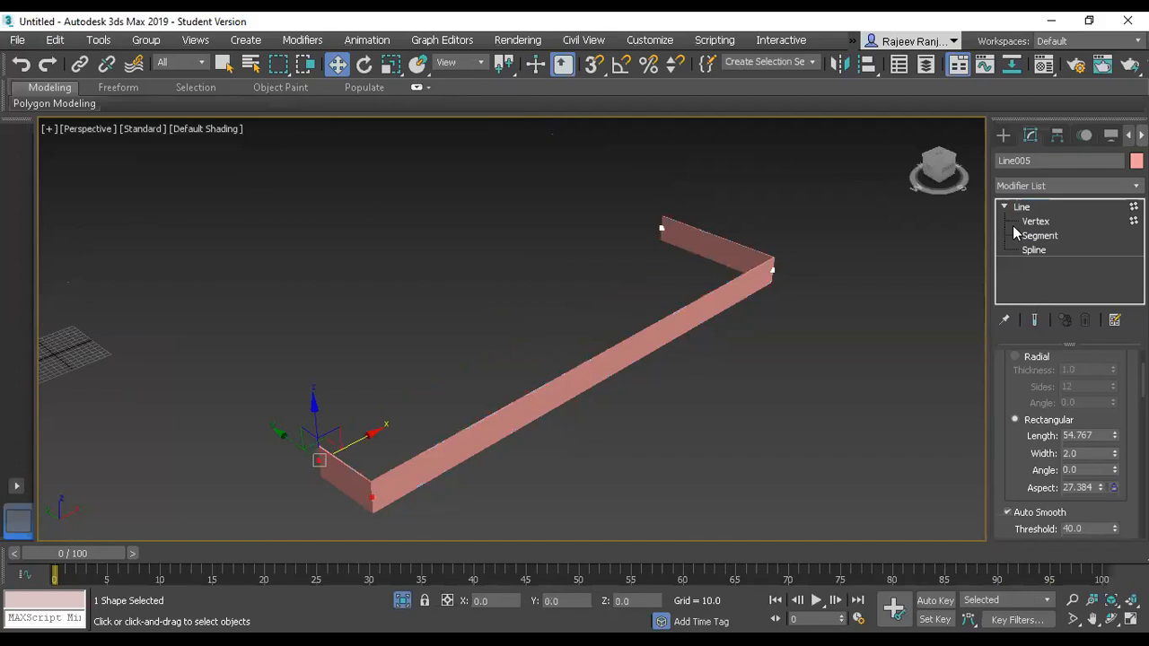
pyautogui.press('F3')
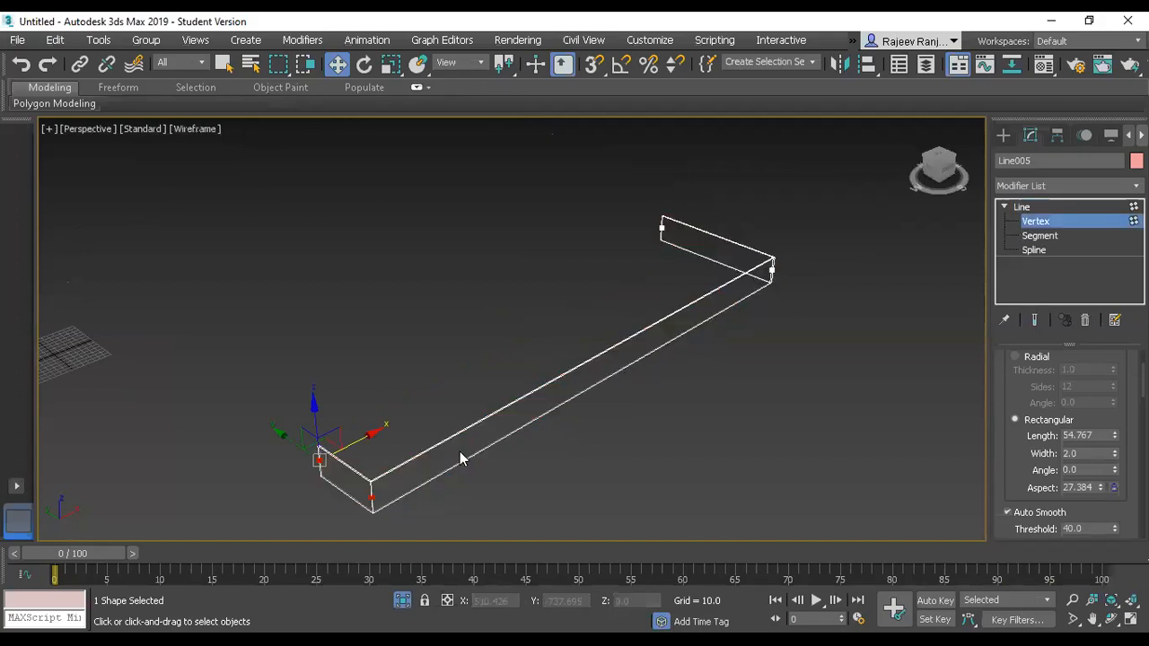
pyautogui.scroll(2, 462, 459)
pyautogui.scroll(-1, 477, 464)
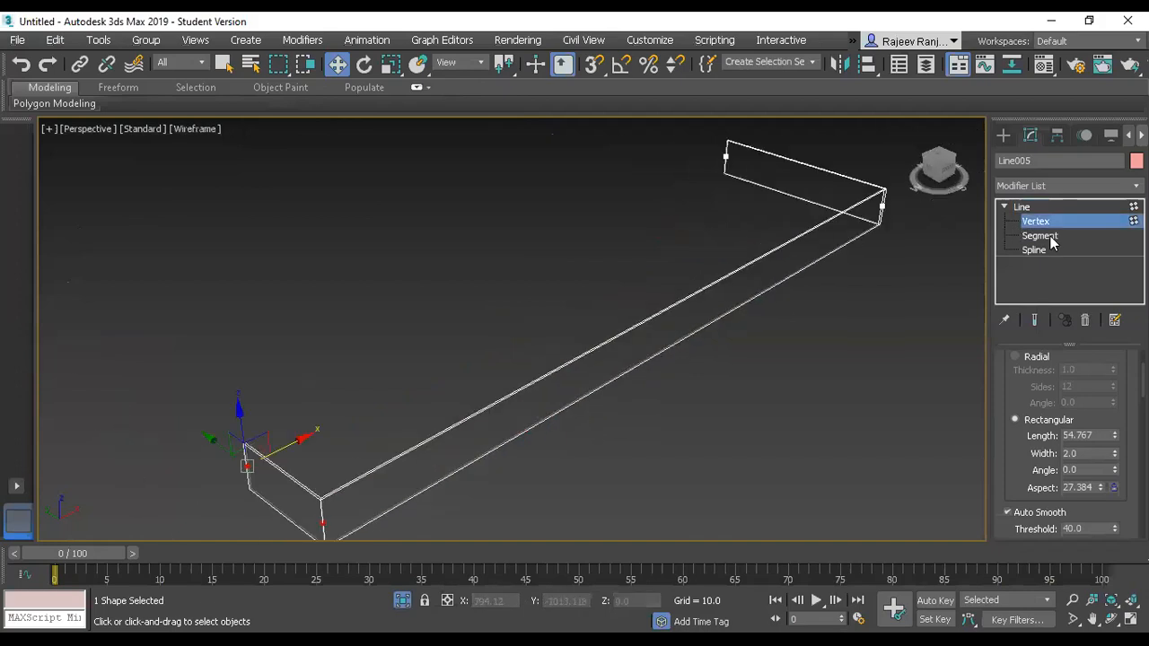
# Select the long front segment of the line and divide it with 6 vertices.
pyautogui.press('2')
pyautogui.moveTo(639, 306); pyautogui.dragTo(652, 423)
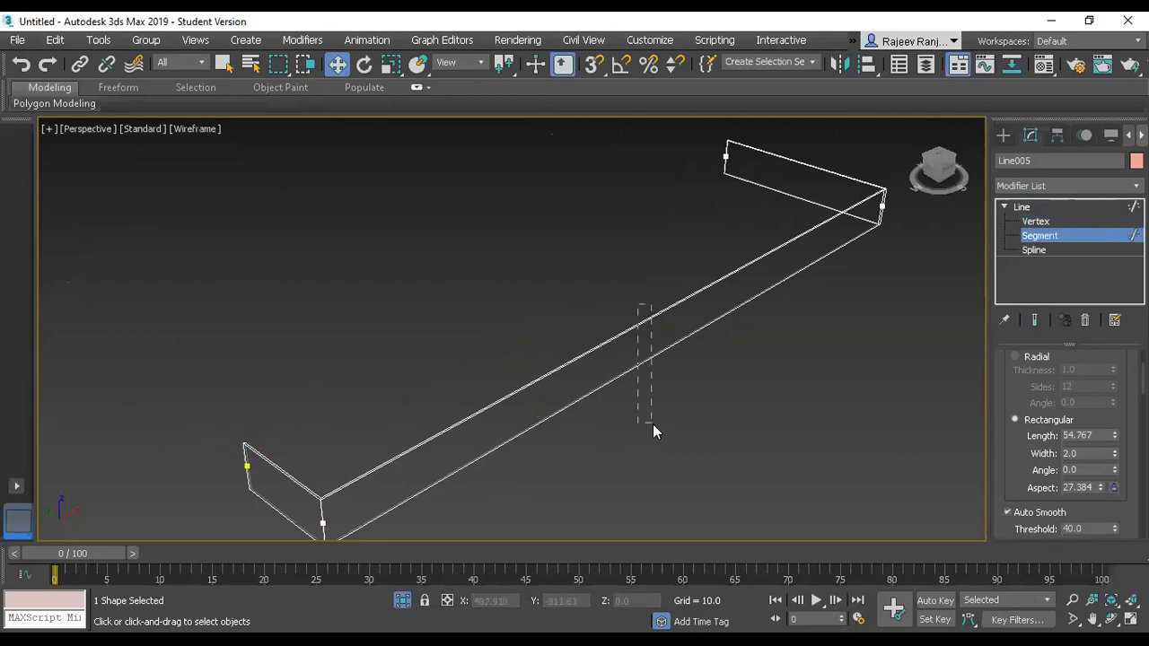
pyautogui.rightClick(655, 335)
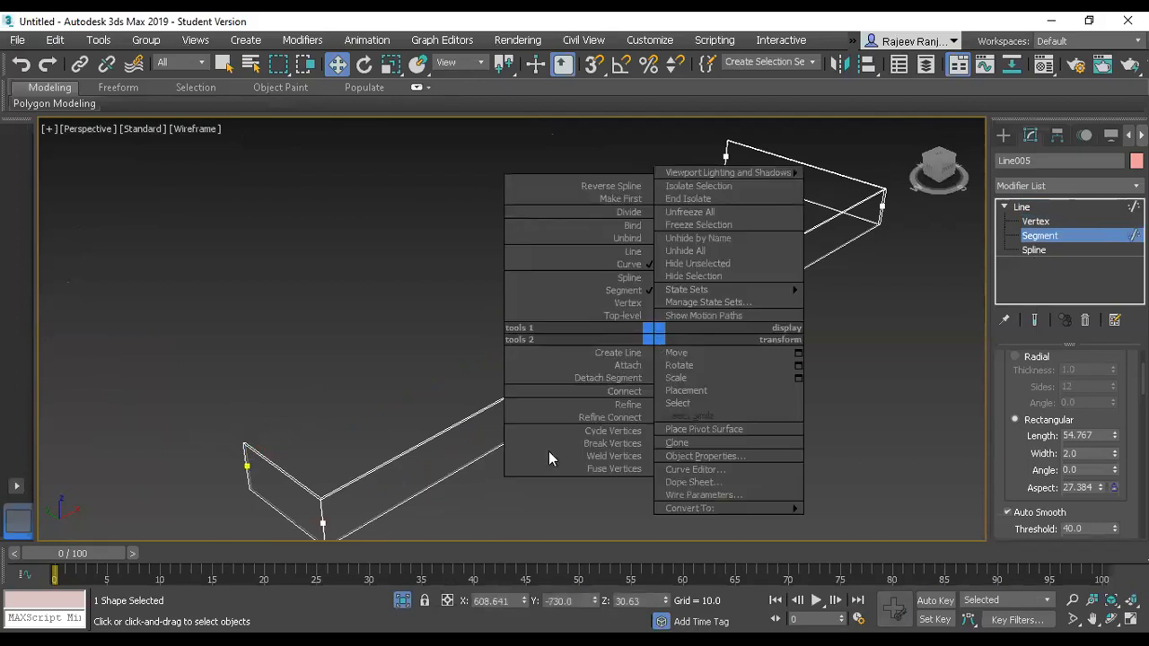
pyautogui.click(1004, 435)
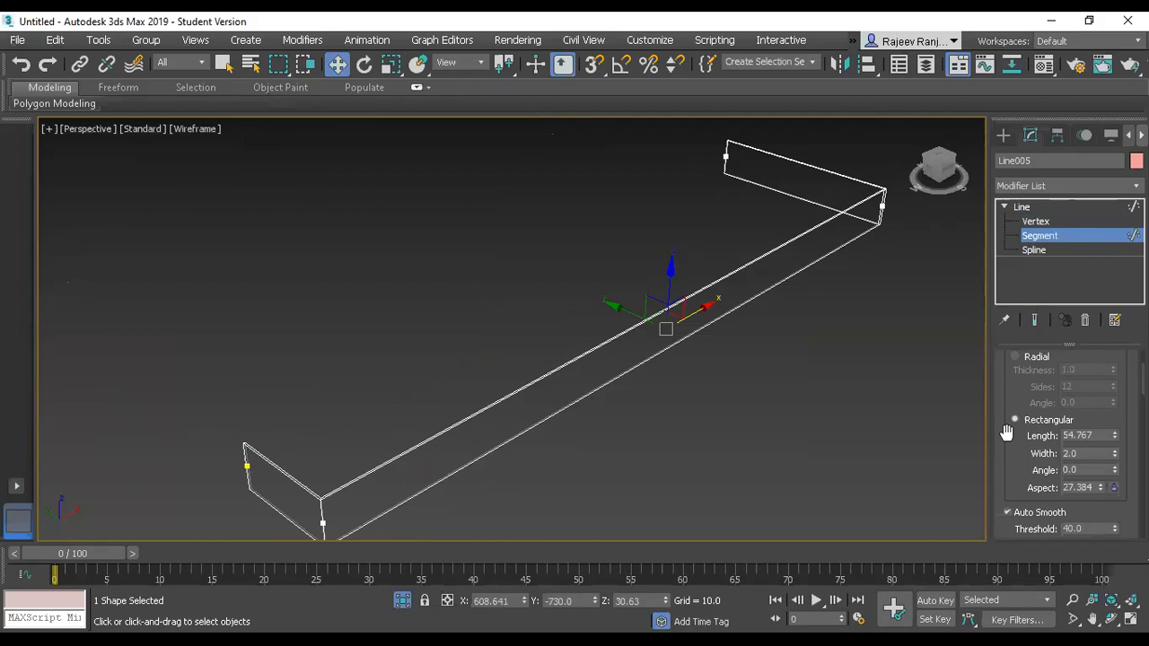
pyautogui.scroll(-3, 1025, 458)
pyautogui.scroll(-5, 1025, 457)
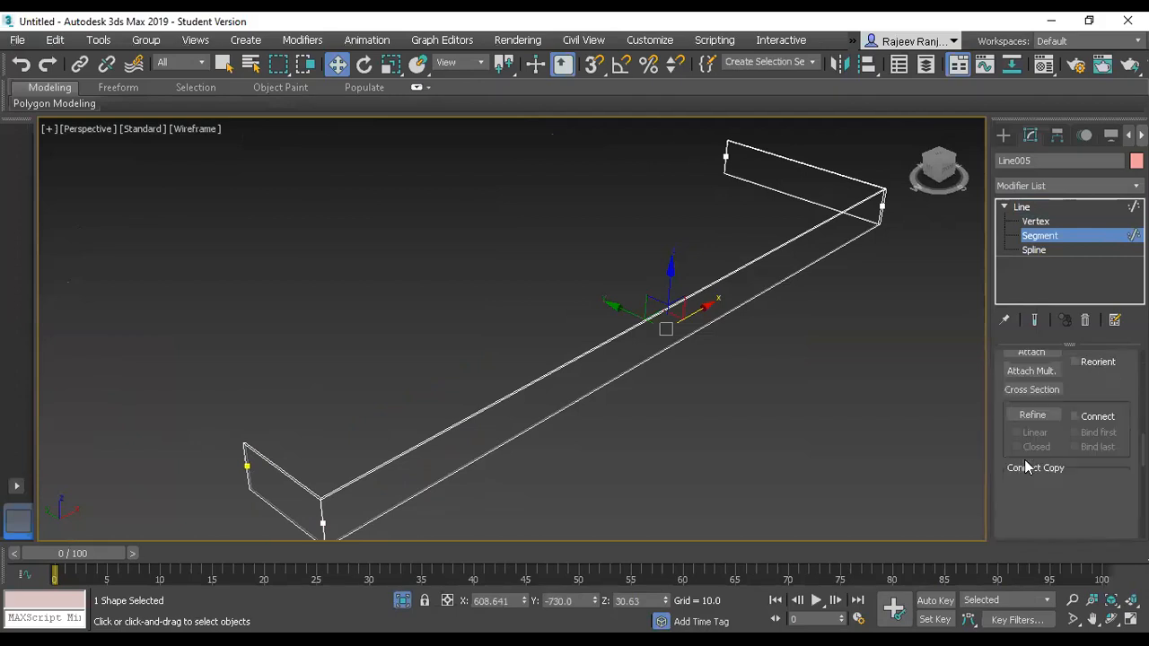
pyautogui.scroll(-3, 1025, 458)
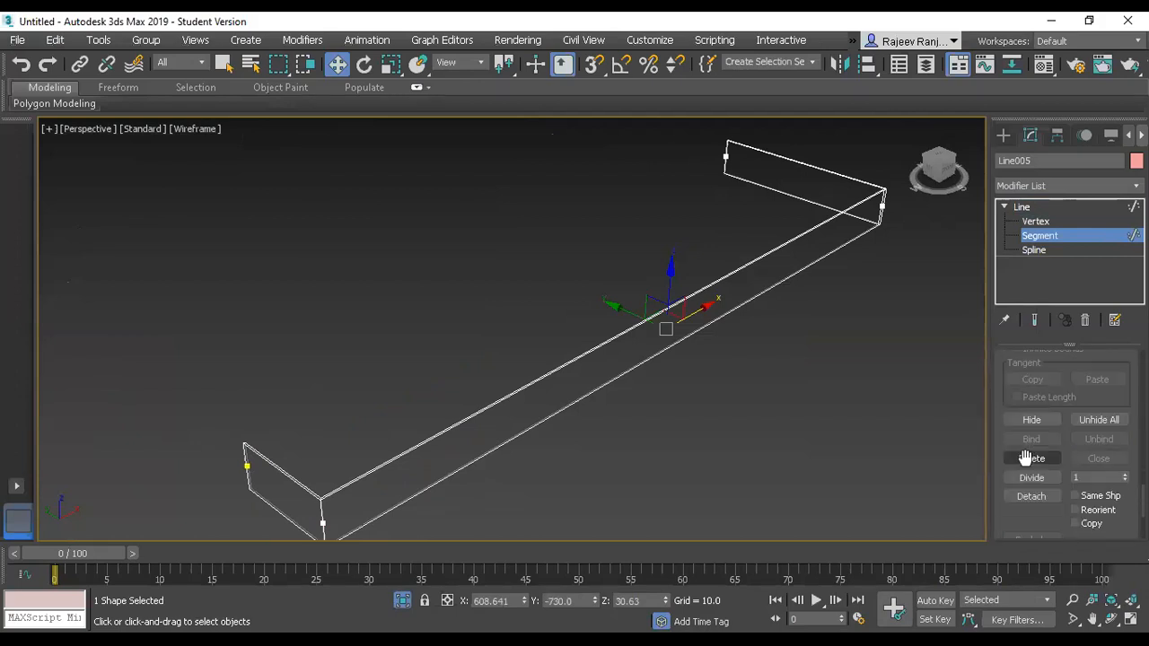
pyautogui.scroll(-1, 1069, 428)
pyautogui.click(1098, 426)
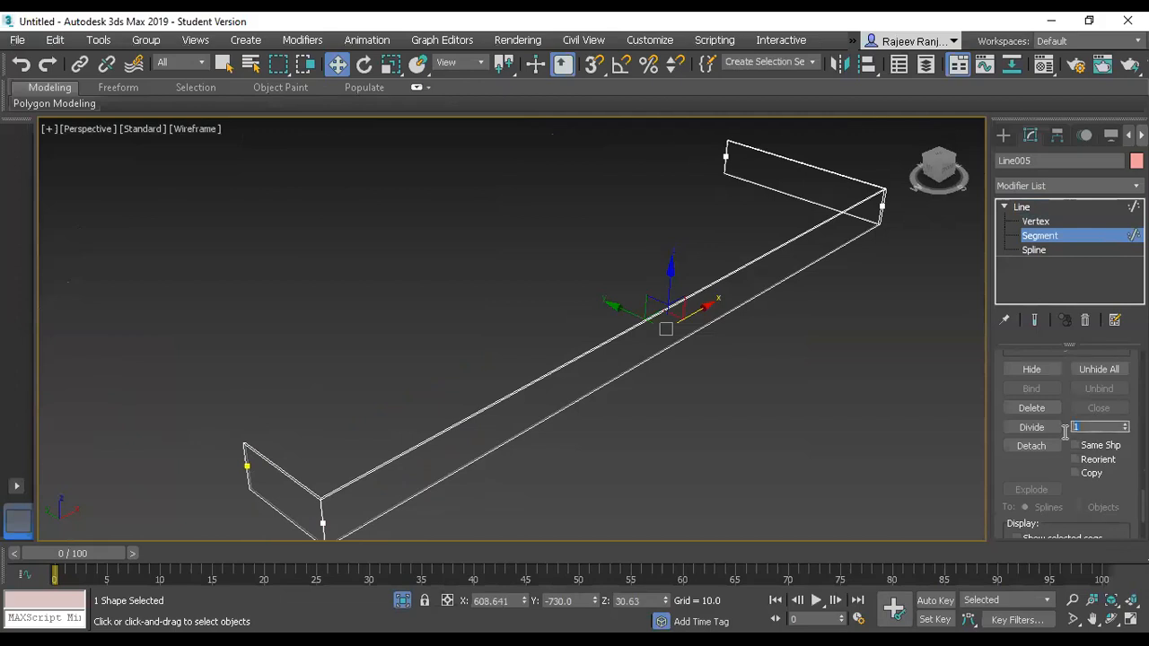
pyautogui.write('6')
pyautogui.click(1029, 429)
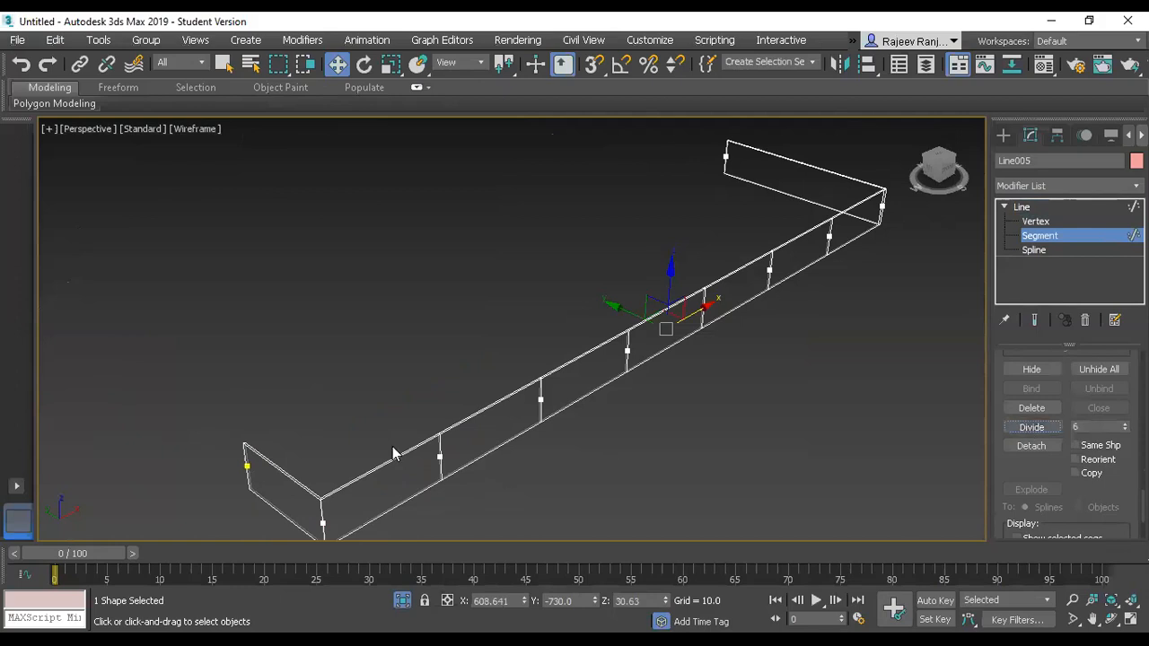
# Select all seven sections of the front run and divide each with 1 vertex.
pyautogui.moveTo(393, 438); pyautogui.dragTo(410, 523)
pyautogui.keyDown('ctrl'); pyautogui.moveTo(487, 393); pyautogui.dragTo(501, 494); pyautogui.keyUp('ctrl')
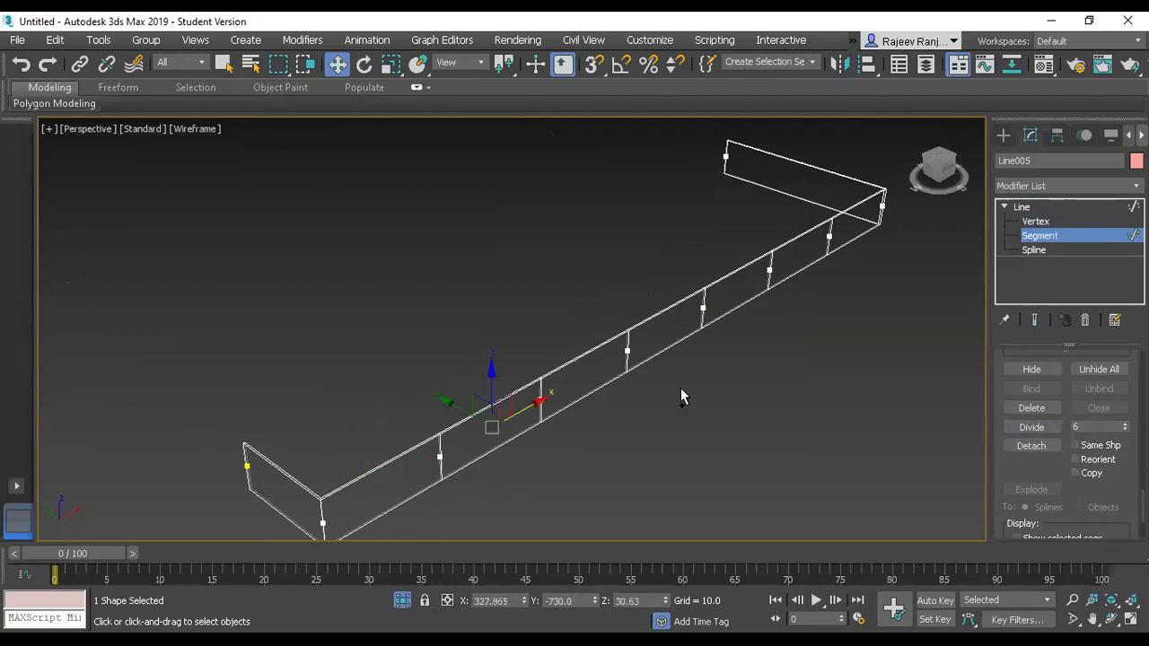
pyautogui.keyDown('ctrl'); pyautogui.click(804, 221); pyautogui.keyUp('ctrl')
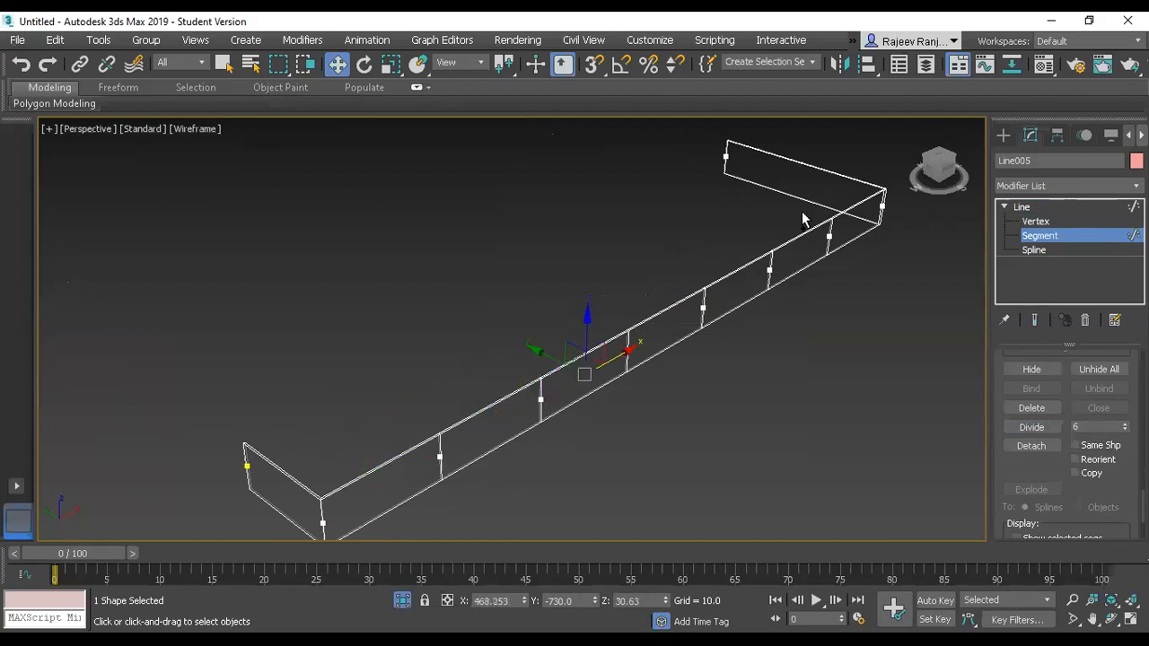
pyautogui.keyDown('ctrl'); pyautogui.click(850, 212); pyautogui.keyUp('ctrl')
pyautogui.keyDown('ctrl'); pyautogui.click(854, 223); pyautogui.keyUp('ctrl')
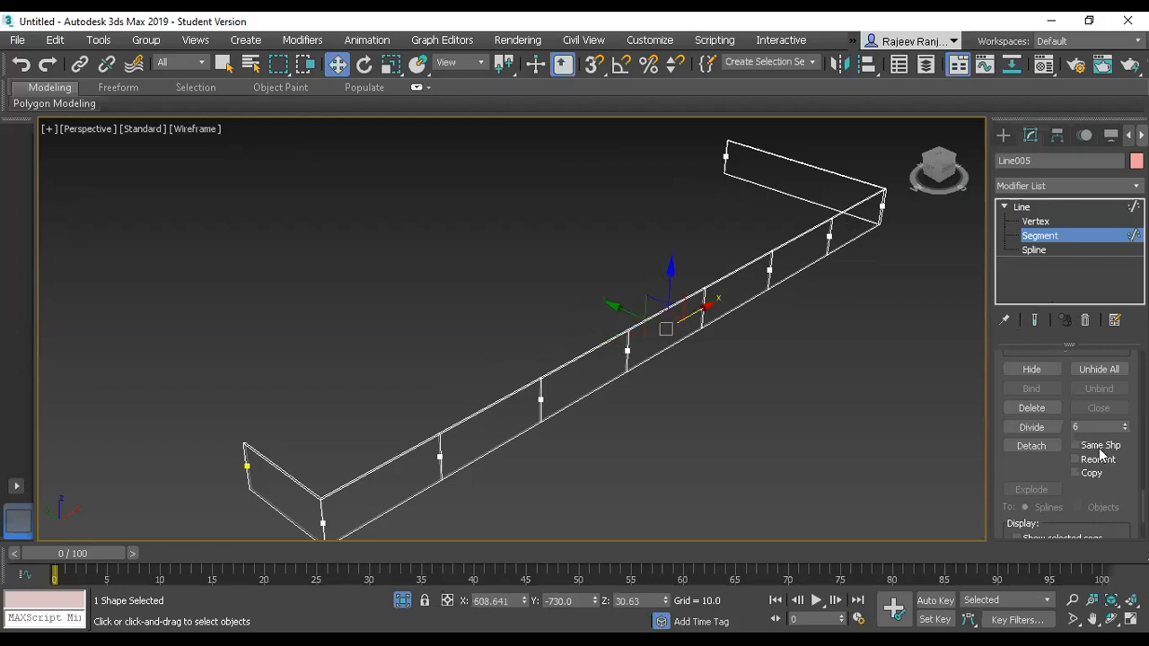
pyautogui.click(1036, 425)
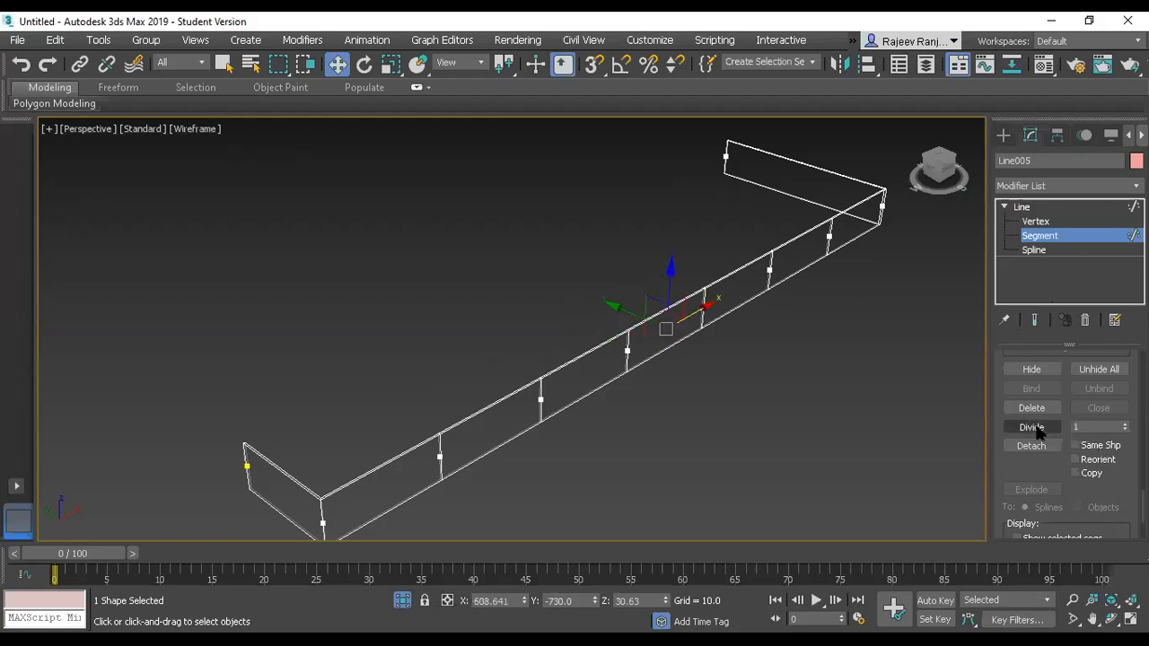
# Select the seven midpoint vertices of the front run and move them along X until each sits just before the neighbouring vertex.
pyautogui.click(1030, 221)
pyautogui.click(383, 491)
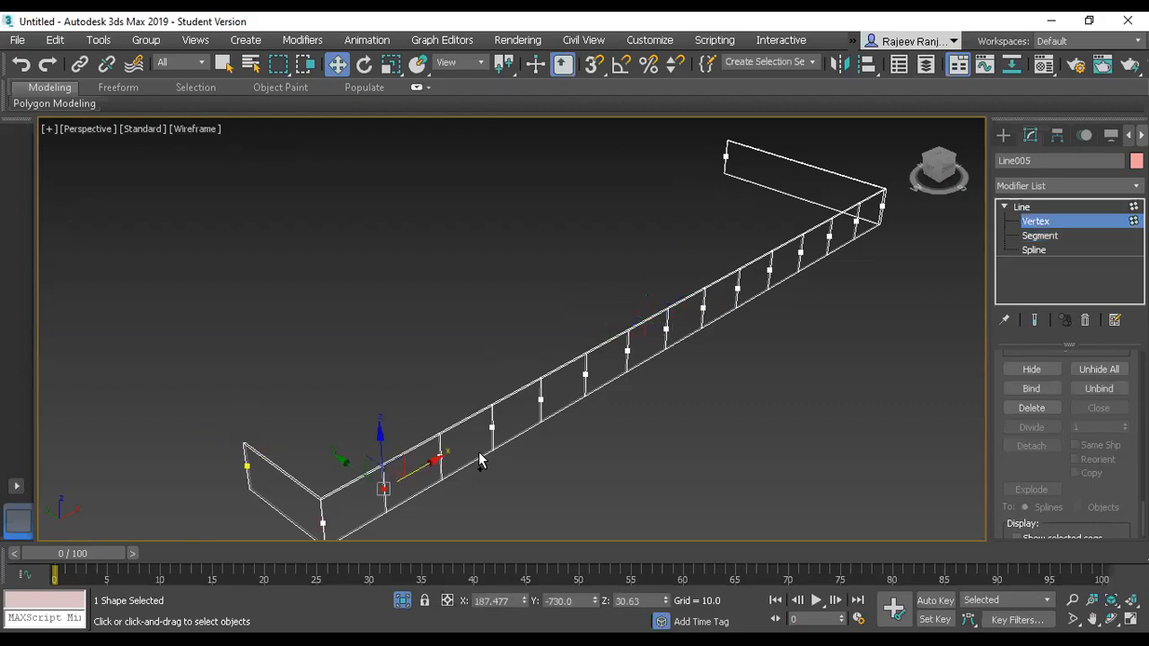
pyautogui.keyDown('ctrl'); pyautogui.click(583, 371); pyautogui.keyUp('ctrl')
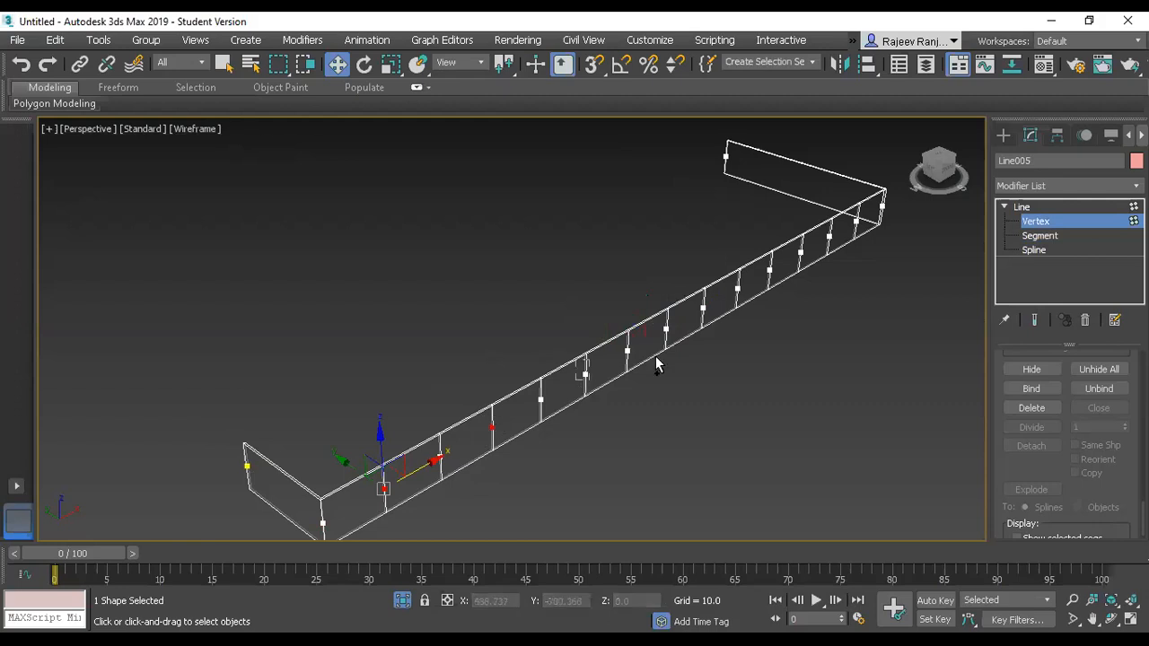
pyautogui.scroll(5, 678, 329)
pyautogui.scroll(-5, 666, 330)
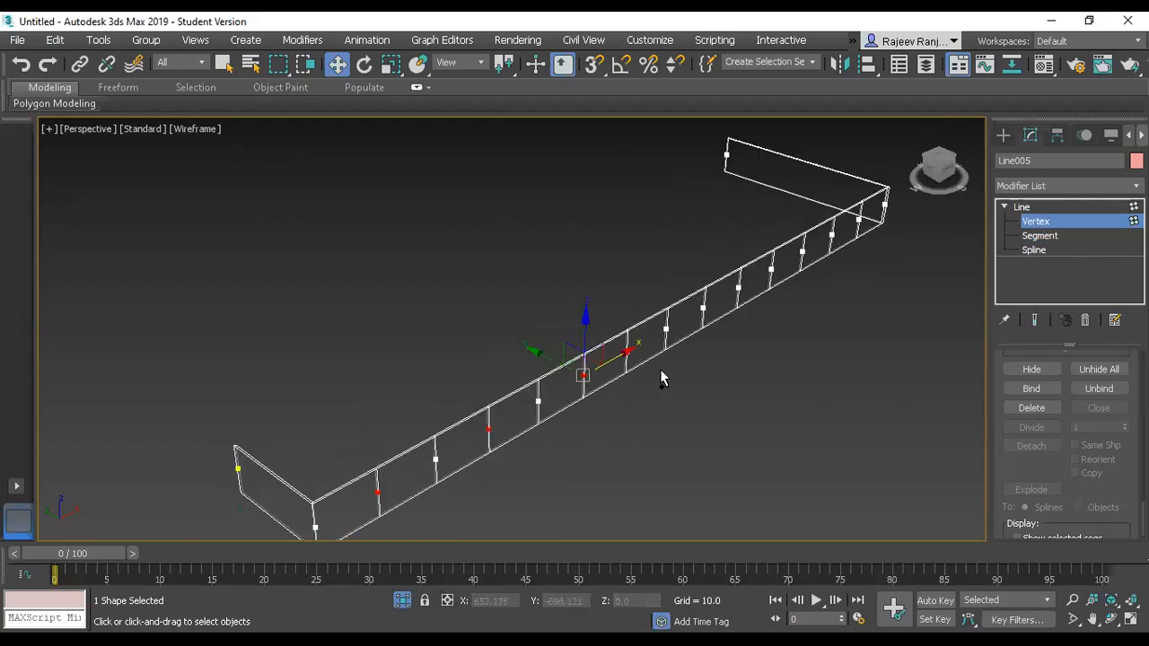
pyautogui.keyDown('ctrl'); pyautogui.click(664, 332); pyautogui.keyUp('ctrl')
pyautogui.keyDown('ctrl'); pyautogui.click(745, 284); pyautogui.keyUp('ctrl')
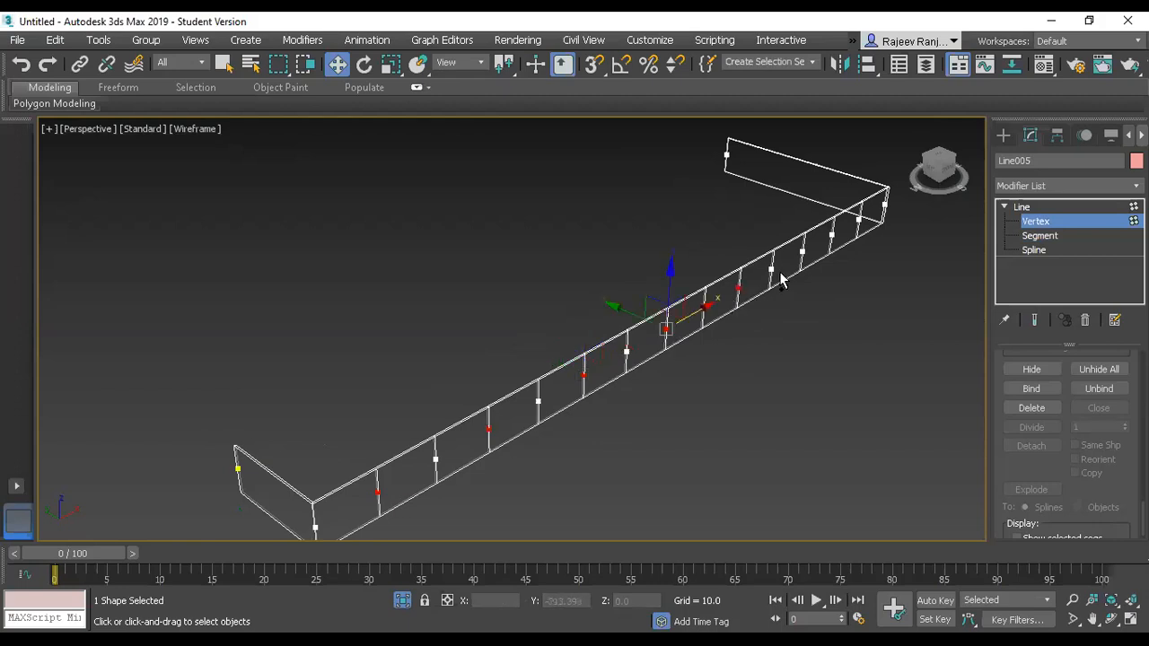
pyautogui.keyDown('ctrl'); pyautogui.click(803, 253); pyautogui.keyUp('ctrl')
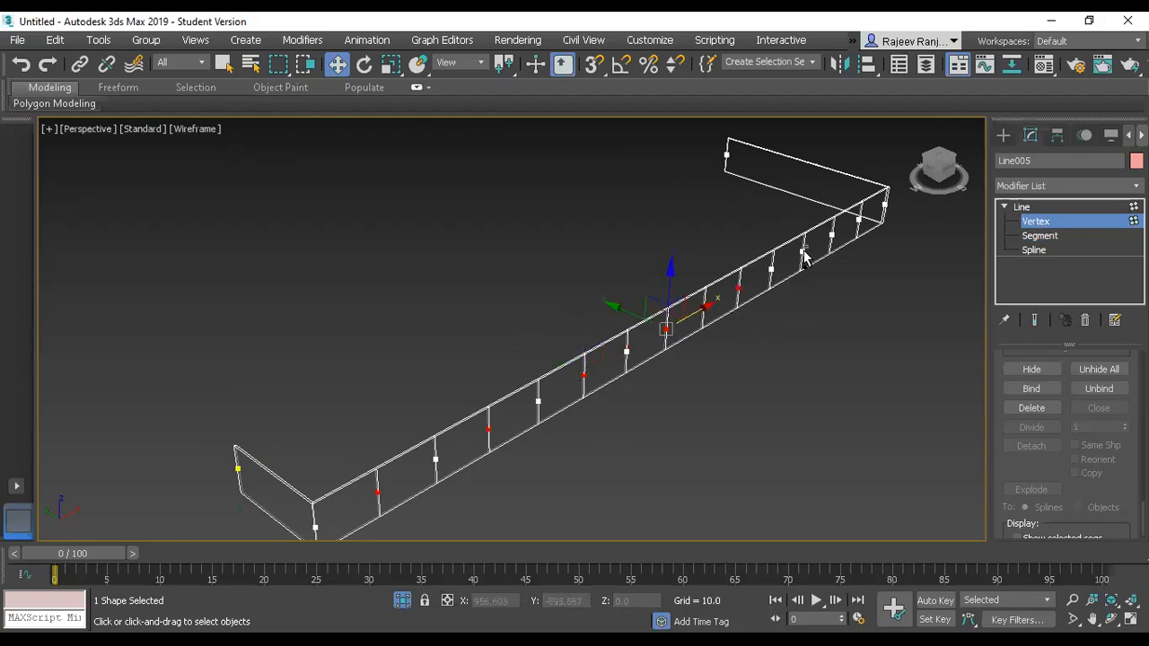
pyautogui.keyDown('ctrl'); pyautogui.click(857, 222); pyautogui.keyUp('ctrl')
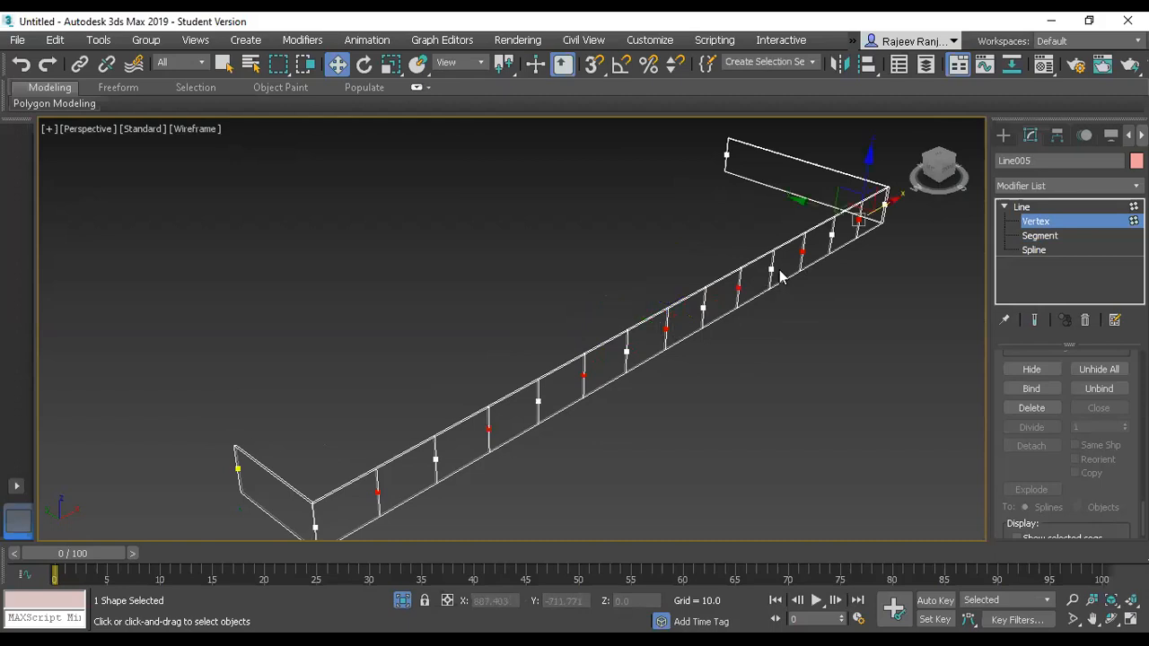
pyautogui.click(738, 285)
pyautogui.moveTo(764, 272); pyautogui.dragTo(816, 267)
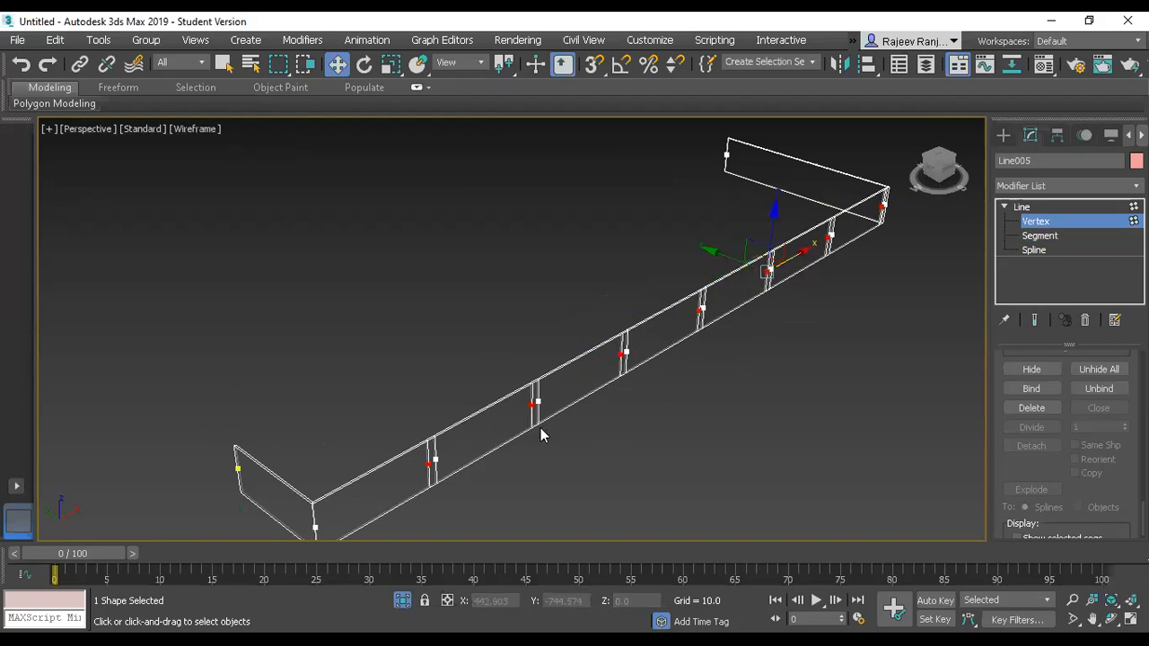
# Select the first short segment between the paired vertices and disable the line's rendering in both renderer and viewport.
pyautogui.scroll(5, 540, 427)
pyautogui.scroll(-3, 541, 427)
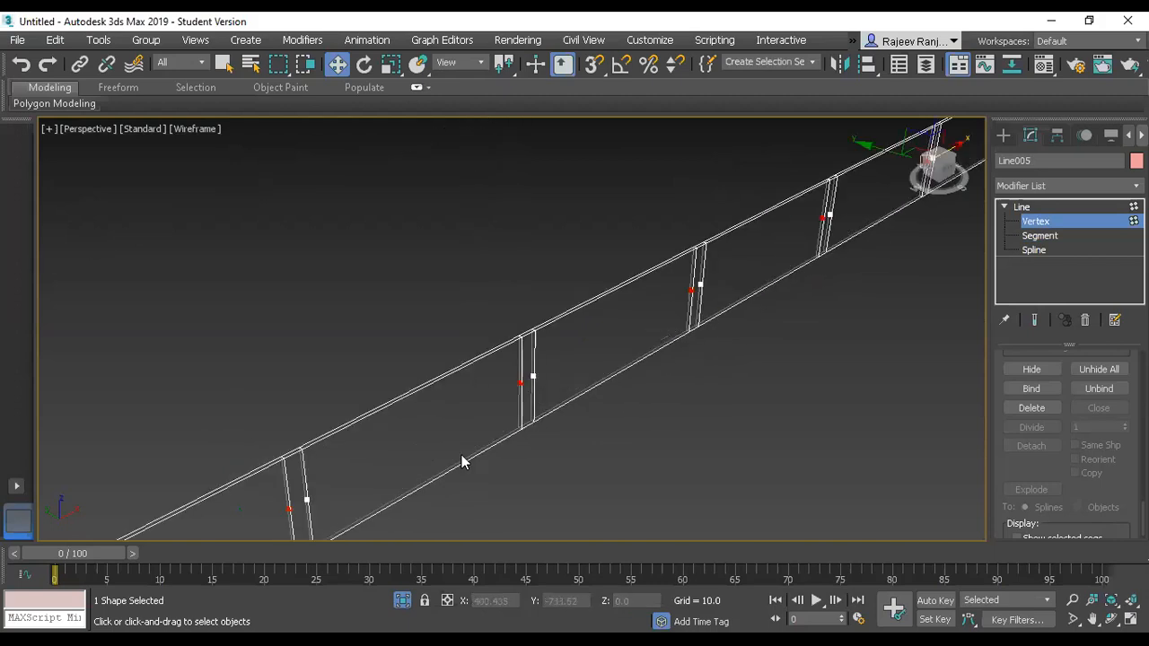
pyautogui.click(1038, 236)
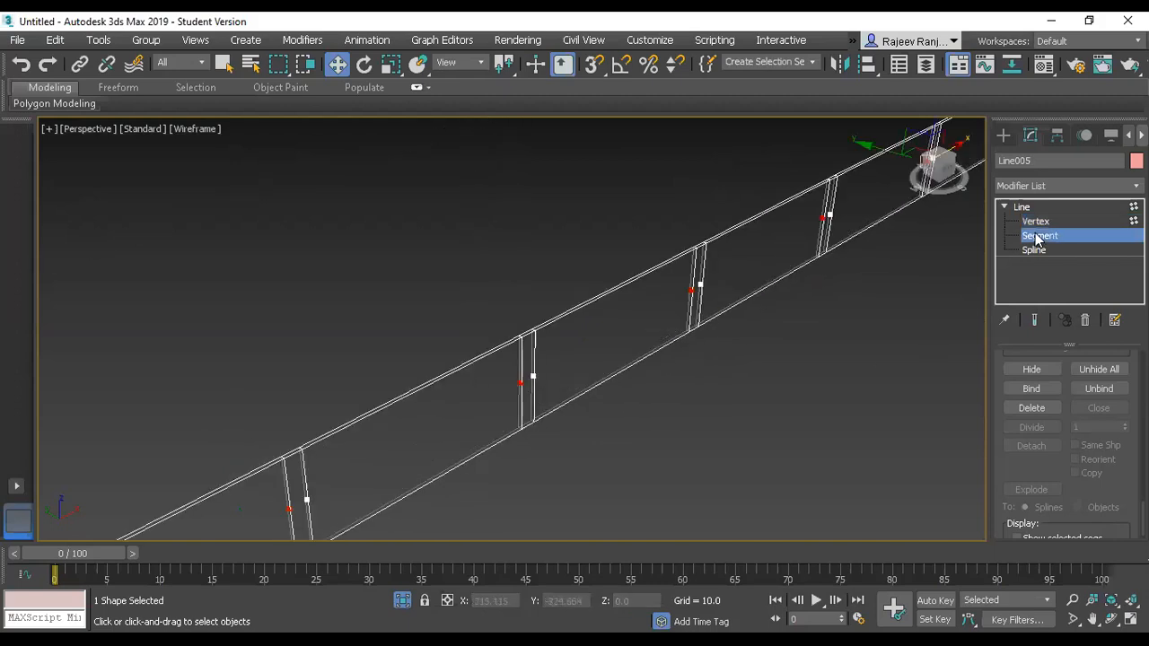
pyautogui.click(299, 503)
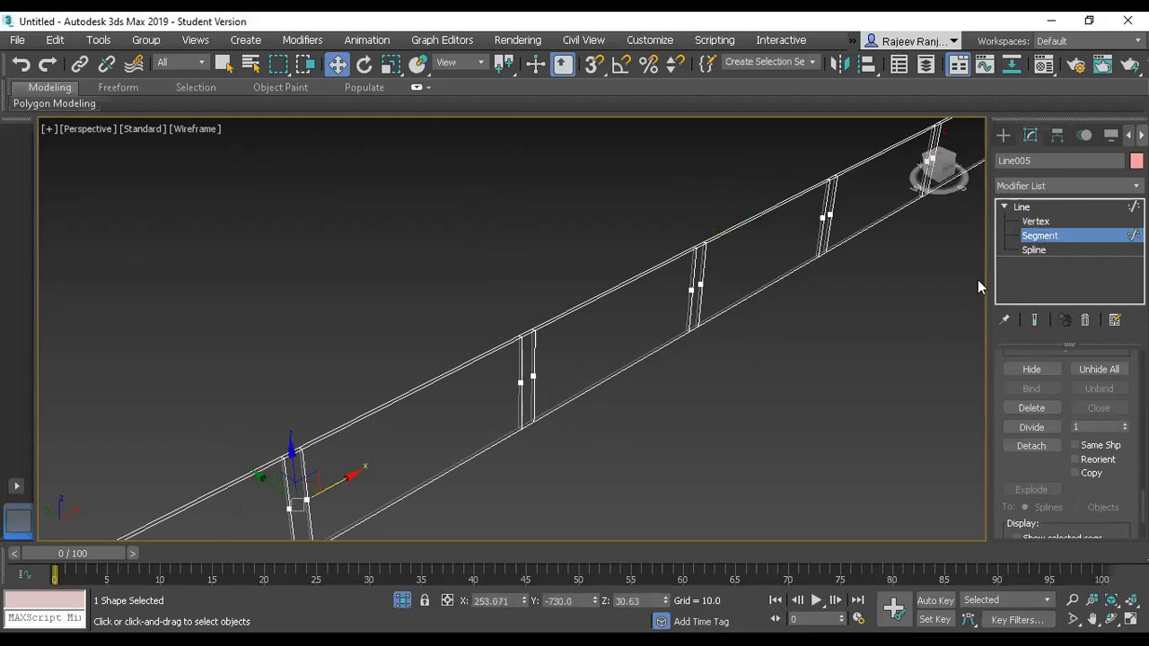
pyautogui.scroll(10, 1004, 394)
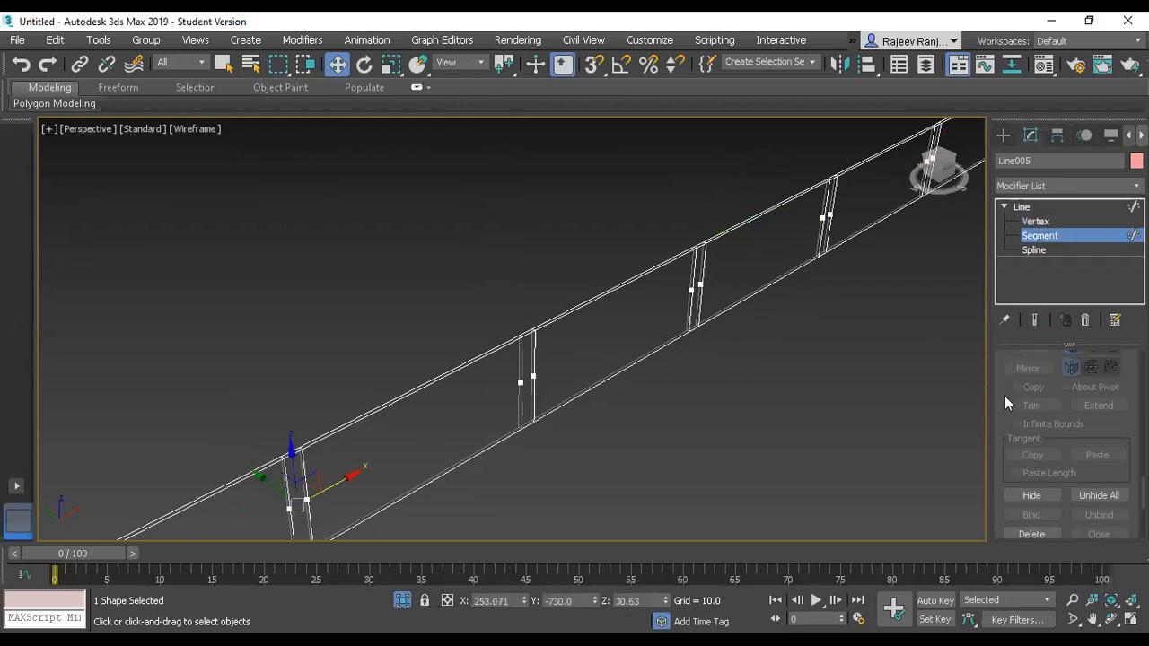
pyautogui.scroll(10, 1005, 397)
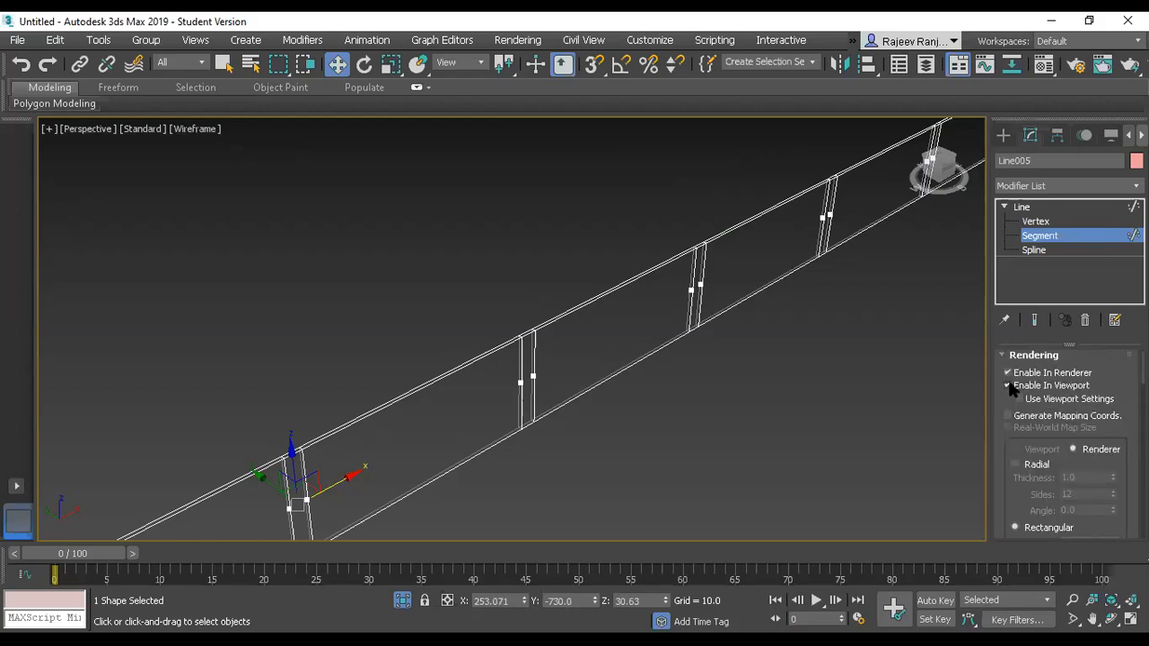
pyautogui.click(1008, 386)
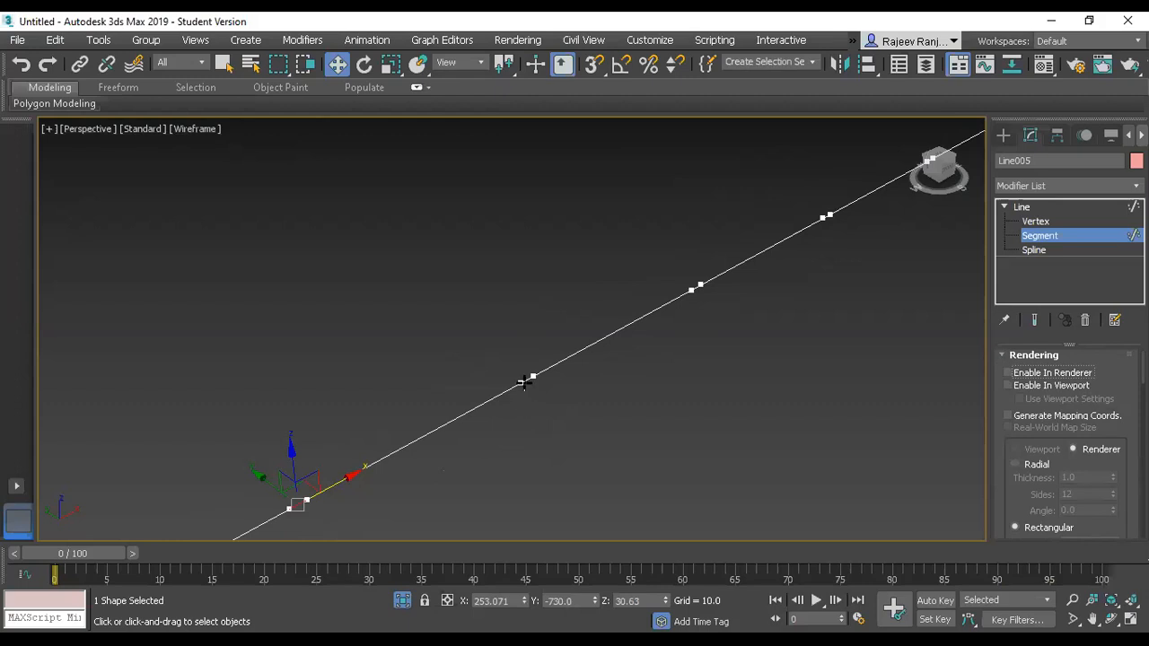
# Select the first four short segments between the paired vertices along the line's front run and delete them.
pyautogui.keyDown('ctrl'); pyautogui.click(527, 382); pyautogui.keyUp('ctrl')
pyautogui.keyDown('ctrl'); pyautogui.click(696, 289); pyautogui.keyUp('ctrl')
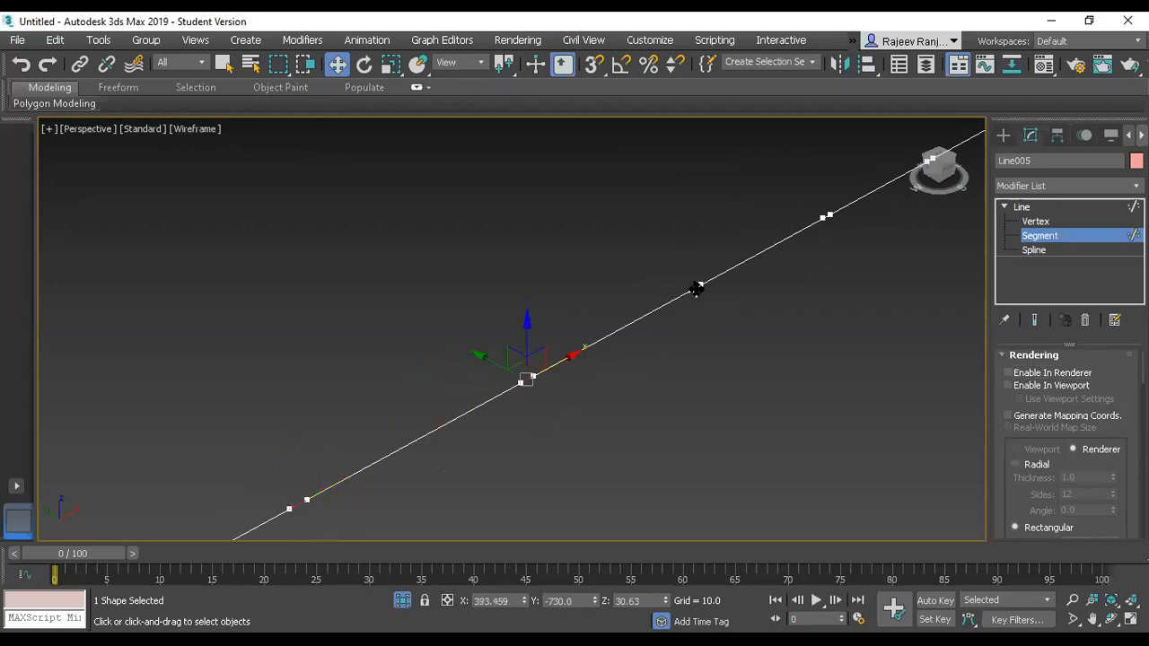
pyautogui.scroll(1, 786, 288)
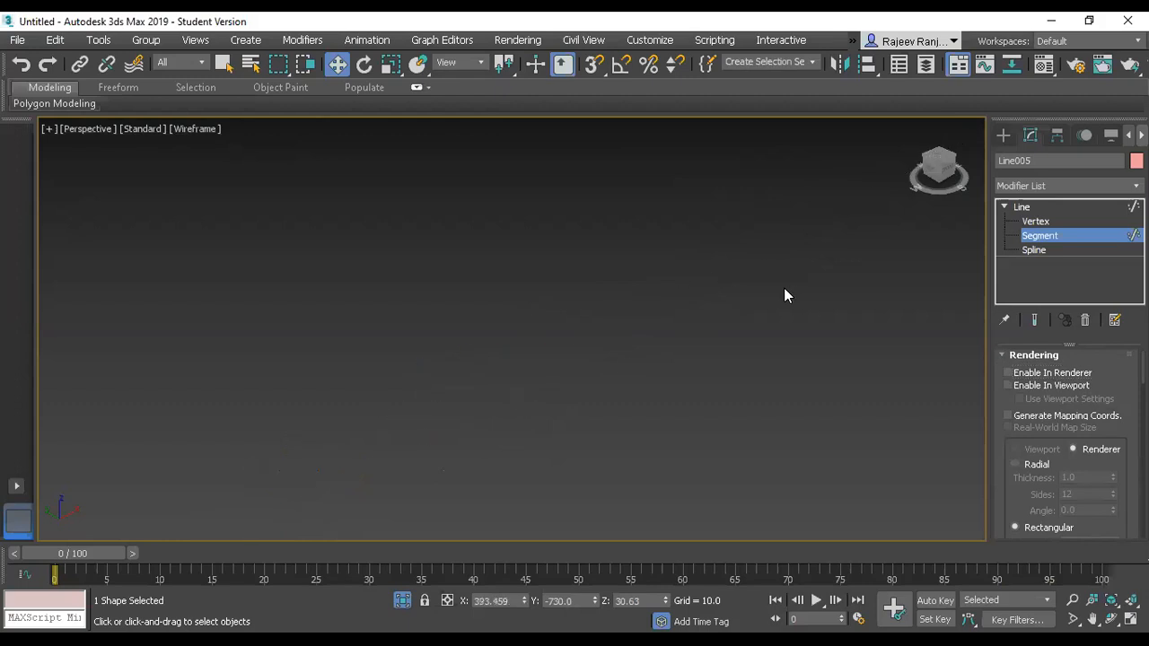
pyautogui.keyDown('ctrl'); pyautogui.click(825, 215); pyautogui.keyUp('ctrl')
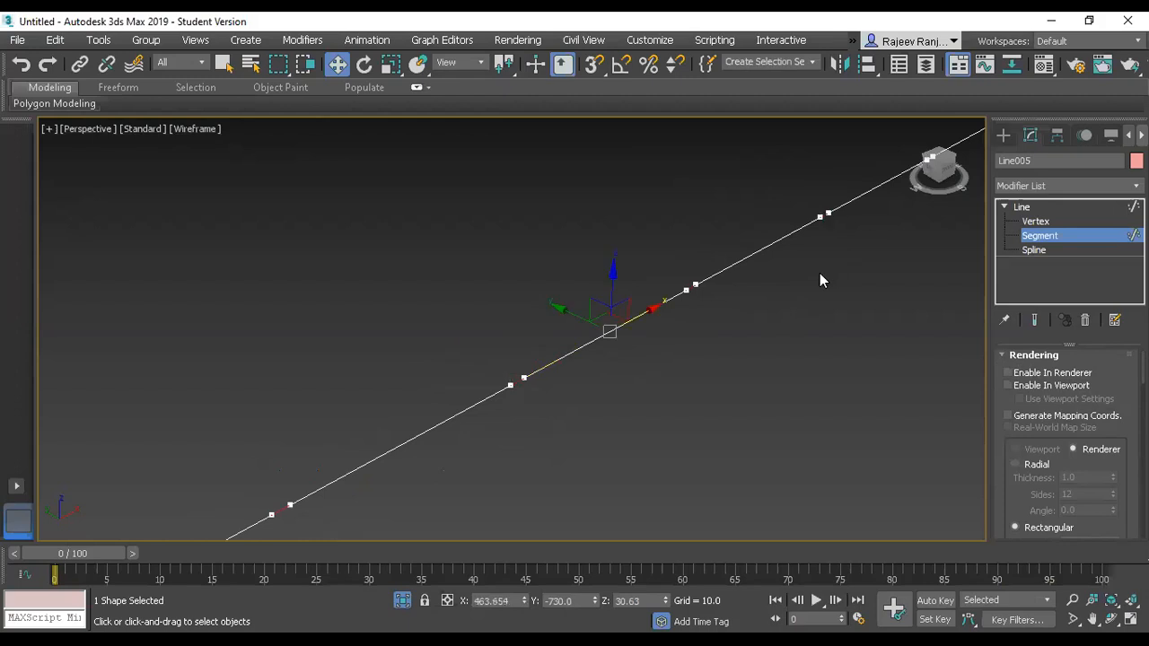
pyautogui.hotkey('ctrl', 'a')
pyautogui.press('z')
pyautogui.scroll(2, 792, 260)
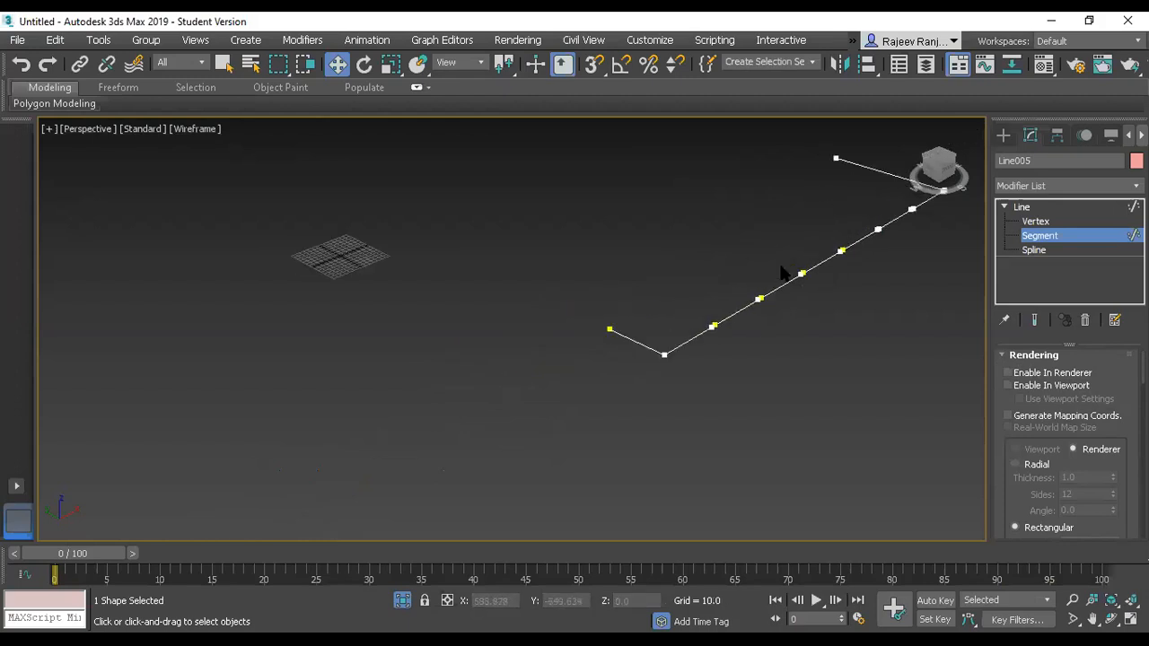
# Select and delete the next two short segments between paired vertices toward the far corner of the front run.
pyautogui.scroll(2, 808, 289)
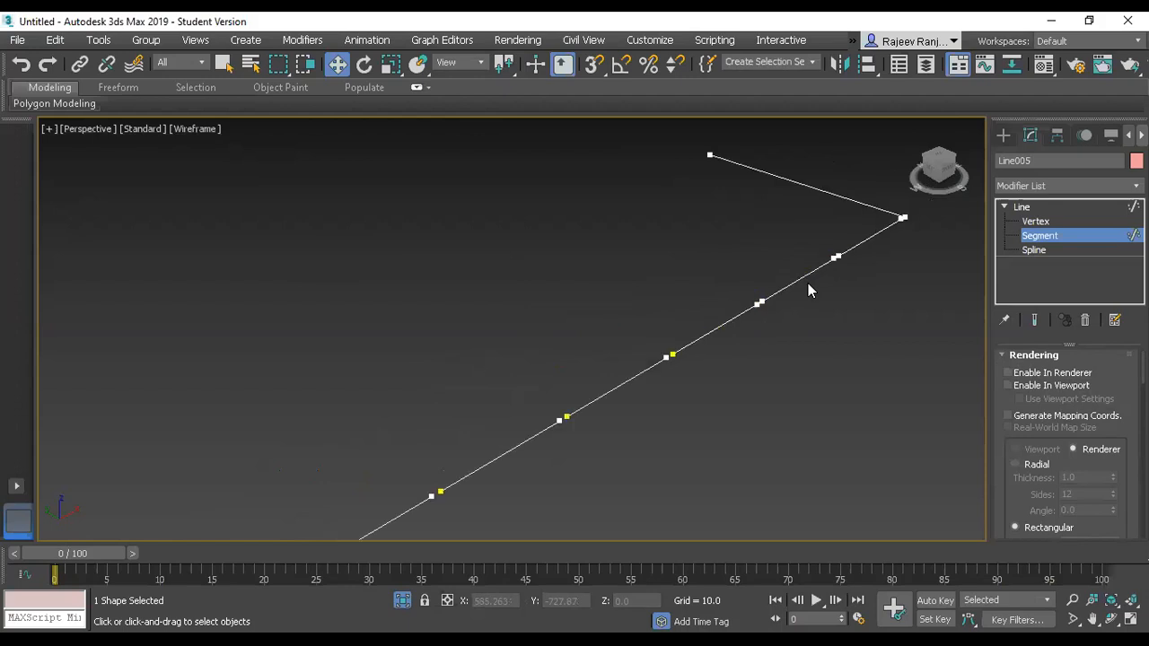
pyautogui.scroll(3, 801, 283)
pyautogui.scroll(-2, 783, 303)
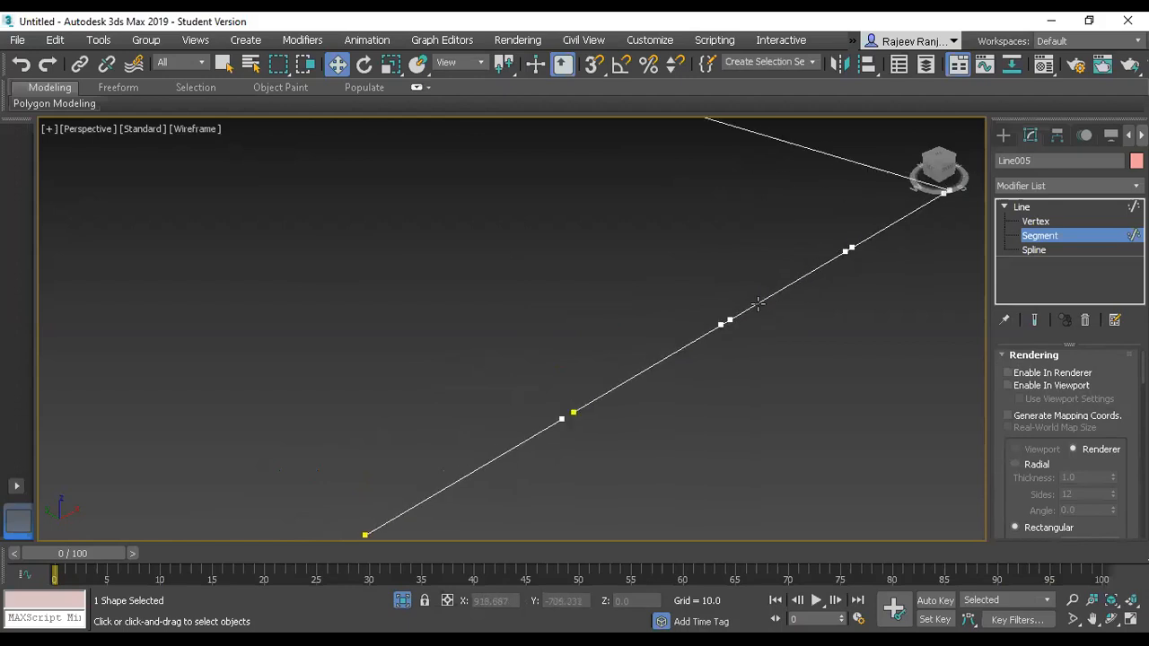
pyautogui.click(740, 319)
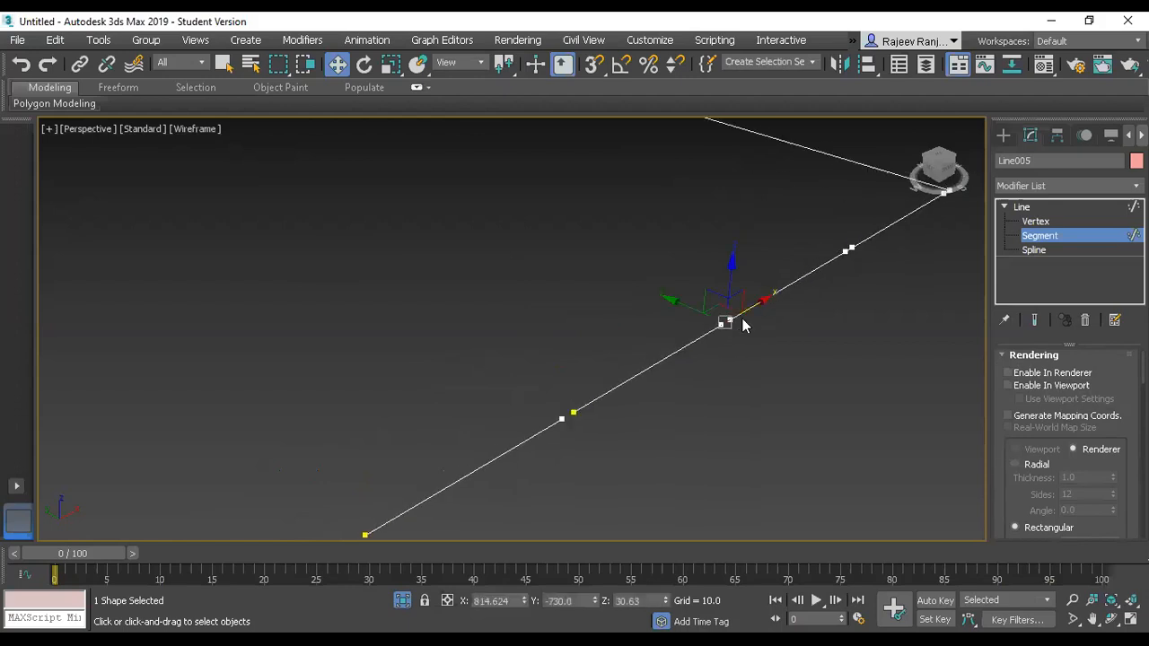
pyautogui.click(851, 249)
pyautogui.scroll(4, 876, 252)
pyautogui.click(865, 261)
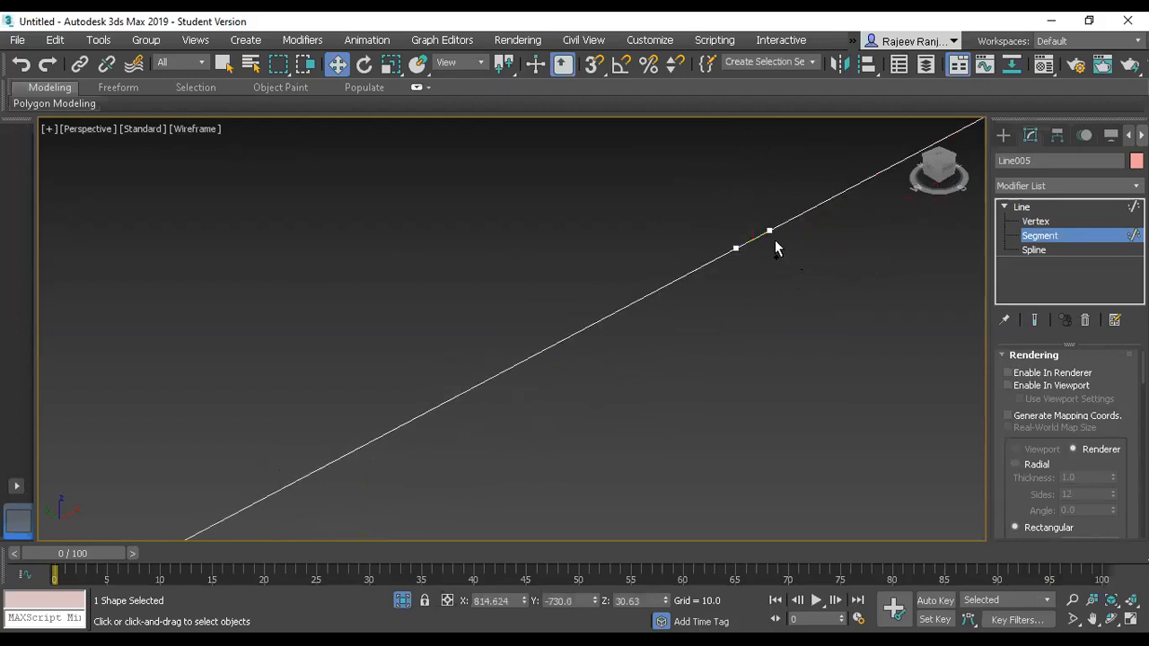
pyautogui.click(749, 240)
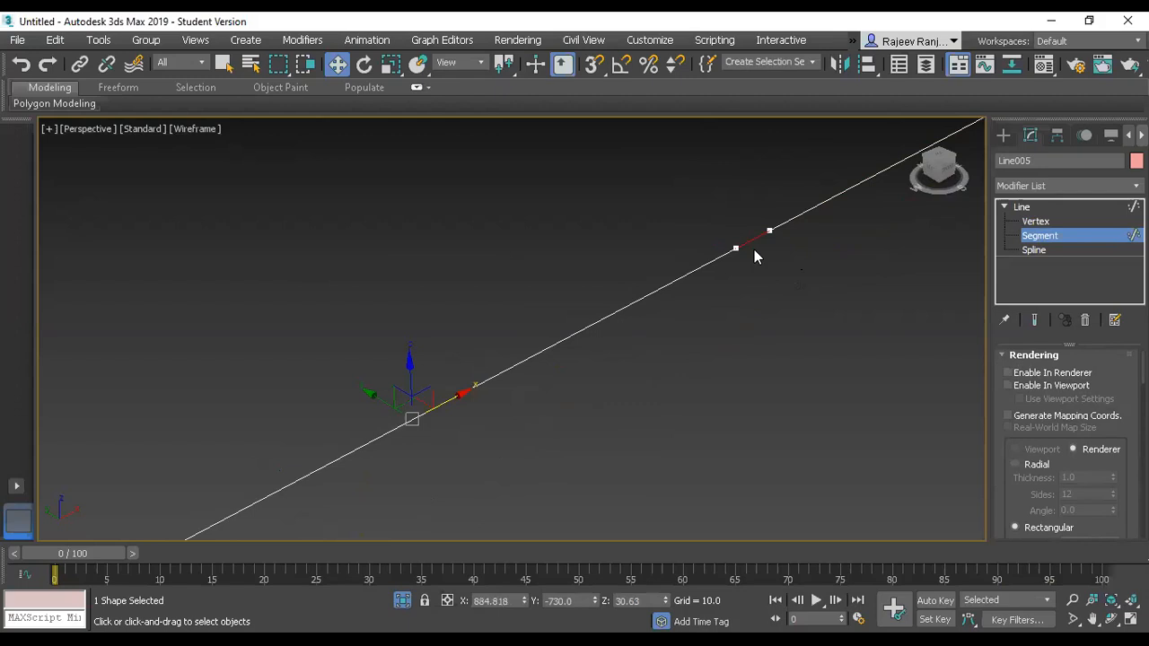
pyautogui.click(754, 258)
# Select the side segment beyond the far corner and divide it with 2 vertices.
pyautogui.scroll(-5, 745, 297)
pyautogui.scroll(3, 759, 281)
pyautogui.scroll(3, 814, 324)
pyautogui.click(790, 407)
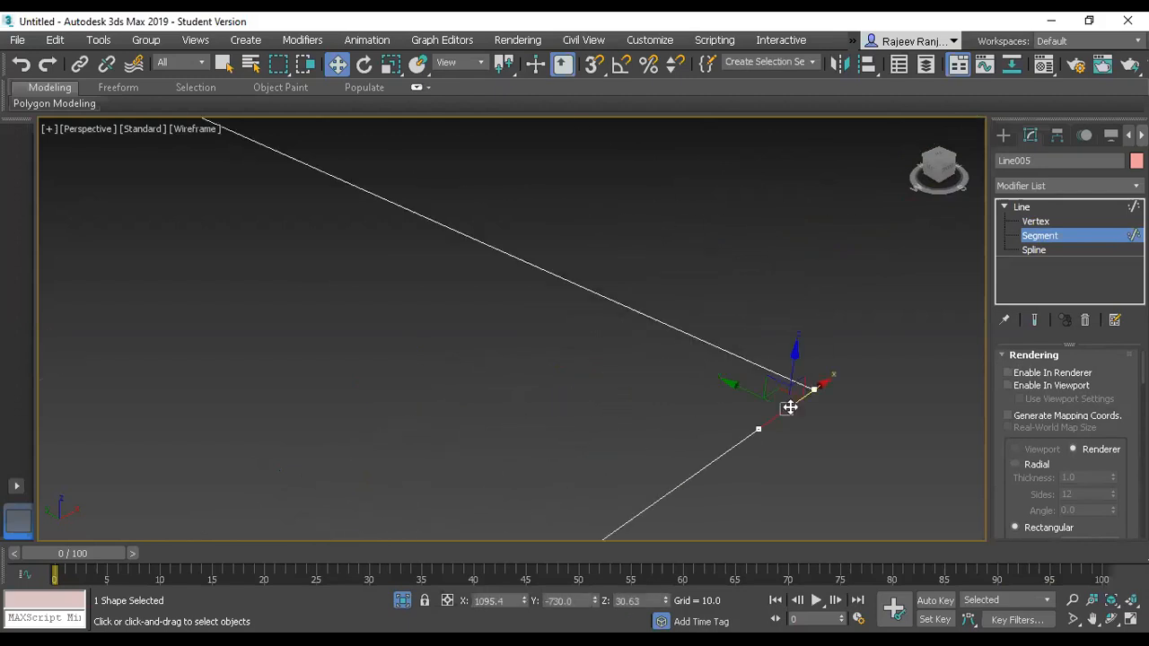
pyautogui.click(712, 345)
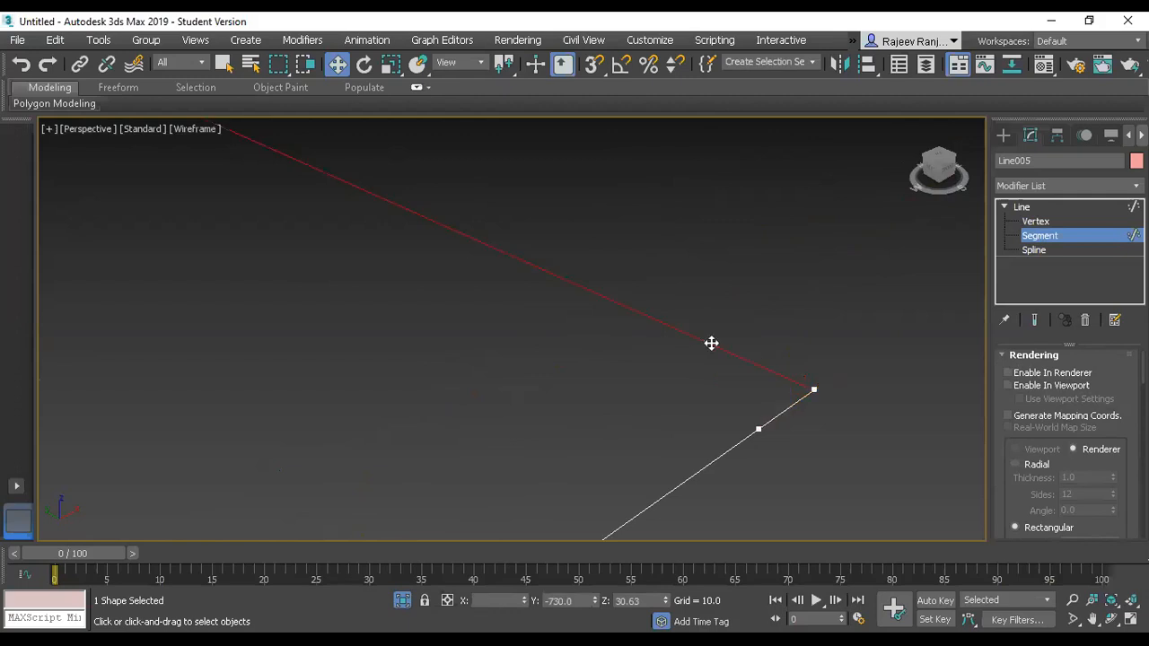
pyautogui.scroll(-5, 546, 338)
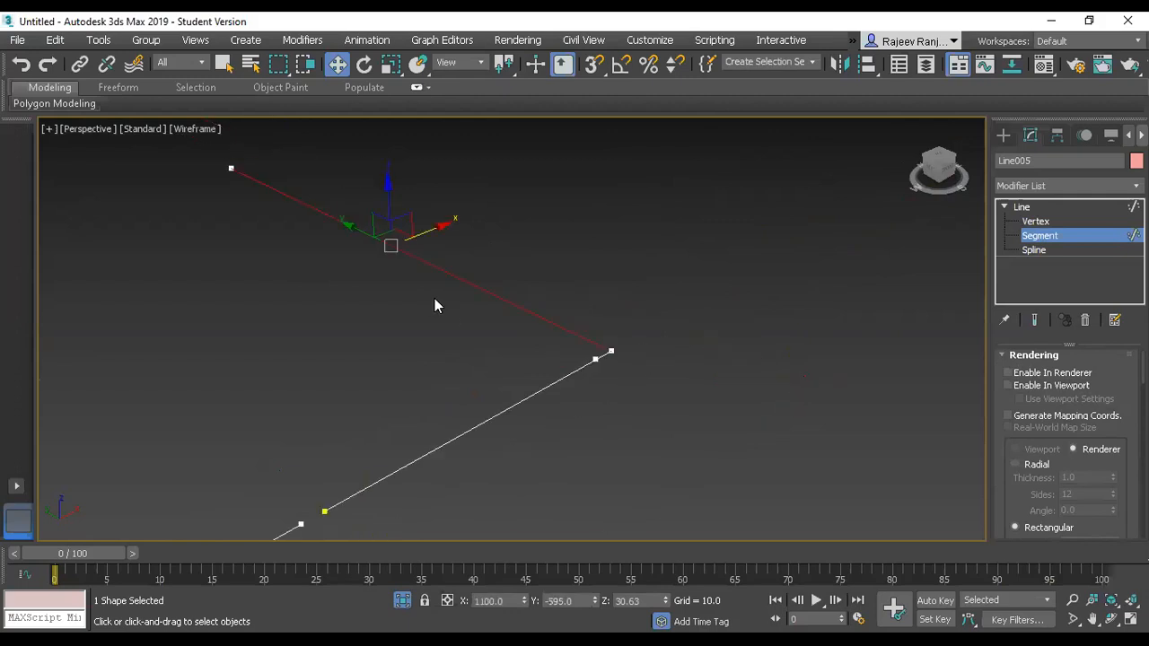
pyautogui.scroll(-10, 1035, 457)
pyautogui.scroll(-10, 1035, 458)
pyautogui.scroll(-2, 1032, 454)
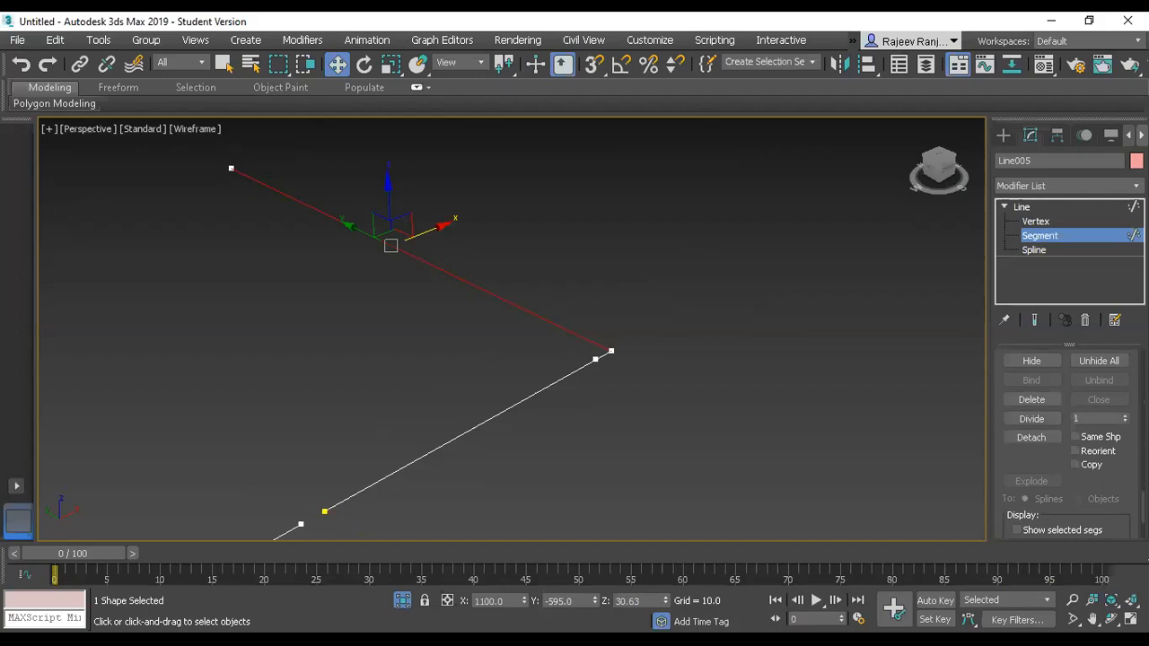
pyautogui.click(1031, 419)
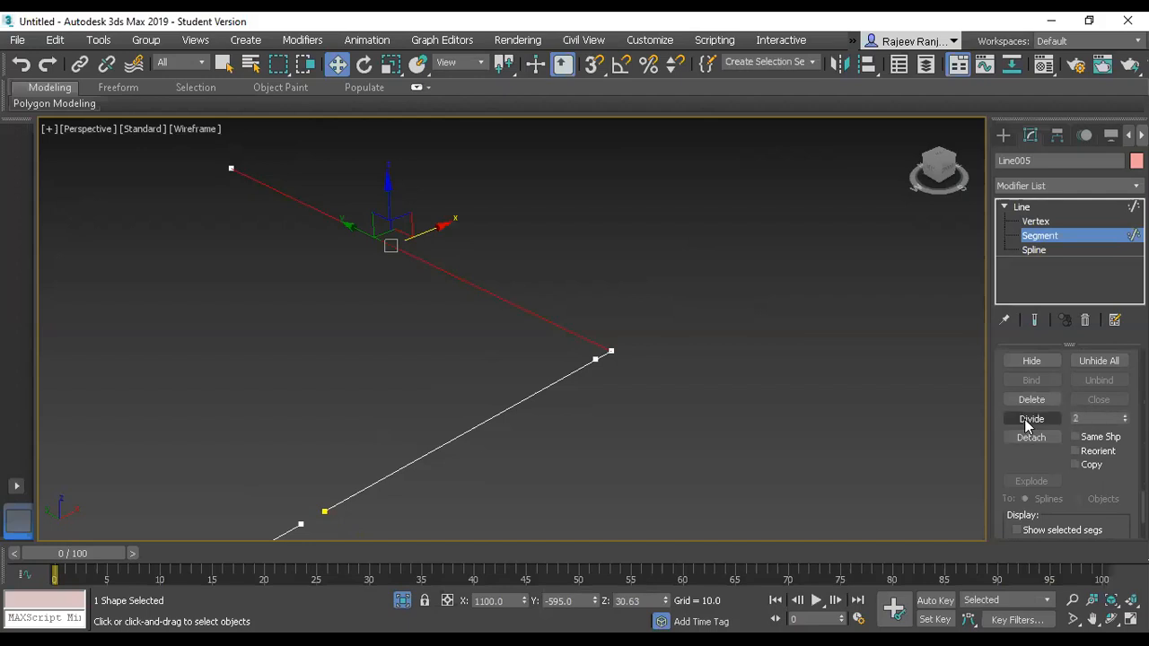
pyautogui.click(461, 279)
pyautogui.moveTo(431, 264); pyautogui.dragTo(482, 286)
pyautogui.hotkey('ctrl', 'z')
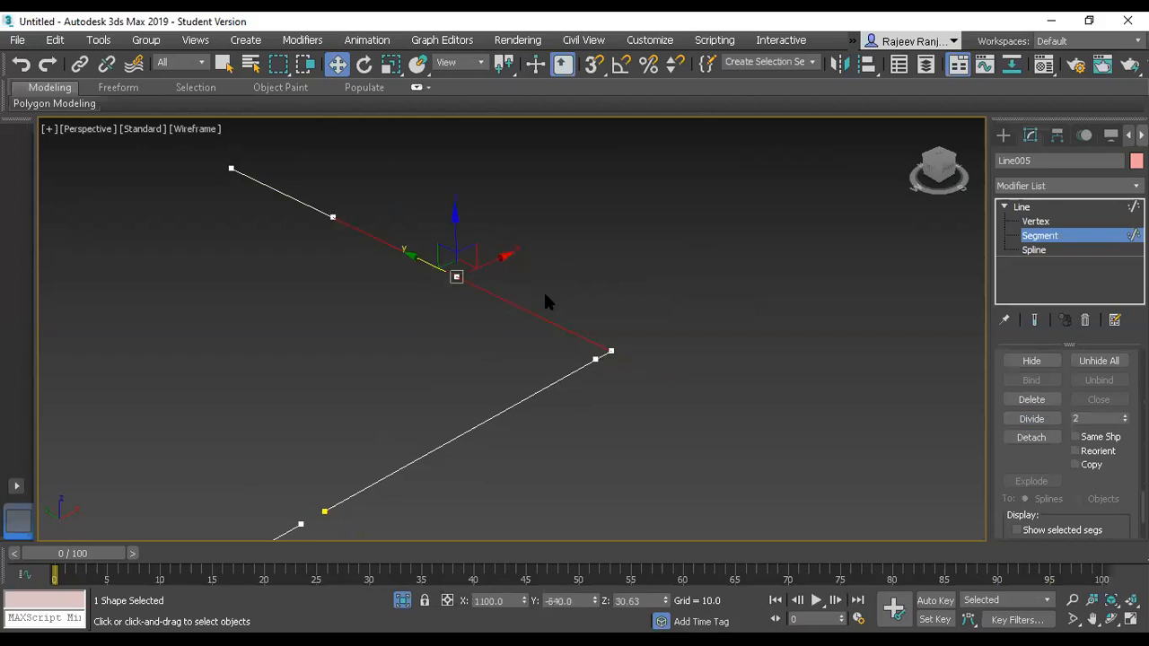
# Move the side run's two new vertices along Y, one just short of the corner and the other to about Y -587.
pyautogui.press('1')
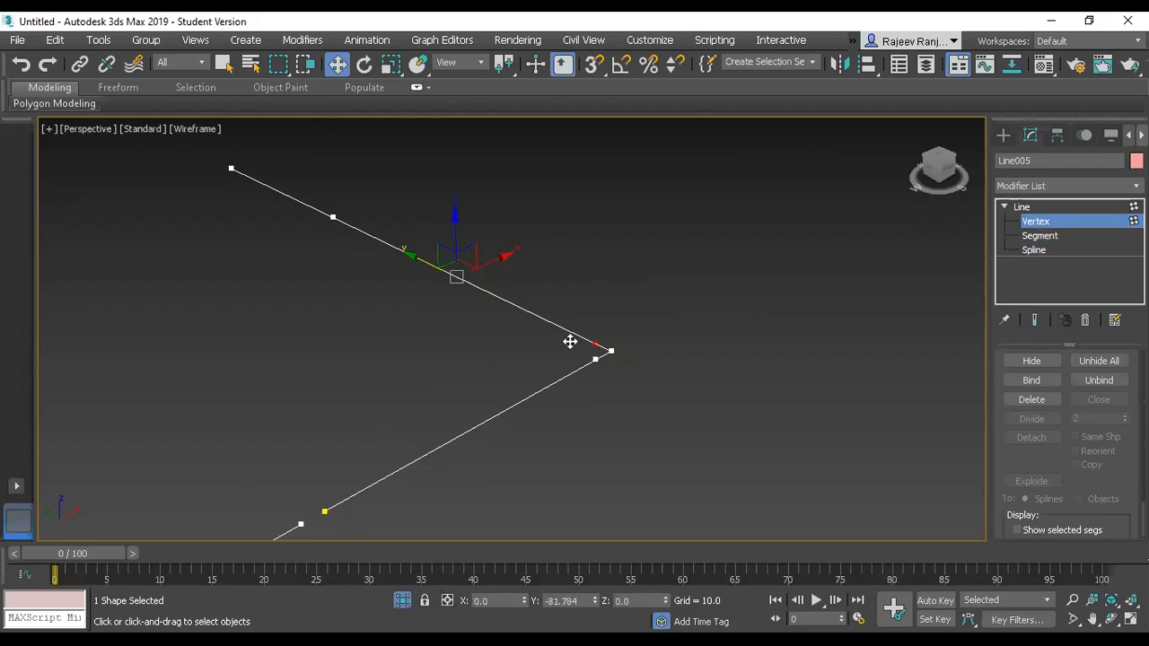
pyautogui.click(571, 339)
pyautogui.click(332, 217)
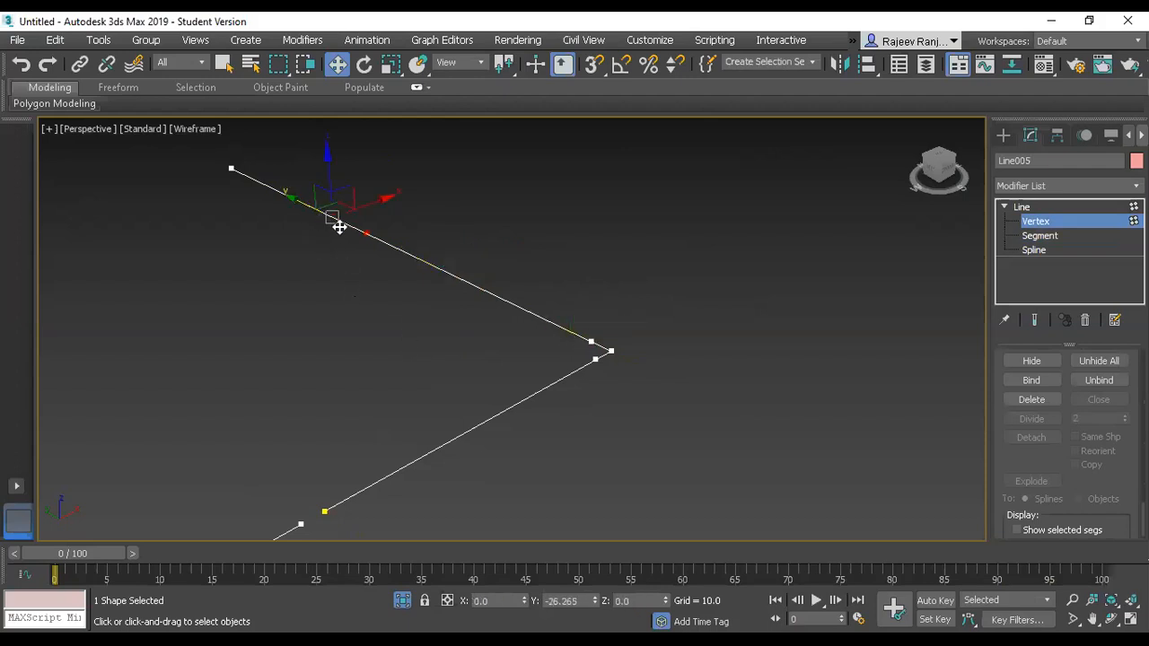
pyautogui.moveTo(346, 235); pyautogui.dragTo(350, 239)
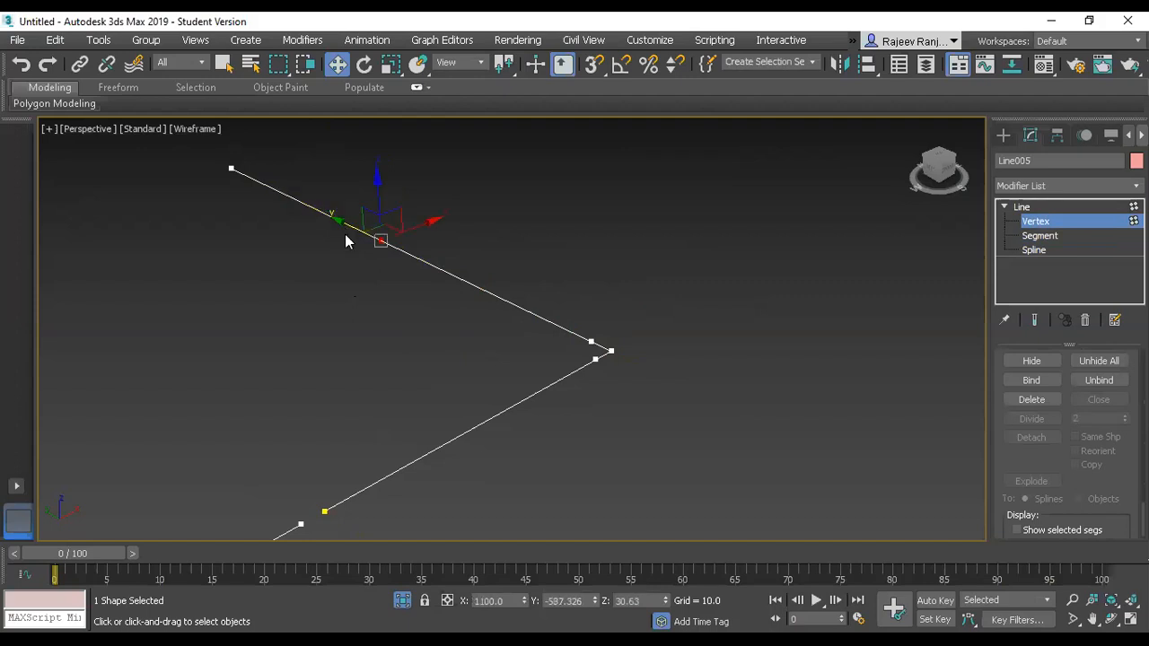
# Refine the side run with an extra vertex right beside the middle vertex.
pyautogui.rightClick(408, 269)
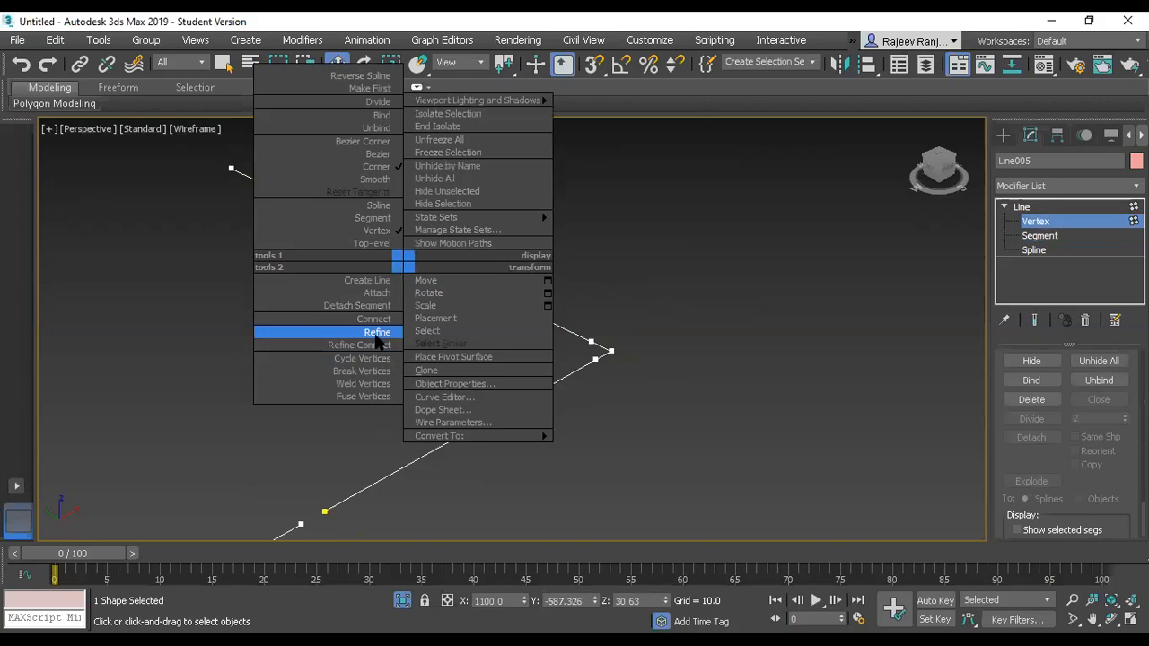
pyautogui.click(377, 330)
pyautogui.click(394, 246)
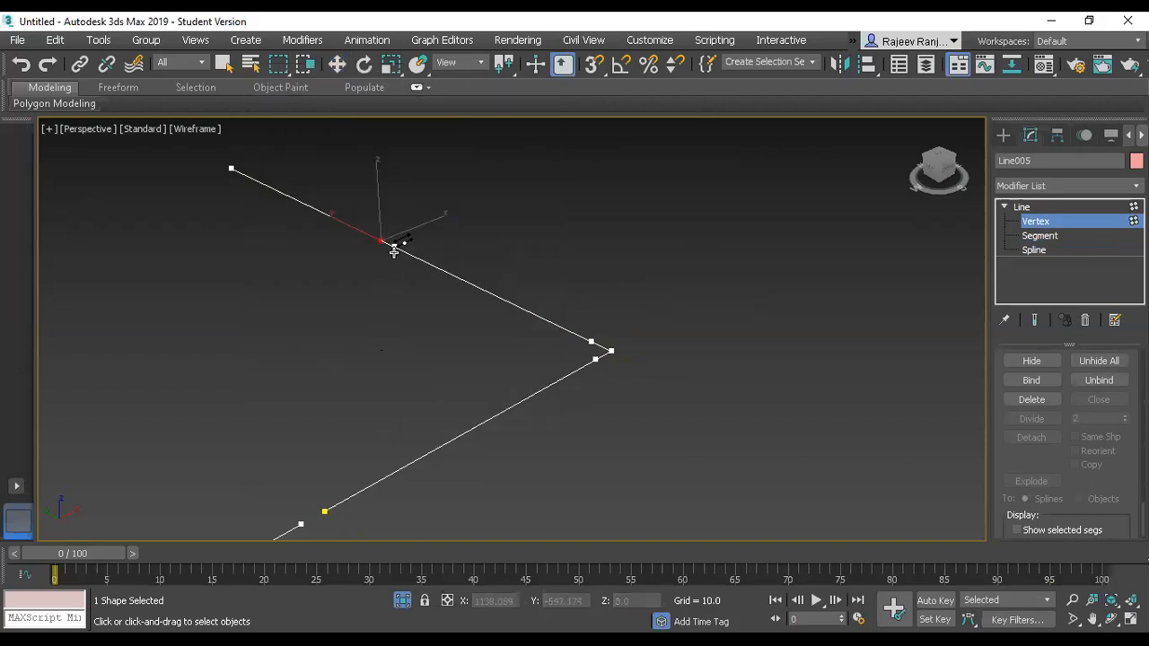
pyautogui.rightClick(354, 274)
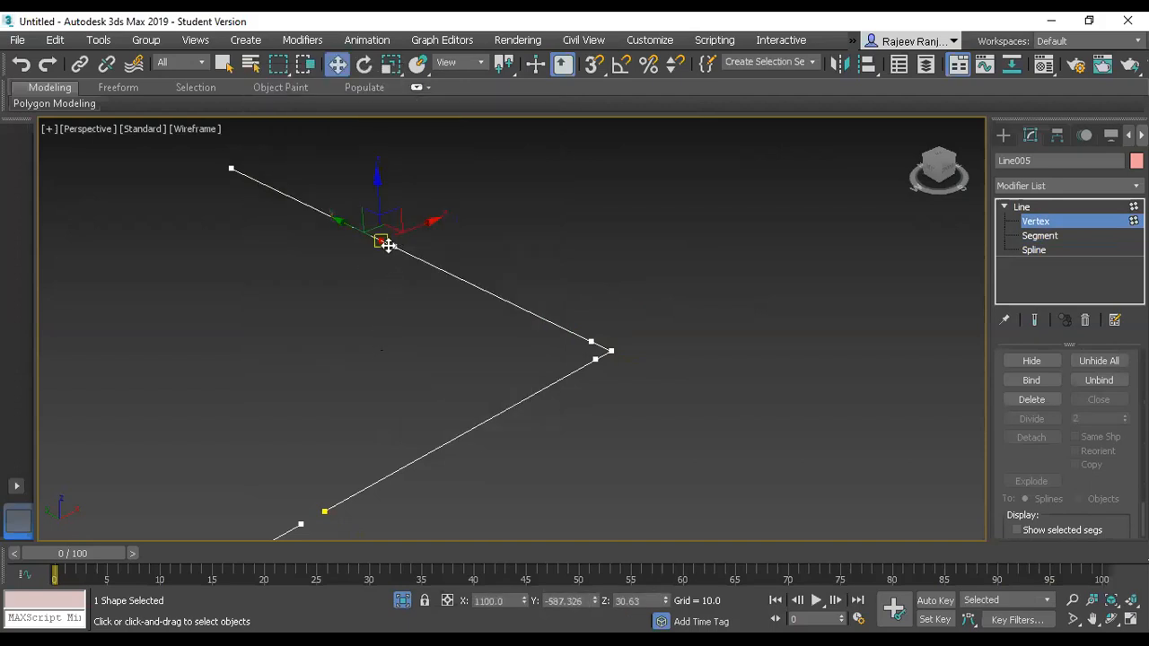
# Delete the short segment between the side run's paired middle vertices and both short segments meeting at the far corner.
pyautogui.press('2')
pyautogui.click(387, 244)
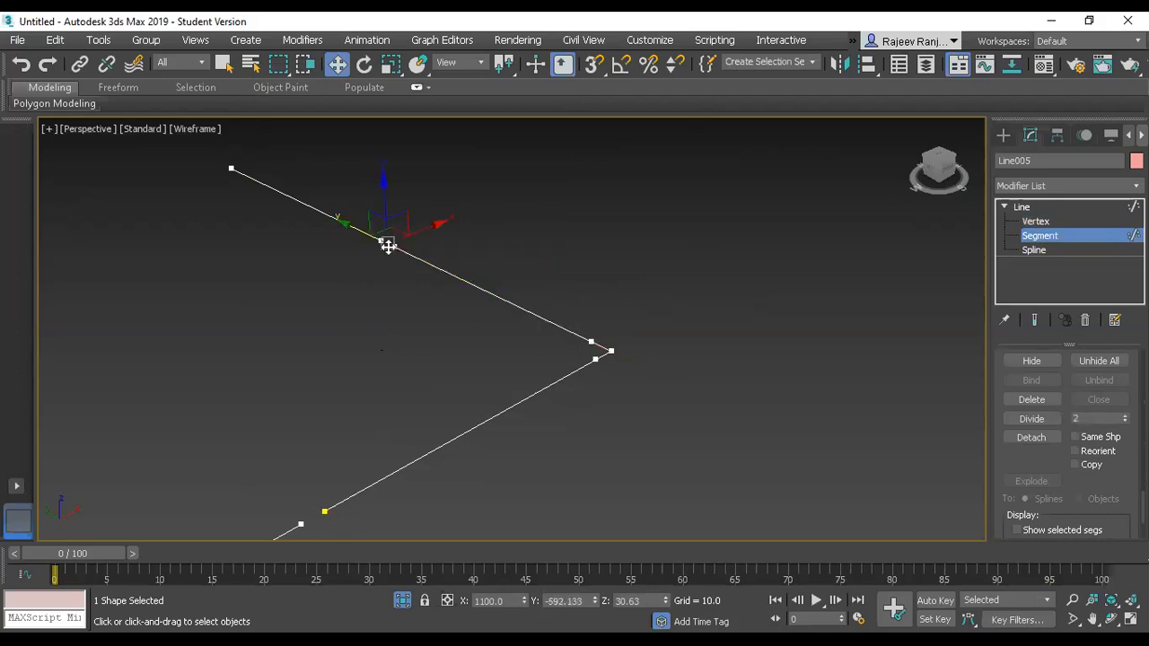
pyautogui.click(392, 286)
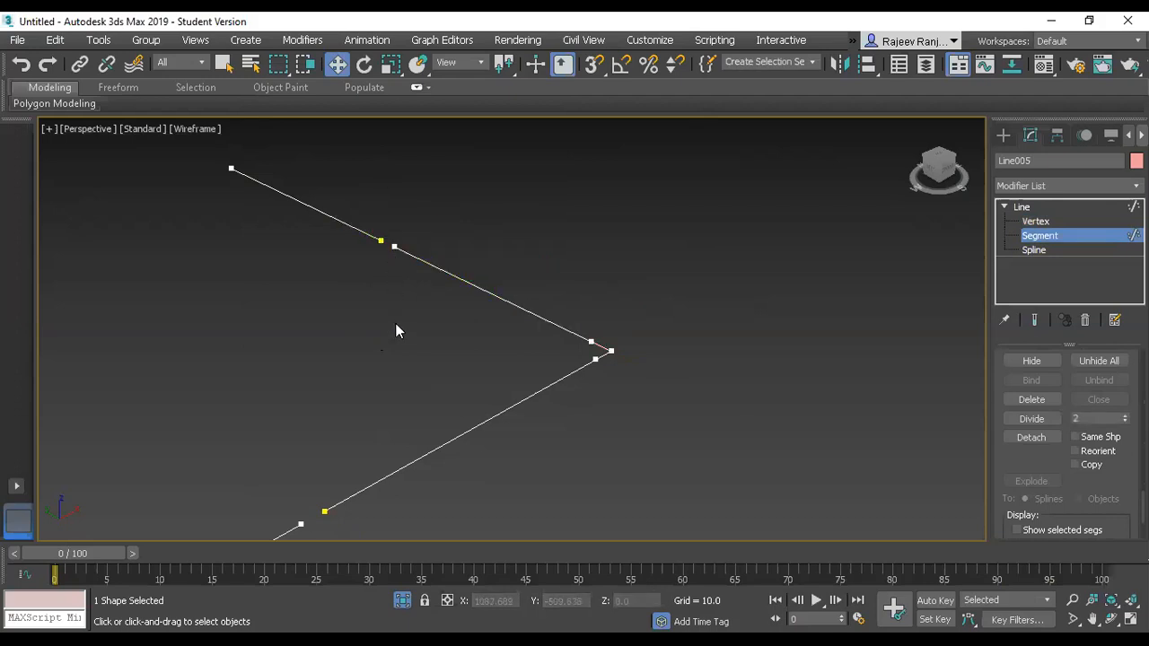
pyautogui.click(607, 350)
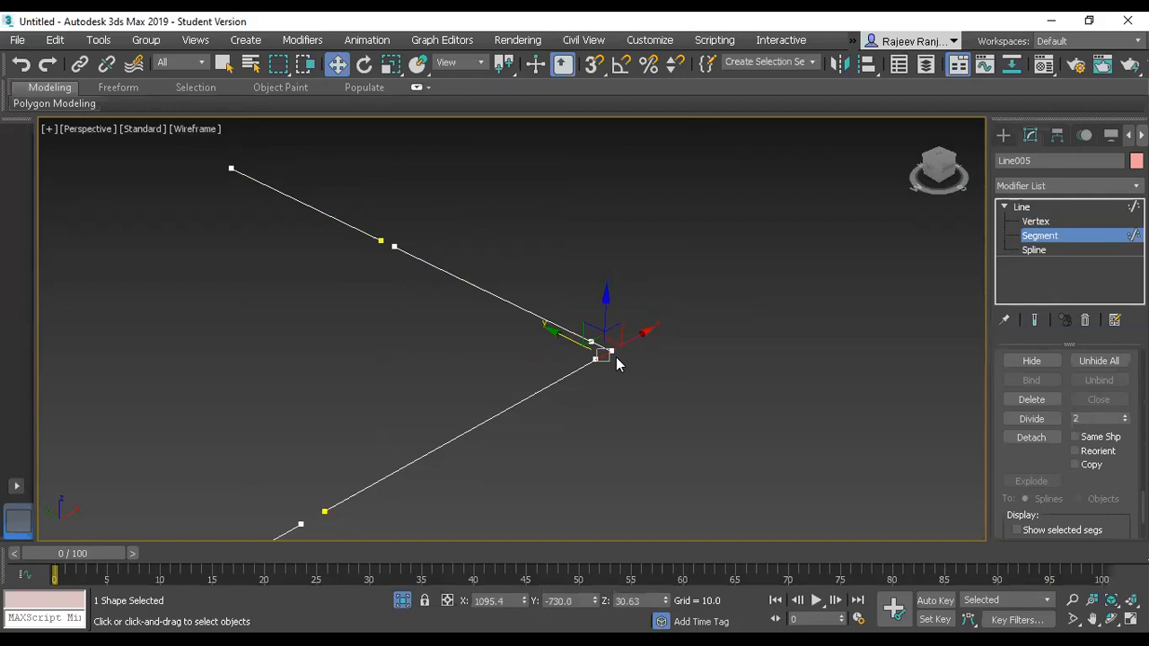
pyautogui.click(621, 354)
pyautogui.scroll(-8, 607, 348)
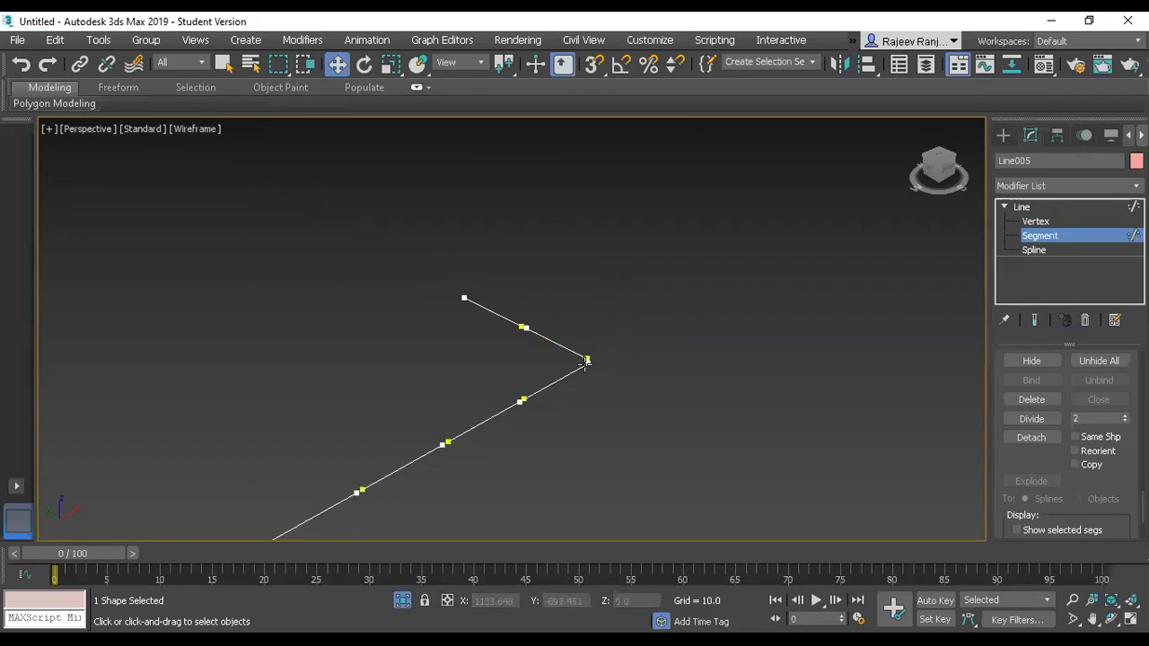
# Return to the whole line and enable its rendering in both viewport and renderer.
pyautogui.click(1039, 208)
pyautogui.scroll(3, 1032, 408)
pyautogui.scroll(15, 1034, 411)
pyautogui.scroll(3, 1041, 418)
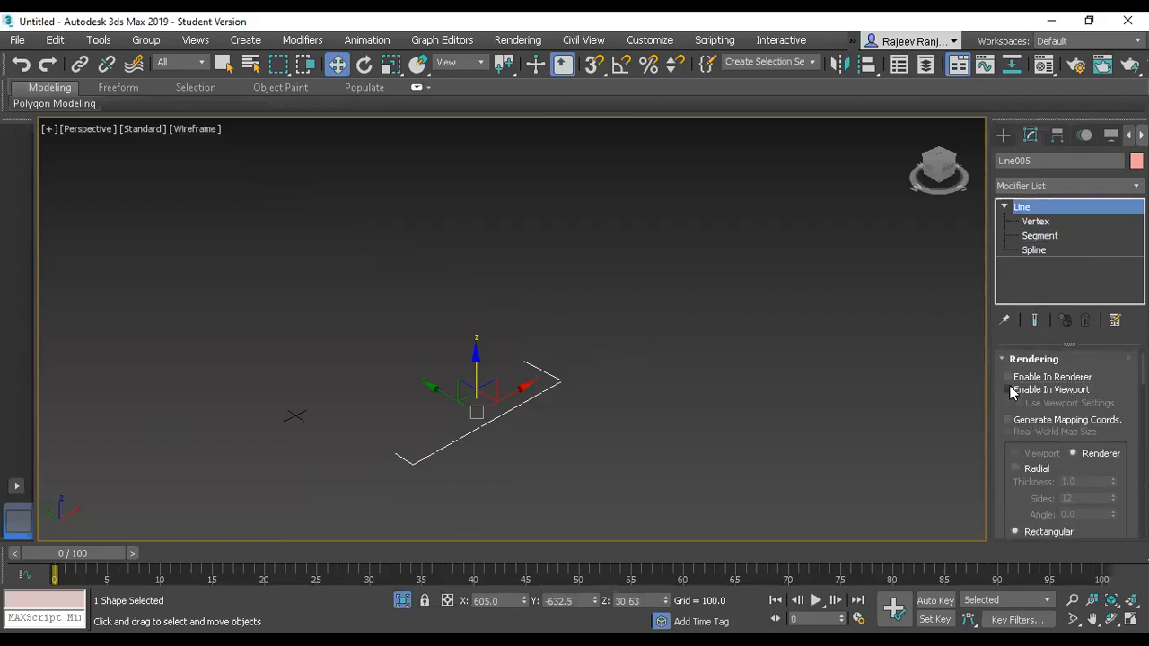
pyautogui.click(1008, 389)
pyautogui.click(1007, 377)
pyautogui.scroll(5, 534, 413)
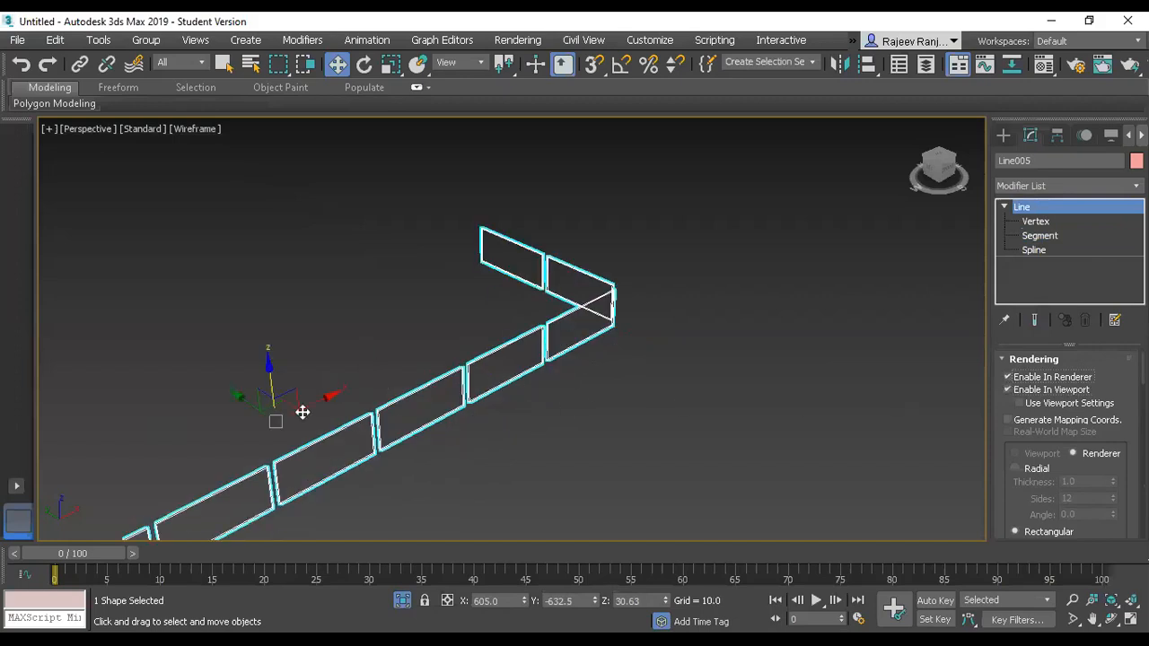
# Switch the viewport to shaded display and end isolation to show the panels with the whole building.
pyautogui.press('F3')
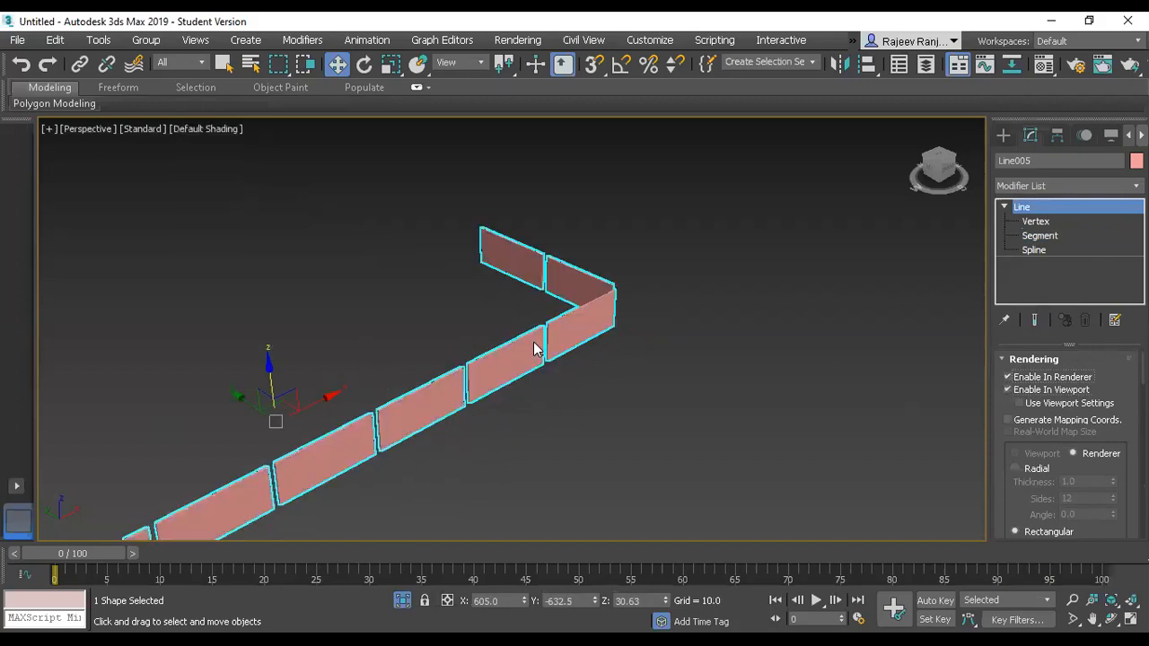
pyautogui.click(401, 601)
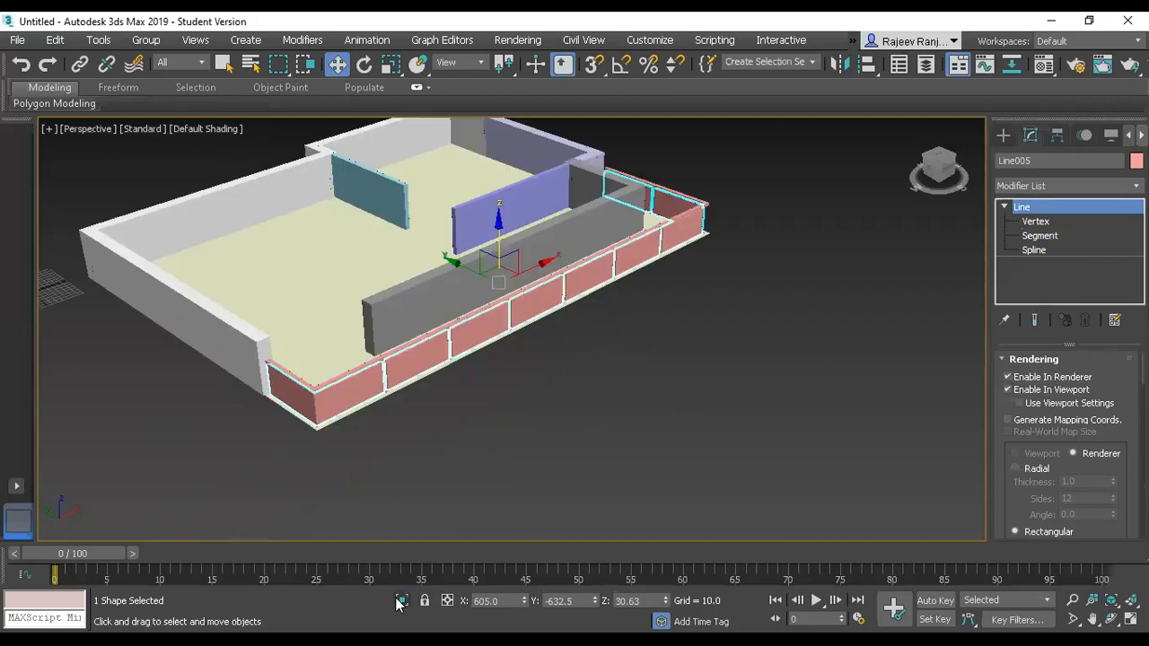
pyautogui.scroll(5, 416, 385)
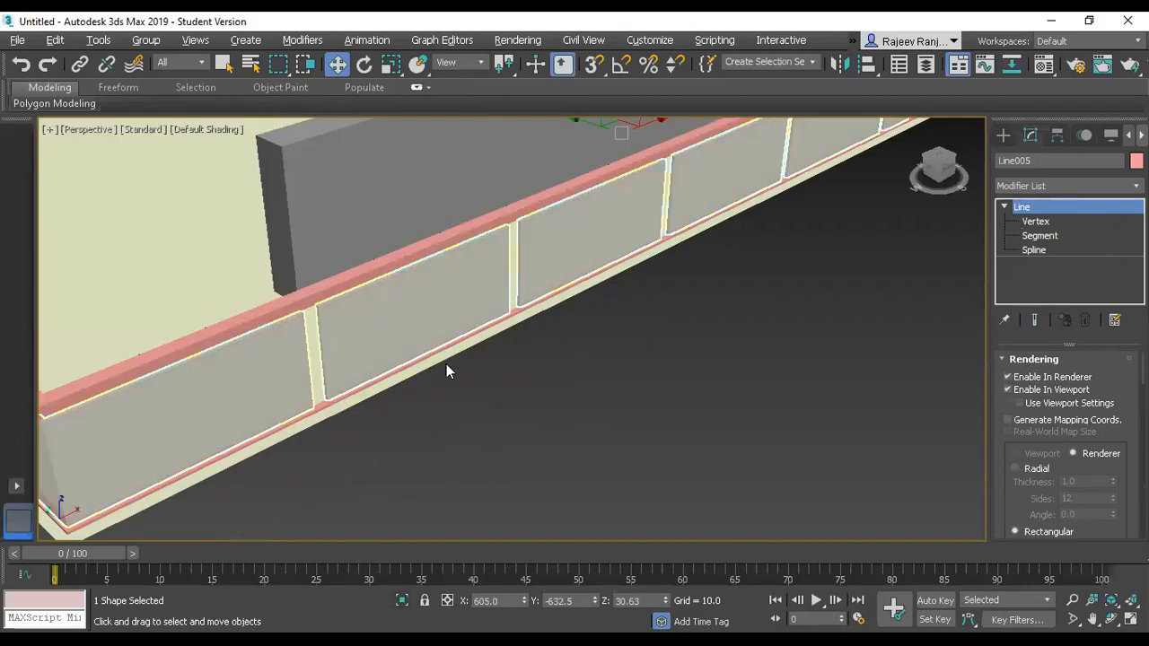
pyautogui.scroll(-6, 449, 372)
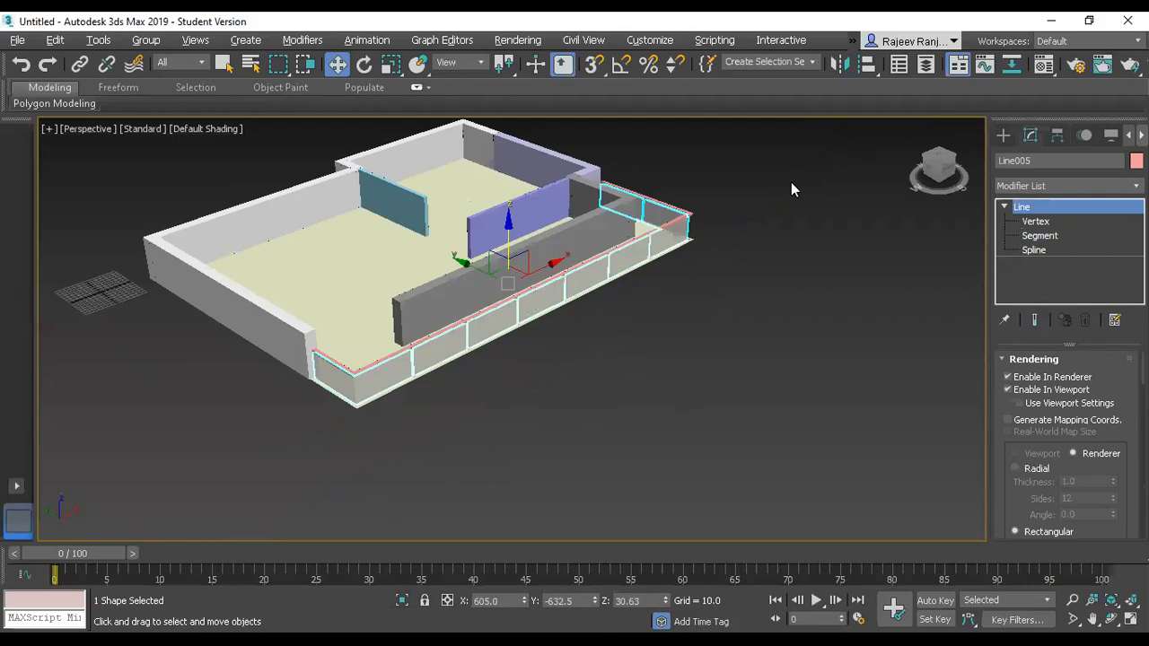
# Select the unrendered line just beneath the balcony railing and move it down along Z by about 167 units.
pyautogui.moveTo(939, 169); pyautogui.dragTo(898, 167)
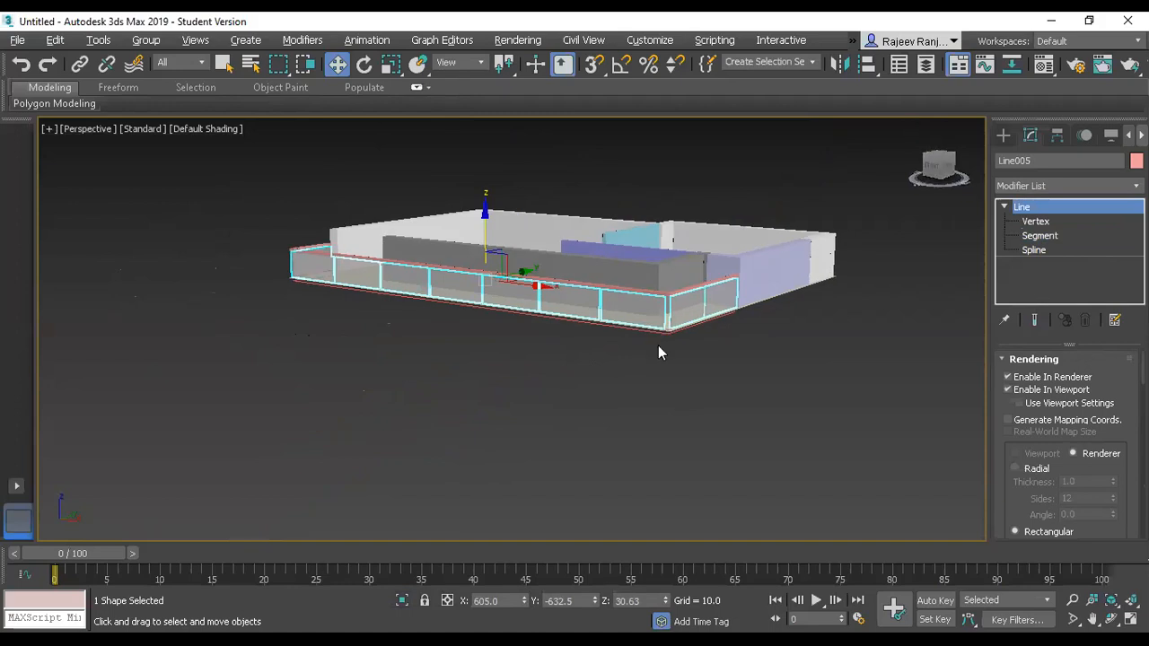
pyautogui.scroll(5, 654, 346)
pyautogui.scroll(-2, 678, 205)
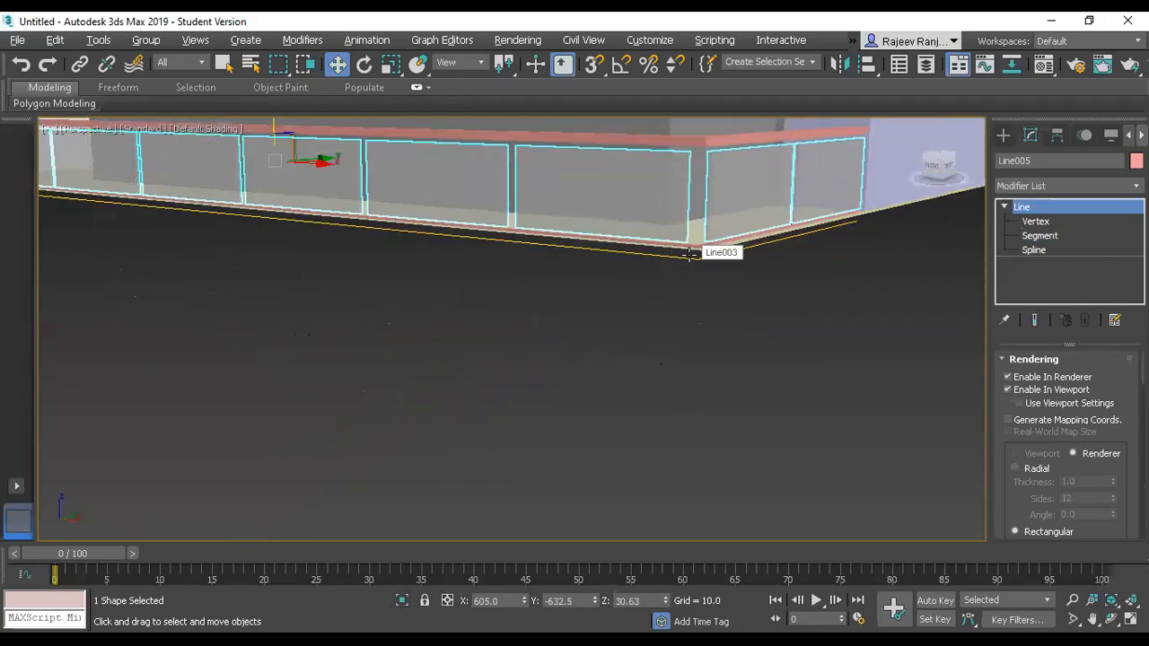
pyautogui.click(667, 286)
pyautogui.scroll(-4, 646, 286)
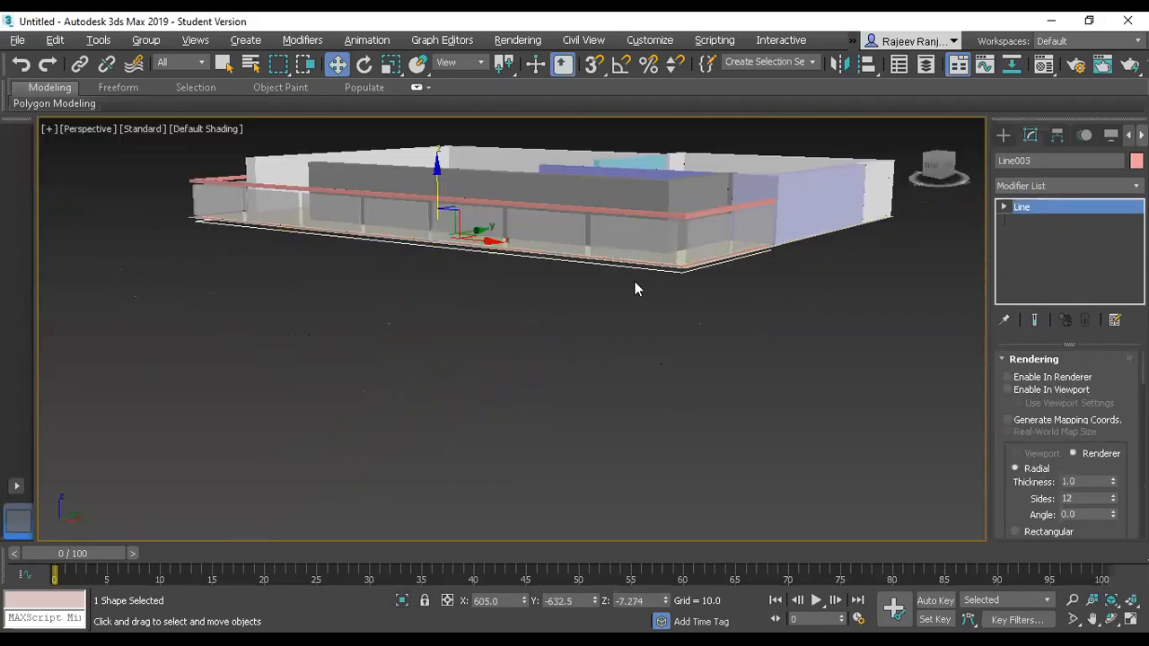
pyautogui.moveTo(436, 183); pyautogui.dragTo(439, 282)
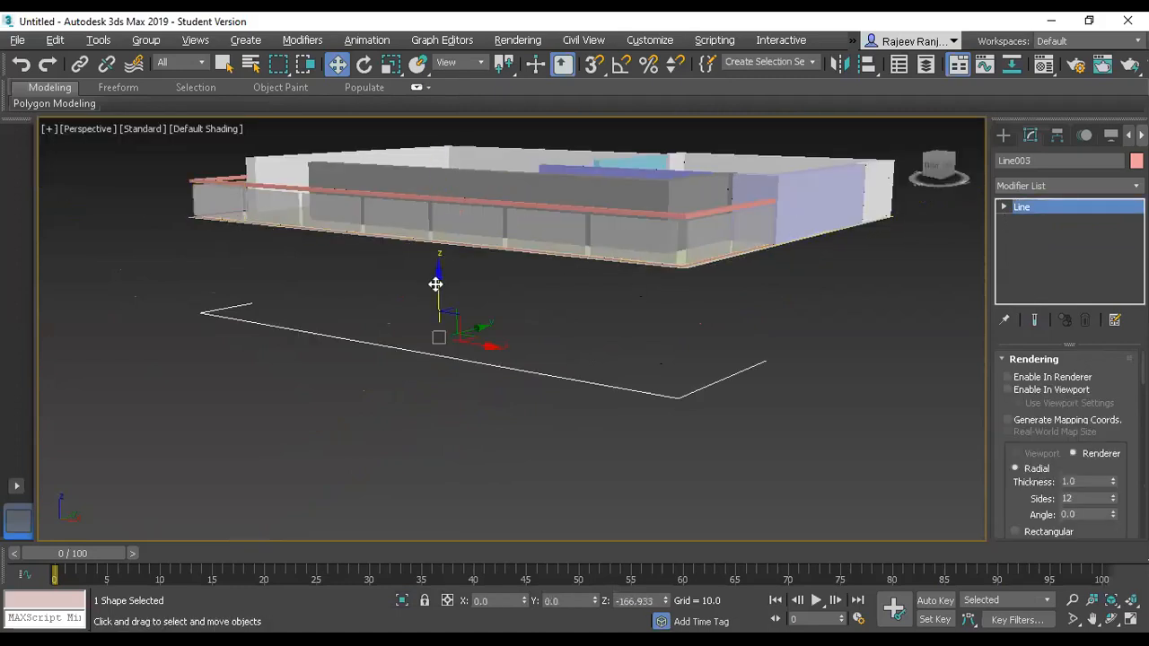
# Select the balcony's top rail and lower it along Z to about 58.25 onto the panels.
pyautogui.scroll(4, 638, 192)
pyautogui.click(653, 249)
pyautogui.click(576, 249)
pyautogui.scroll(-4, 540, 260)
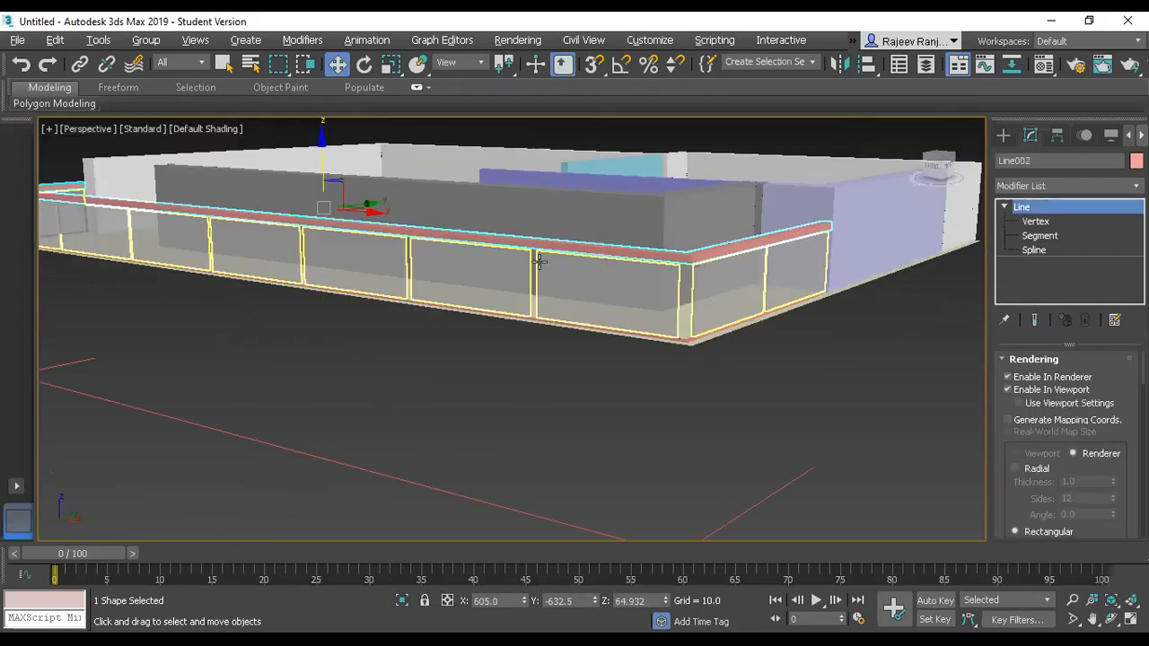
pyautogui.moveTo(322, 155); pyautogui.dragTo(321, 158)
pyautogui.scroll(3, 454, 405)
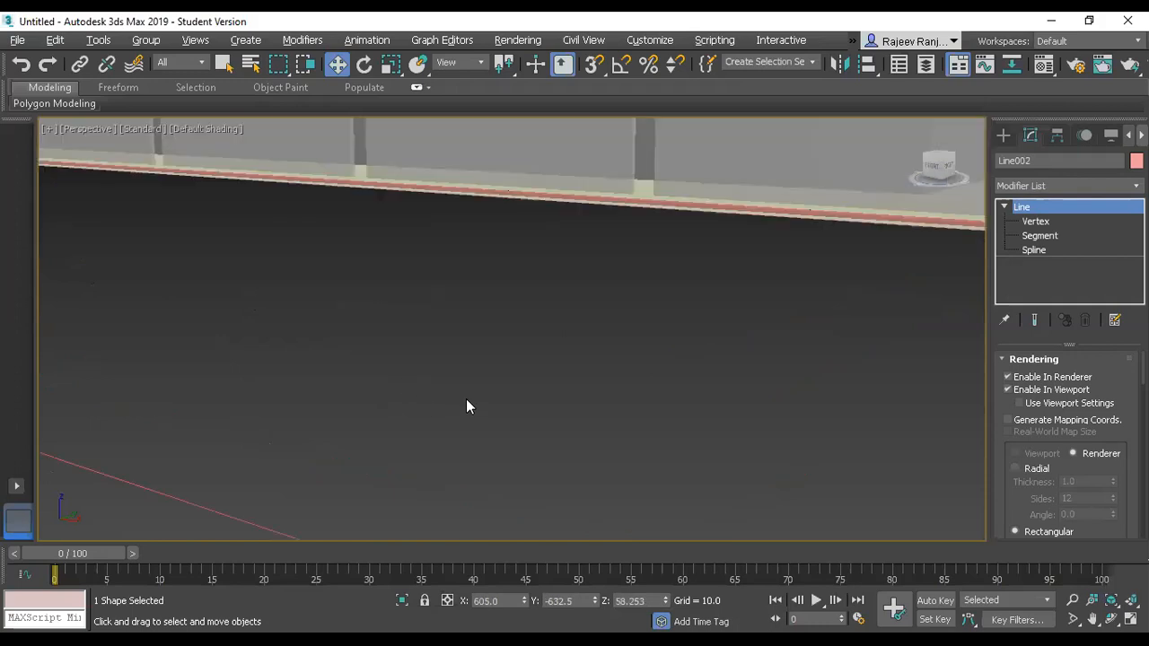
pyautogui.scroll(-4, 466, 398)
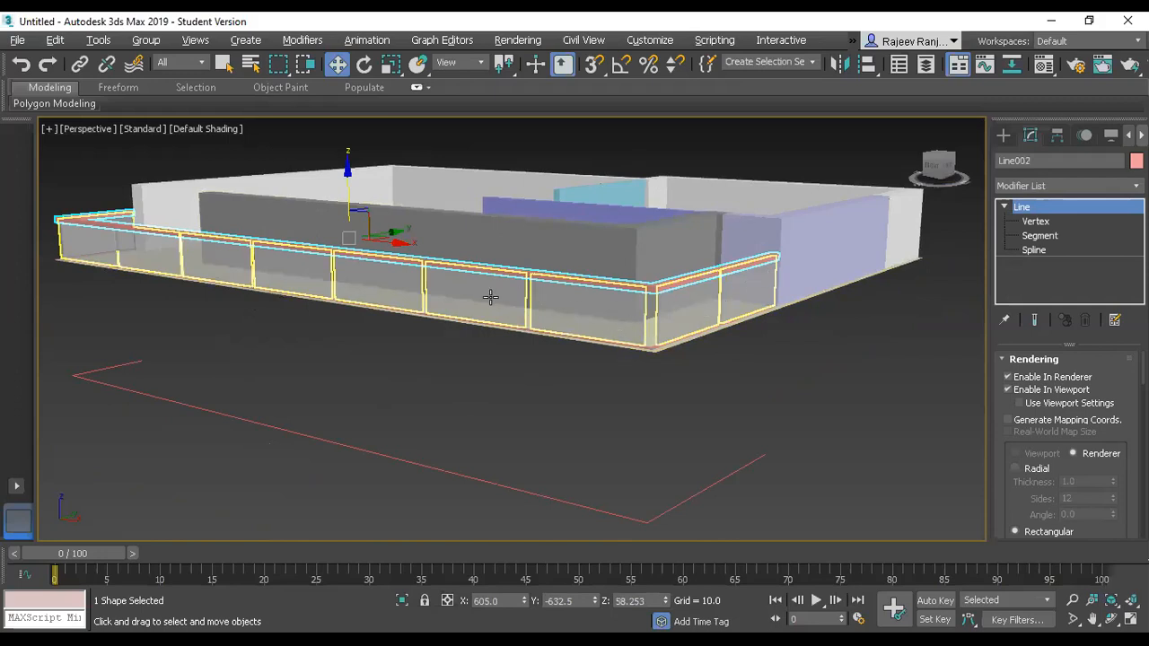
# Draw a straight vertical line in the Front view from bottom to top of the gap between two front railing panels.
pyautogui.click(749, 260)
pyautogui.hotkey('alt', 'w')
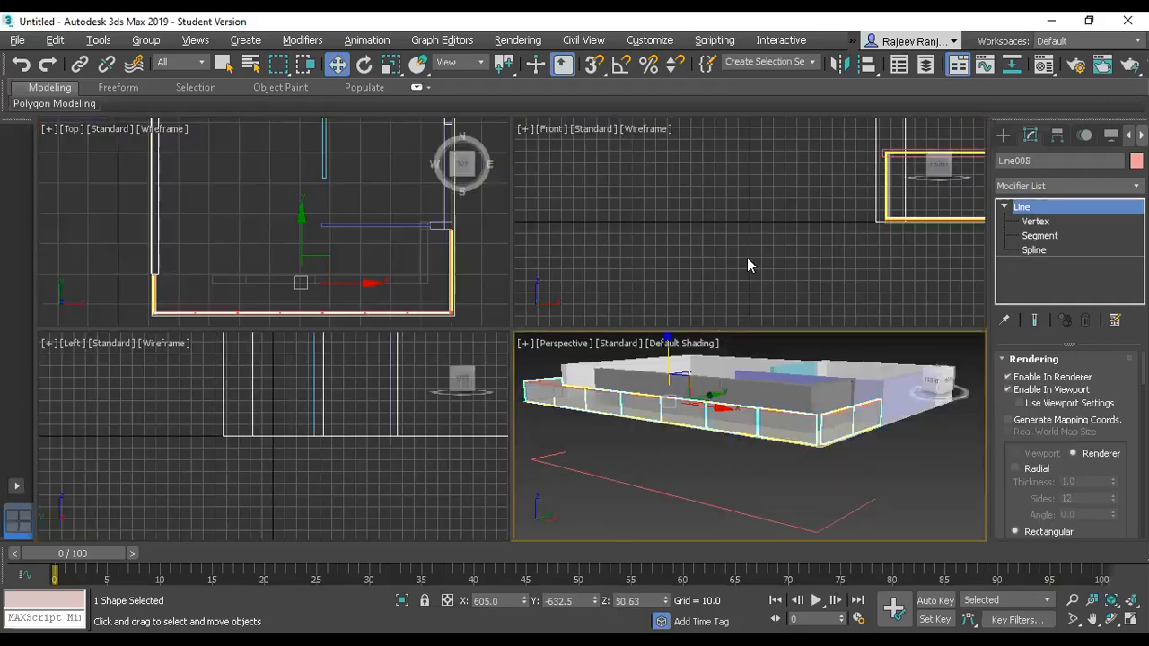
pyautogui.scroll(-4, 858, 253)
pyautogui.middleClick(860, 255)
pyautogui.hotkey('alt', 'w')
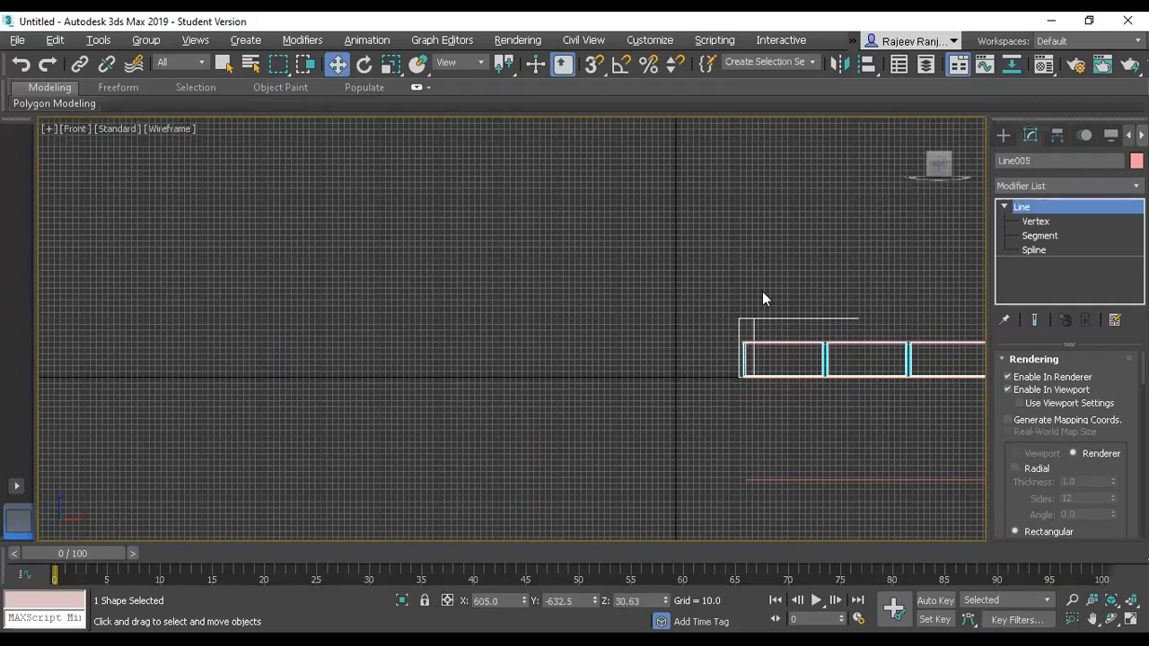
pyautogui.press('z')
pyautogui.scroll(6, 540, 283)
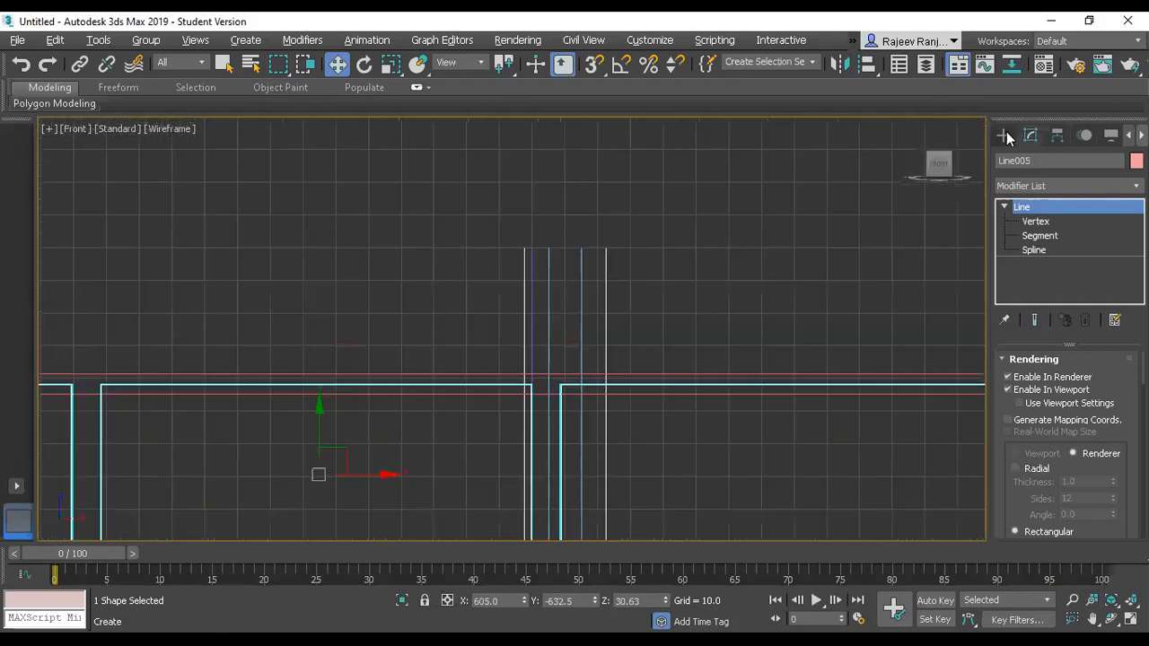
pyautogui.click(1003, 135)
pyautogui.click(1032, 250)
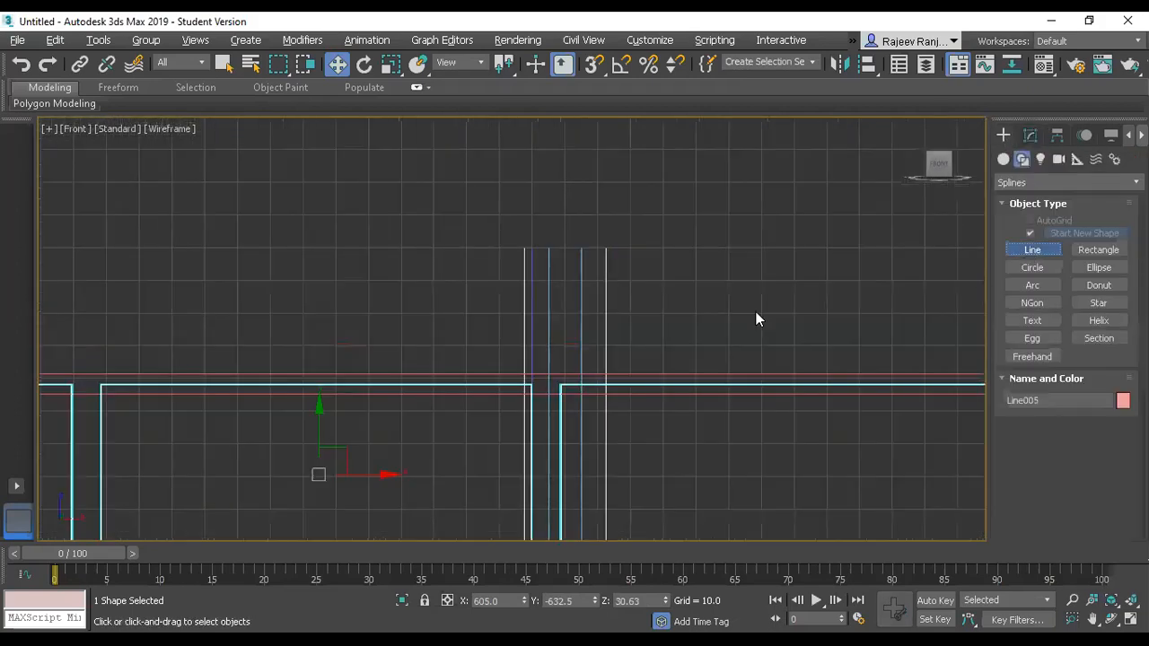
pyautogui.scroll(-2, 535, 397)
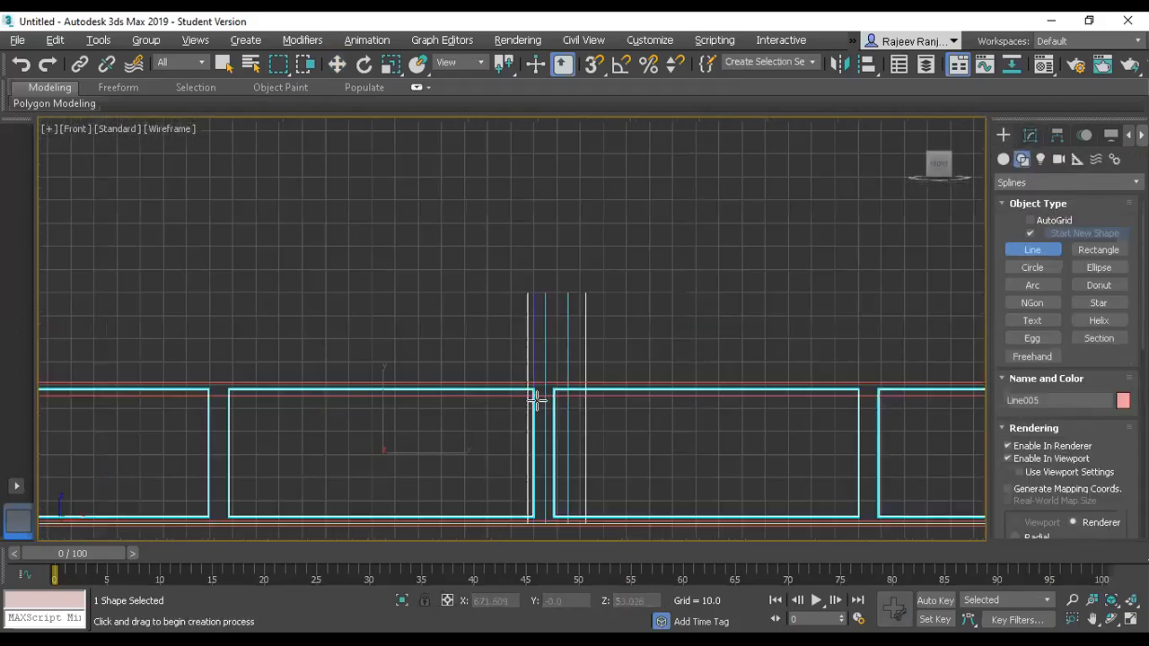
pyautogui.click(217, 516)
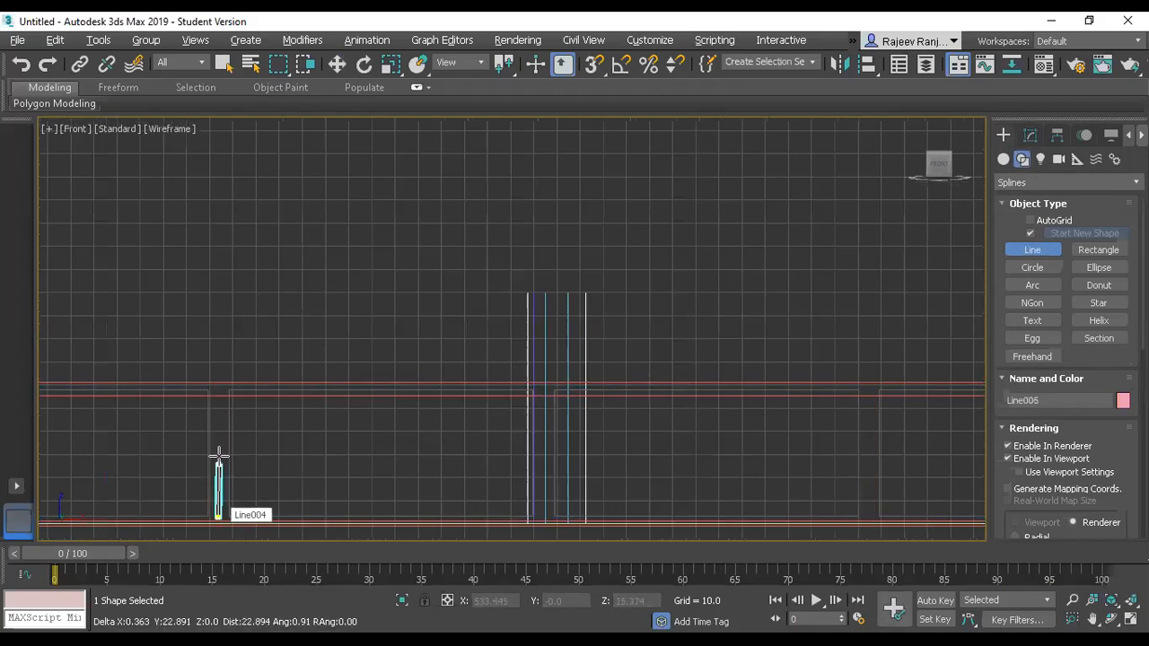
pyautogui.click(218, 391)
pyautogui.rightClick(218, 391)
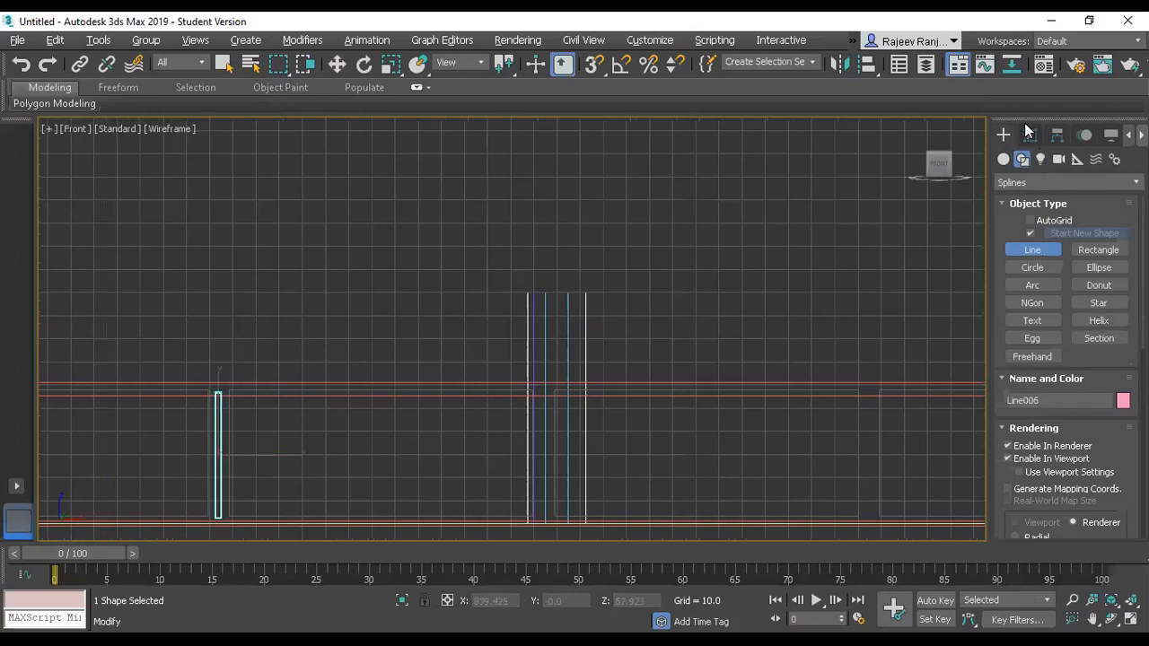
# Set the vertical line's rectangular rendering to width 6.2 and length 6.
pyautogui.click(1030, 135)
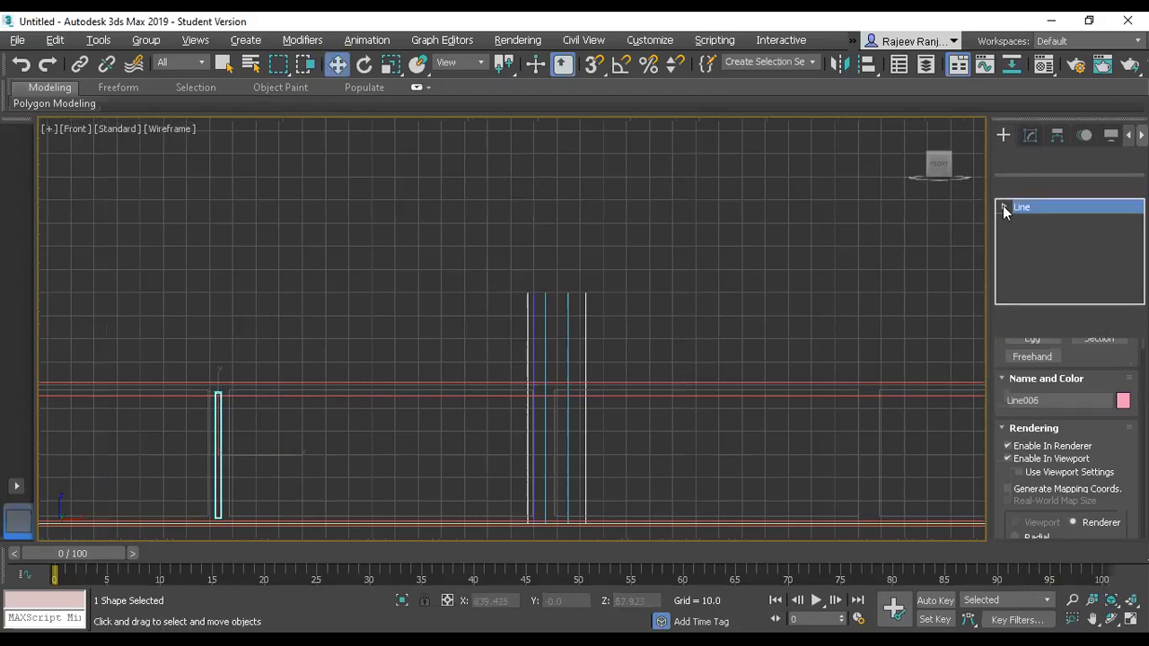
pyautogui.scroll(-6, 1040, 473)
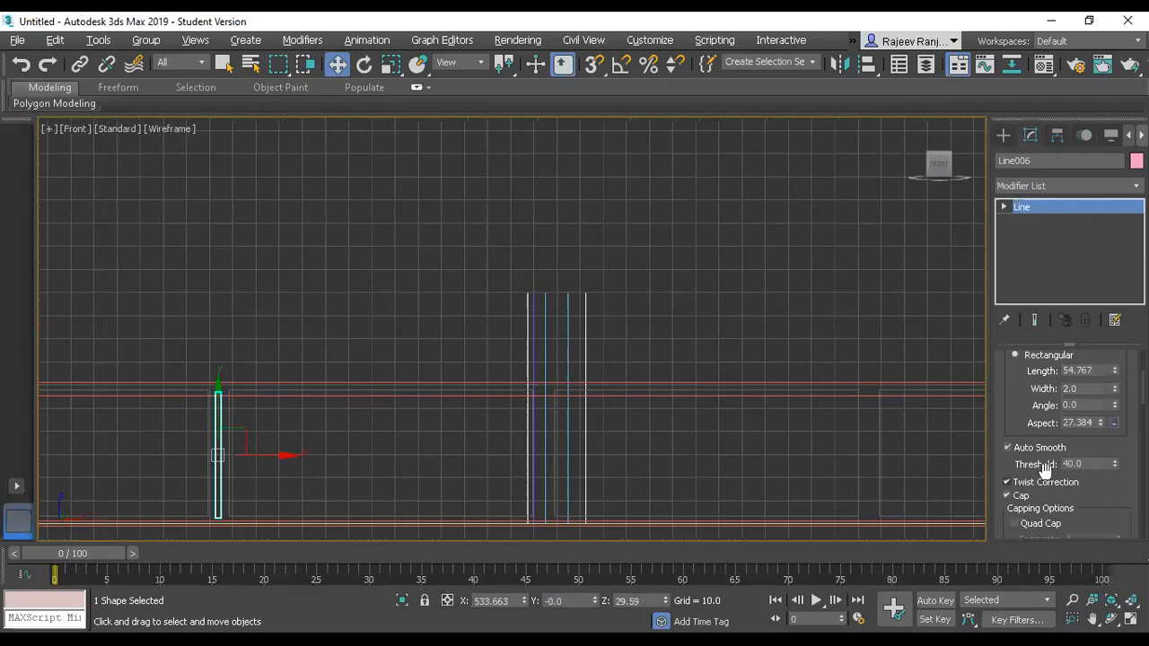
pyautogui.scroll(3, 1086, 491)
pyautogui.moveTo(1113, 419); pyautogui.dragTo(1023, 402)
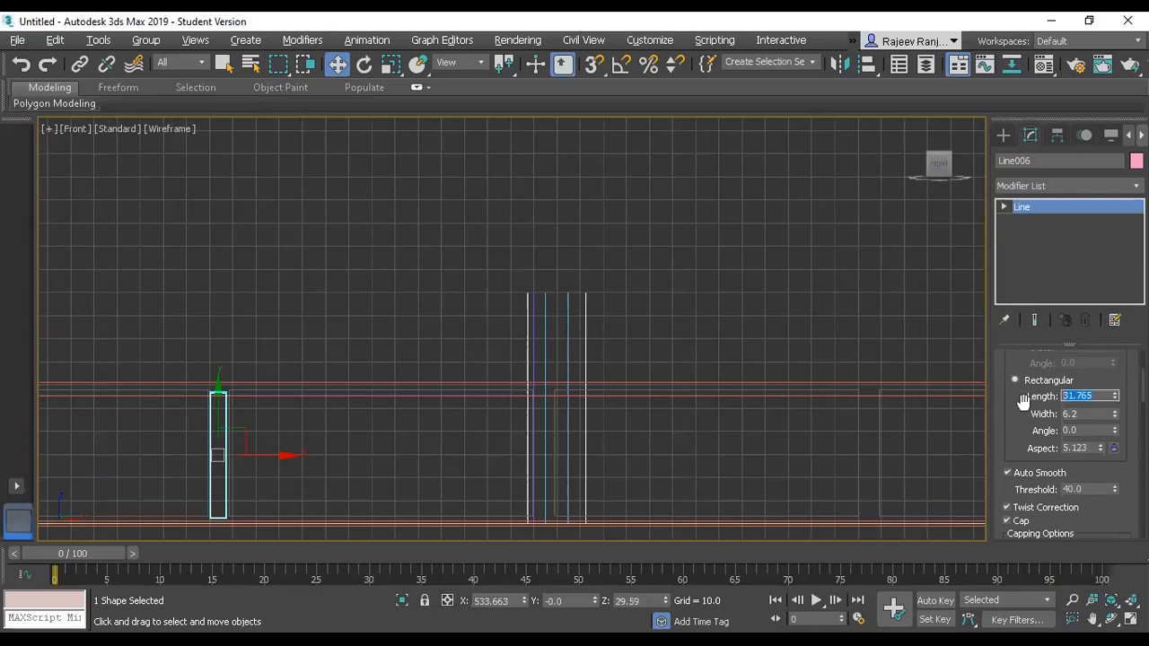
pyautogui.write('6')
pyautogui.press('Return')
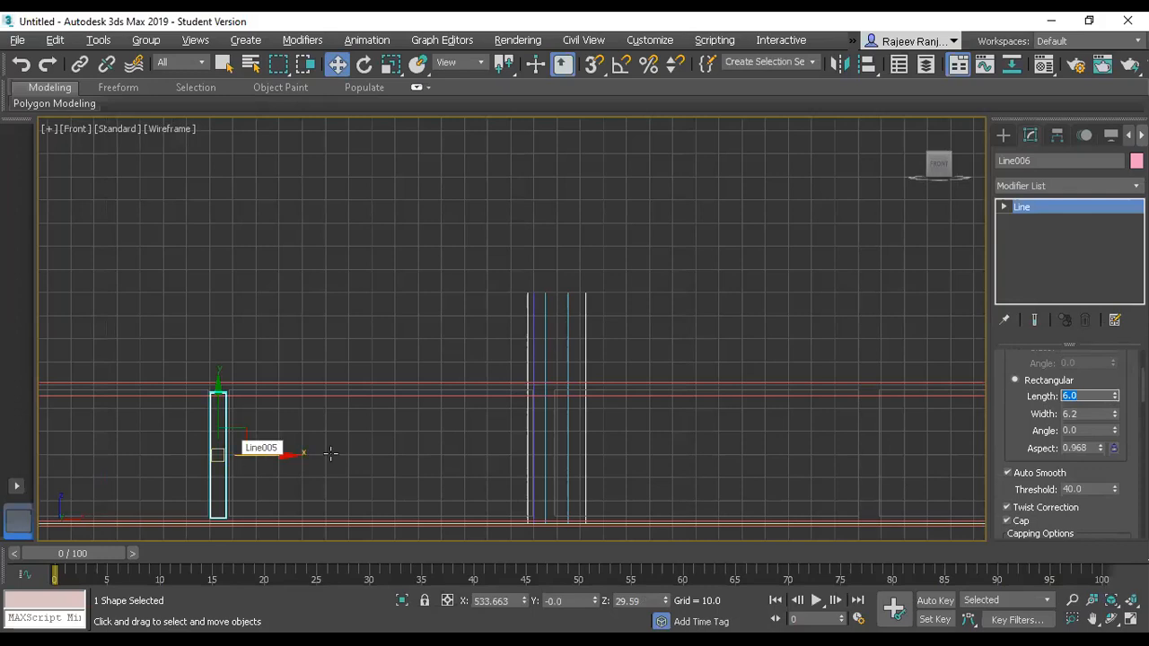
# Move the post along Y to about -731.66 in the Perspective view, into its gap in the front railing.
pyautogui.scroll(-2, 595, 458)
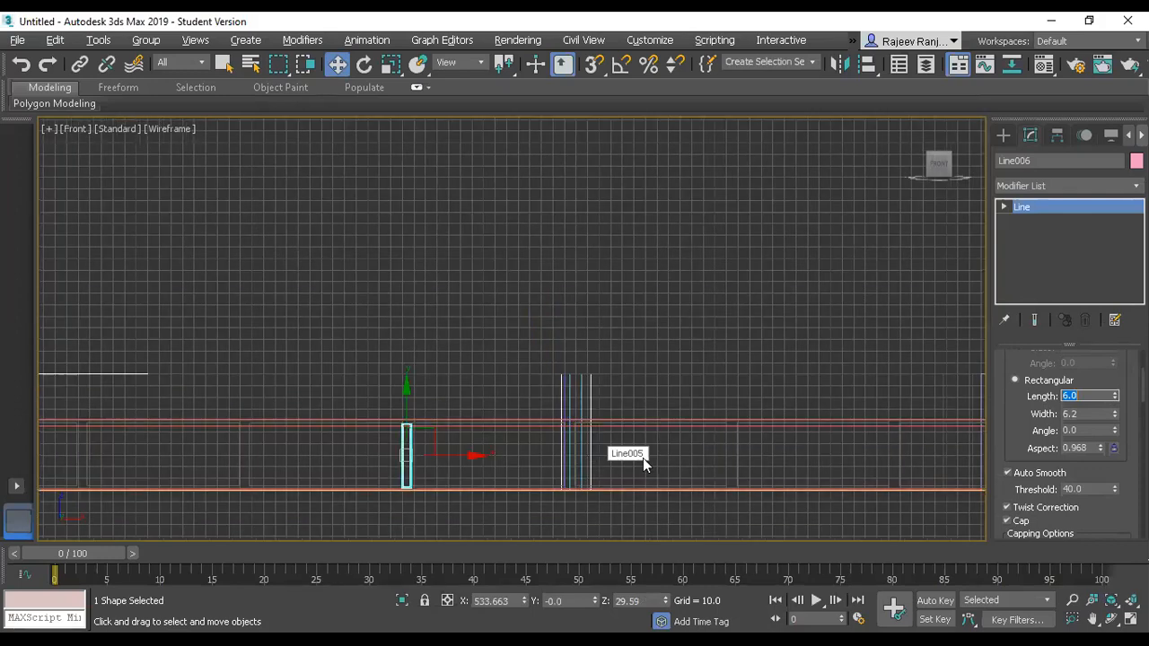
pyautogui.scroll(-2, 643, 458)
pyautogui.scroll(2, 643, 459)
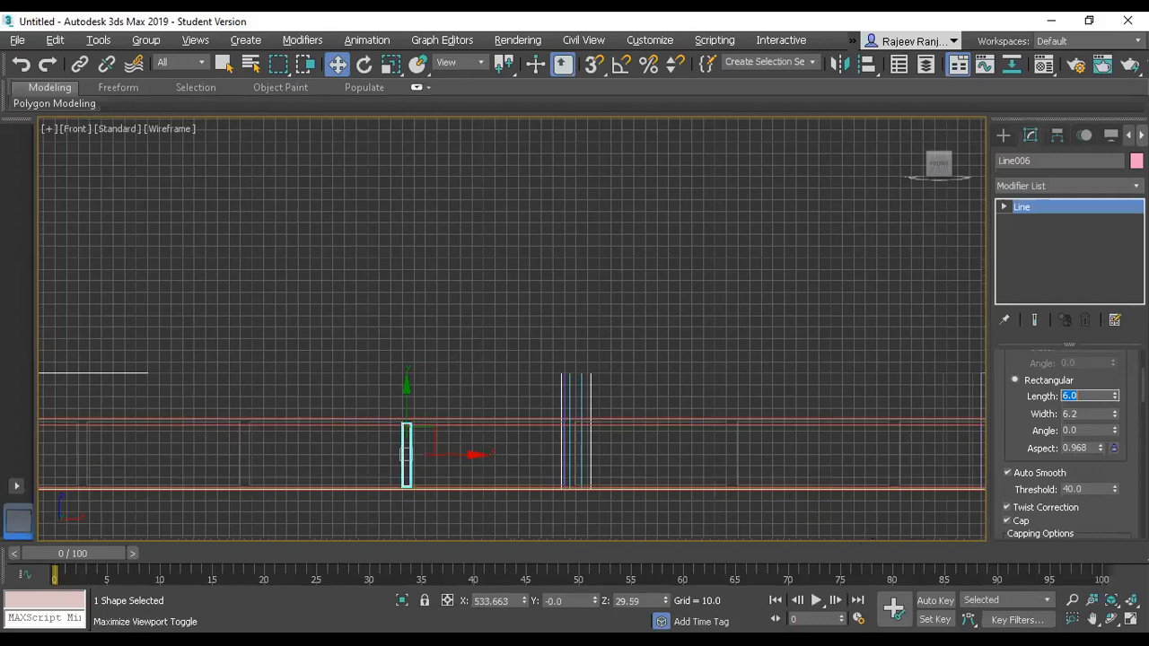
pyautogui.hotkey('alt', 'w')
pyautogui.rightClick(769, 422)
pyautogui.hotkey('alt', 'w')
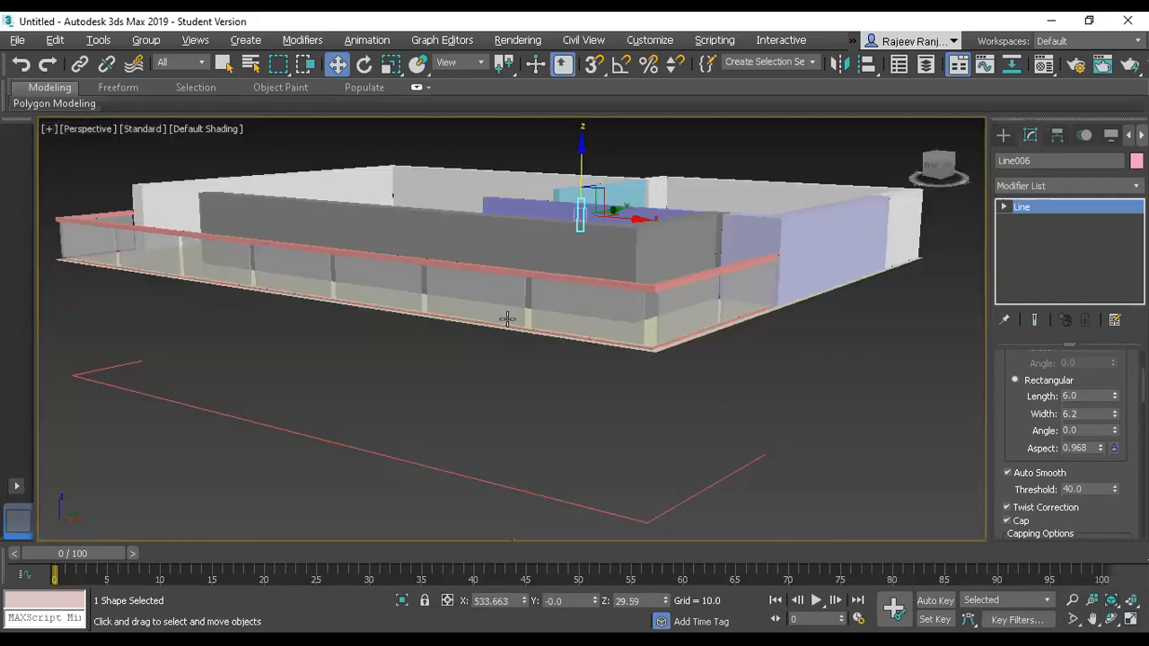
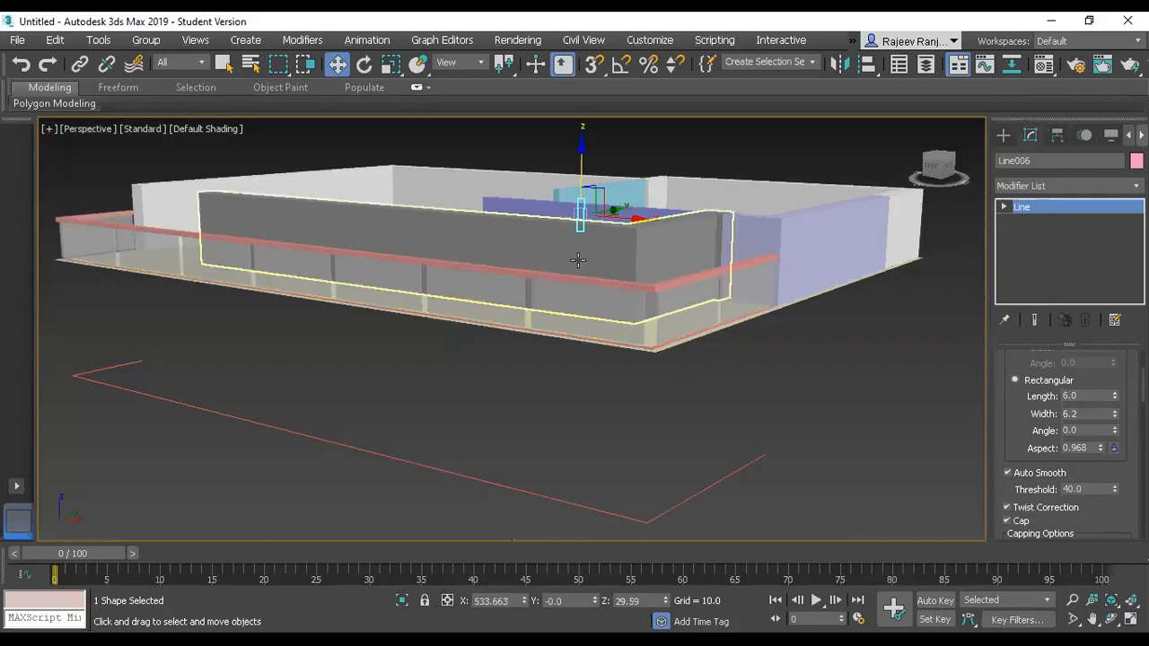
pyautogui.moveTo(616, 208); pyautogui.dragTo(299, 348)
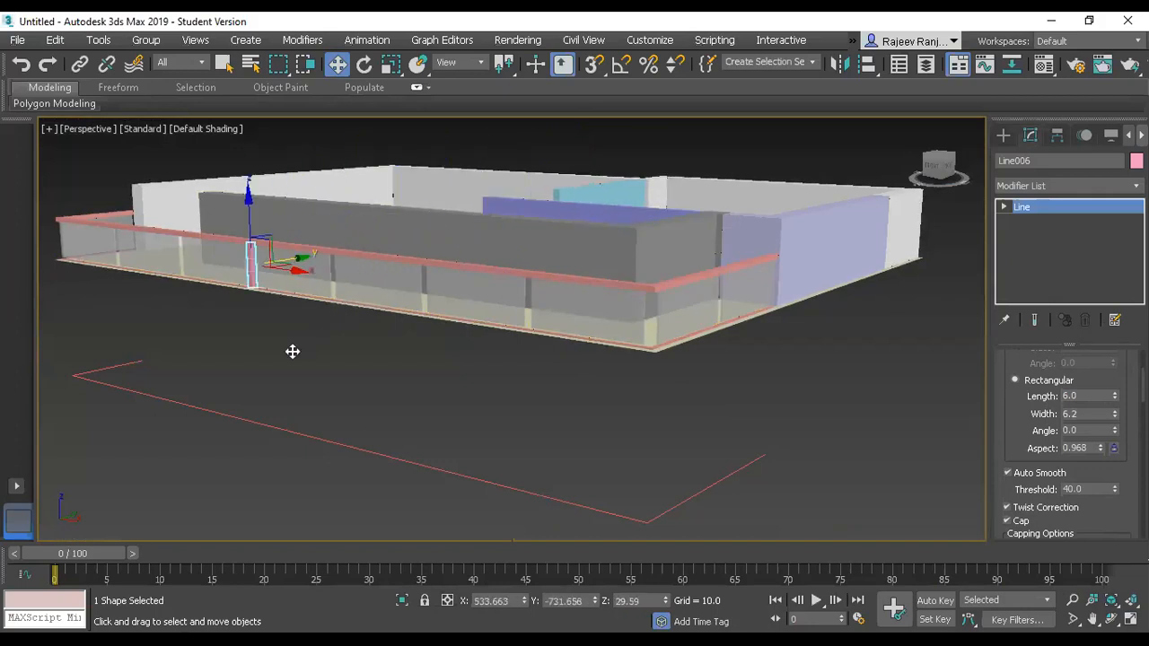
# Change the post's object colour to near-black with RGB 10, 10, 10.
pyautogui.scroll(5, 538, 230)
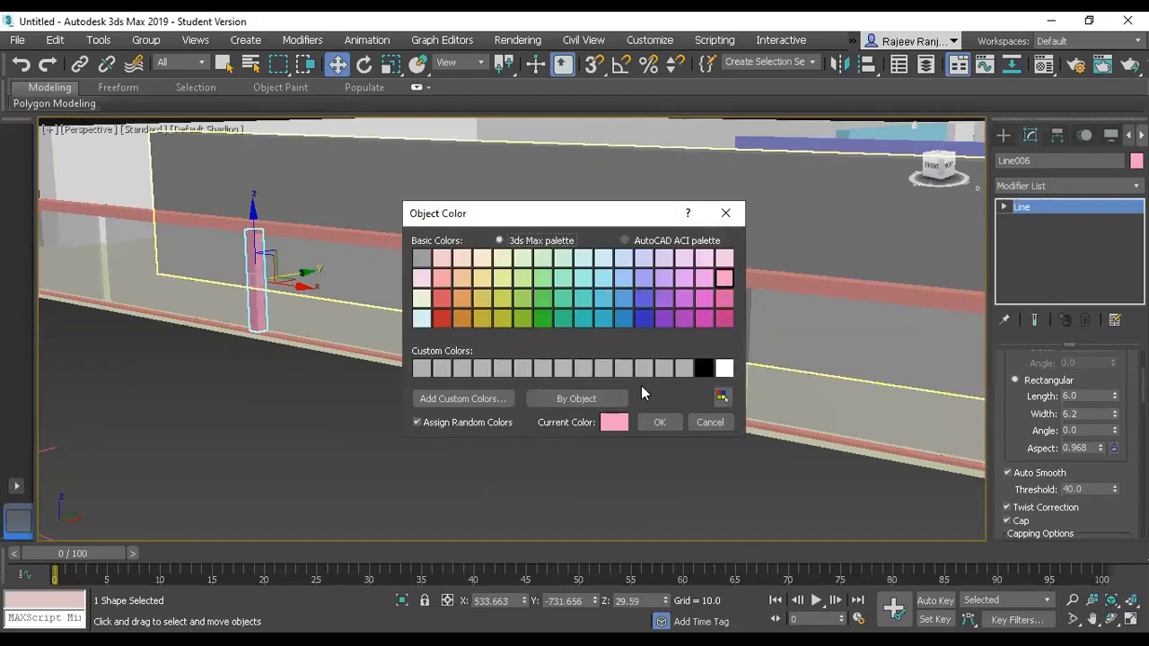
pyautogui.click(618, 422)
pyautogui.moveTo(528, 158); pyautogui.dragTo(552, 179)
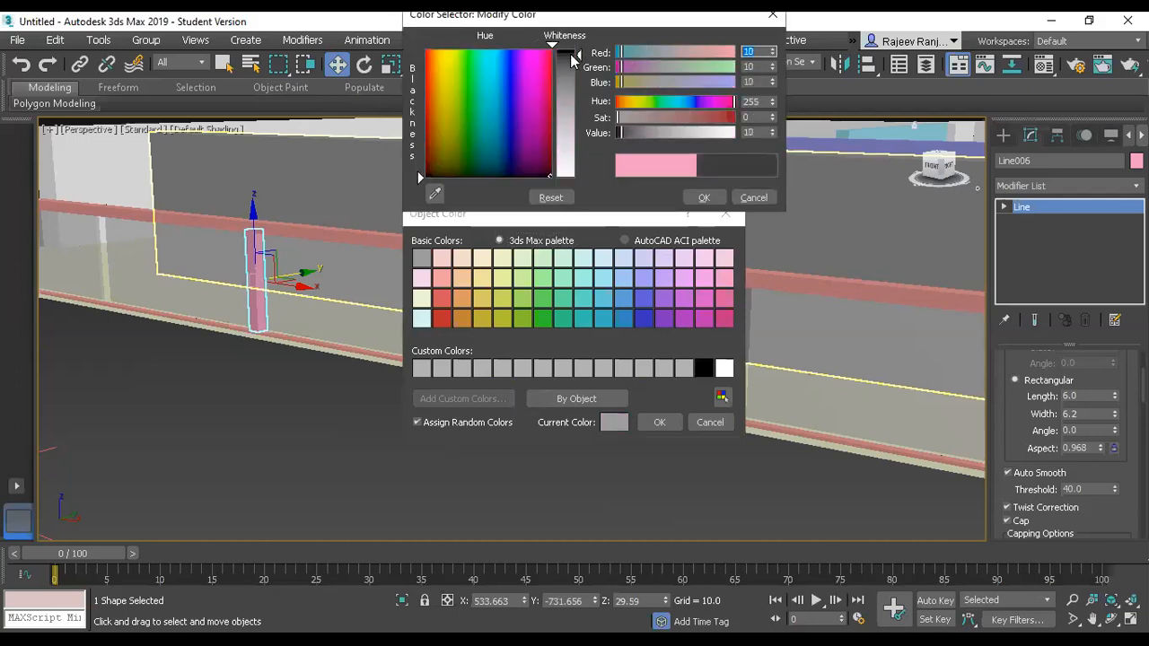
pyautogui.click(696, 198)
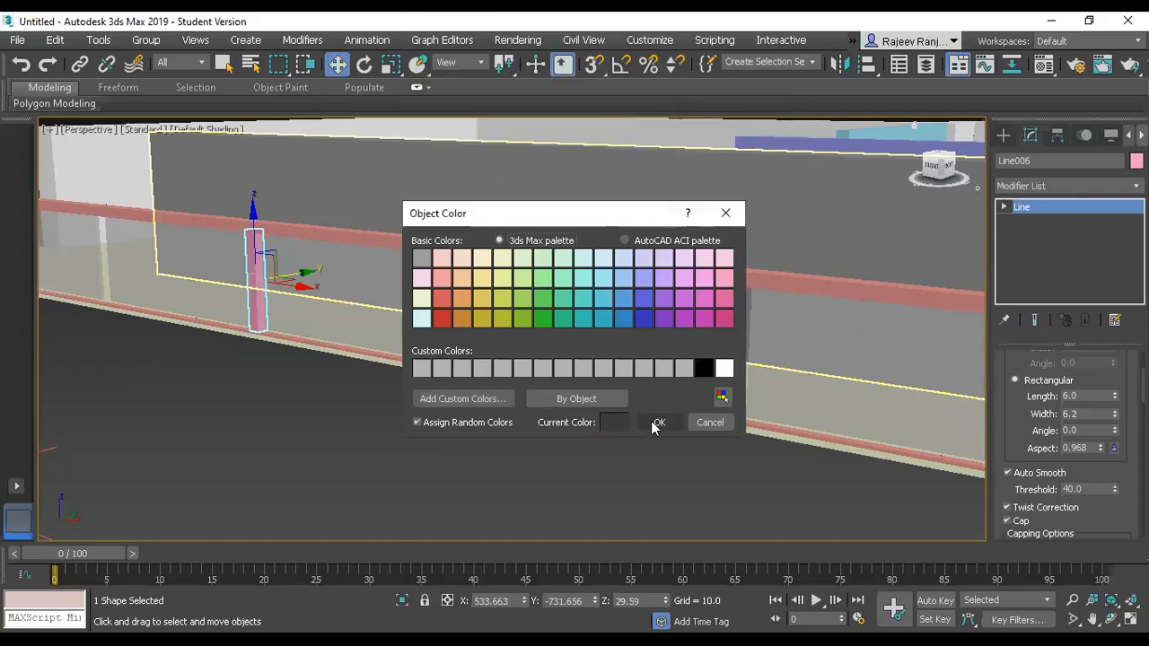
pyautogui.click(658, 422)
pyautogui.scroll(3, 259, 276)
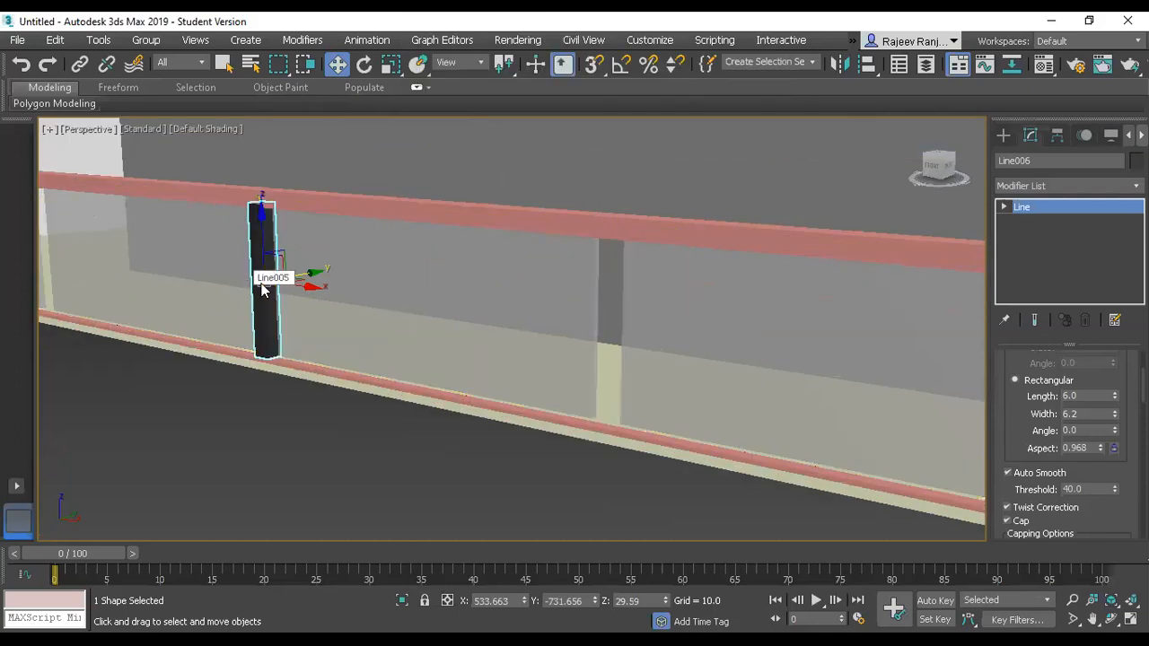
pyautogui.scroll(-2, 262, 283)
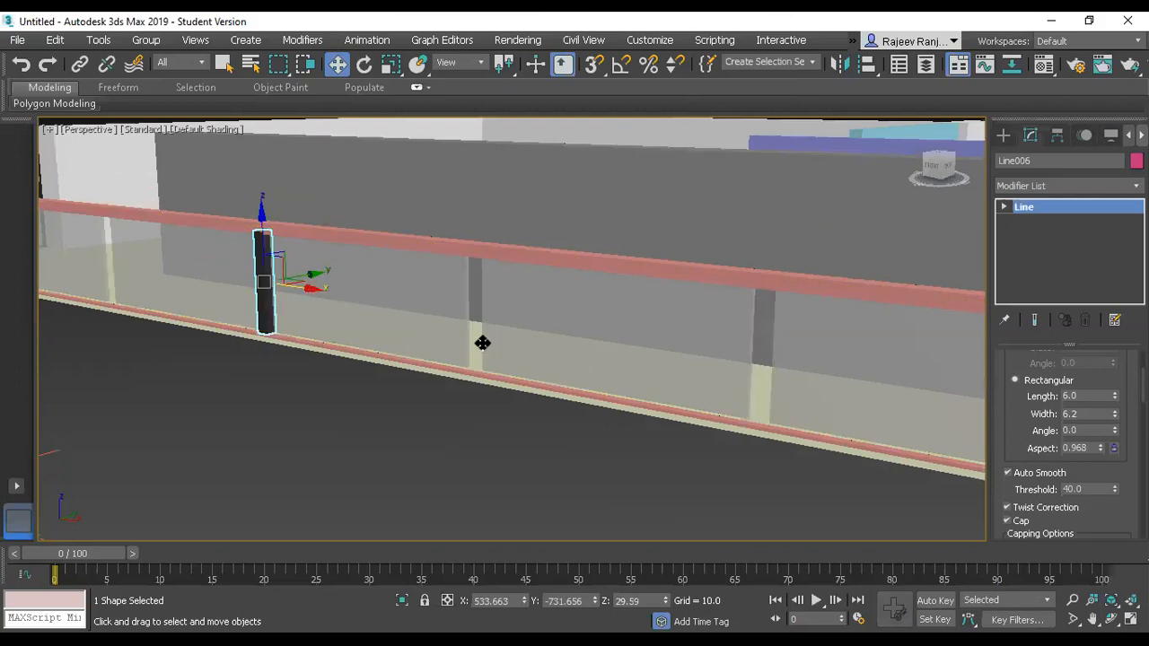
pyautogui.keyDown('shift'); pyautogui.moveTo(264, 296); pyautogui.dragTo(490, 341); pyautogui.keyUp('shift')
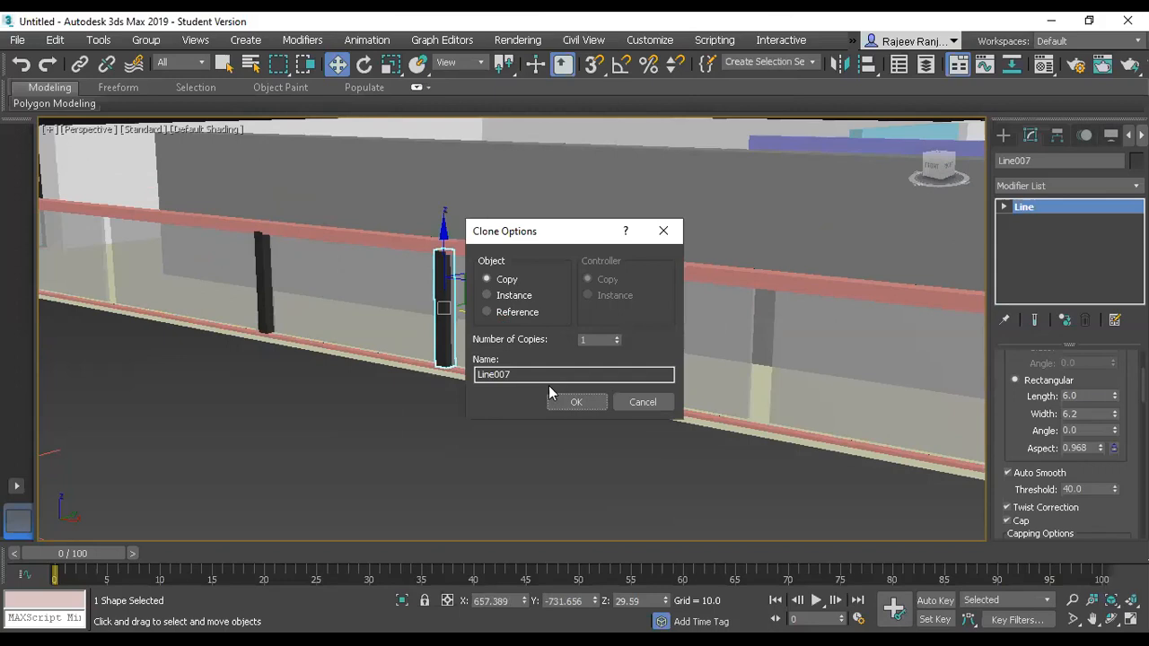
pyautogui.click(641, 402)
pyautogui.hotkey('ctrl', 'z')
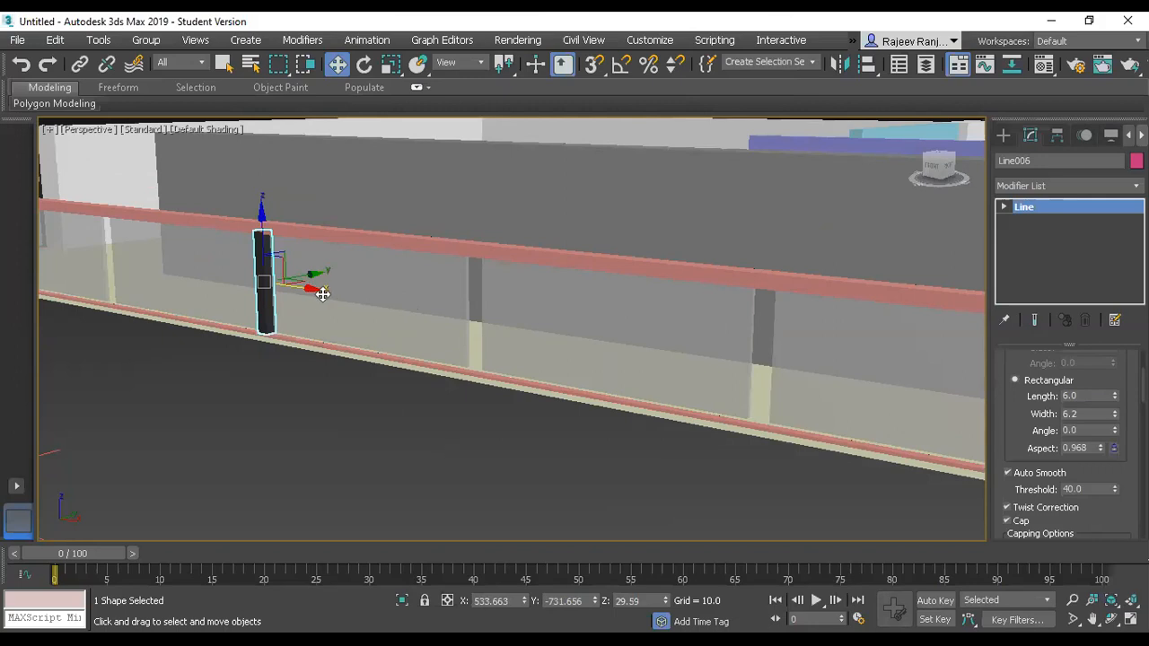
pyautogui.keyDown('shift'); pyautogui.moveTo(309, 288); pyautogui.dragTo(330, 289); pyautogui.keyUp('shift')
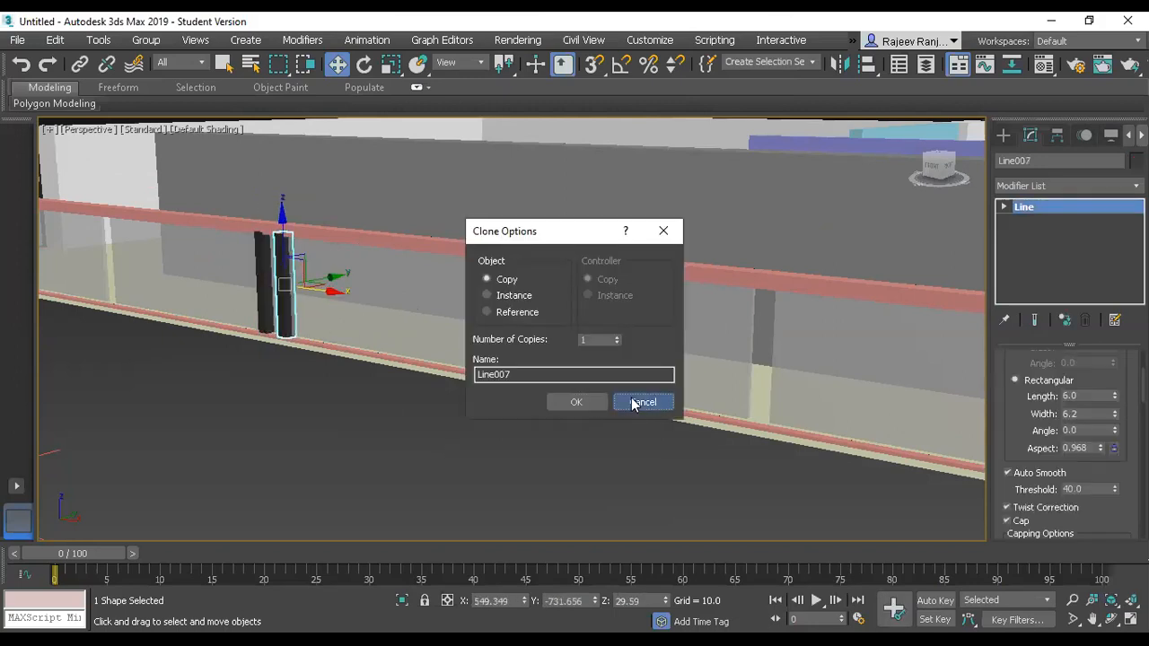
pyautogui.click(640, 402)
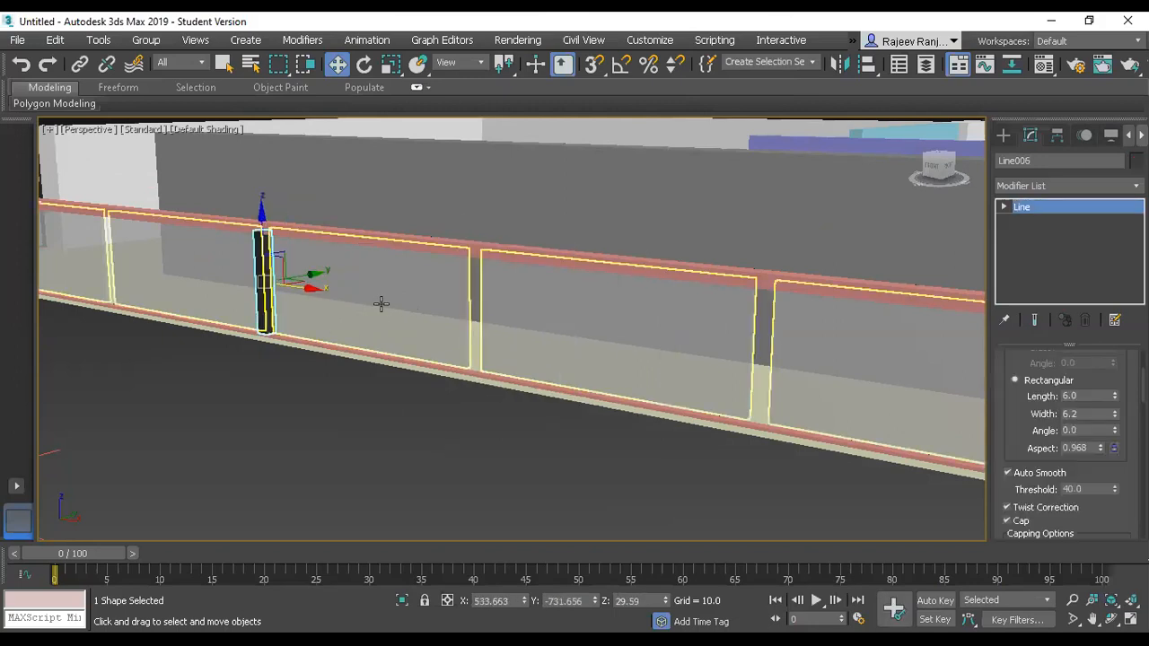
# Select the black post together with the railing panels and isolate them.
pyautogui.click(381, 304)
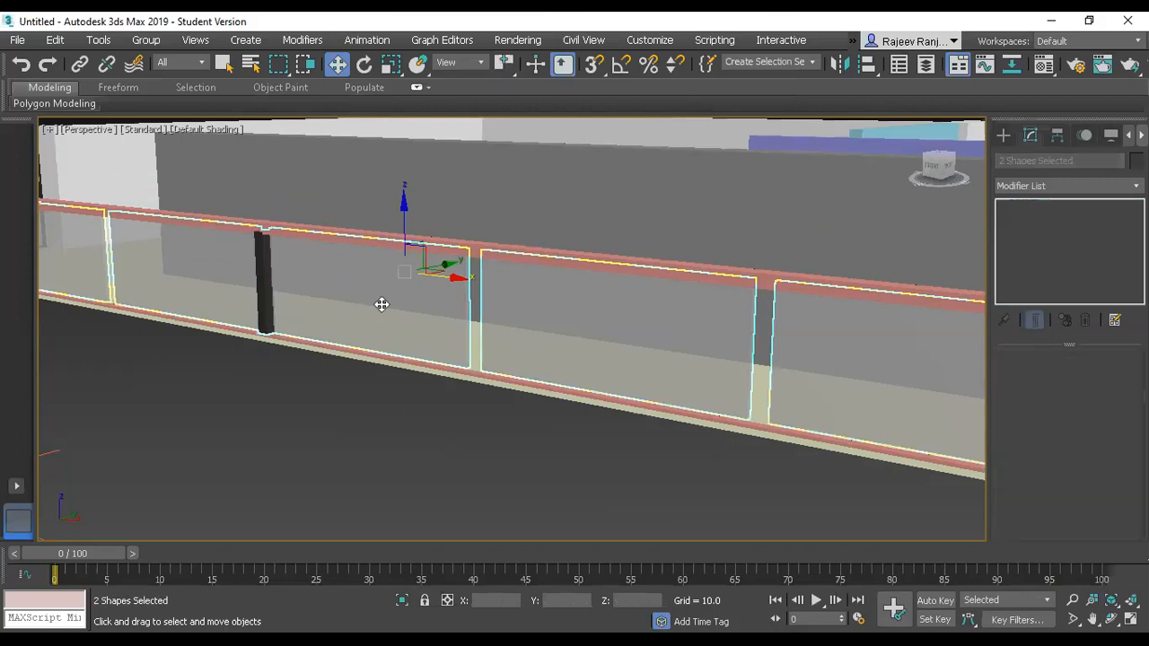
pyautogui.click(274, 393)
pyautogui.click(263, 301)
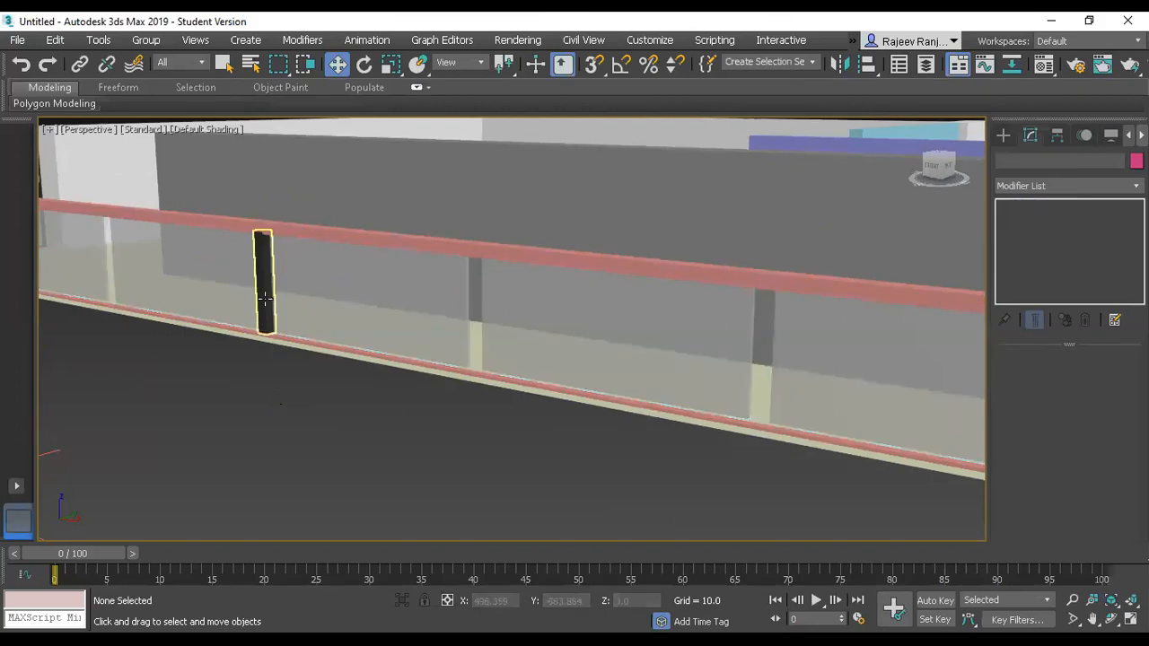
pyautogui.click(377, 302)
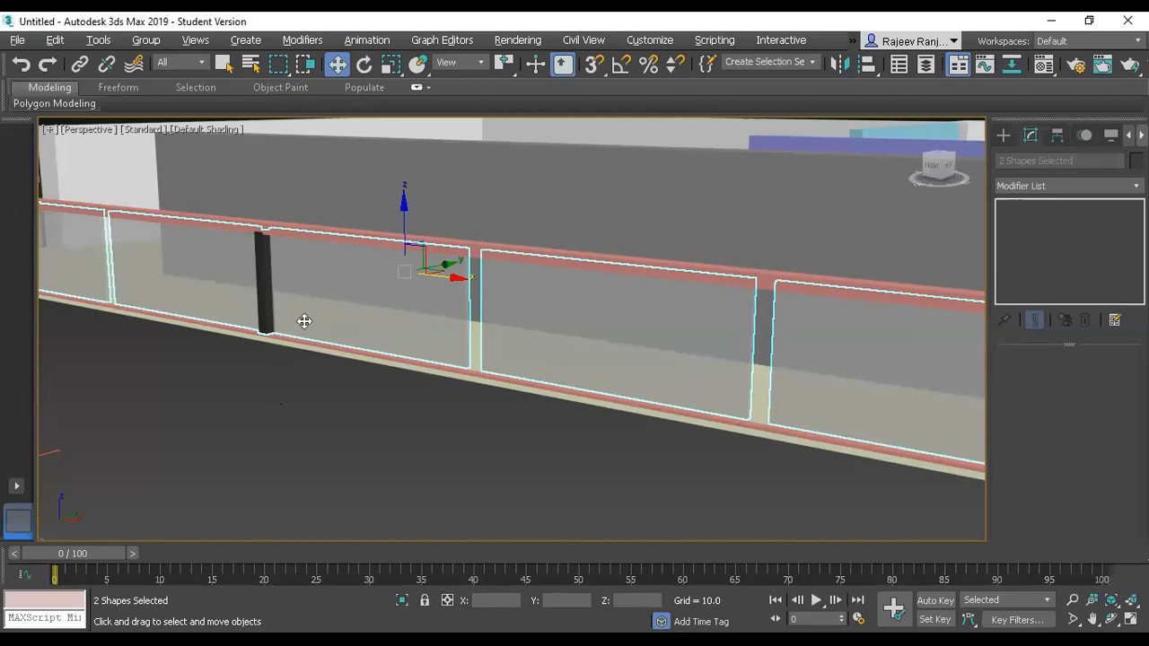
pyautogui.press('z')
pyautogui.scroll(5, 397, 337)
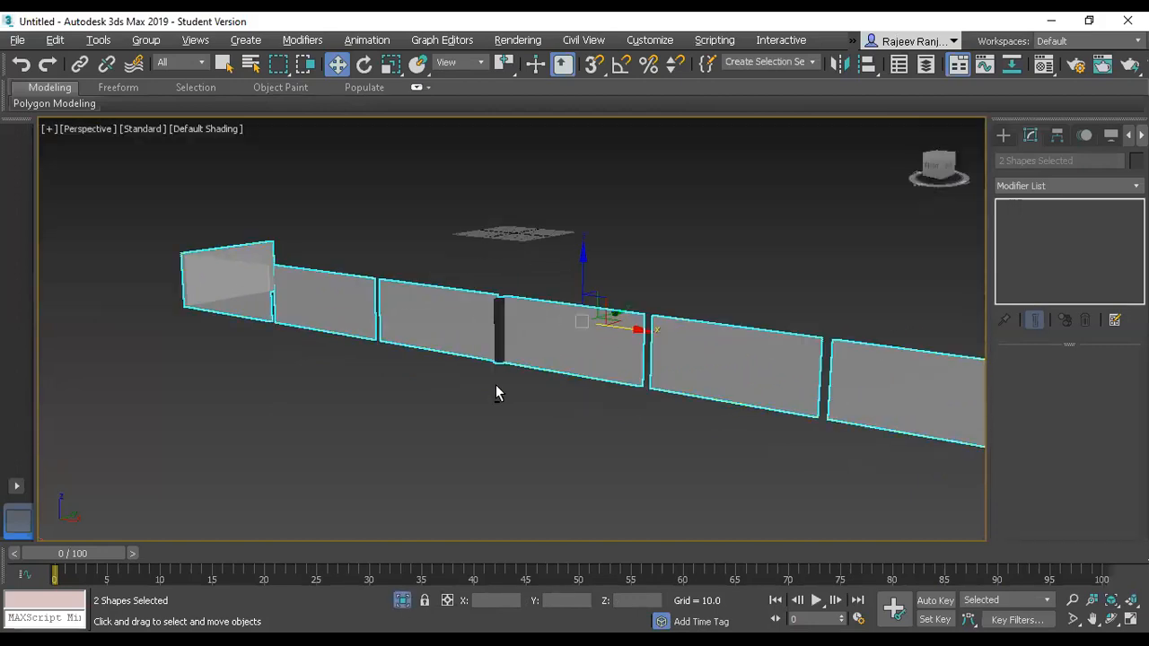
pyautogui.scroll(3, 496, 384)
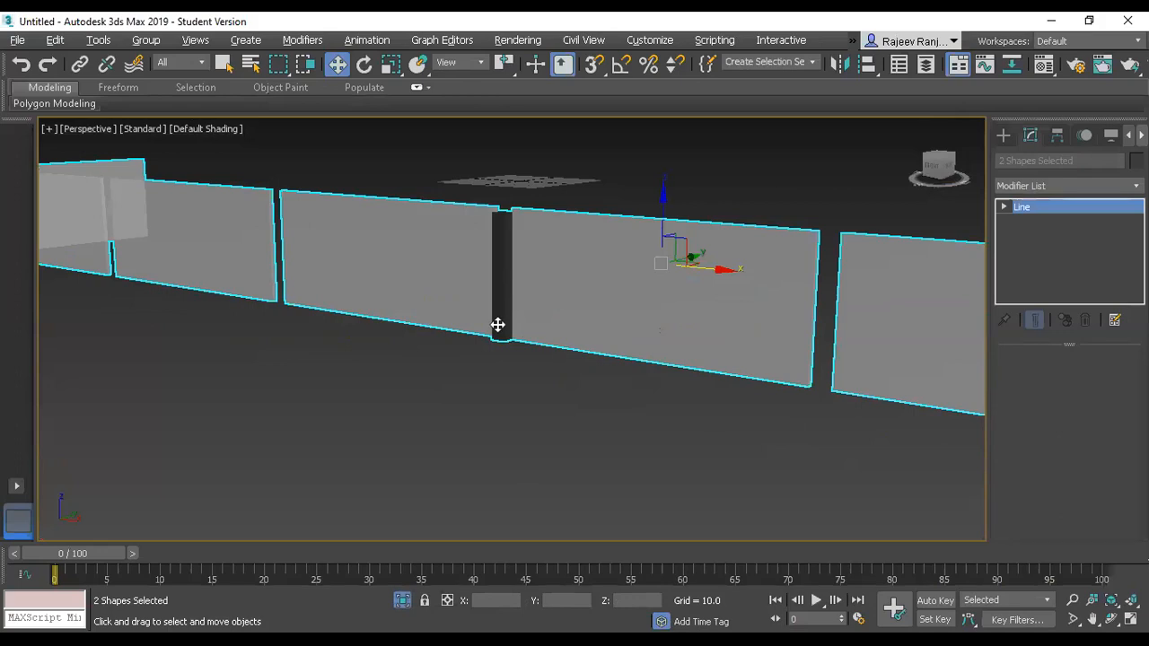
# Clone the black post along X as four copies into the successive front railing gaps, with the first copy at X about 673.43.
pyautogui.click(498, 327)
pyautogui.scroll(-2, 538, 352)
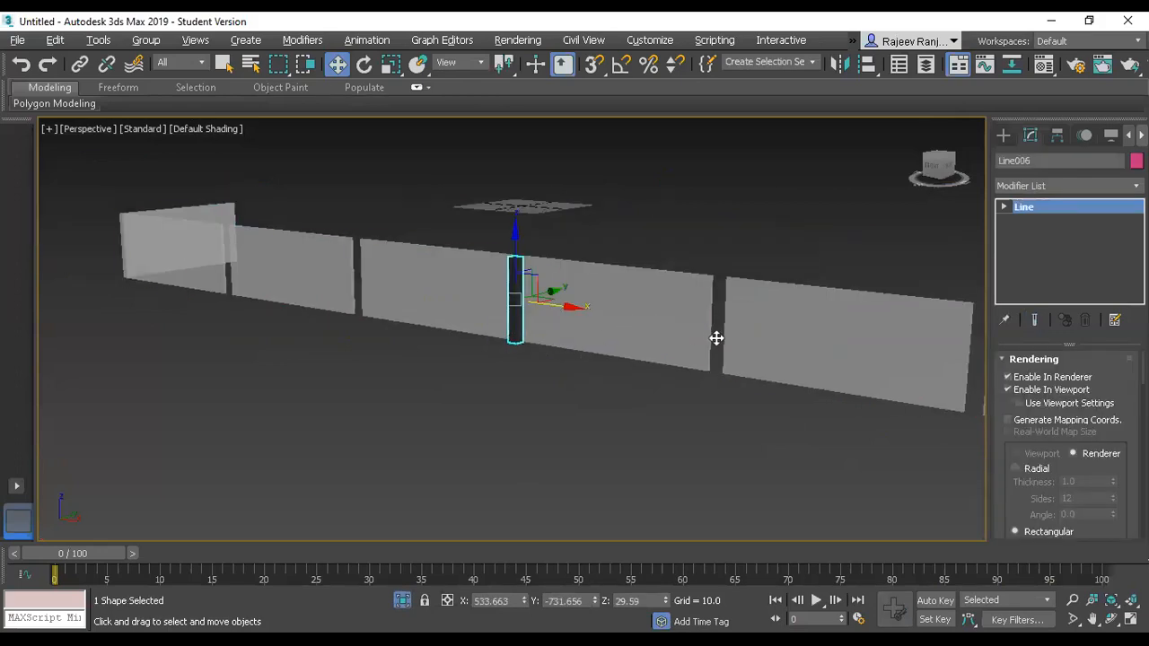
pyautogui.keyDown('shift'); pyautogui.moveTo(719, 339); pyautogui.dragTo(755, 347); pyautogui.keyUp('shift')
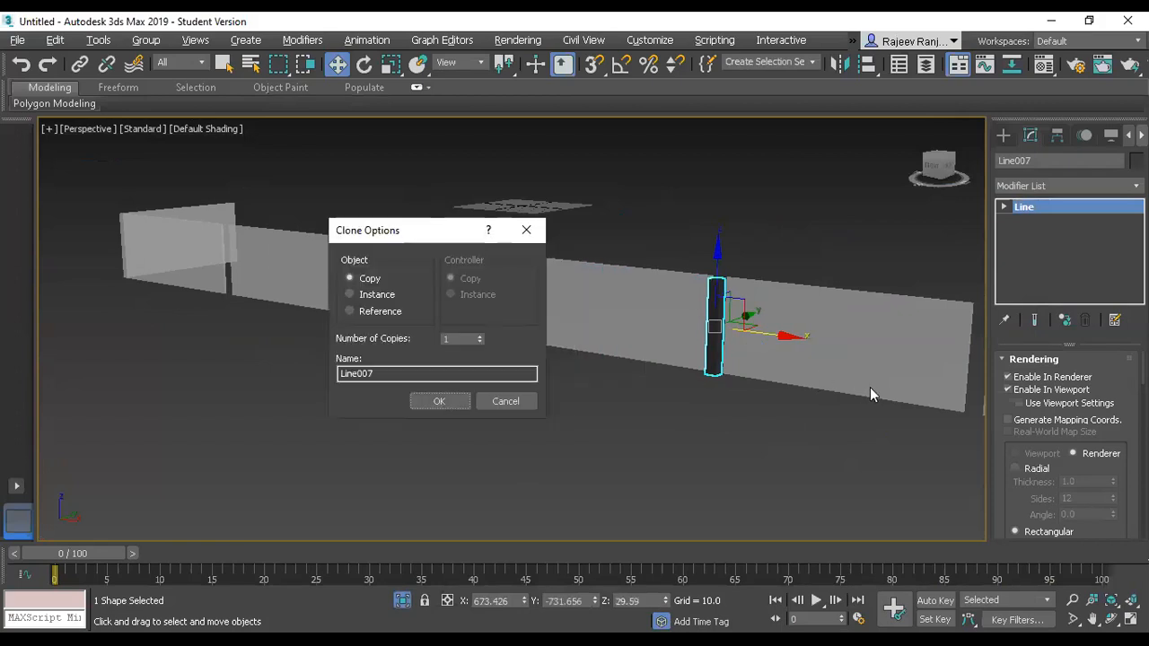
pyautogui.click(481, 336)
pyautogui.click(439, 402)
# Move the end copy of the post into the railing's corner, to about X 1094.37 and Y -725.19.
pyautogui.scroll(-6, 547, 404)
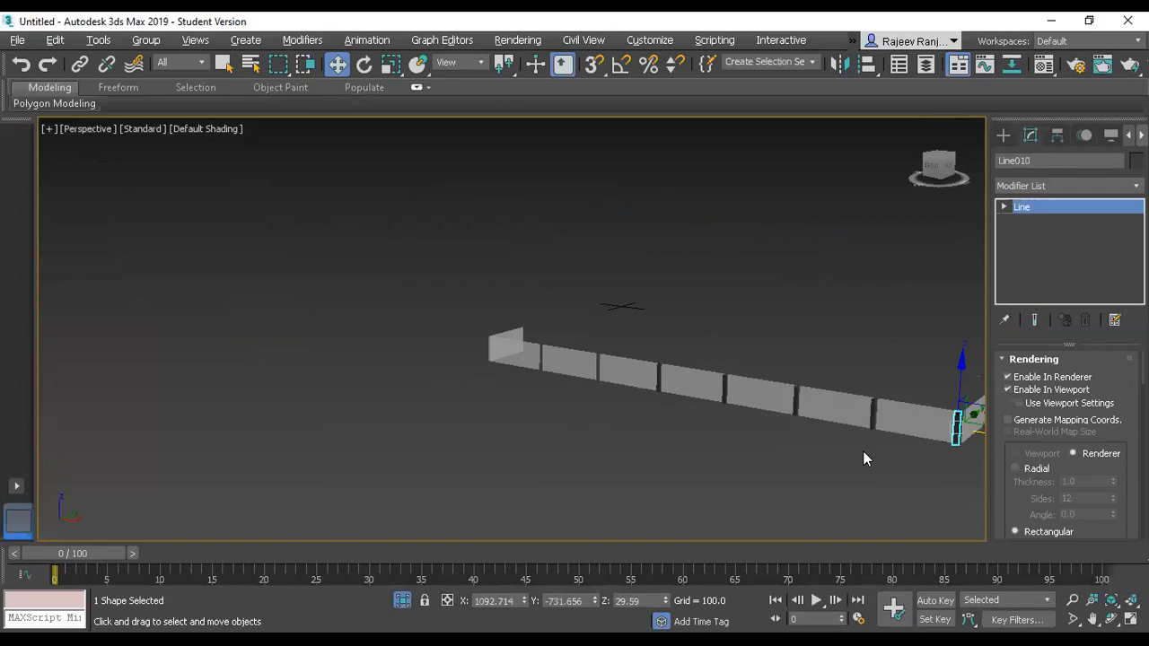
pyautogui.press('z')
pyautogui.moveTo(574, 331); pyautogui.dragTo(601, 328)
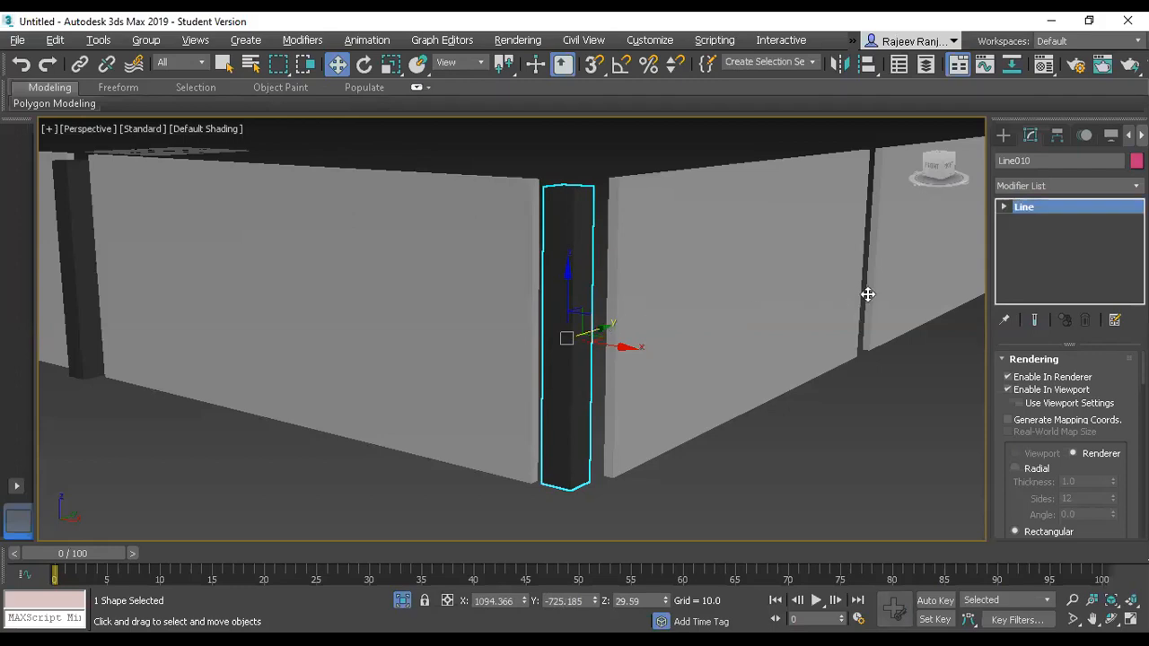
# Copy the corner post along Y into the side railing's gap and align it at about X 1099.29, Y -591.06.
pyautogui.keyDown('shift'); pyautogui.moveTo(867, 294); pyautogui.dragTo(894, 289); pyautogui.keyUp('shift')
pyautogui.click(592, 404)
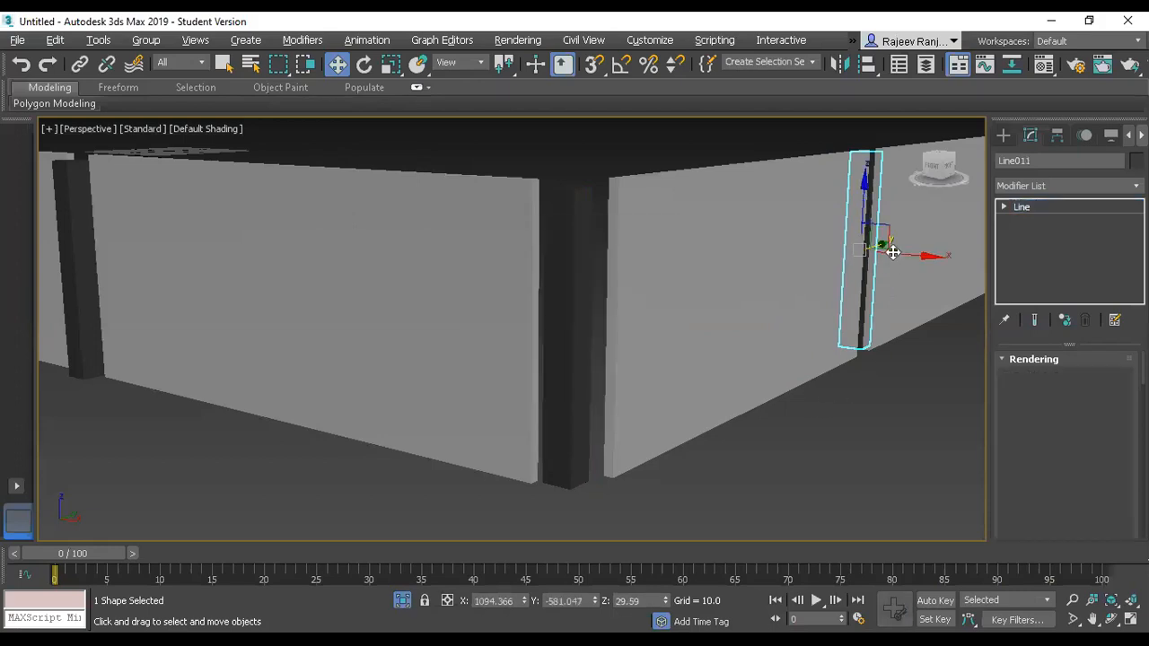
pyautogui.moveTo(893, 251); pyautogui.dragTo(914, 258)
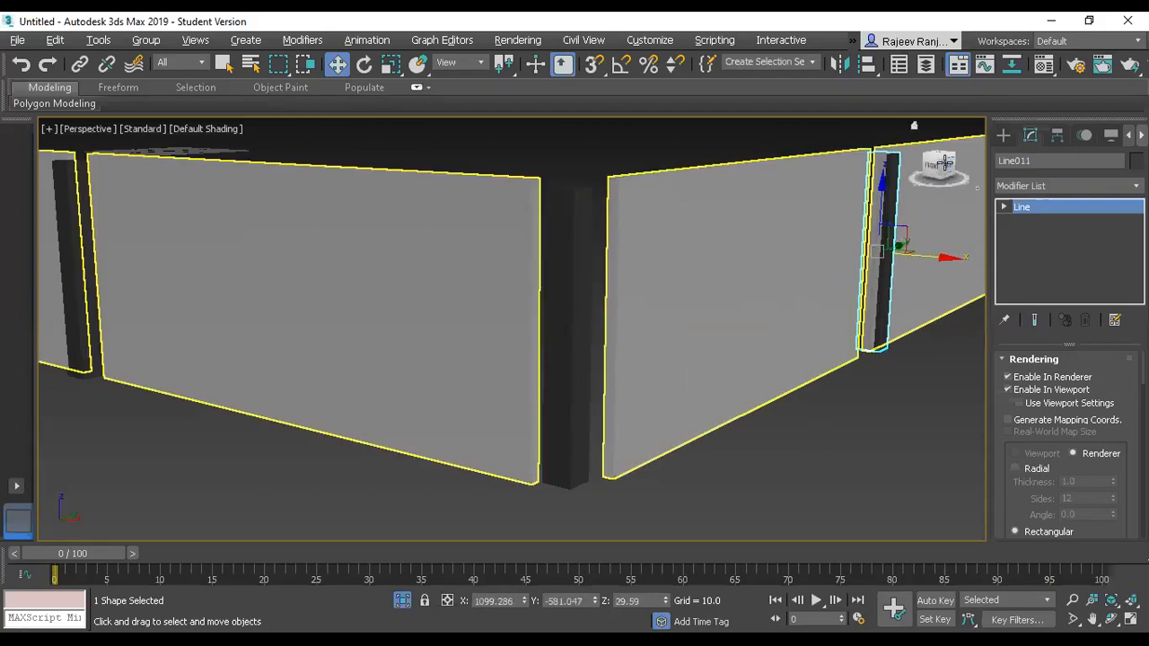
pyautogui.moveTo(940, 156); pyautogui.dragTo(929, 160)
pyautogui.moveTo(923, 254); pyautogui.dragTo(889, 256)
# Copy the original front post along X into the neighbouring gap at about X 392.91, and end the isolation.
pyautogui.scroll(-5, 548, 299)
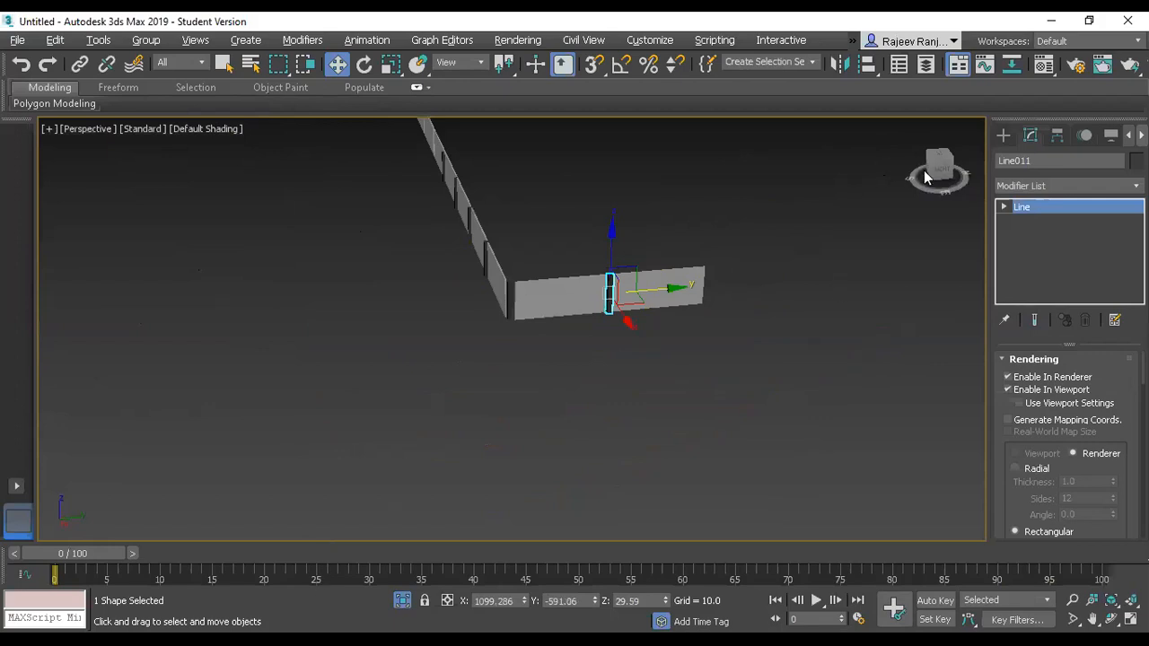
pyautogui.moveTo(927, 176); pyautogui.dragTo(902, 177)
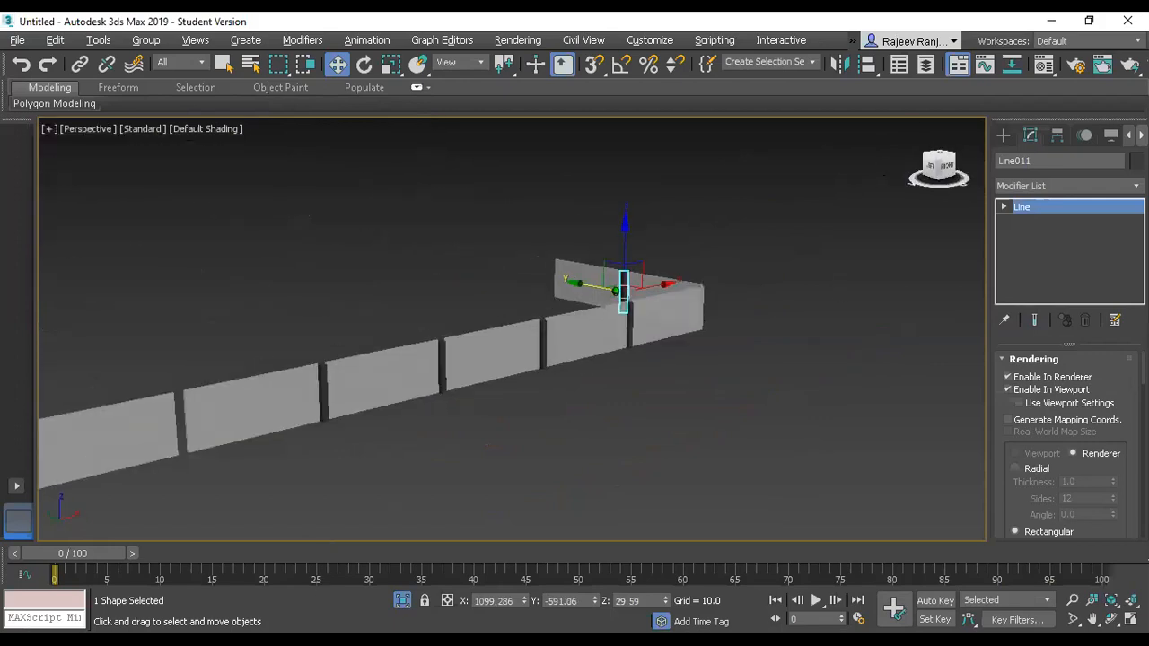
pyautogui.scroll(-5, 206, 366)
pyautogui.moveTo(192, 415); pyautogui.dragTo(192, 410)
pyautogui.scroll(3, 192, 409)
pyautogui.scroll(5, 475, 421)
pyautogui.scroll(-5, 475, 422)
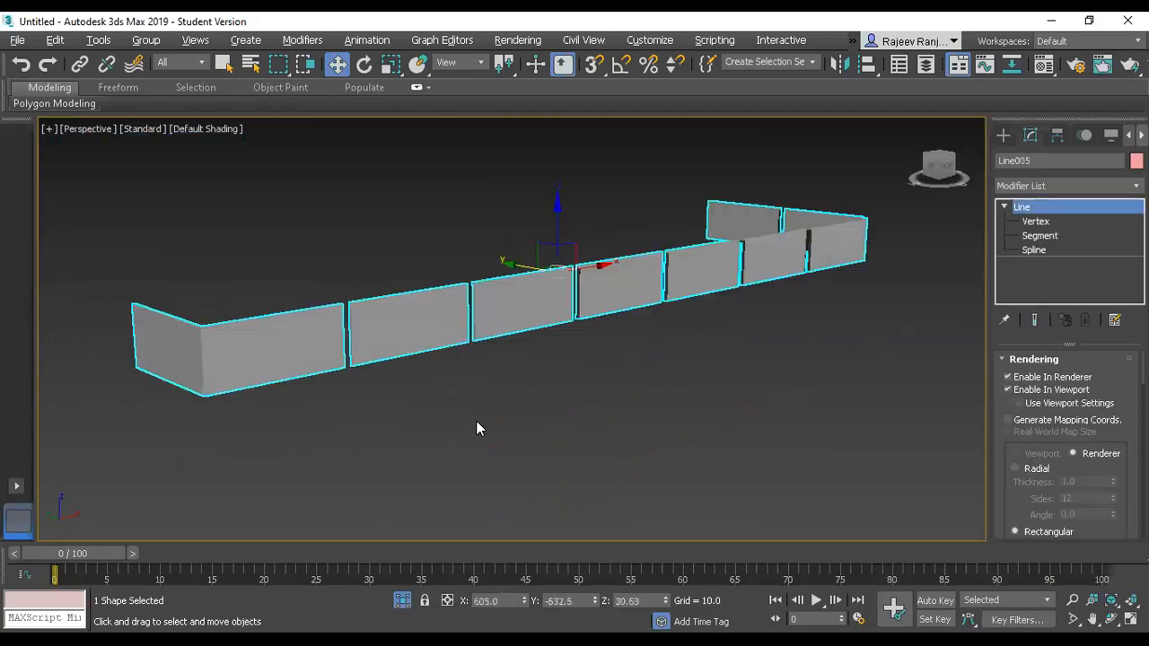
pyautogui.click(609, 438)
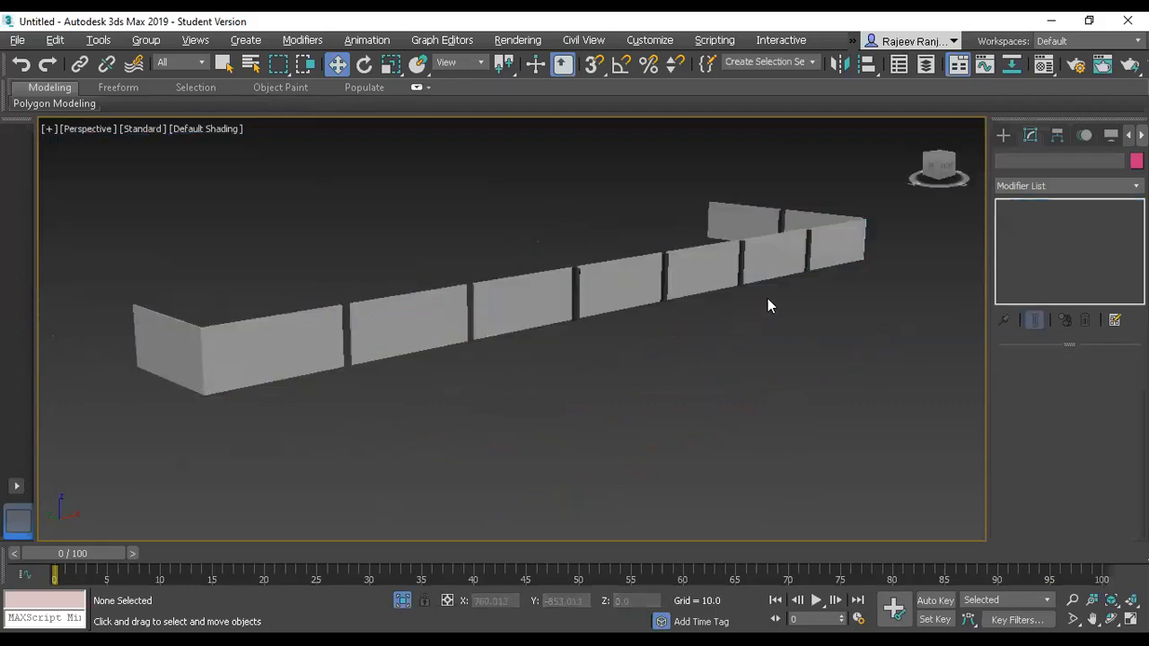
pyautogui.click(575, 302)
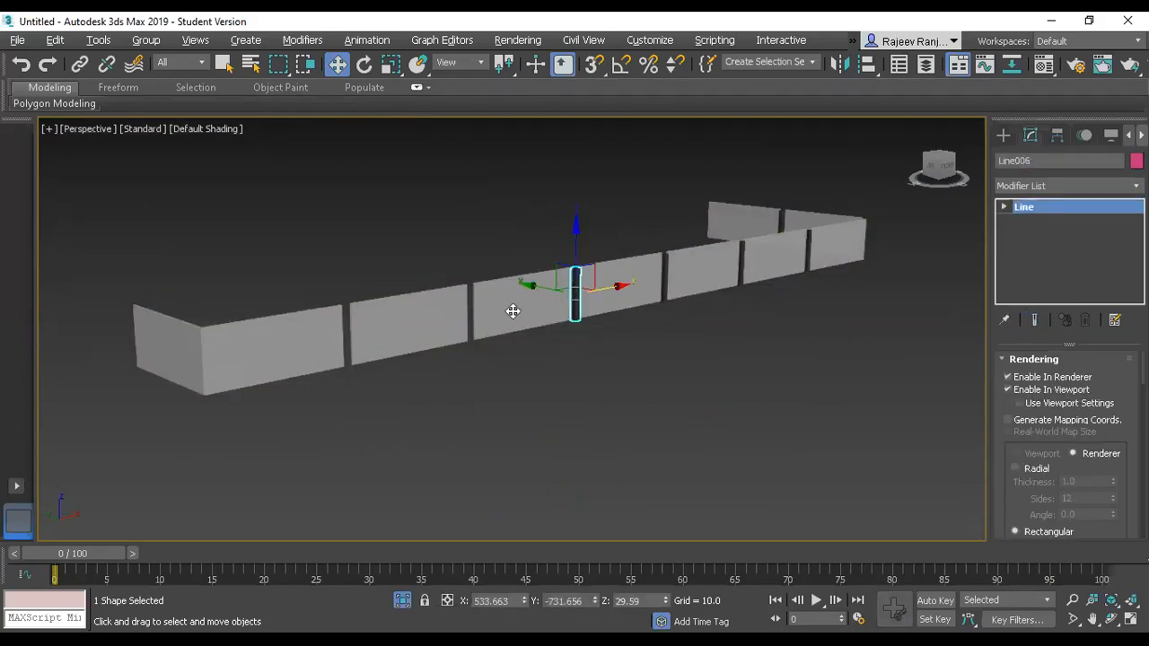
pyautogui.keyDown('shift'); pyautogui.moveTo(470, 326); pyautogui.dragTo(509, 321); pyautogui.keyUp('shift')
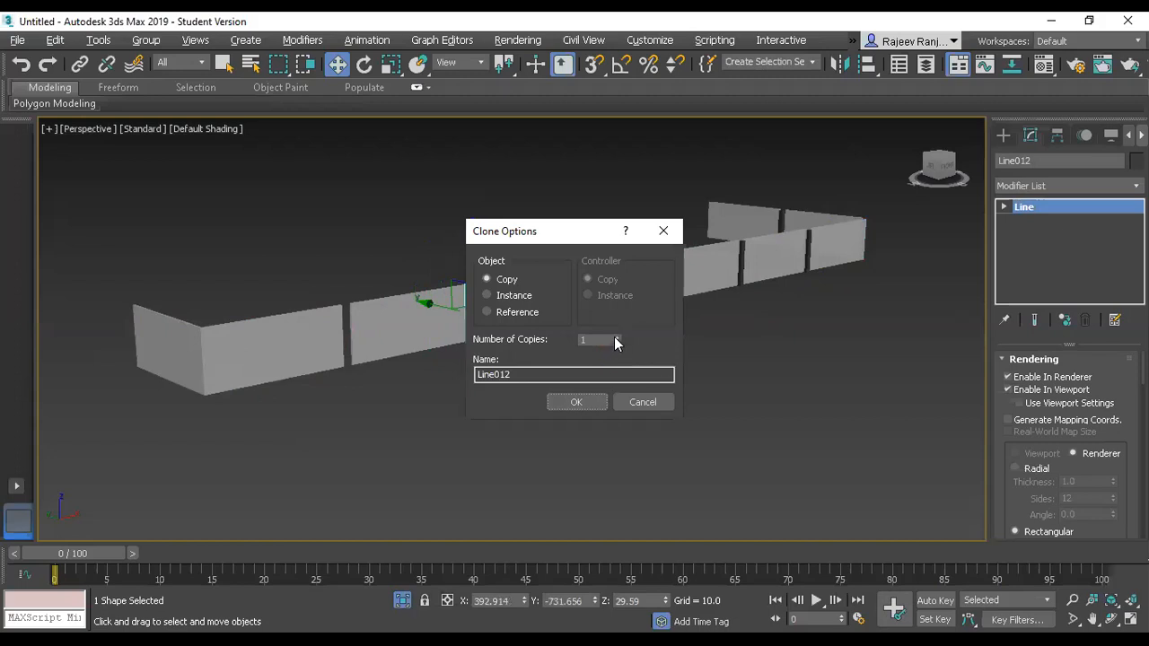
pyautogui.click(576, 403)
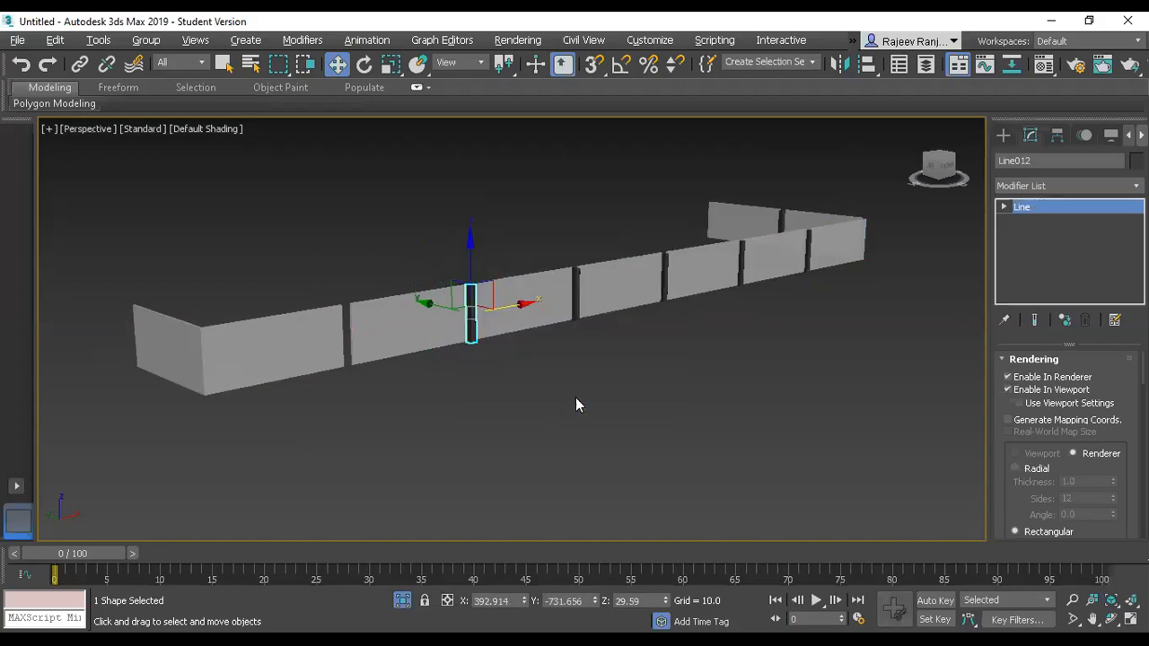
pyautogui.click(564, 408)
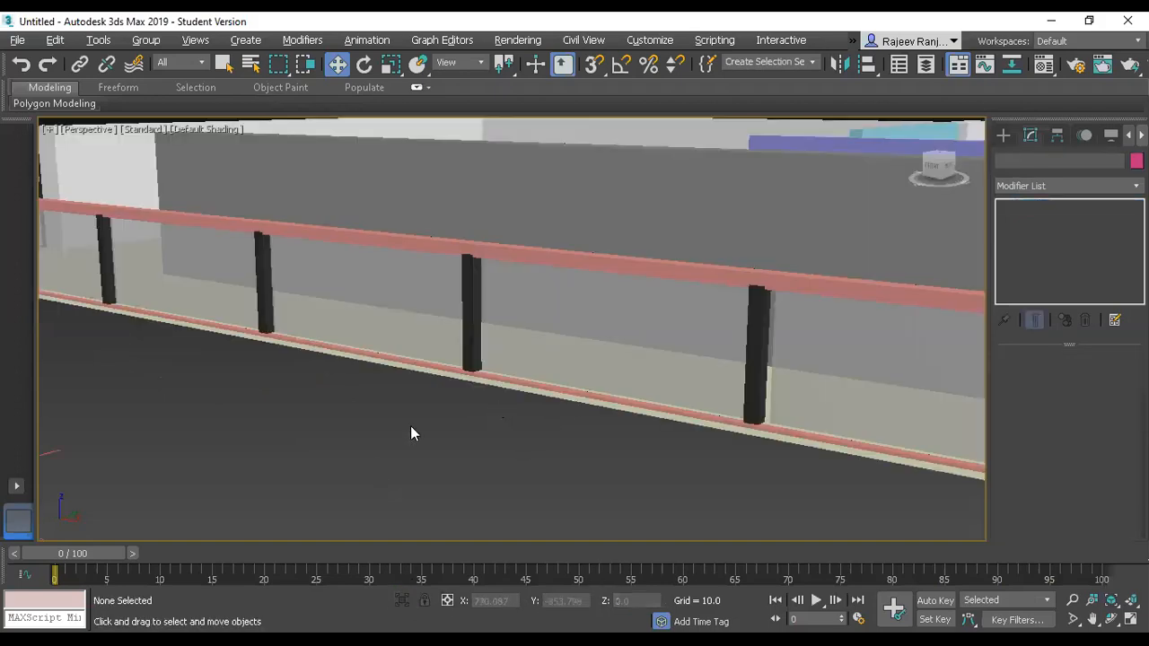
# Select the upper and lower railing rails and set their object colour to near-black with RGB 18, 18, 18.
pyautogui.click(532, 248)
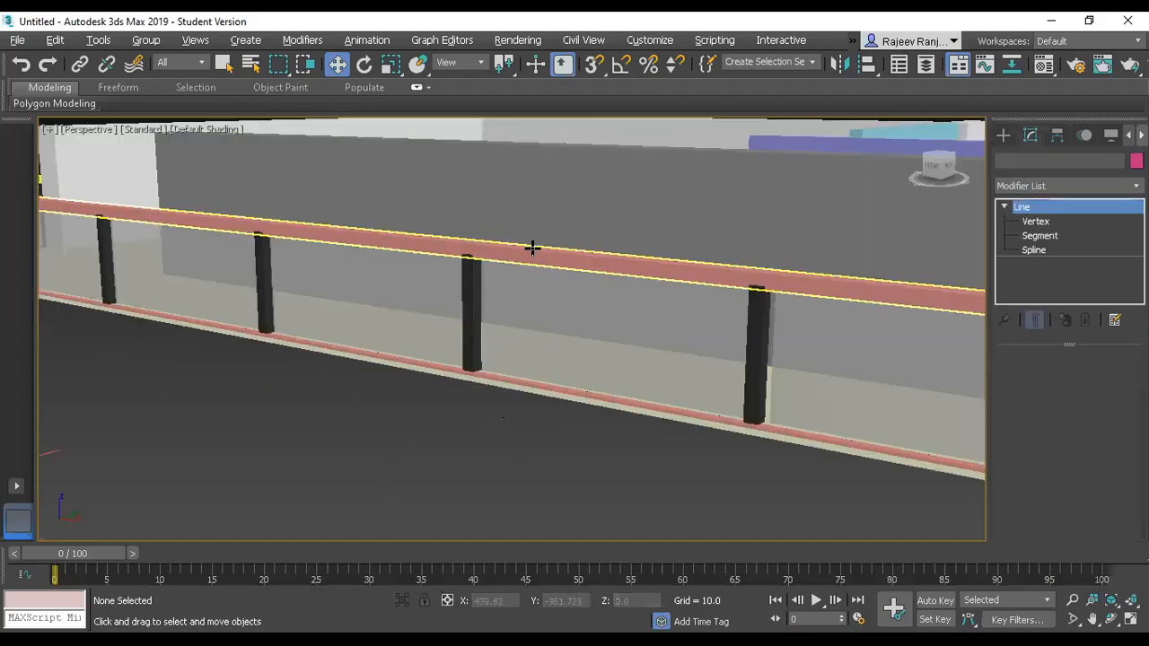
pyautogui.click(517, 379)
pyautogui.keyDown('ctrl'); pyautogui.click(563, 256); pyautogui.keyUp('ctrl')
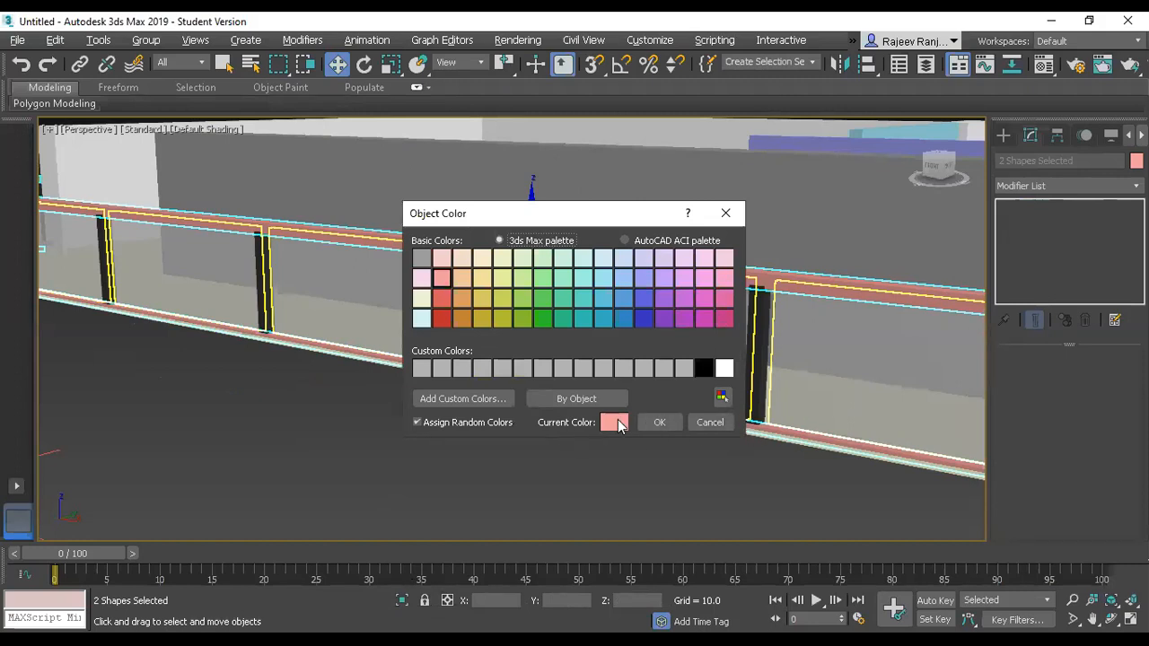
pyautogui.click(616, 422)
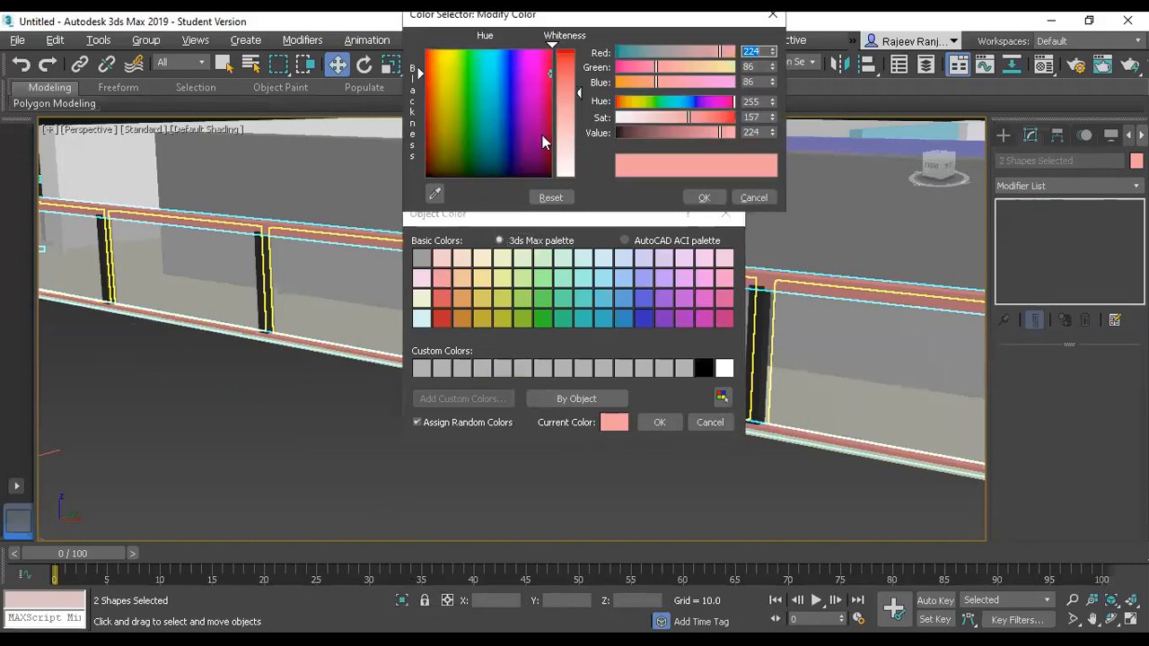
pyautogui.moveTo(579, 93); pyautogui.dragTo(579, 58)
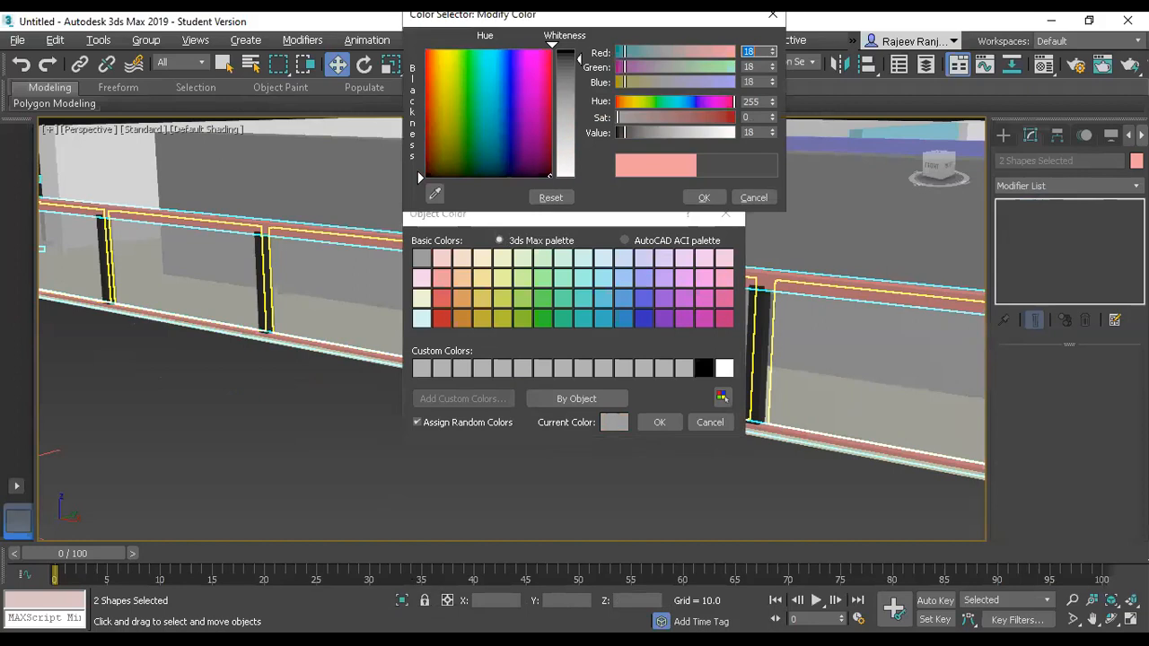
pyautogui.click(699, 199)
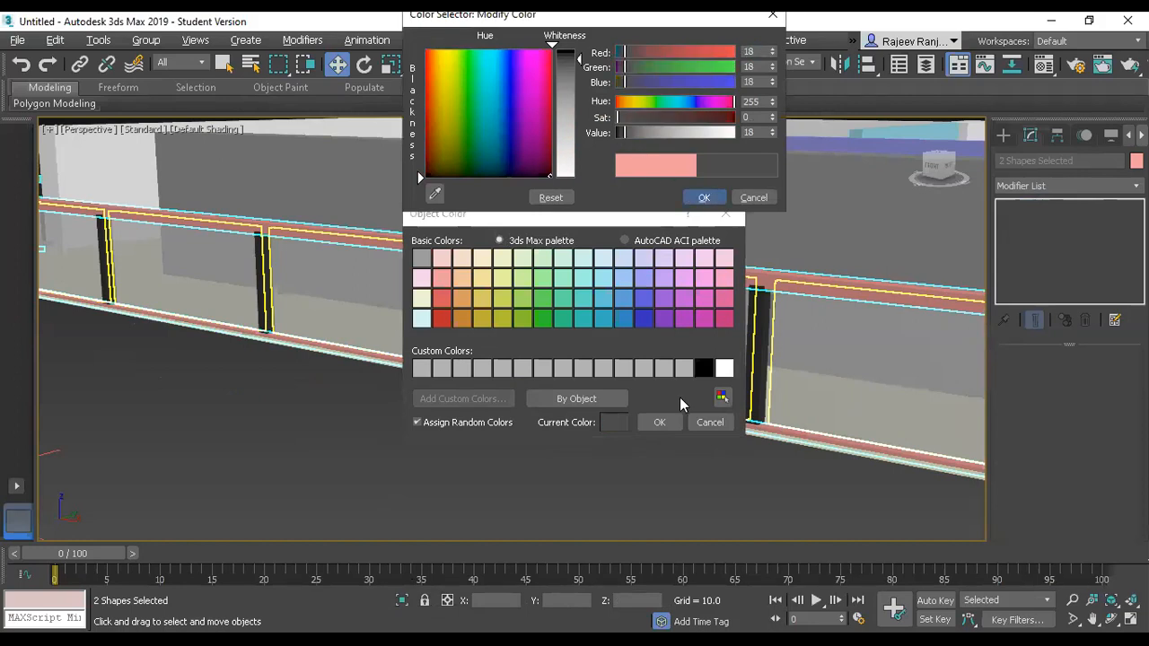
pyautogui.click(660, 422)
pyautogui.click(611, 474)
# Examine the whole building with its balcony railing from several angles.
pyautogui.scroll(-5, 546, 308)
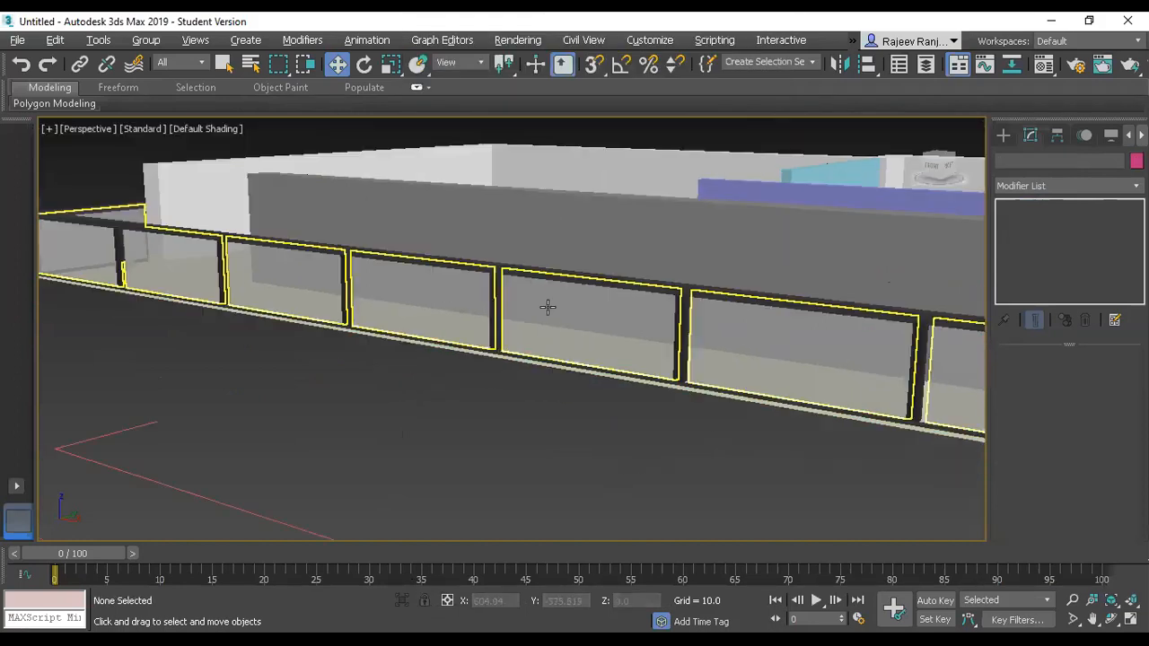
pyautogui.scroll(-3, 400, 381)
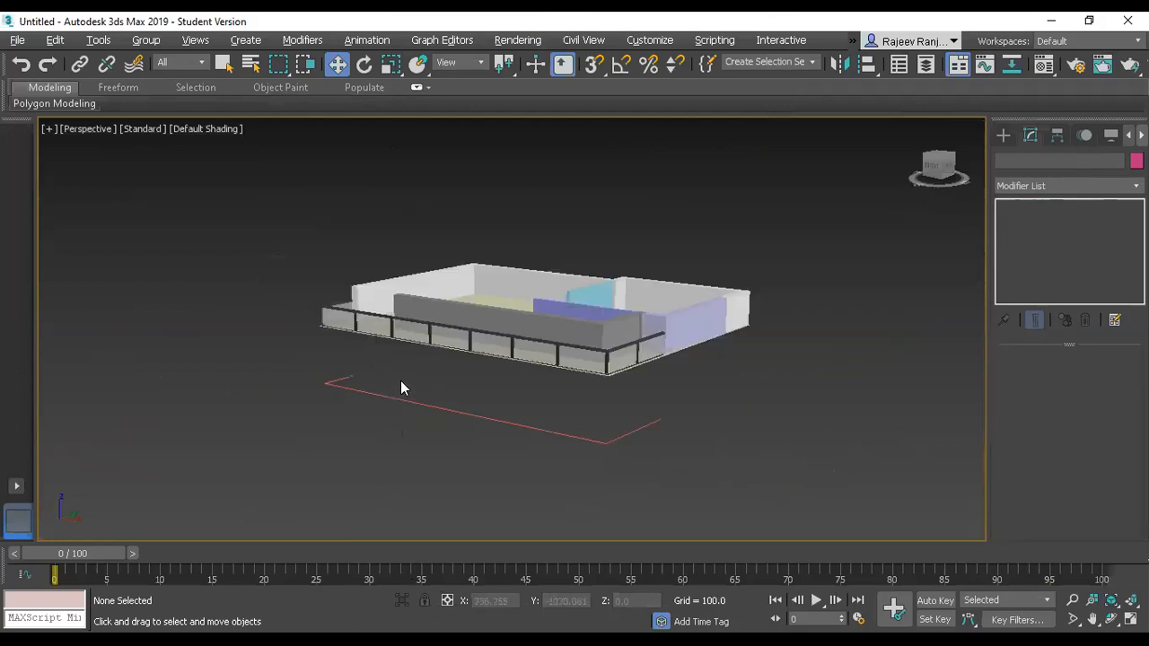
pyautogui.moveTo(348, 232); pyautogui.dragTo(140, 210)
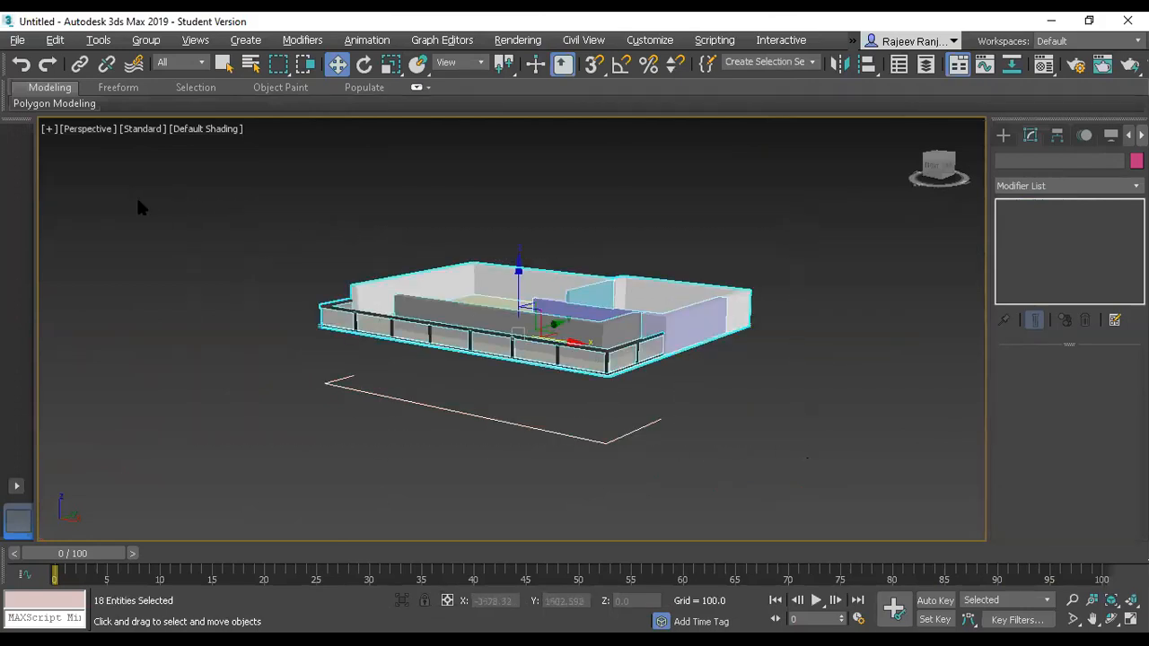
pyautogui.click(913, 128)
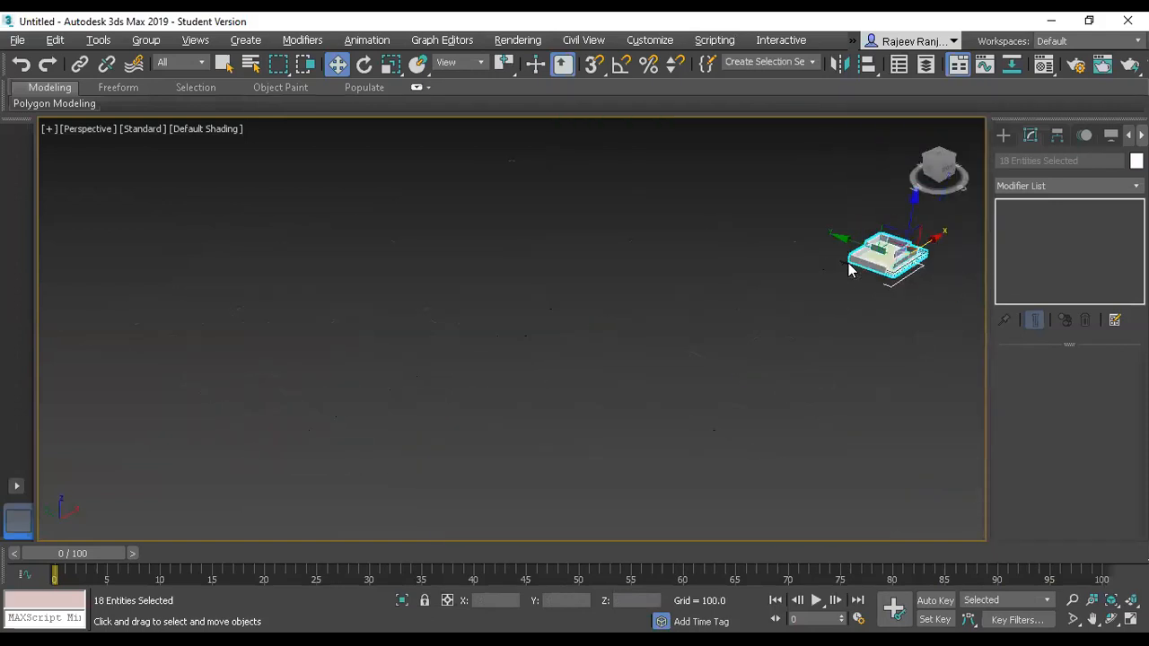
pyautogui.press('z')
pyautogui.scroll(5, 759, 300)
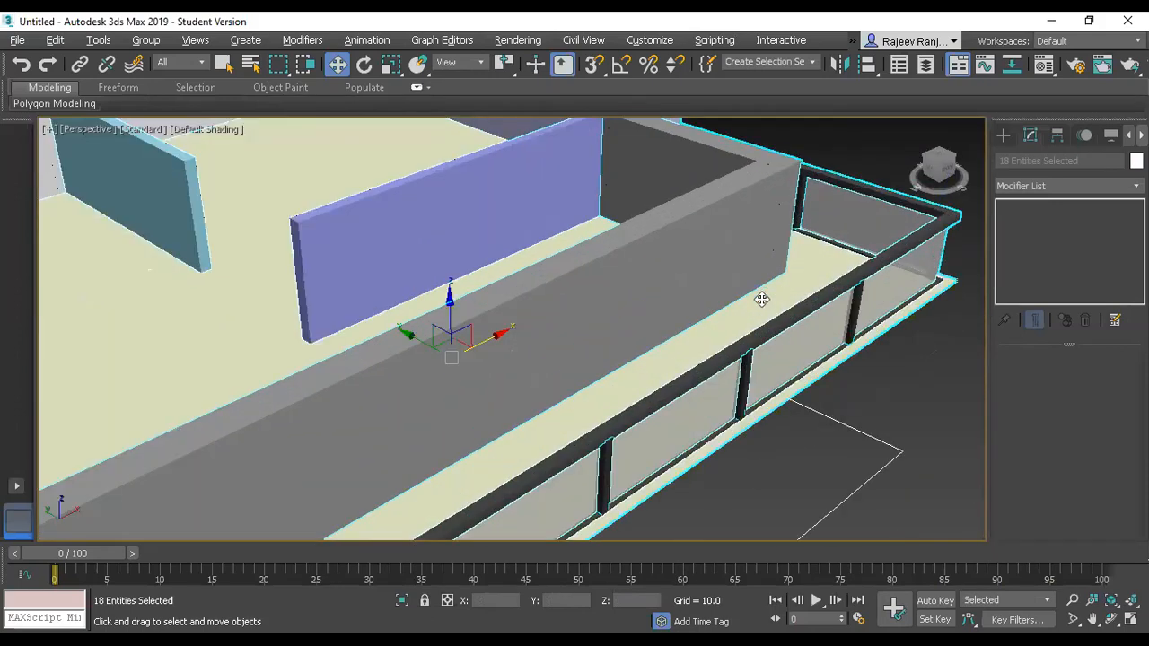
pyautogui.scroll(-6, 752, 316)
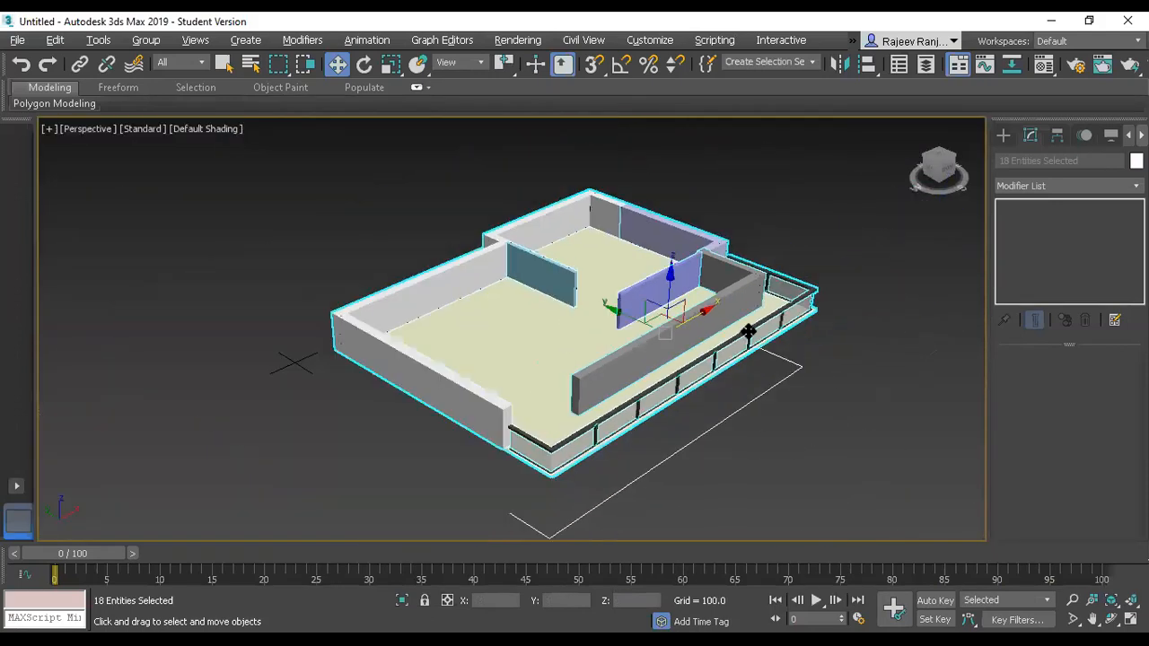
pyautogui.click(798, 410)
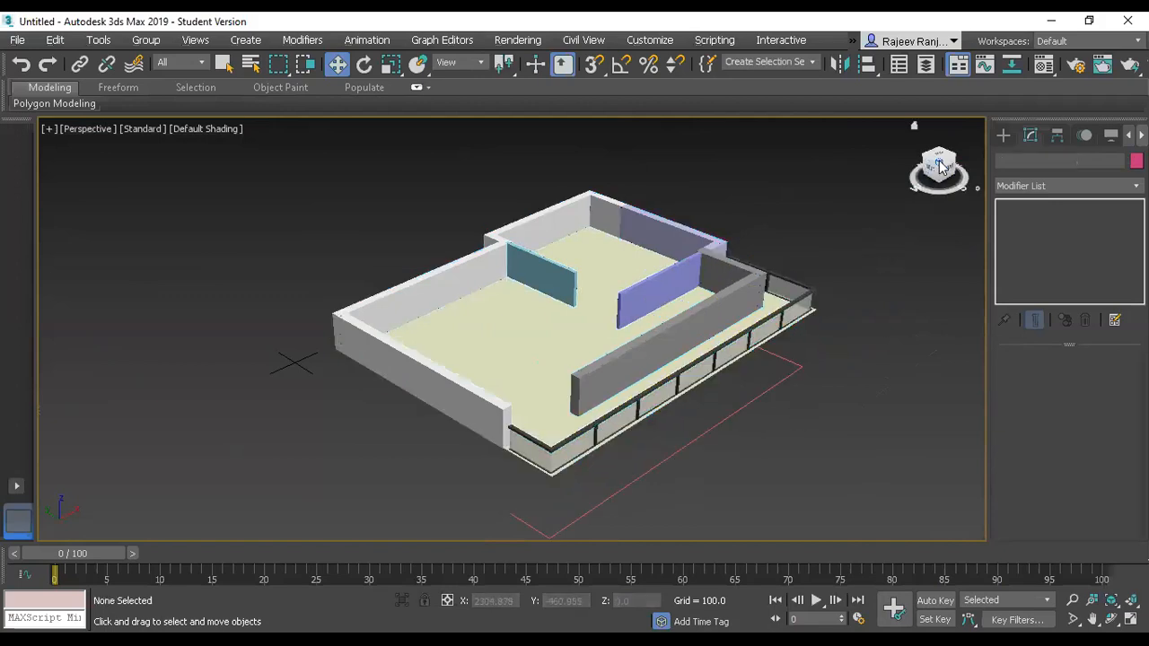
pyautogui.moveTo(936, 163); pyautogui.dragTo(911, 183)
pyautogui.keyDown('alt'); pyautogui.moveTo(296, 362); pyautogui.dragTo(276, 311, button='middle'); pyautogui.keyUp('alt')
pyautogui.moveTo(929, 158); pyautogui.dragTo(946, 172)
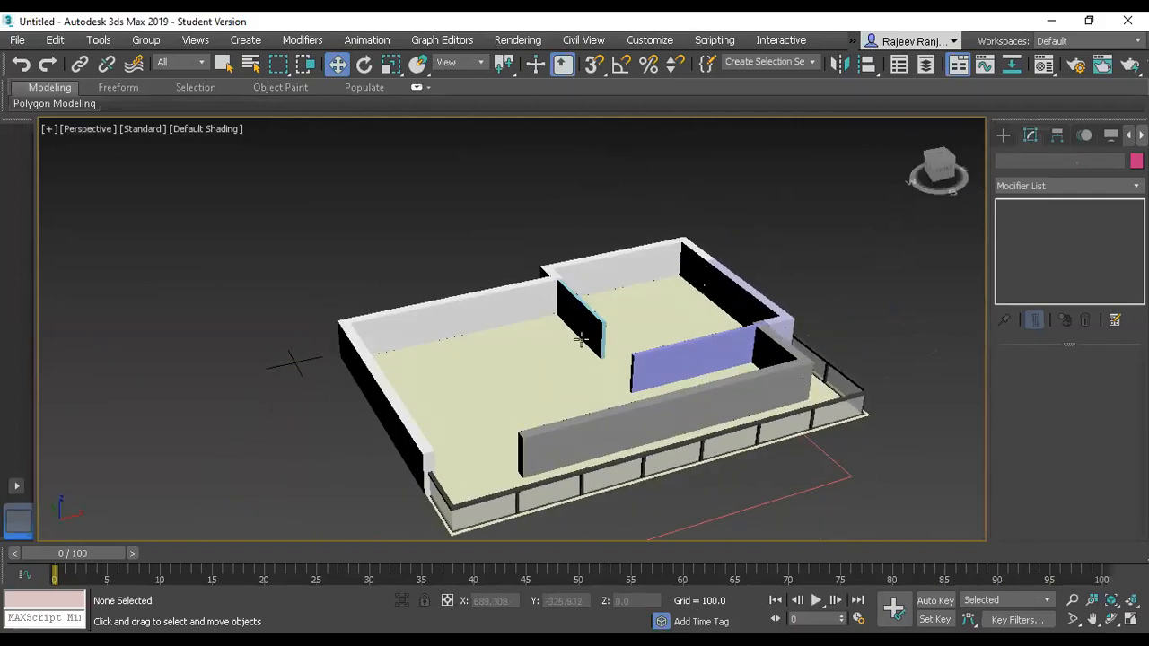
# Isolate the white outer wall and show it in a maximized Front view.
pyautogui.scroll(3, 537, 358)
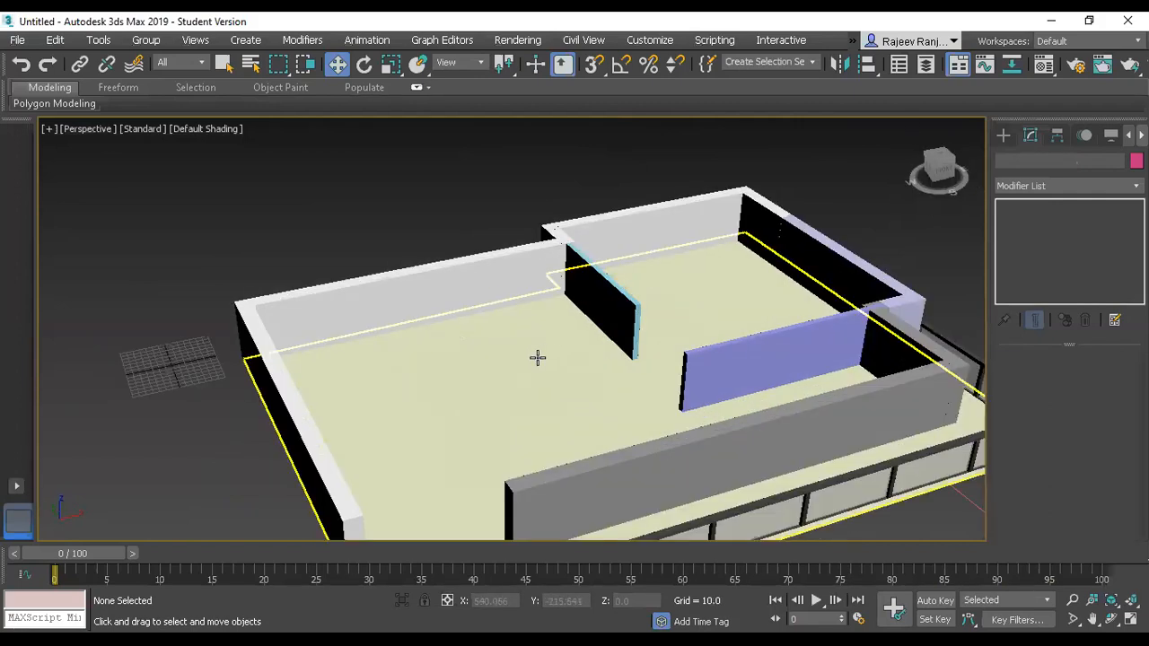
pyautogui.click(306, 423)
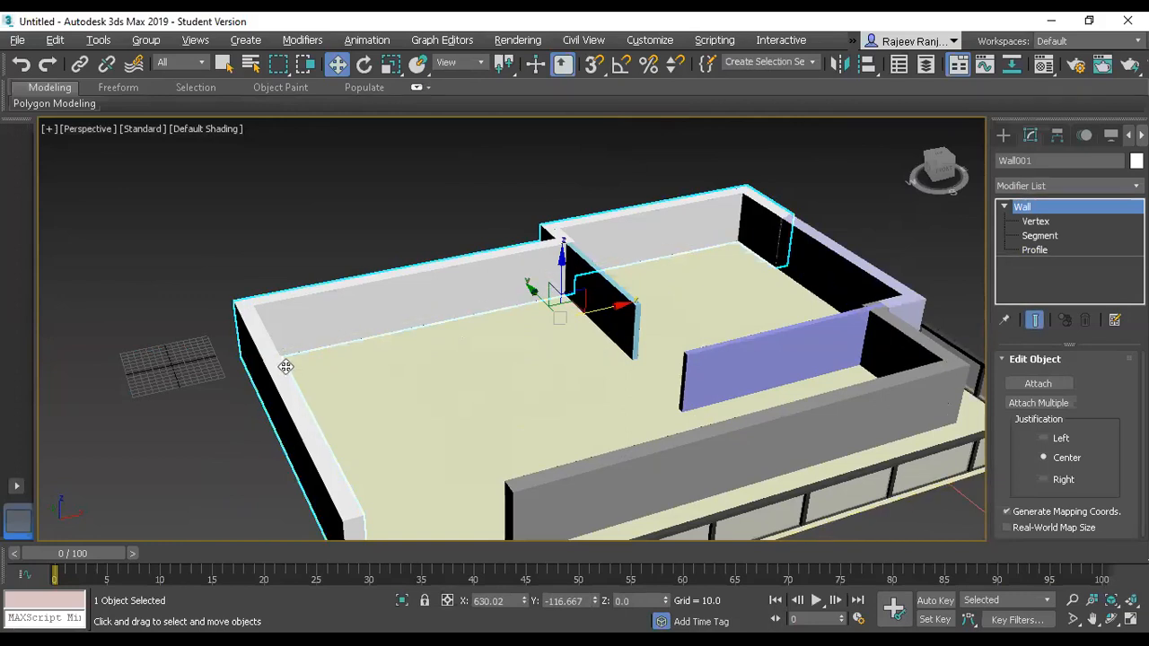
pyautogui.hotkey('alt', 'q')
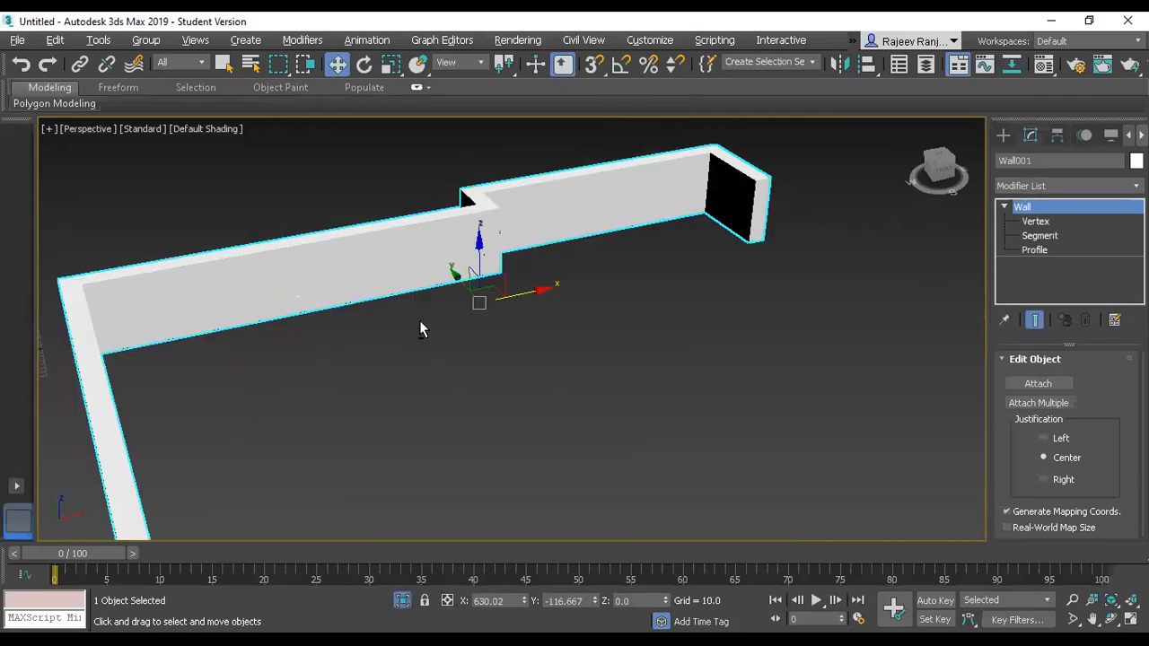
pyautogui.hotkey('alt', 'w')
pyautogui.scroll(-5, 726, 243)
pyautogui.rightClick(690, 266)
pyautogui.hotkey('alt', 'w')
pyautogui.scroll(5, 373, 410)
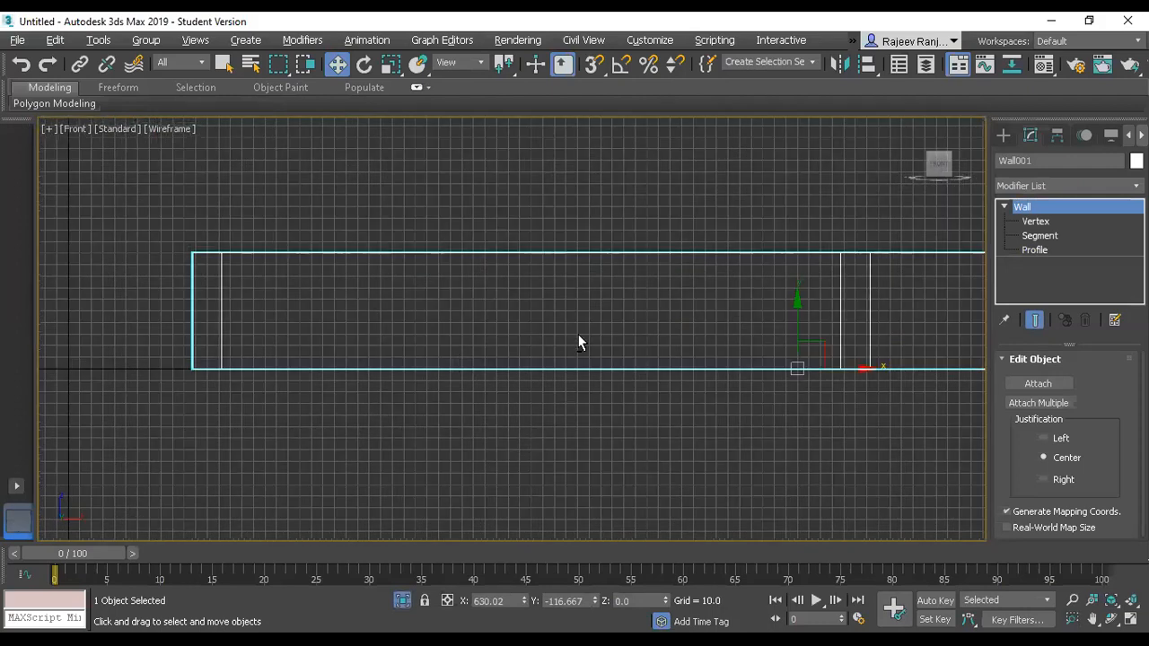
# Draw a Sliding window over the wall in the Front view, about 109.7 wide, 52.3 deep and 16 high.
pyautogui.click(999, 133)
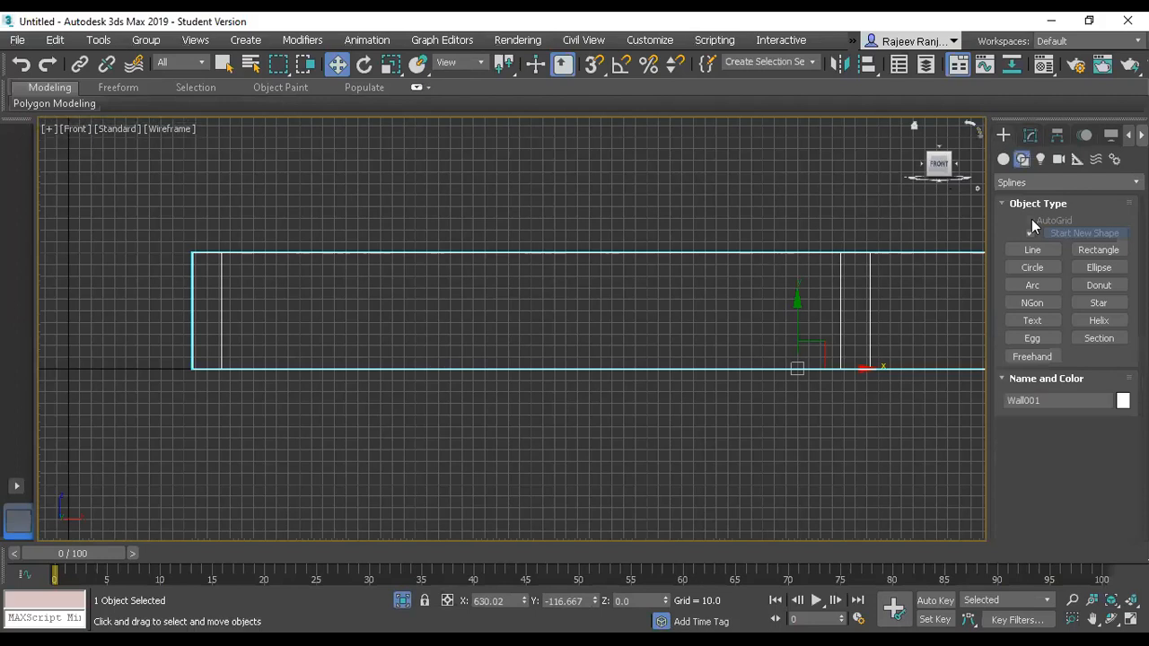
pyautogui.click(1028, 181)
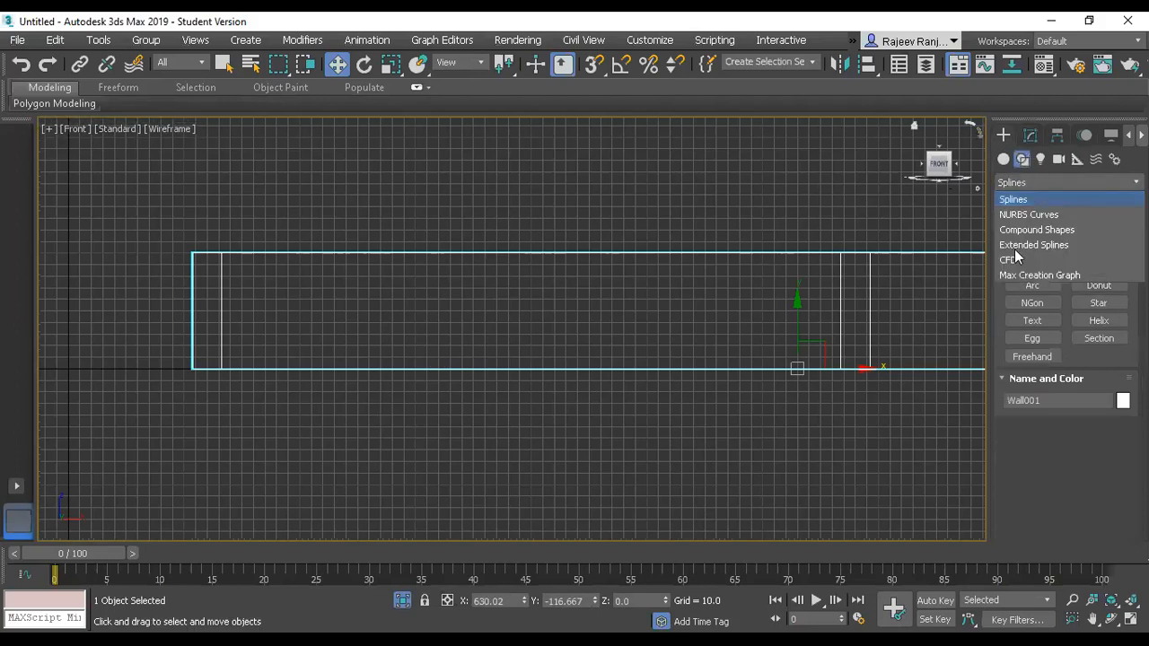
pyautogui.click(1002, 162)
pyautogui.click(1006, 180)
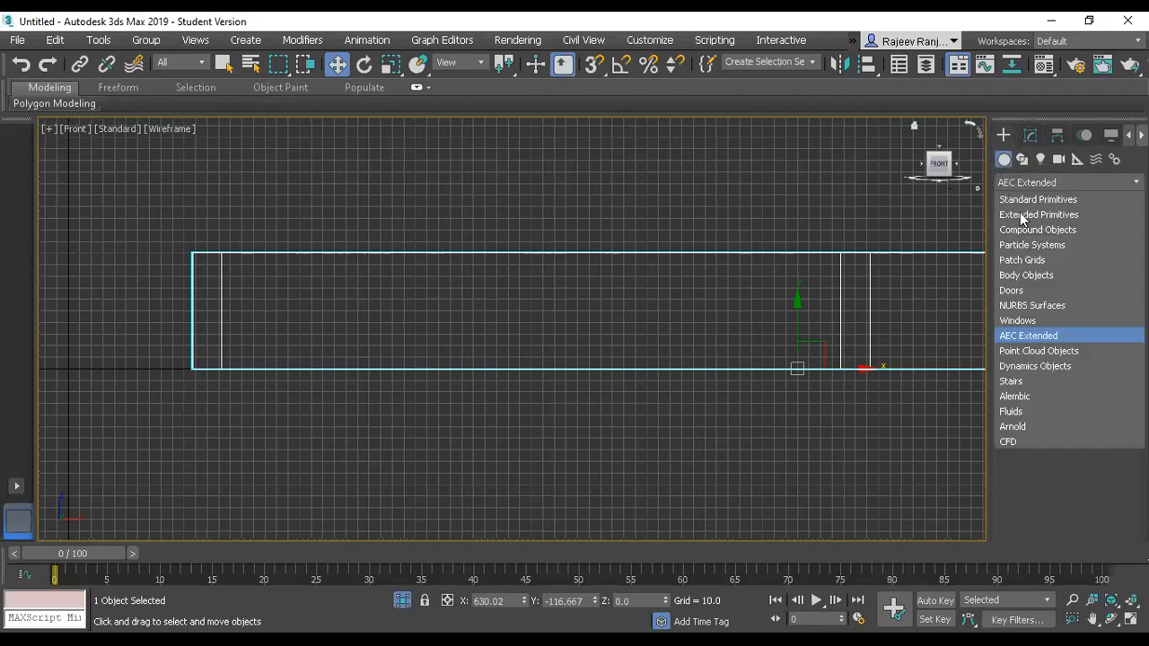
pyautogui.click(1023, 320)
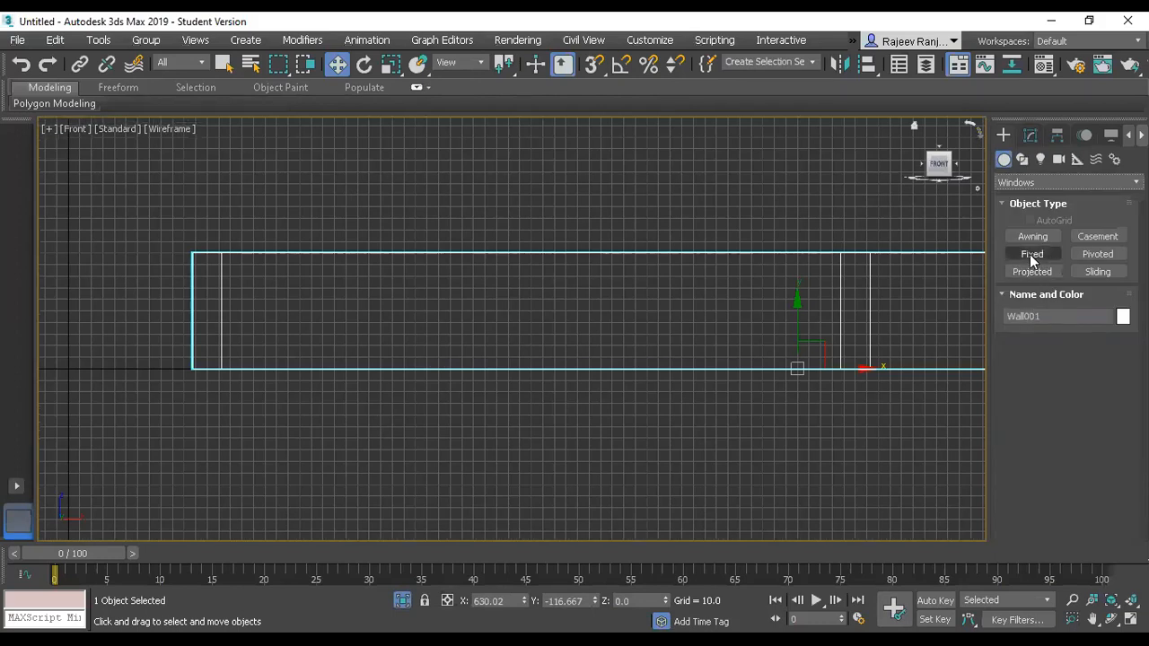
pyautogui.click(1096, 272)
pyautogui.moveTo(556, 301); pyautogui.dragTo(684, 300)
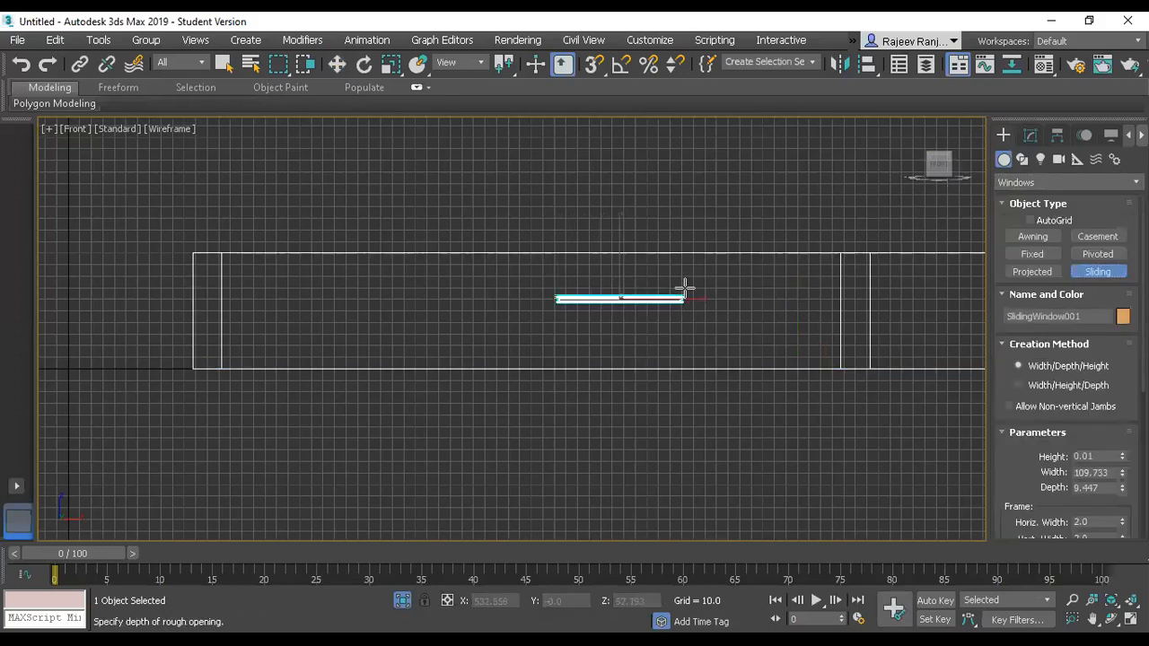
pyautogui.click(690, 240)
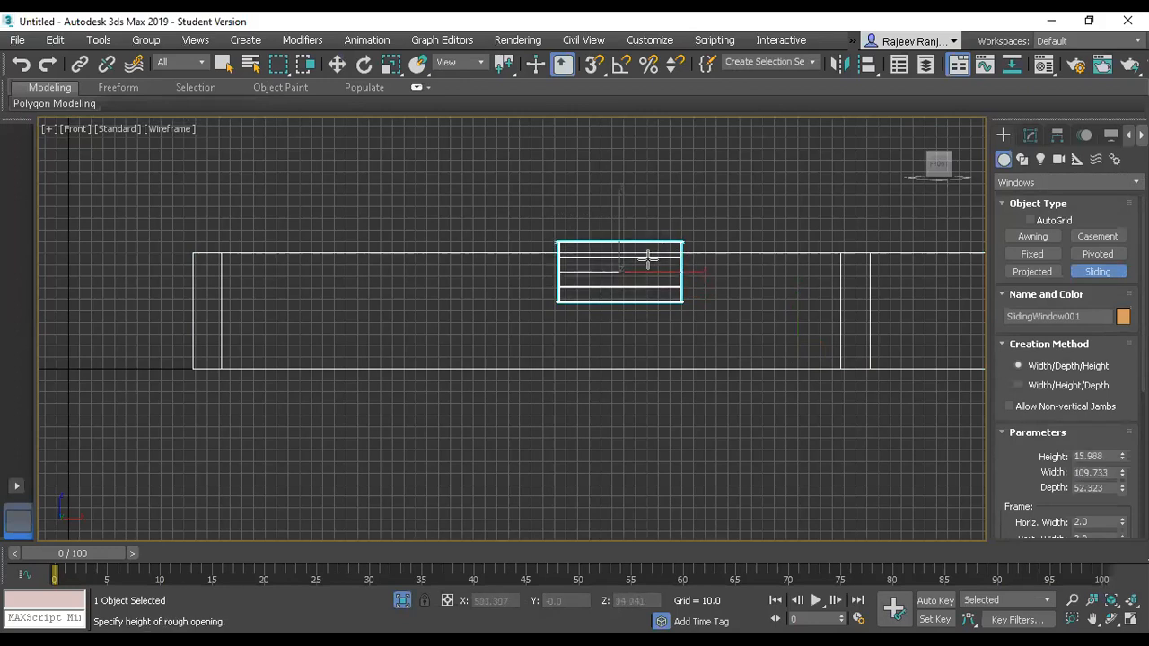
pyautogui.click(647, 264)
# Set the sliding window's height to about 56.28 and depth to about 2.62, and raise it to about Z 109.65 in the Perspective view.
pyautogui.hotkey('alt', 'w')
pyautogui.middleClick(736, 464)
pyautogui.hotkey('alt', 'w')
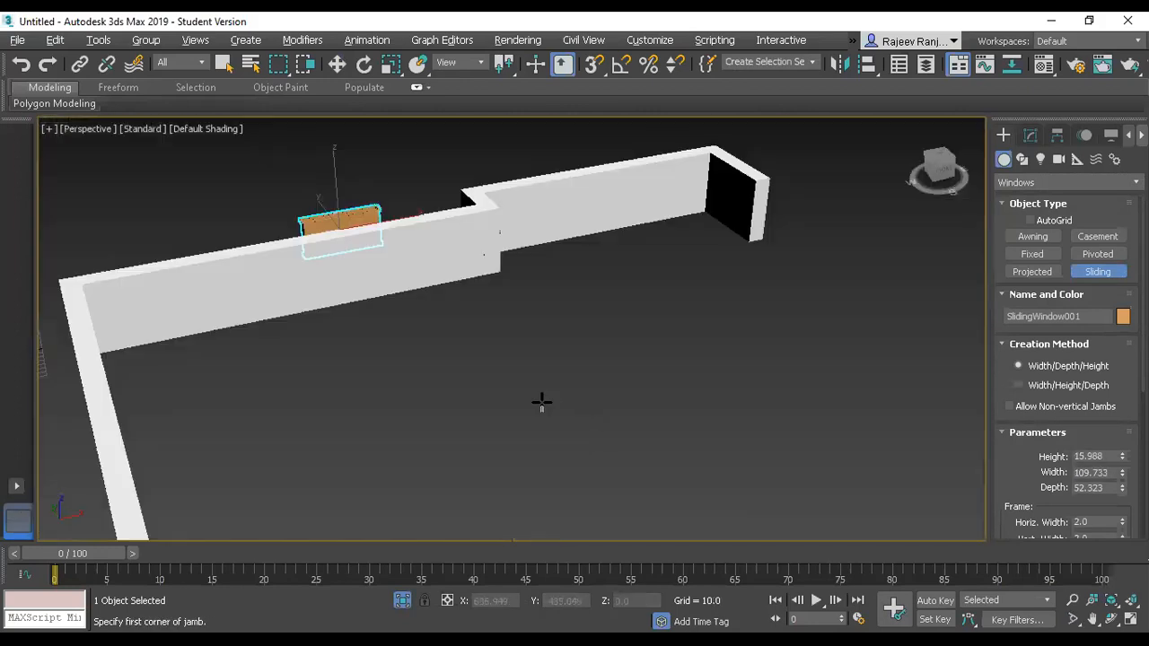
pyautogui.press('z')
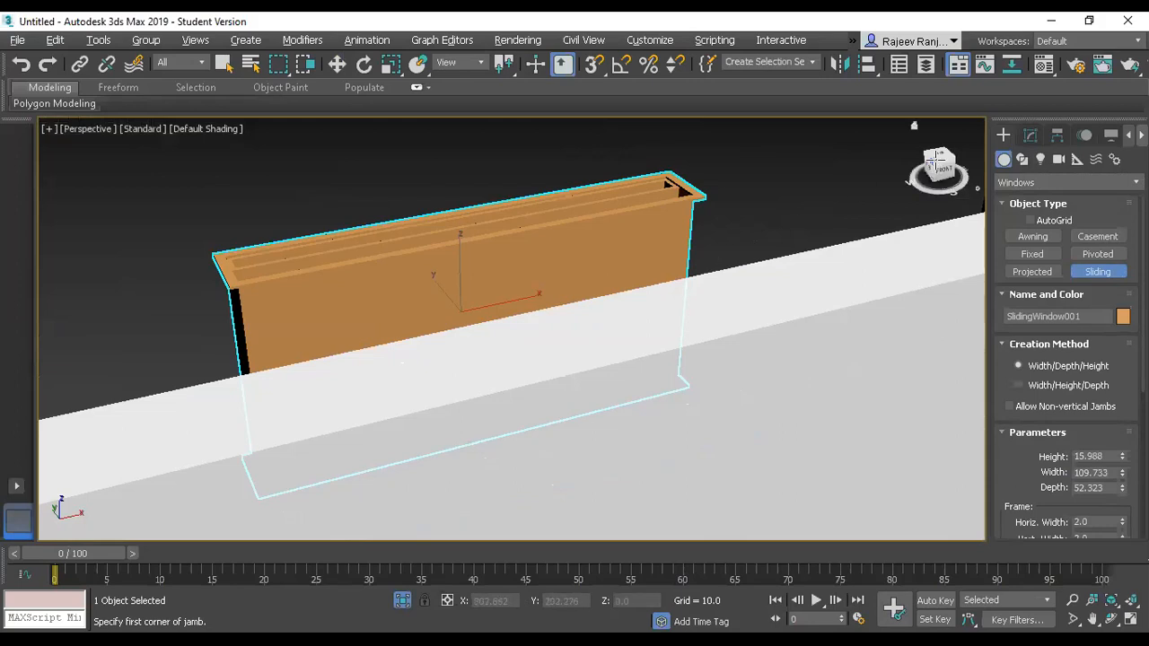
pyautogui.moveTo(936, 160)
pyautogui.mouseDown()
pyautogui.moveTo(937, 185)
pyautogui.moveTo(936, 163)
pyautogui.mouseUp()
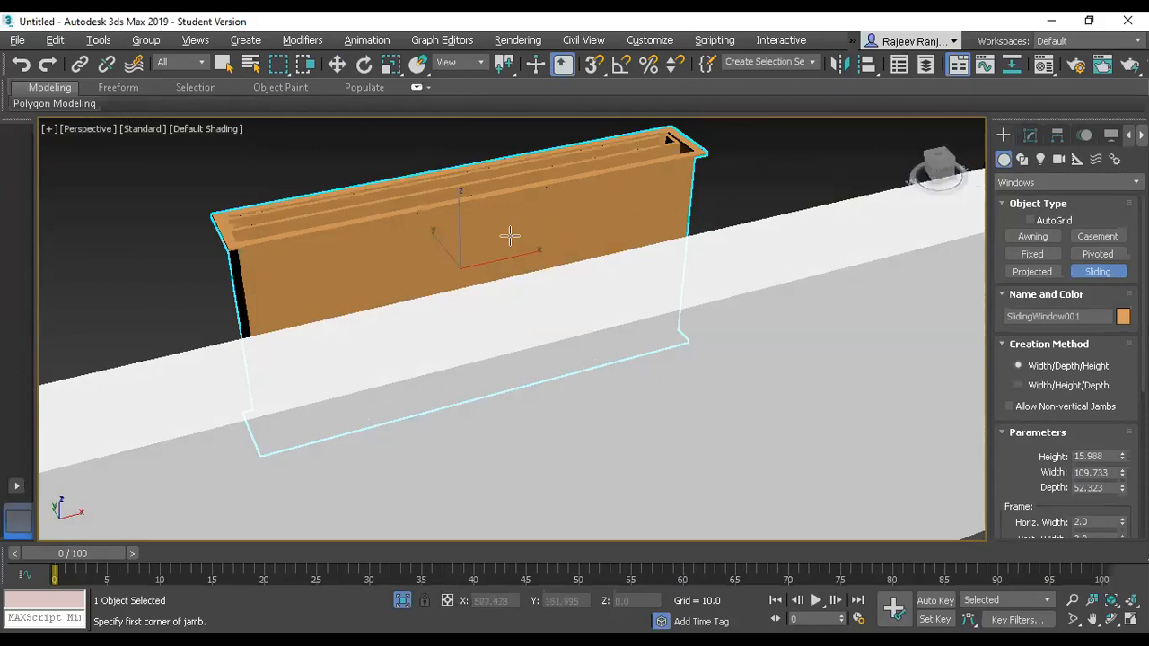
pyautogui.scroll(2, 397, 262)
pyautogui.scroll(-4, 397, 263)
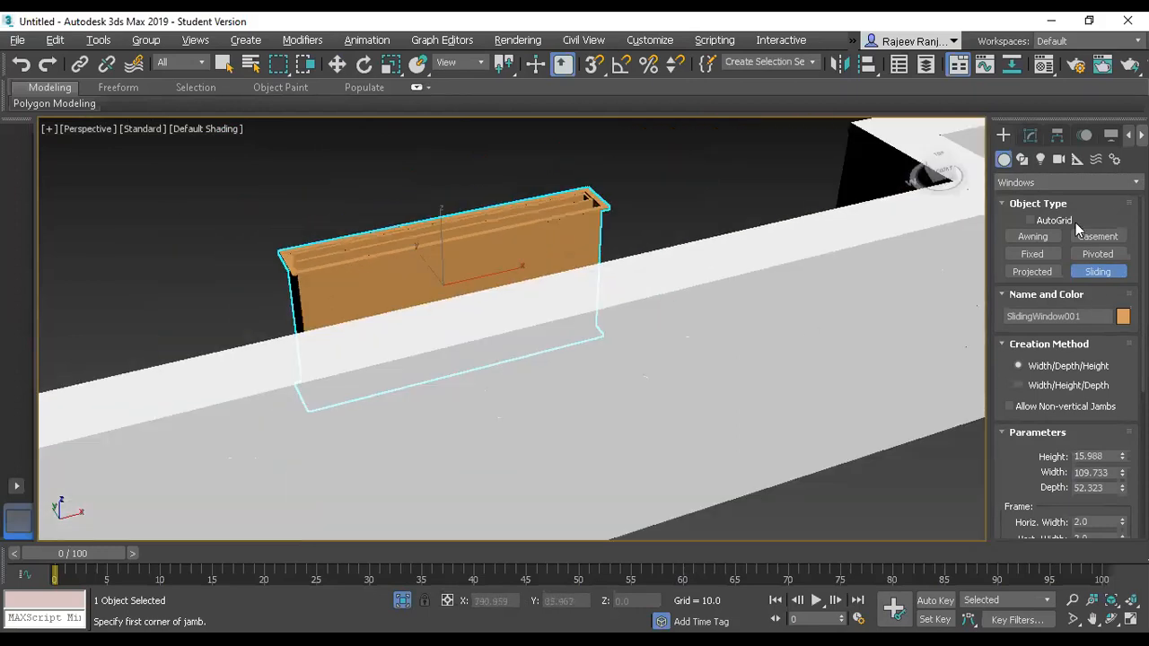
pyautogui.click(1028, 136)
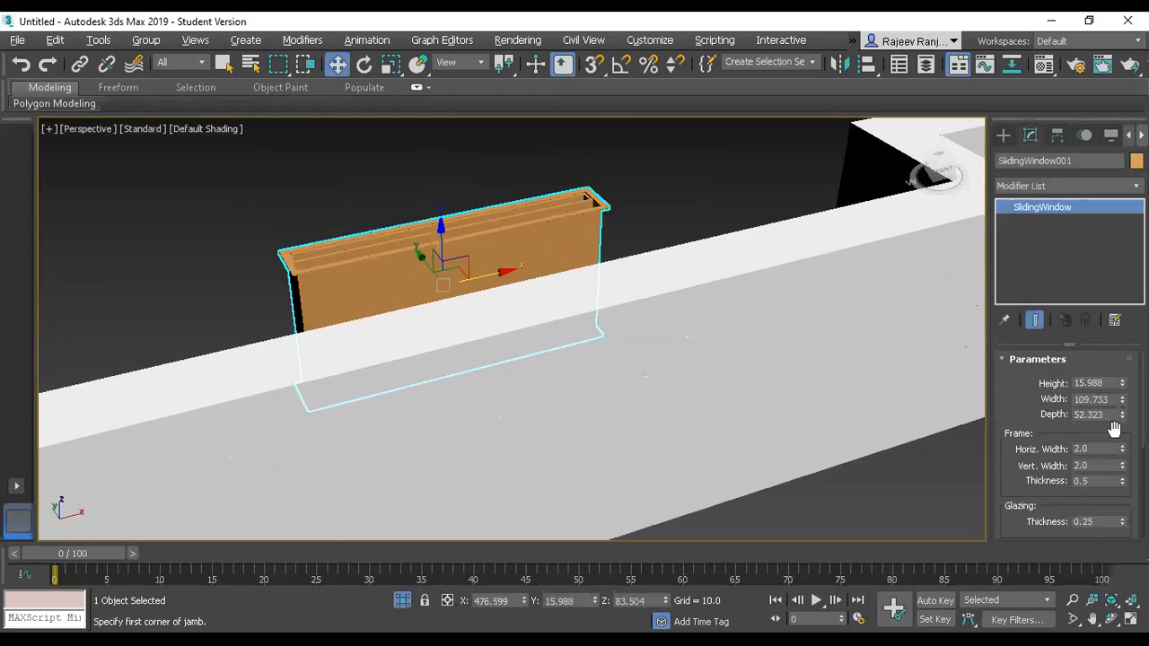
pyautogui.moveTo(1122, 383); pyautogui.dragTo(1057, 173)
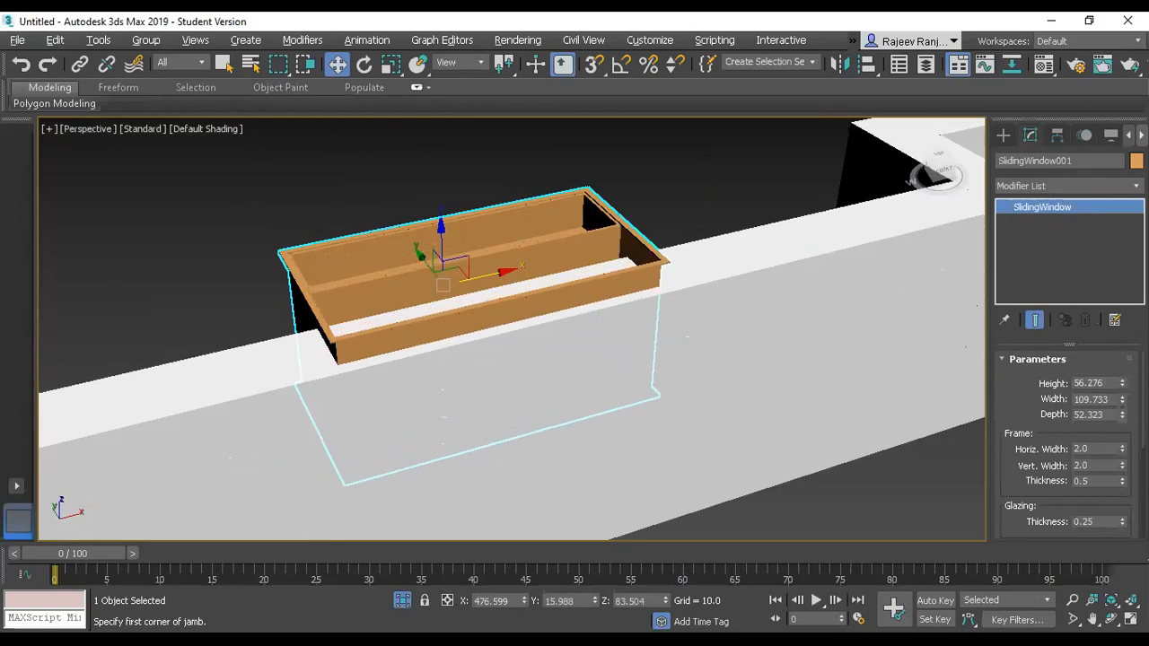
pyautogui.moveTo(1122, 416); pyautogui.dragTo(1122, 633)
pyautogui.moveTo(439, 224); pyautogui.dragTo(441, 165)
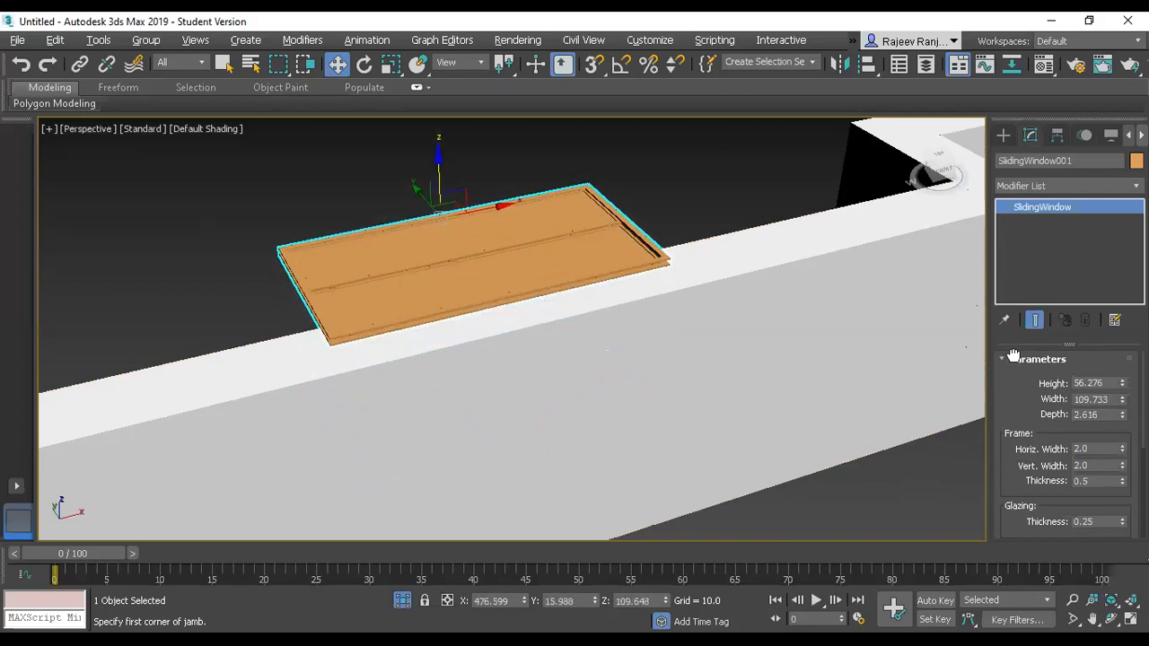
# Set the sliding window's opening amount to 72%.
pyautogui.scroll(-4, 1060, 482)
pyautogui.scroll(-1, 1059, 485)
pyautogui.moveTo(1107, 476); pyautogui.dragTo(1098, 411)
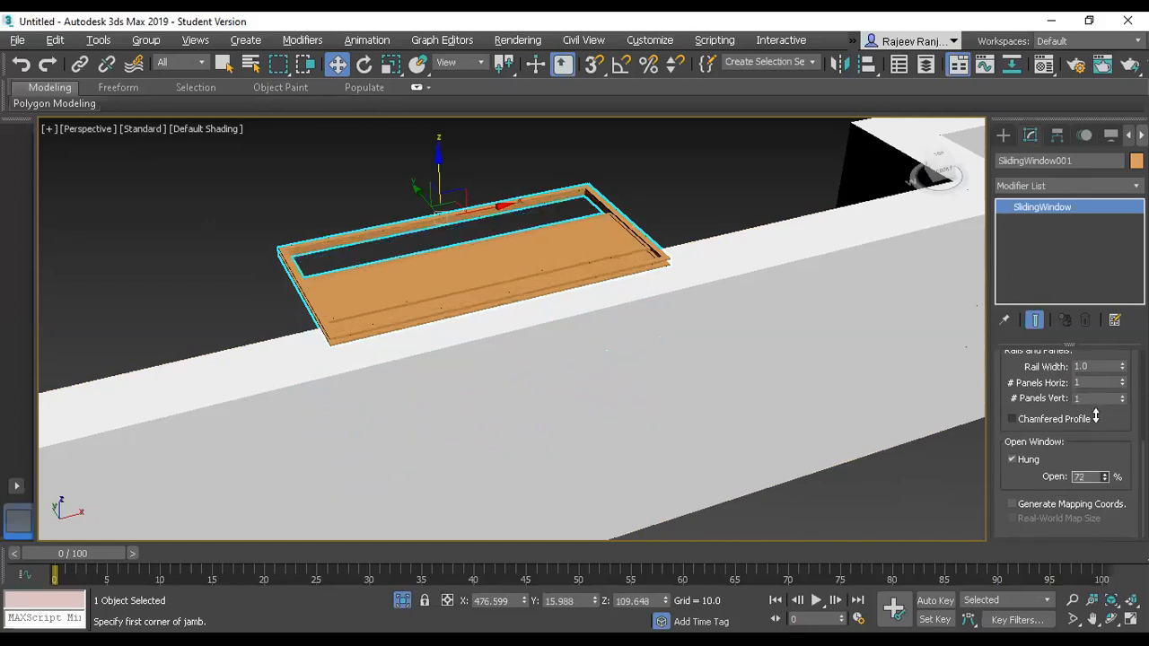
# Turn on angle snap and rotate the window -90 degrees about Y so it stands upright.
pyautogui.scroll(-8, 430, 318)
pyautogui.keyDown('alt'); pyautogui.moveTo(364, 387); pyautogui.dragTo(381, 492, button='middle'); pyautogui.keyUp('alt')
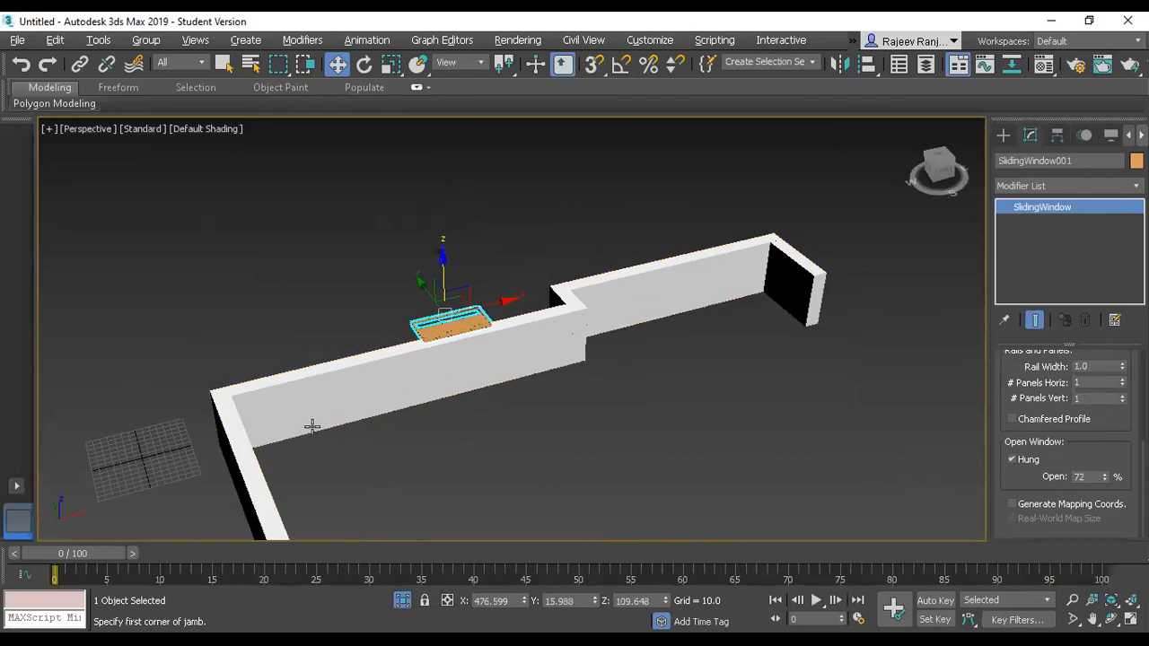
pyautogui.moveTo(938, 166); pyautogui.dragTo(934, 172)
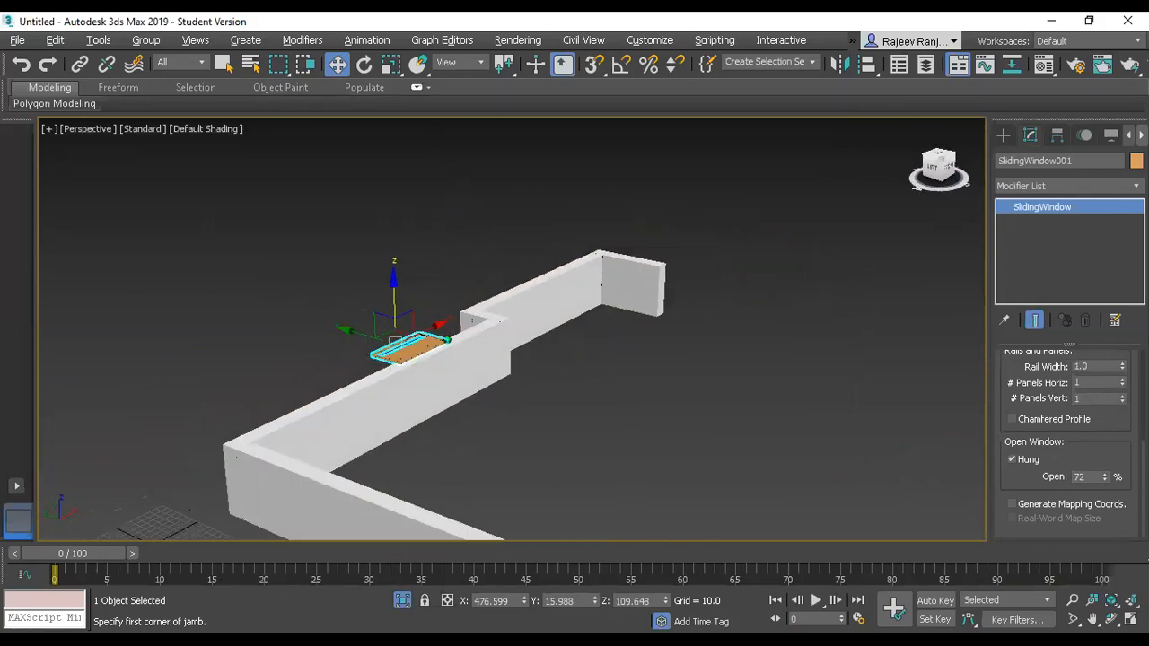
pyautogui.press('e')
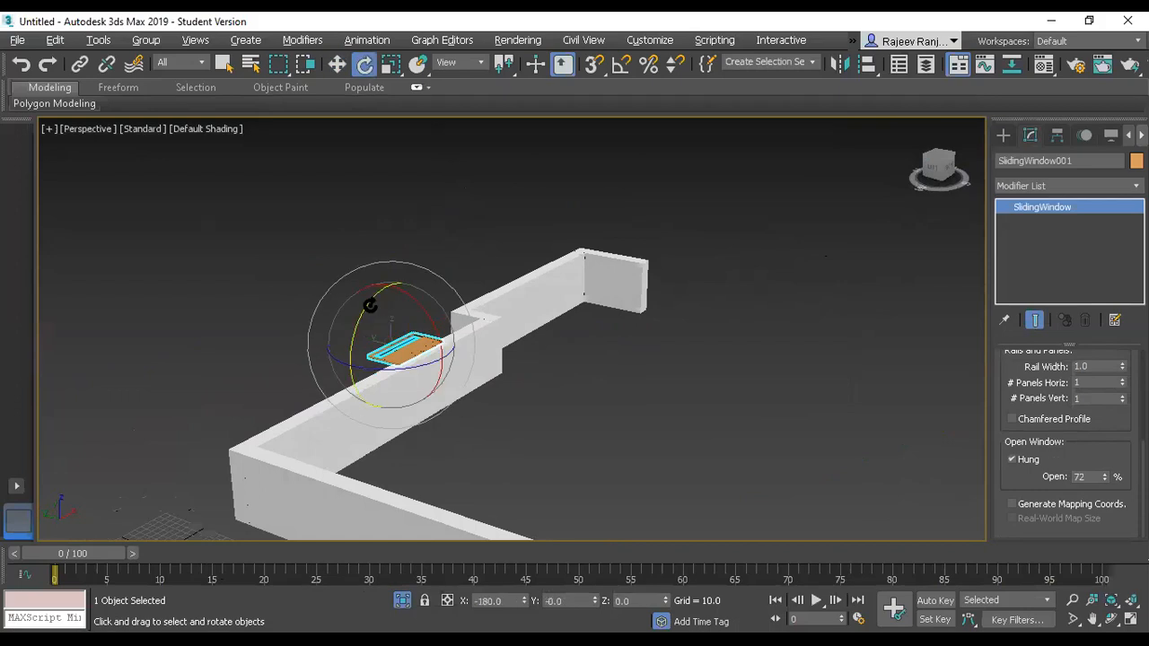
pyautogui.moveTo(367, 306); pyautogui.dragTo(352, 326)
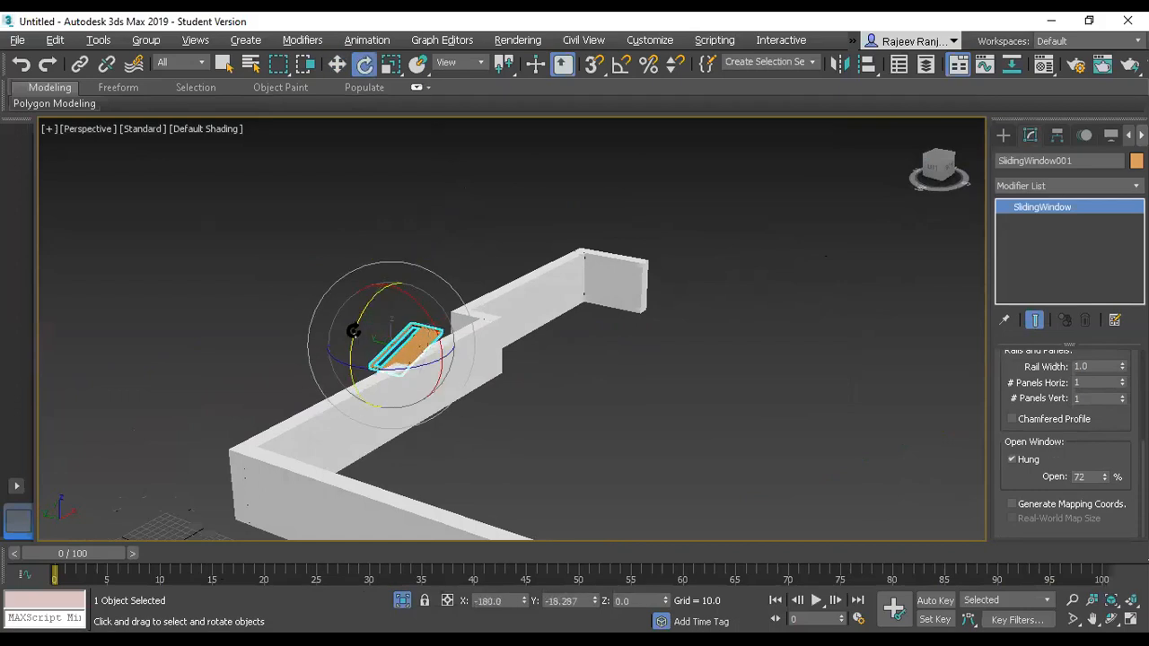
pyautogui.hotkey('ctrl', 'z')
pyautogui.press('a')
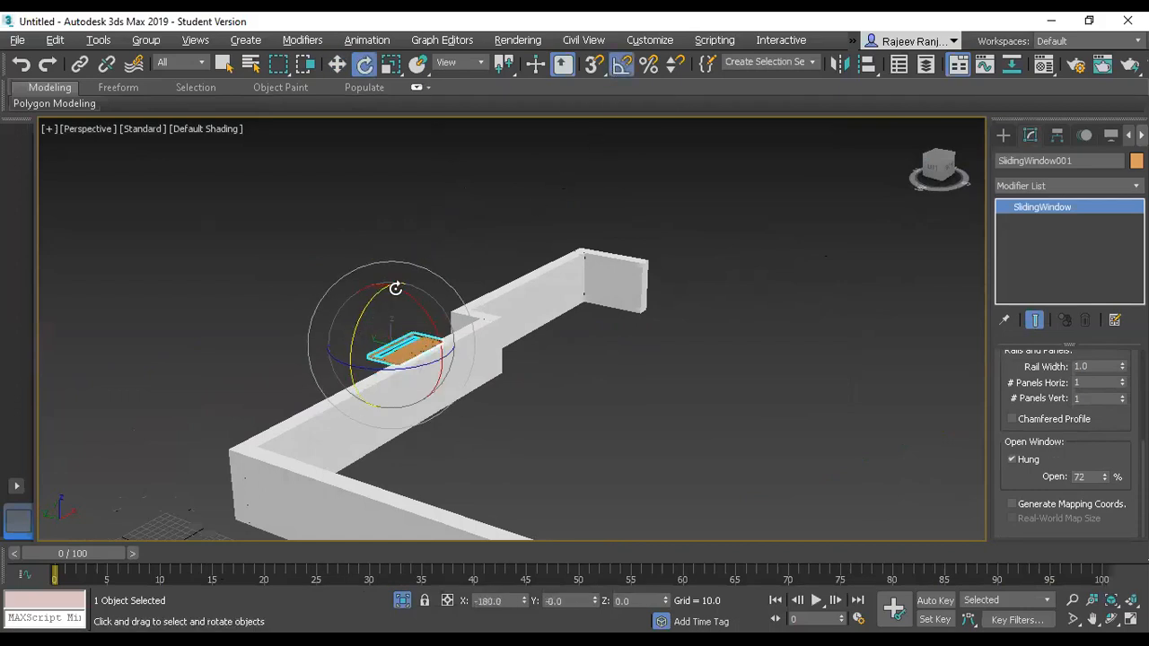
pyautogui.moveTo(368, 302); pyautogui.dragTo(338, 378)
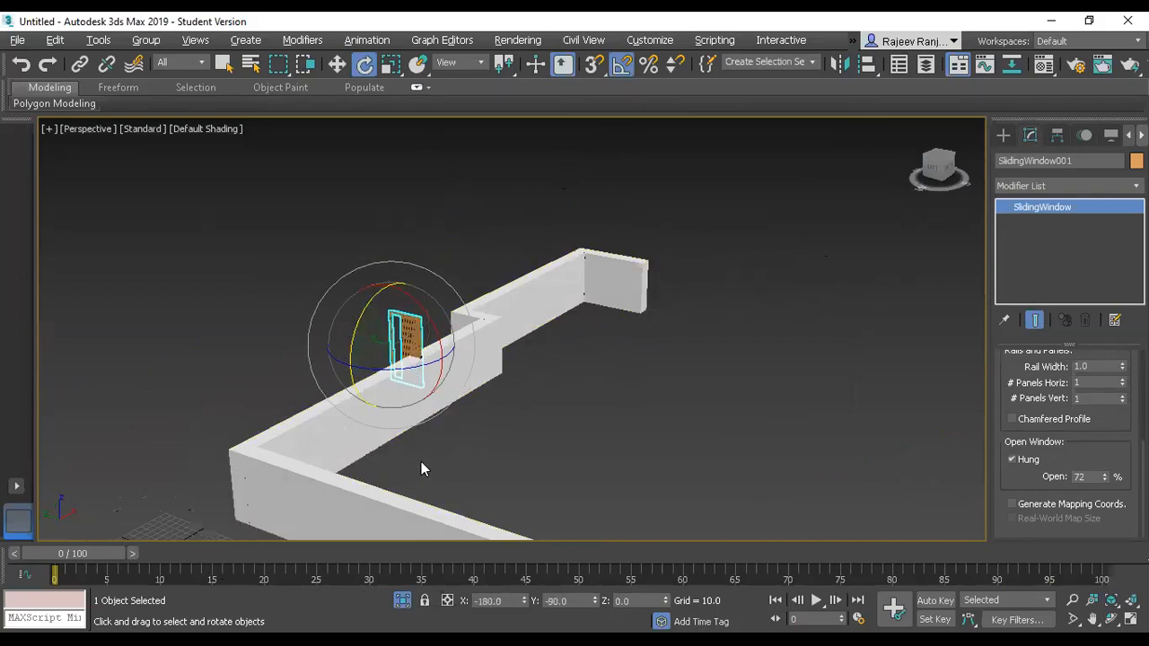
# Move the window onto the adjoining end wall at about X 119.46, Y -137.50, Z 58.42.
pyautogui.press('w')
pyautogui.moveTo(412, 330); pyautogui.dragTo(274, 447)
pyautogui.moveTo(206, 405); pyautogui.dragTo(312, 484)
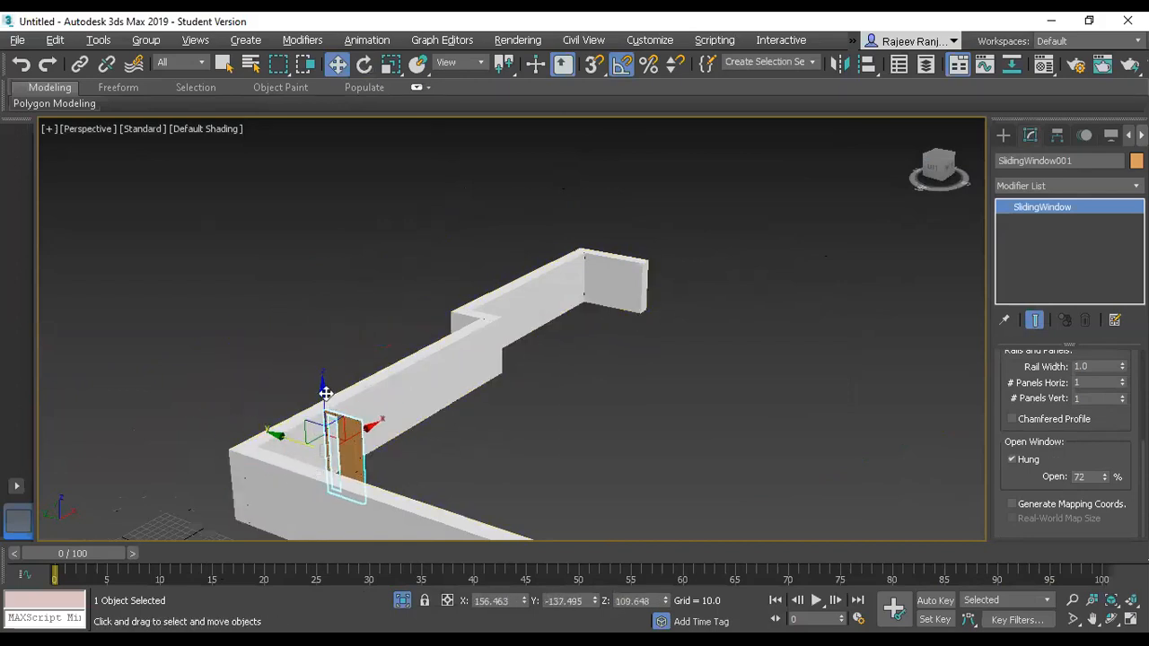
pyautogui.moveTo(325, 397); pyautogui.dragTo(324, 440)
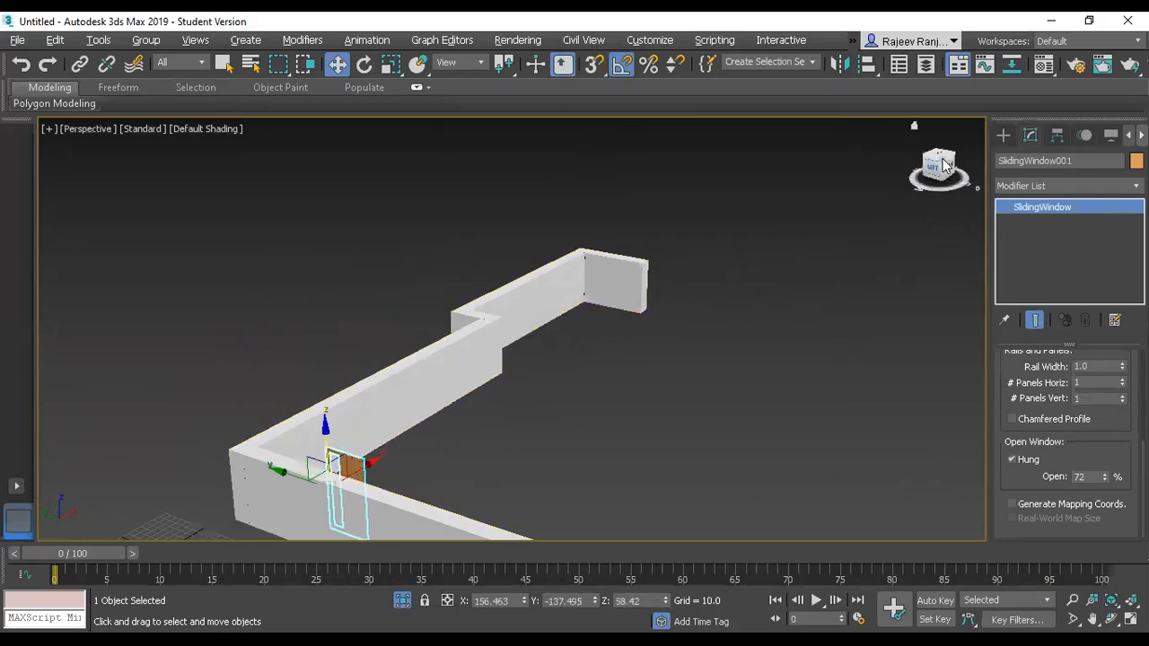
pyautogui.moveTo(944, 164); pyautogui.dragTo(940, 171)
pyautogui.moveTo(567, 390); pyautogui.dragTo(596, 390)
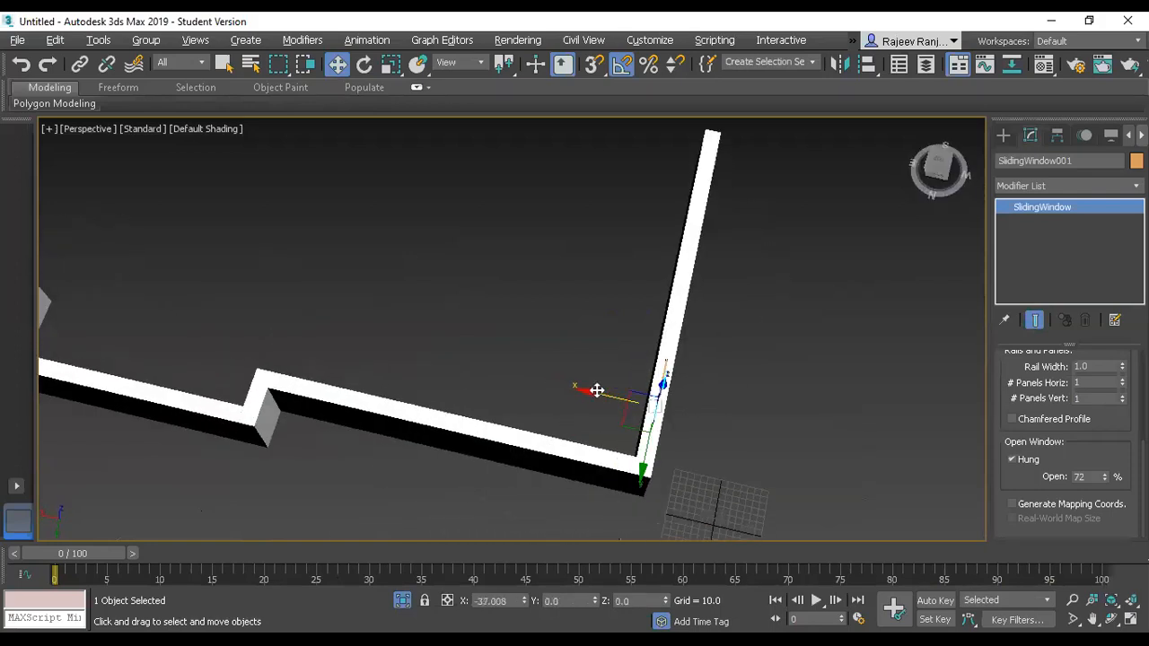
# Resize the sliding window to about 81.22 high, 76.18 wide and 5.65 deep so it fits within the wall.
pyautogui.click(929, 171)
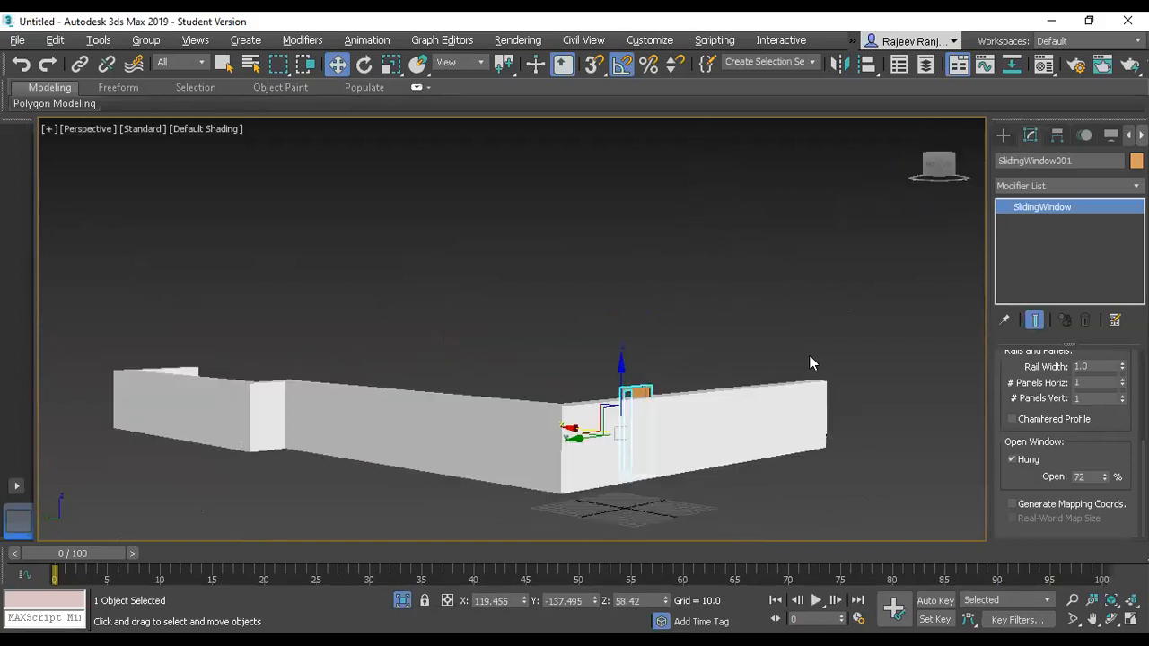
pyautogui.scroll(5, 781, 452)
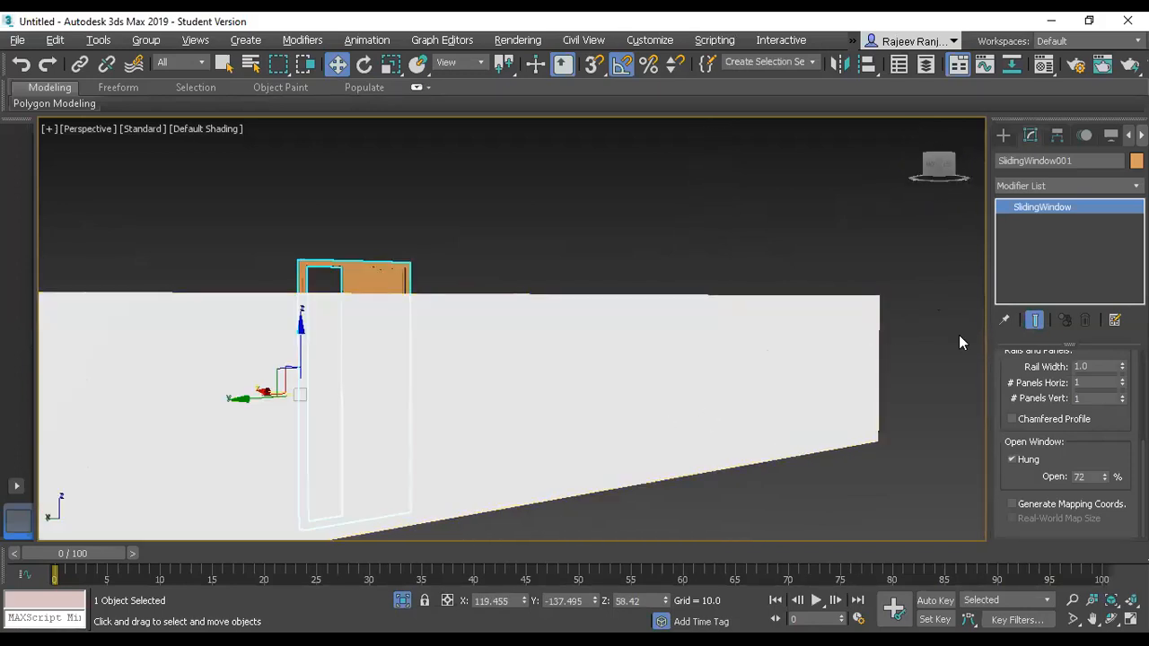
pyautogui.scroll(5, 1015, 400)
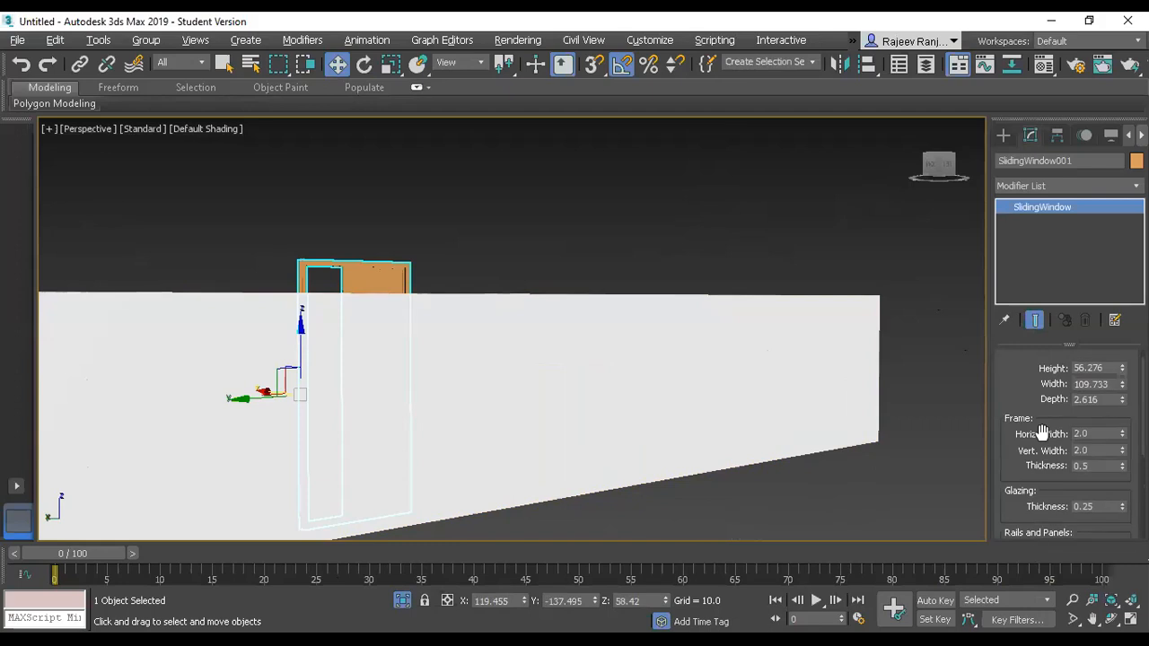
pyautogui.moveTo(1122, 400); pyautogui.dragTo(1111, 279)
pyautogui.moveTo(1122, 414); pyautogui.dragTo(1111, 319)
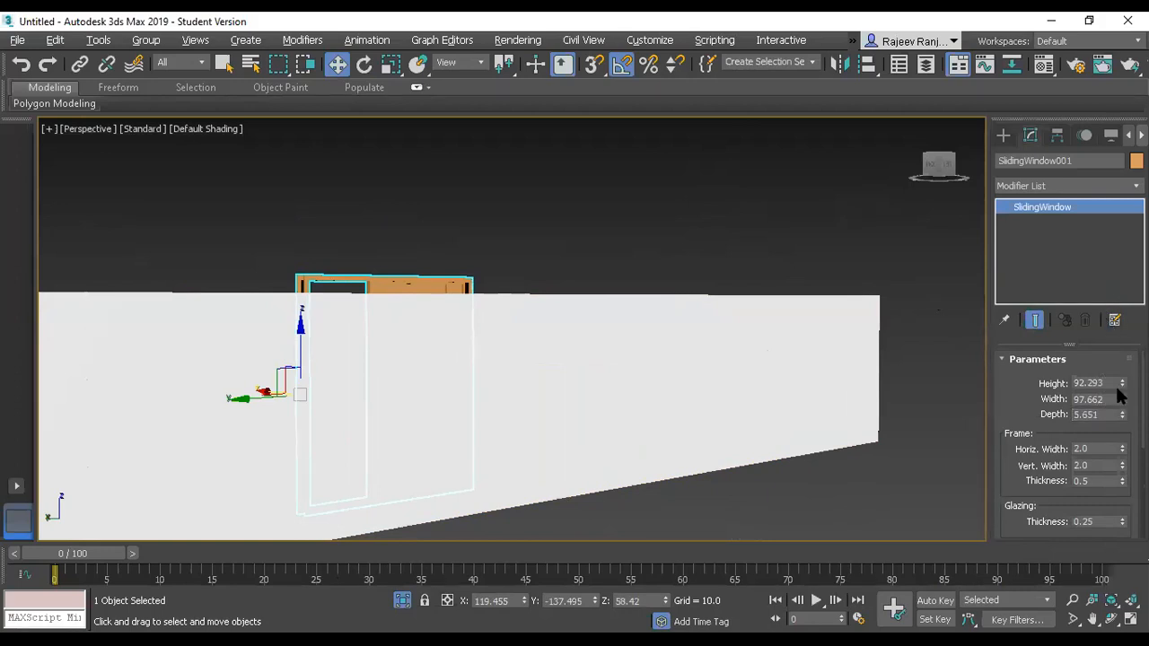
pyautogui.moveTo(1122, 383); pyautogui.dragTo(1122, 419)
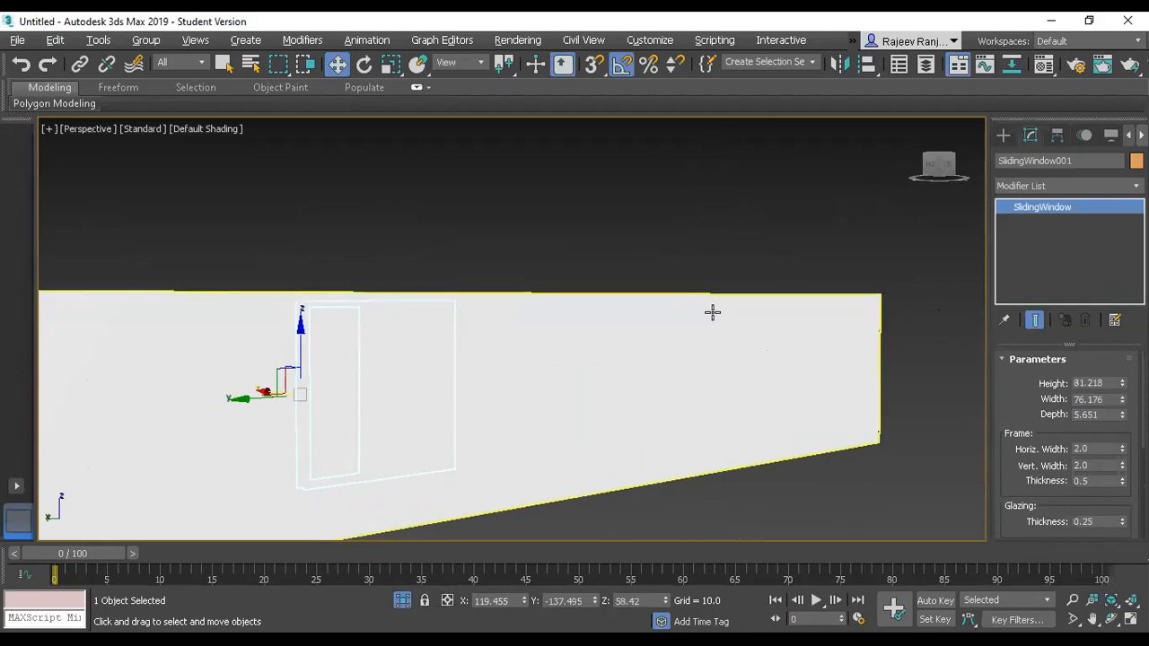
# Pull the window out of the wall along X to about 81.48 and link it to Wall001 as its parent.
pyautogui.moveTo(939, 163); pyautogui.dragTo(897, 203)
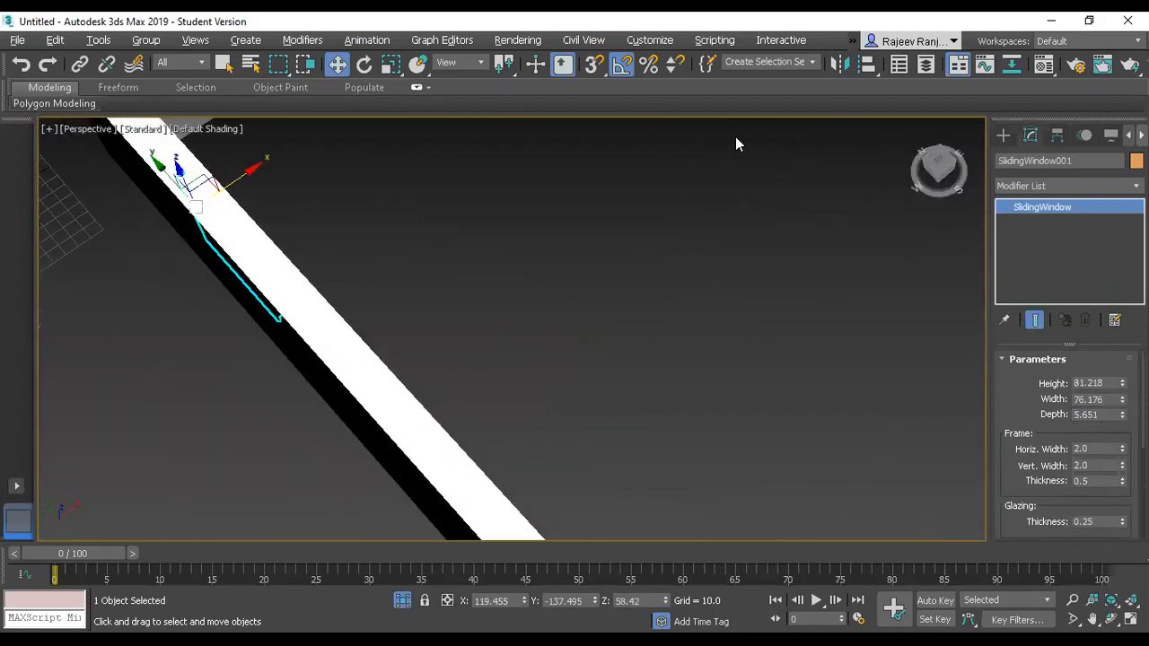
pyautogui.moveTo(243, 177); pyautogui.dragTo(207, 201)
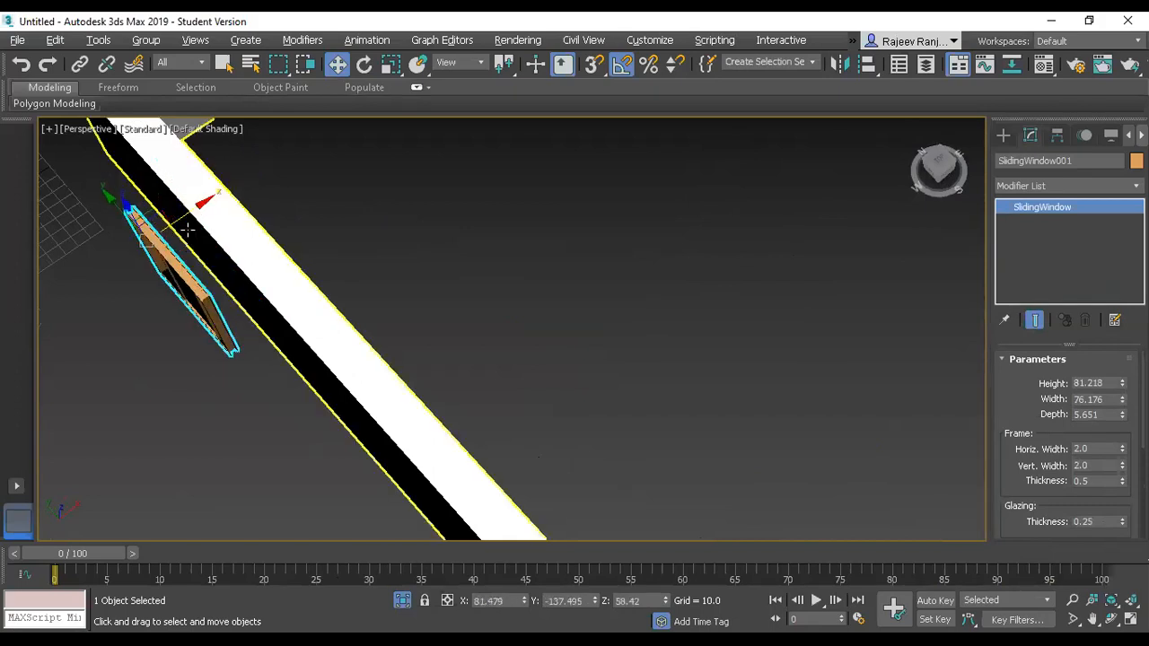
pyautogui.click(80, 64)
pyautogui.moveTo(163, 252); pyautogui.dragTo(226, 244)
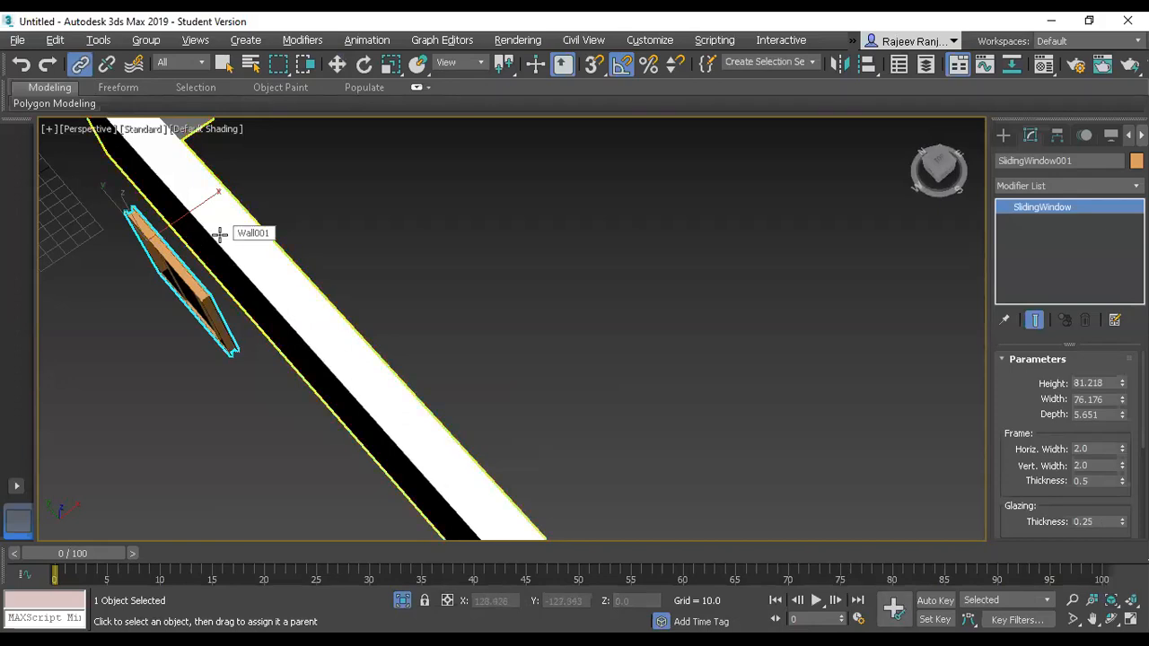
# Move the linked window back into the wall along X to about 114.12 and check the cut opening up close.
pyautogui.press('w')
pyautogui.moveTo(201, 195); pyautogui.dragTo(249, 185)
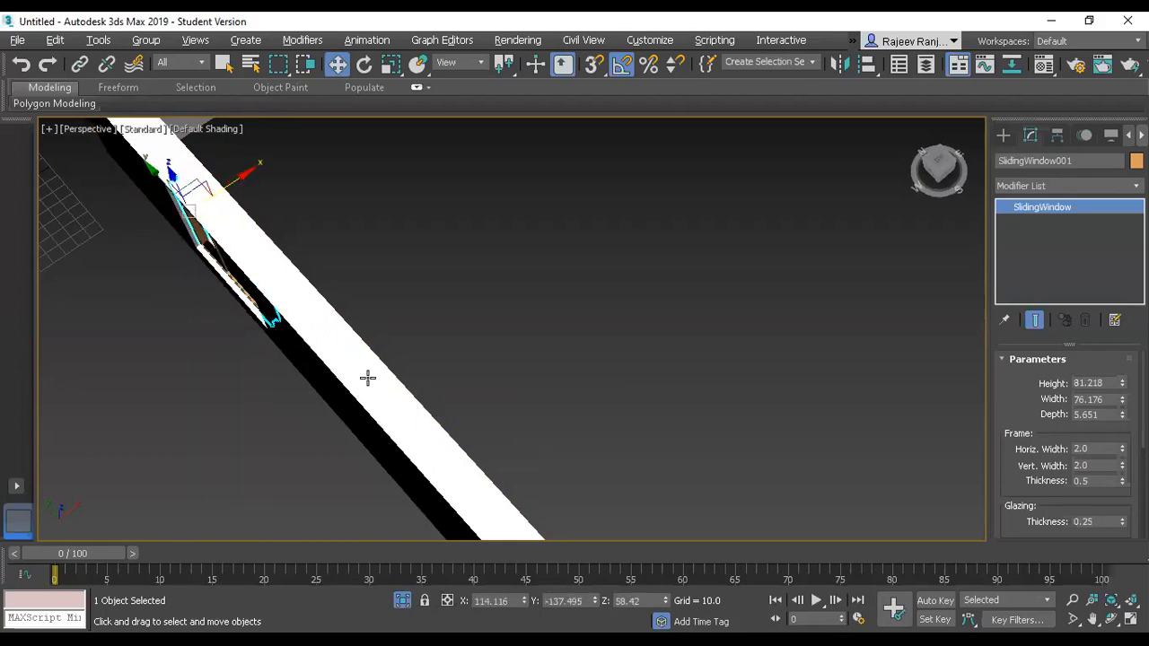
pyautogui.click(927, 161)
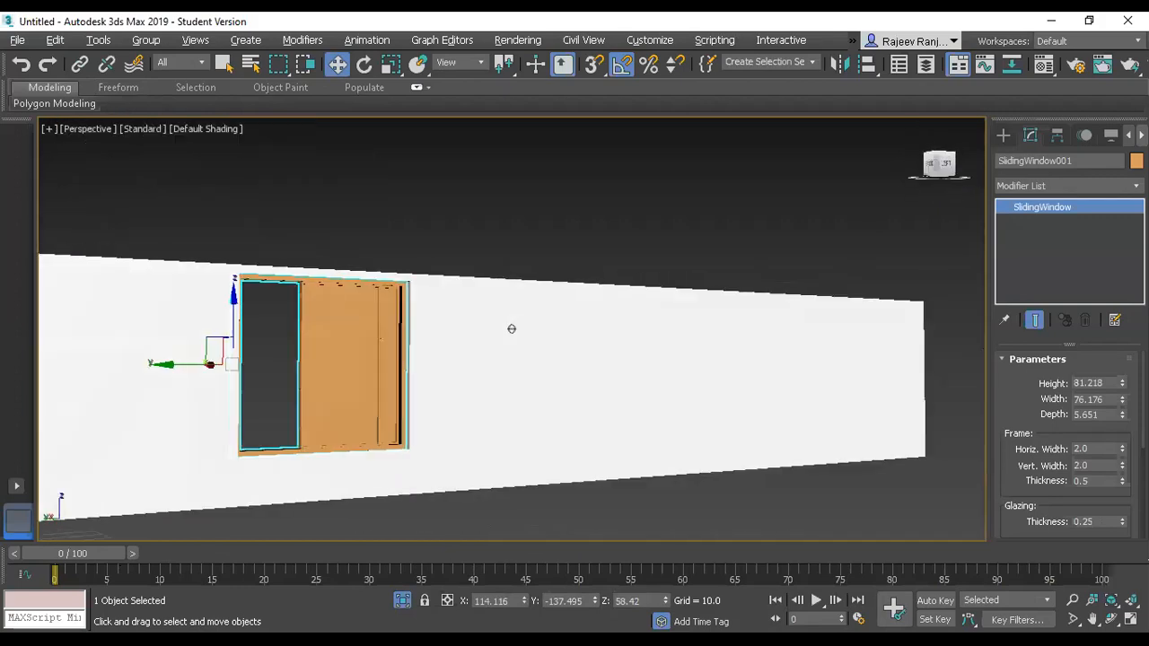
pyautogui.moveTo(511, 328); pyautogui.dragTo(507, 334)
pyautogui.scroll(2, 395, 426)
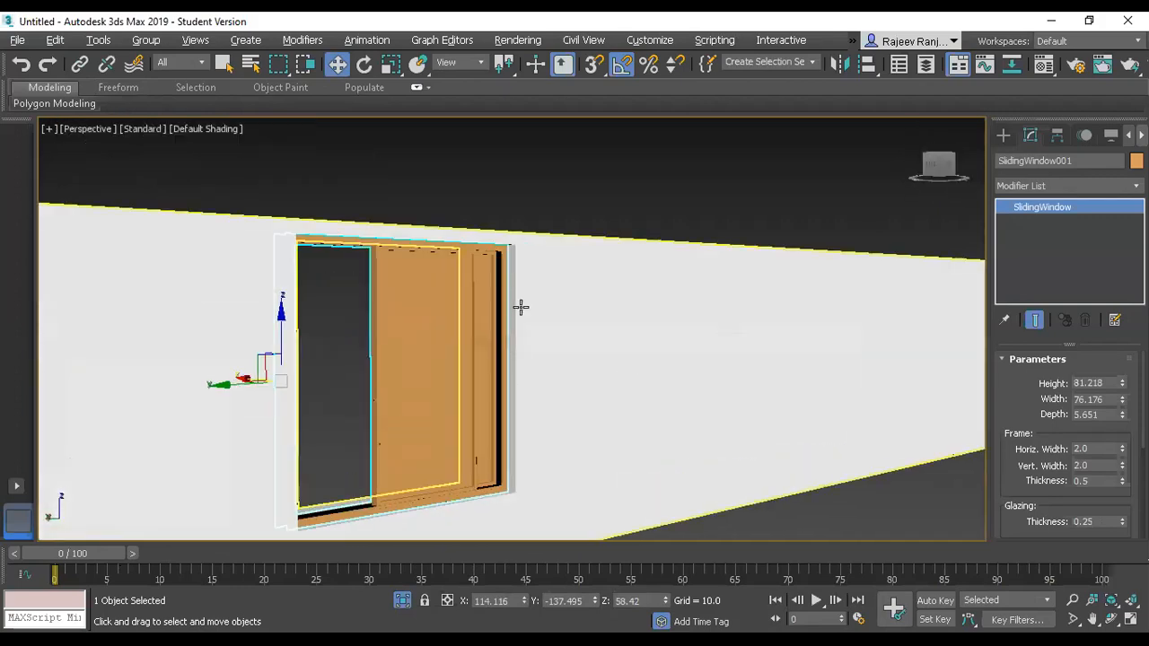
pyautogui.scroll(-2, 397, 402)
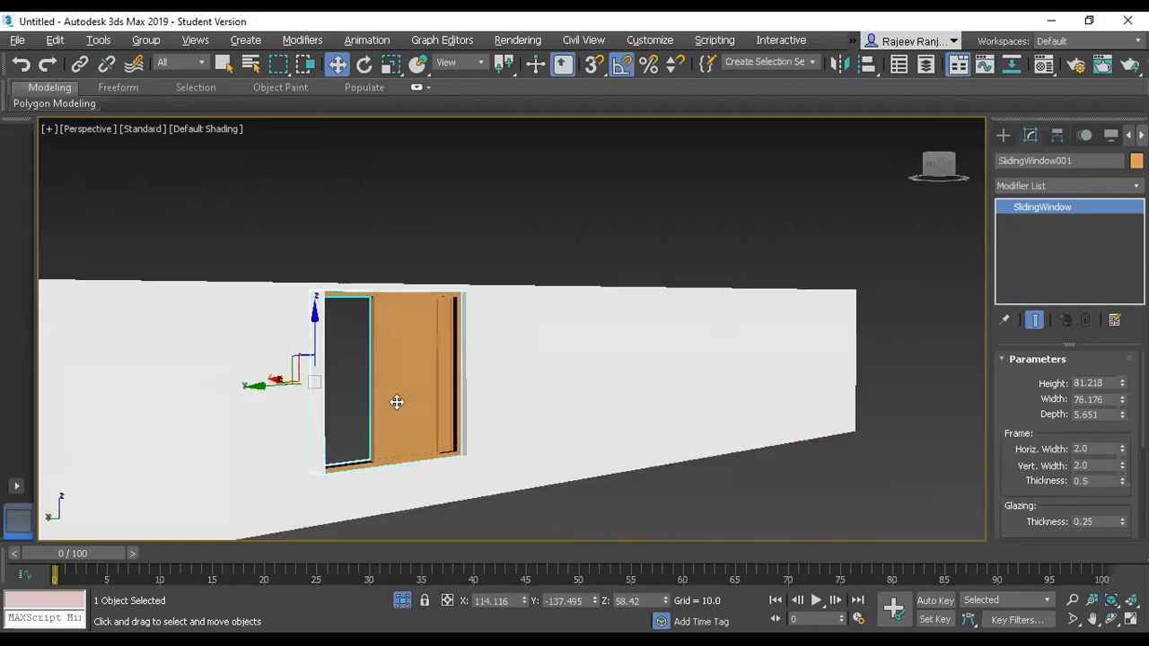
# Copy the linked sliding window along its wall to about Y -304.67 and move the original to about Y -67.49.
pyautogui.keyDown('shift'); pyautogui.moveTo(258, 386); pyautogui.dragTo(515, 390); pyautogui.keyUp('shift')
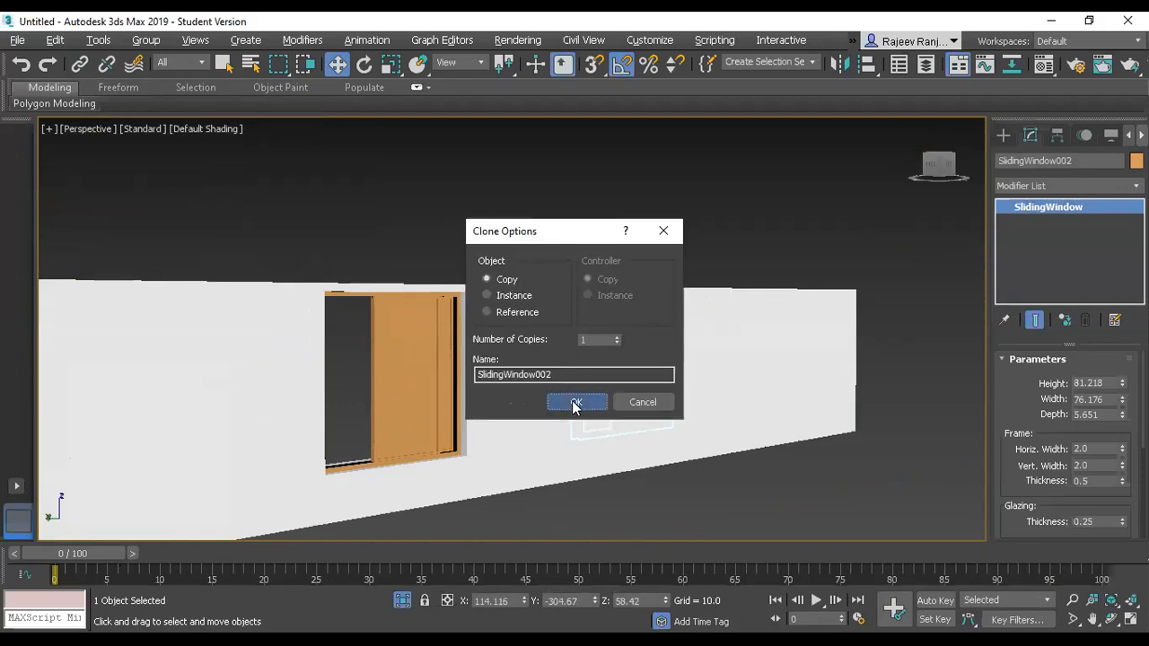
pyautogui.click(576, 406)
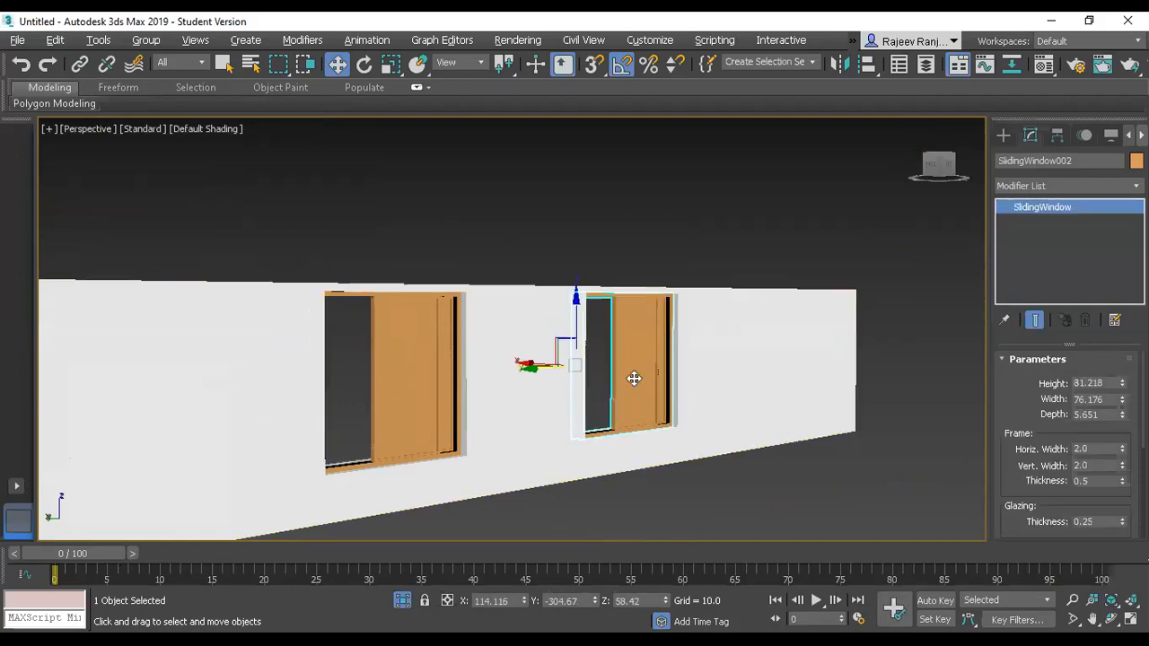
pyautogui.click(410, 403)
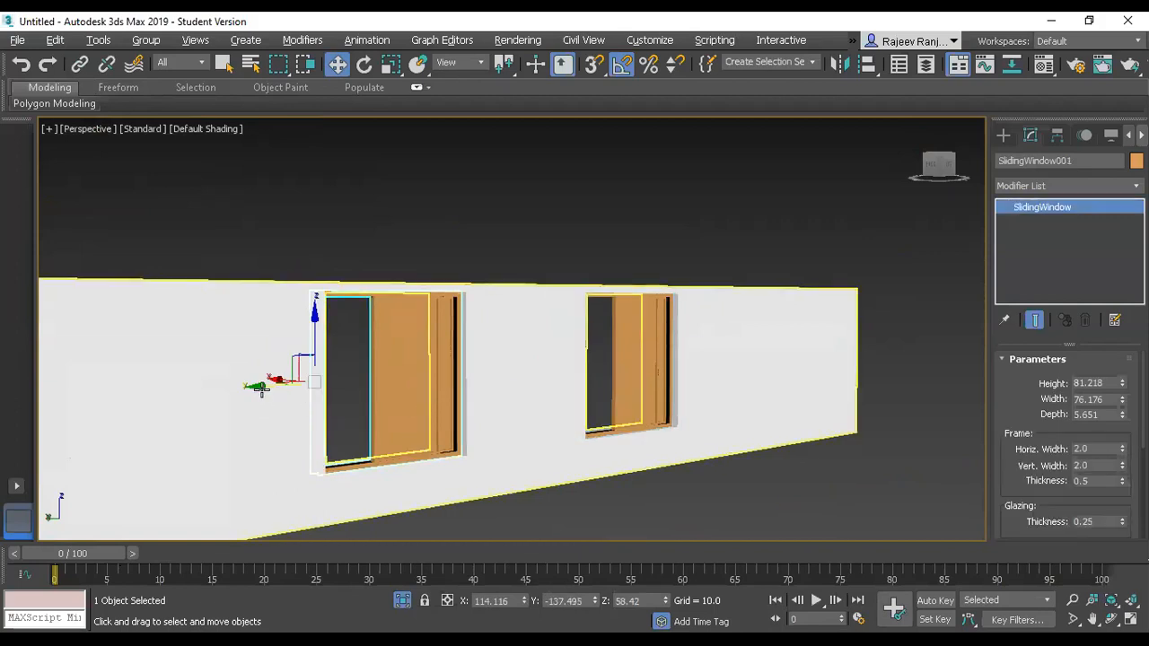
pyautogui.moveTo(249, 382); pyautogui.dragTo(106, 422)
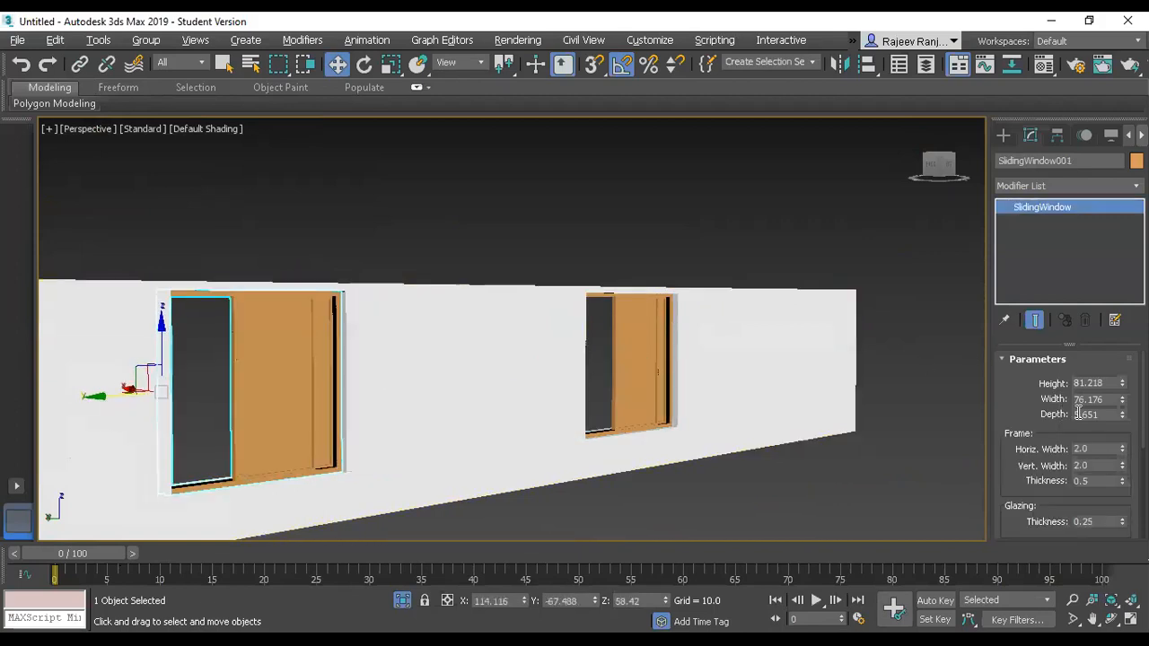
# Set the original window's height to about 206.29, horizontal frame width 2.34, glazing thickness 0.39, rail width 2.85 and opening to 0%.
pyautogui.moveTo(1121, 382); pyautogui.dragTo(1118, 254)
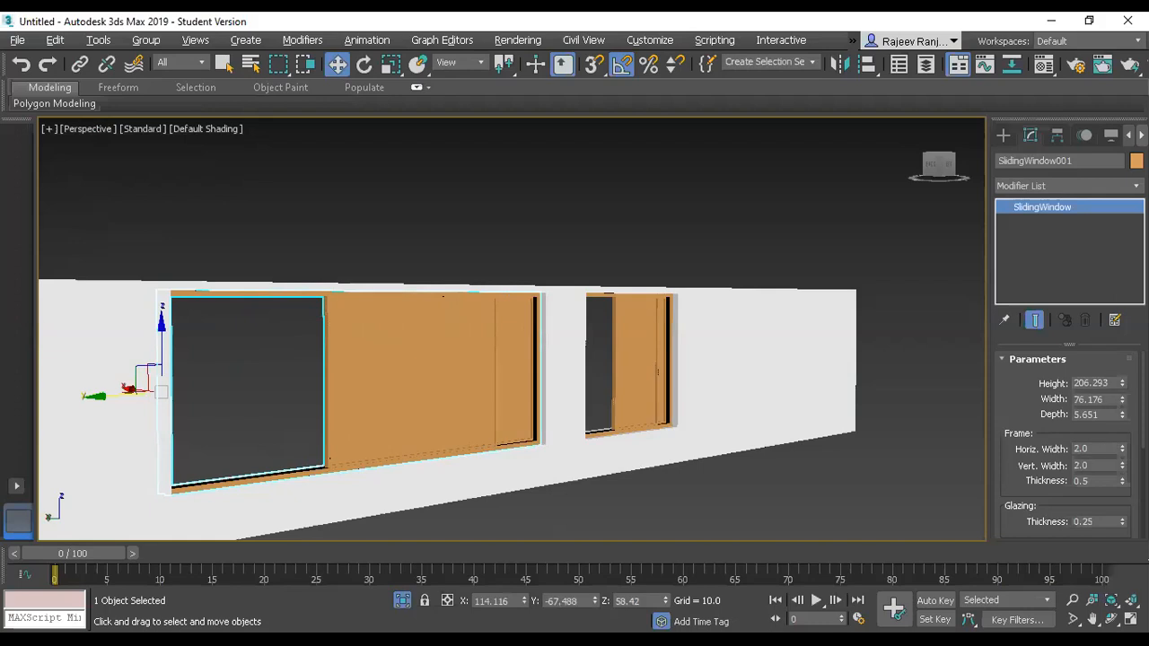
pyautogui.moveTo(1121, 449); pyautogui.dragTo(1121, 442)
pyautogui.scroll(-3, 1025, 413)
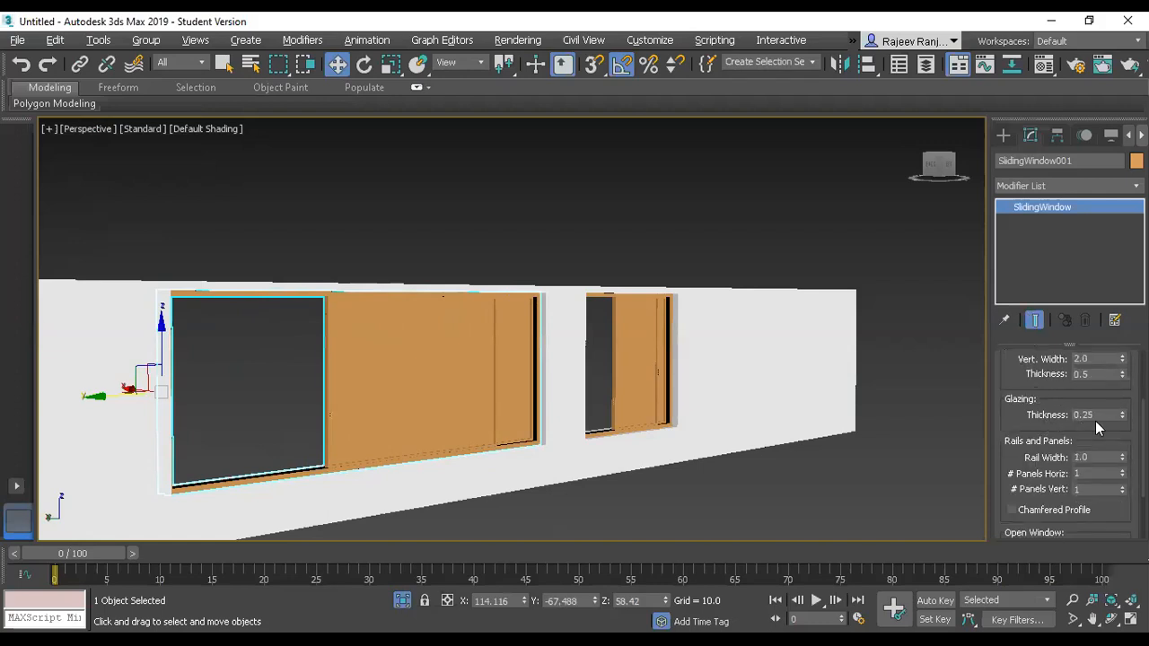
pyautogui.moveTo(1122, 415); pyautogui.dragTo(1122, 403)
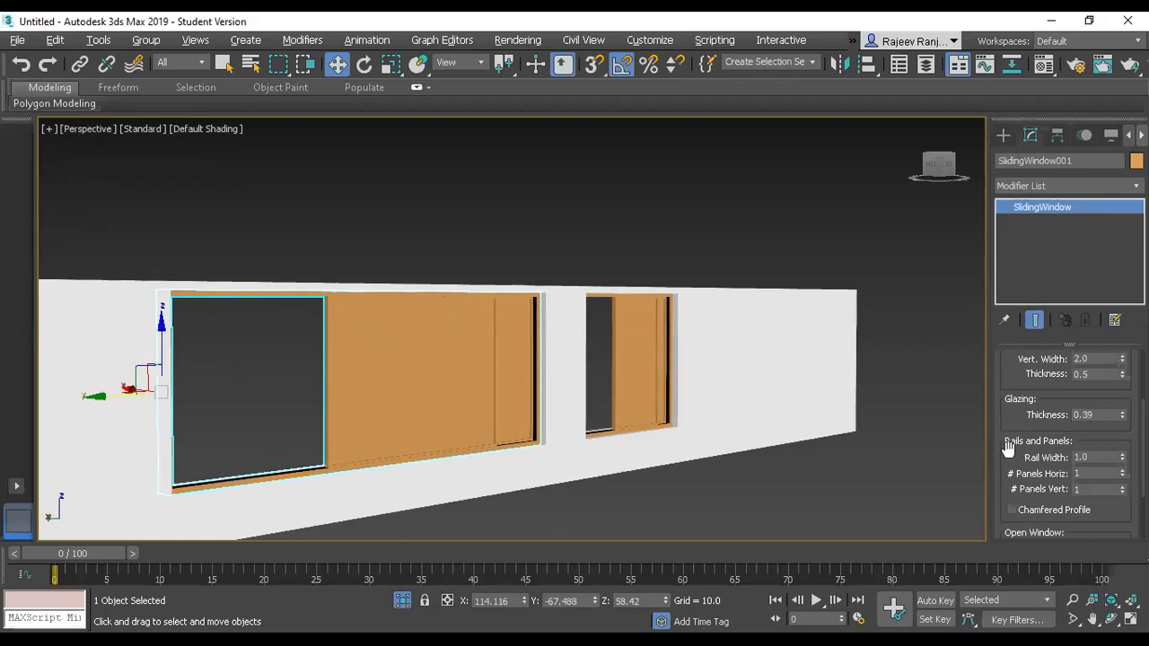
pyautogui.moveTo(1007, 447); pyautogui.dragTo(1009, 414)
pyautogui.moveTo(1121, 423); pyautogui.dragTo(1110, 190)
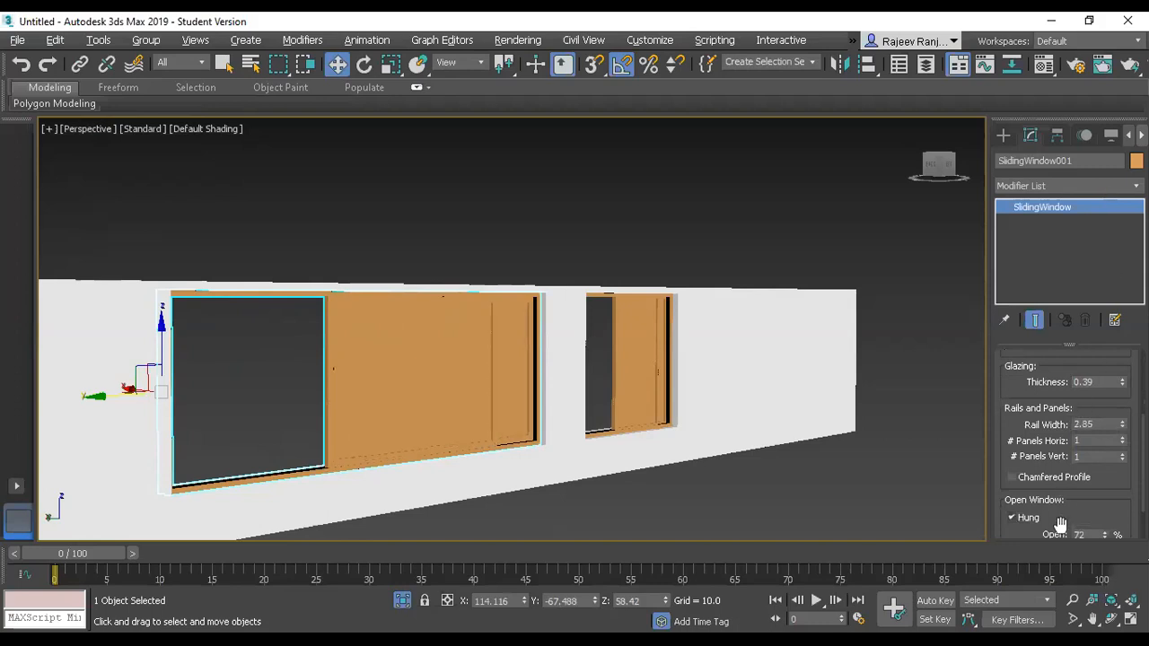
pyautogui.rightClick(1104, 535)
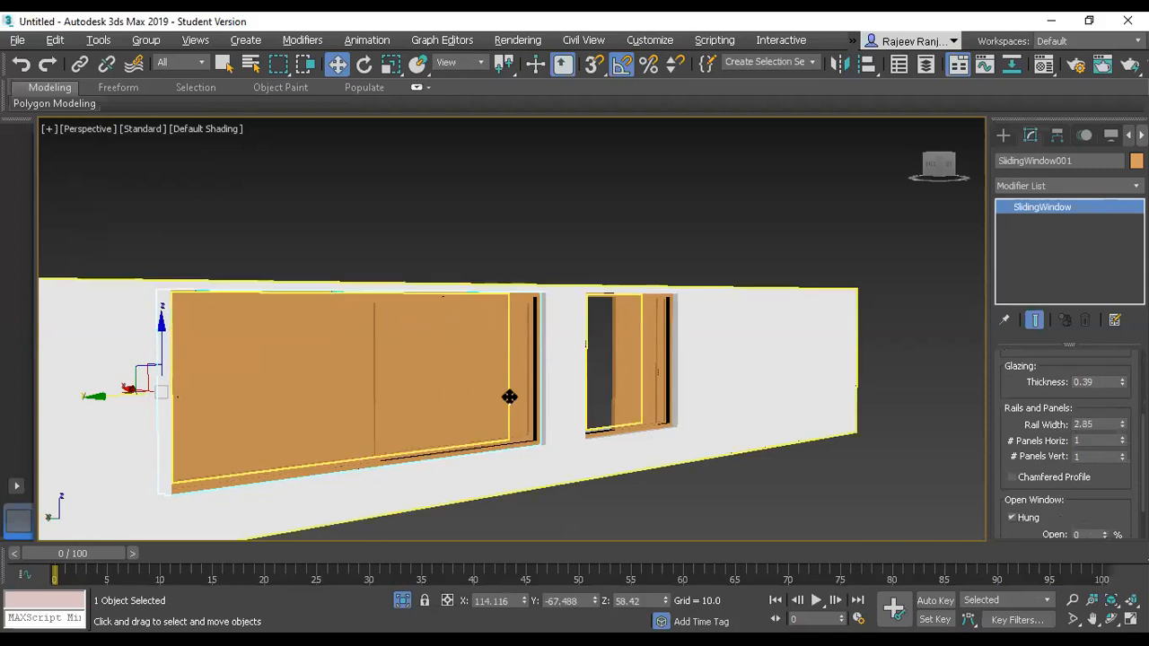
pyautogui.click(626, 212)
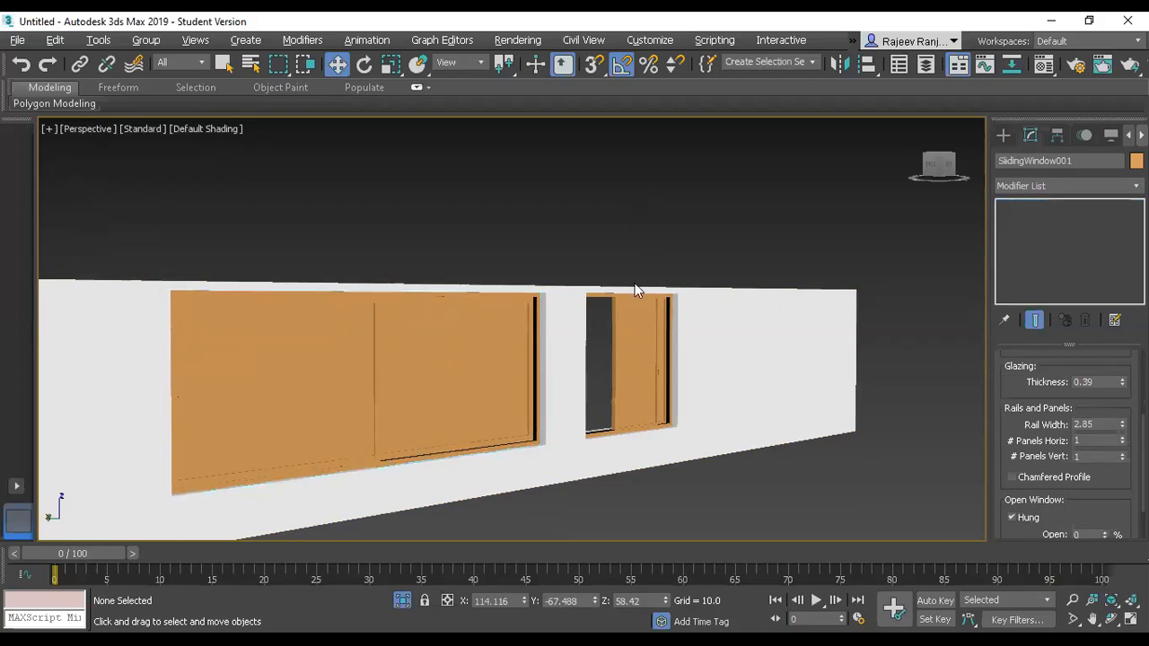
# Make a copy of the enlarged sliding window rotated -90 degrees about Z.
pyautogui.keyDown('alt'); pyautogui.moveTo(636, 290); pyautogui.dragTo(305, 422, button='middle'); pyautogui.keyUp('alt')
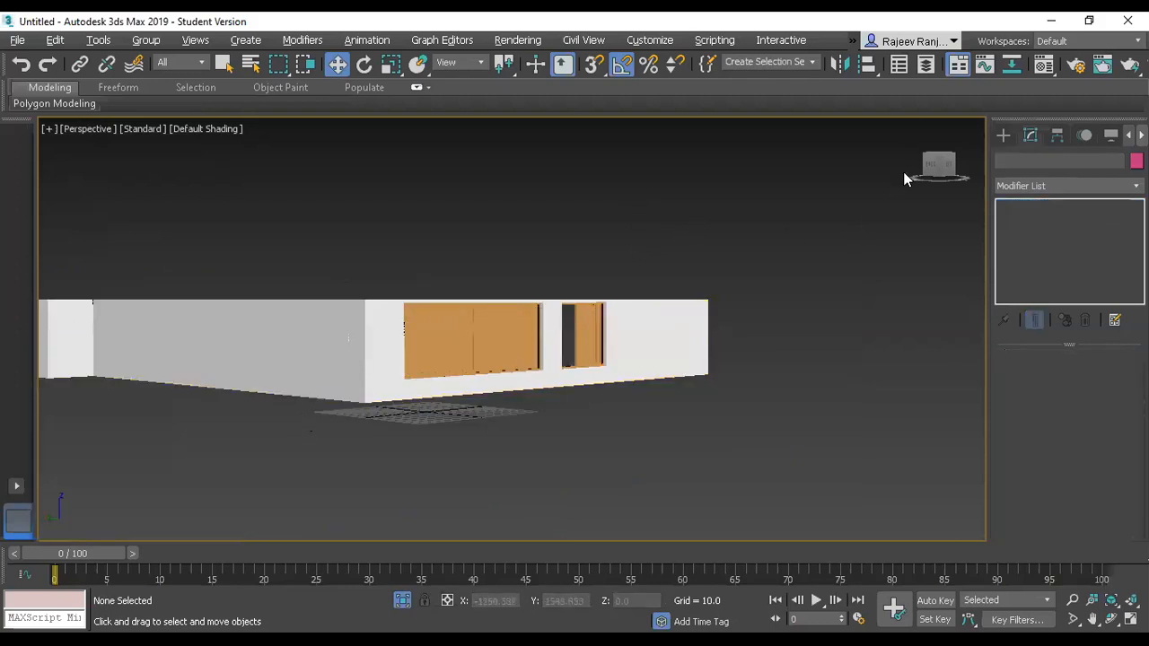
pyautogui.moveTo(944, 163)
pyautogui.mouseDown()
pyautogui.moveTo(943, 190)
pyautogui.moveTo(897, 213)
pyautogui.moveTo(905, 172)
pyautogui.moveTo(932, 182)
pyautogui.mouseUp()
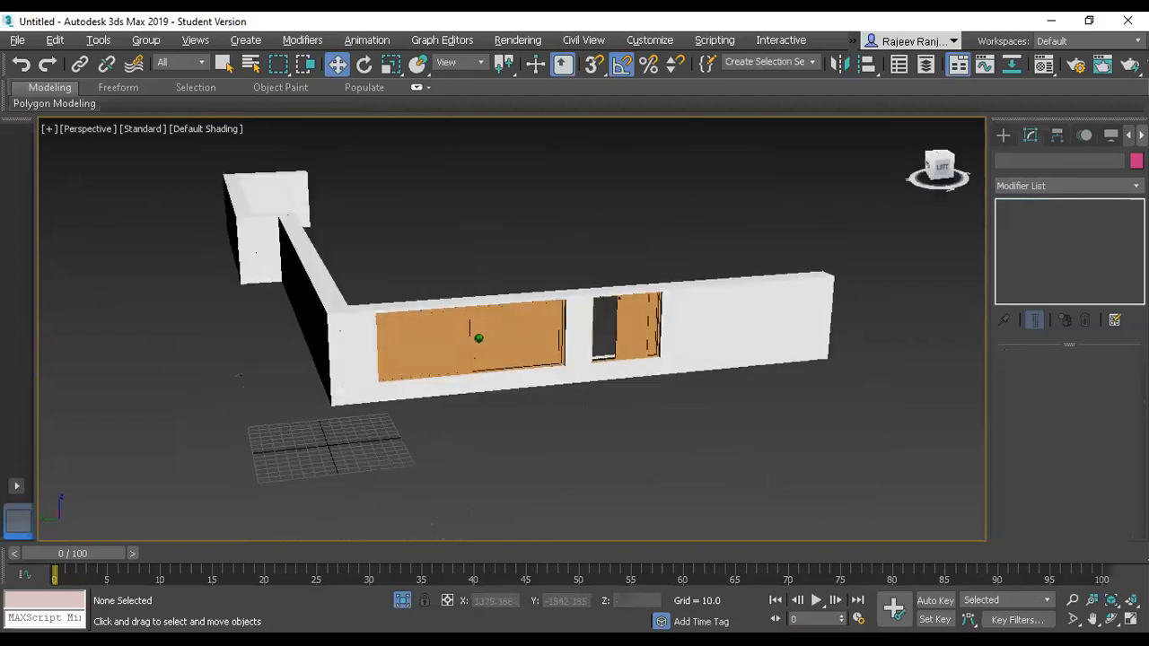
pyautogui.click(440, 342)
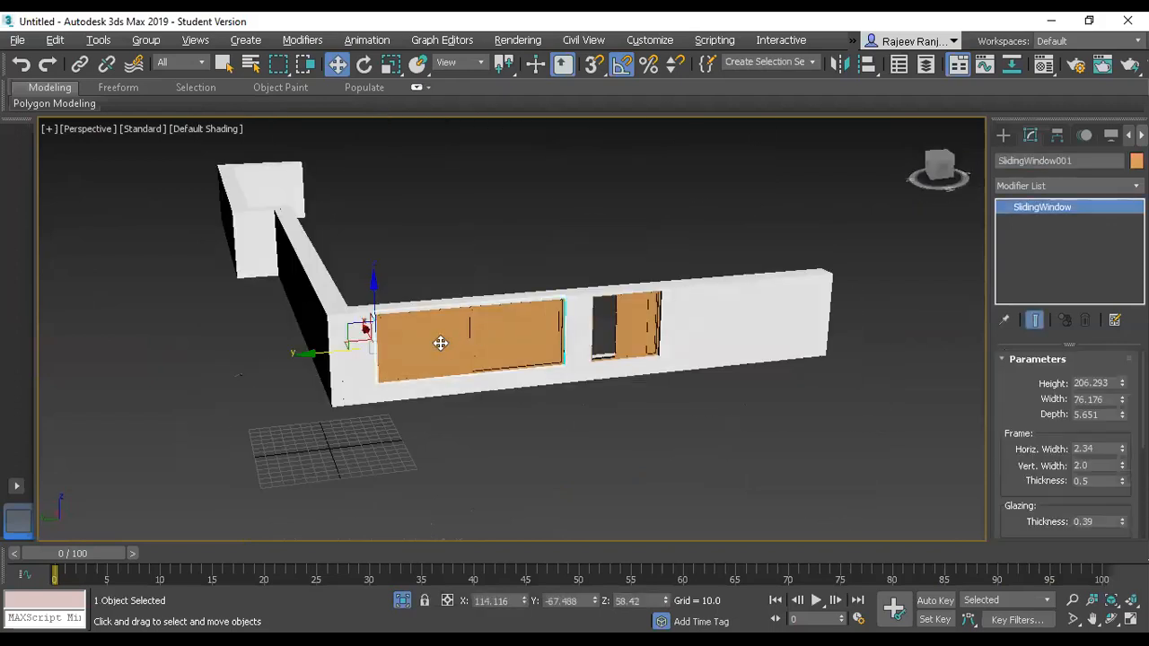
pyautogui.press('e')
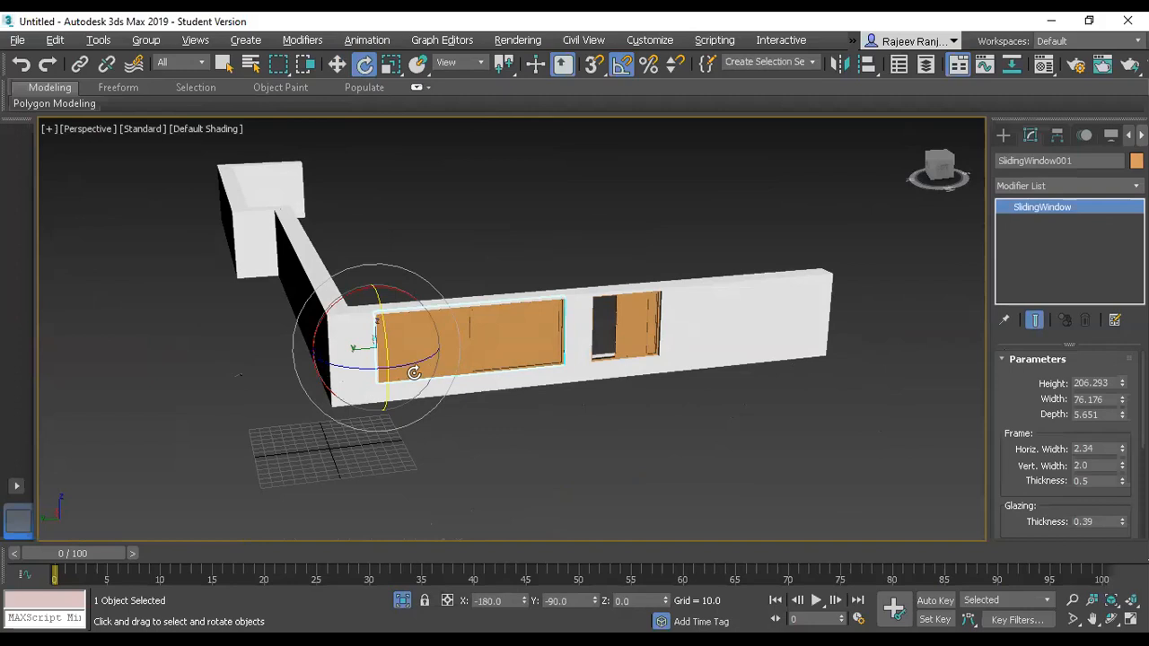
pyautogui.moveTo(408, 359)
pyautogui.keyDown('shift'); pyautogui.mouseDown()
pyautogui.moveTo(374, 367)
pyautogui.moveTo(341, 403)
pyautogui.mouseUp(); pyautogui.keyUp('shift')
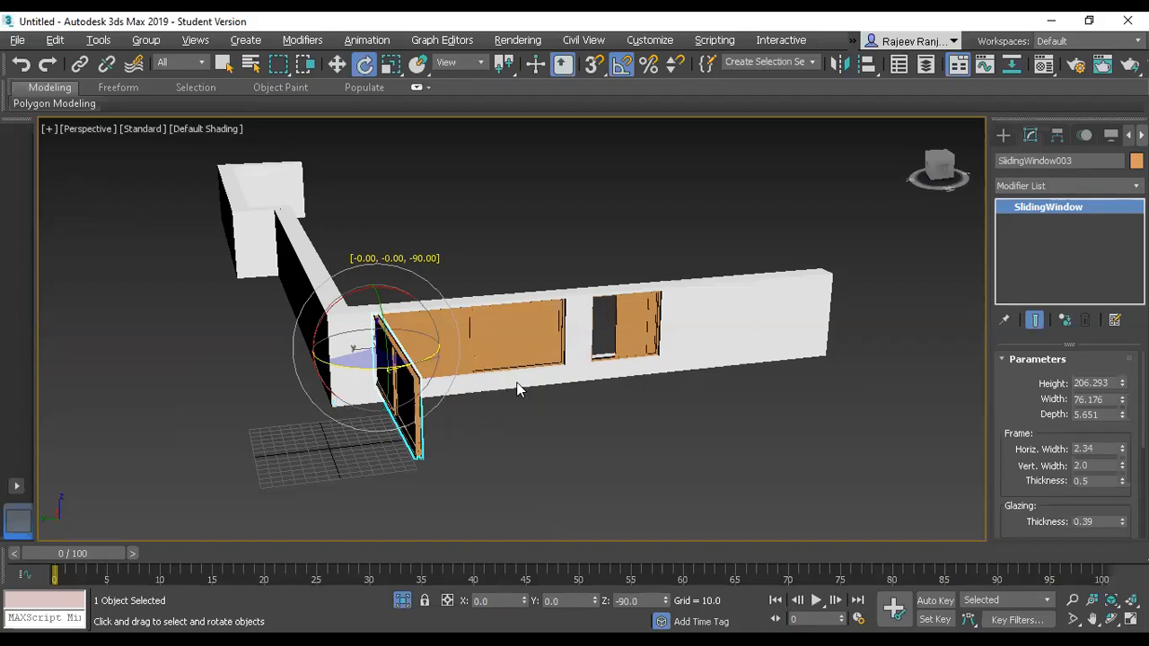
pyautogui.click(576, 400)
# Move the rotated window copy into the adjoining perpendicular wall at about X 337.35, Y -29.96.
pyautogui.press('w')
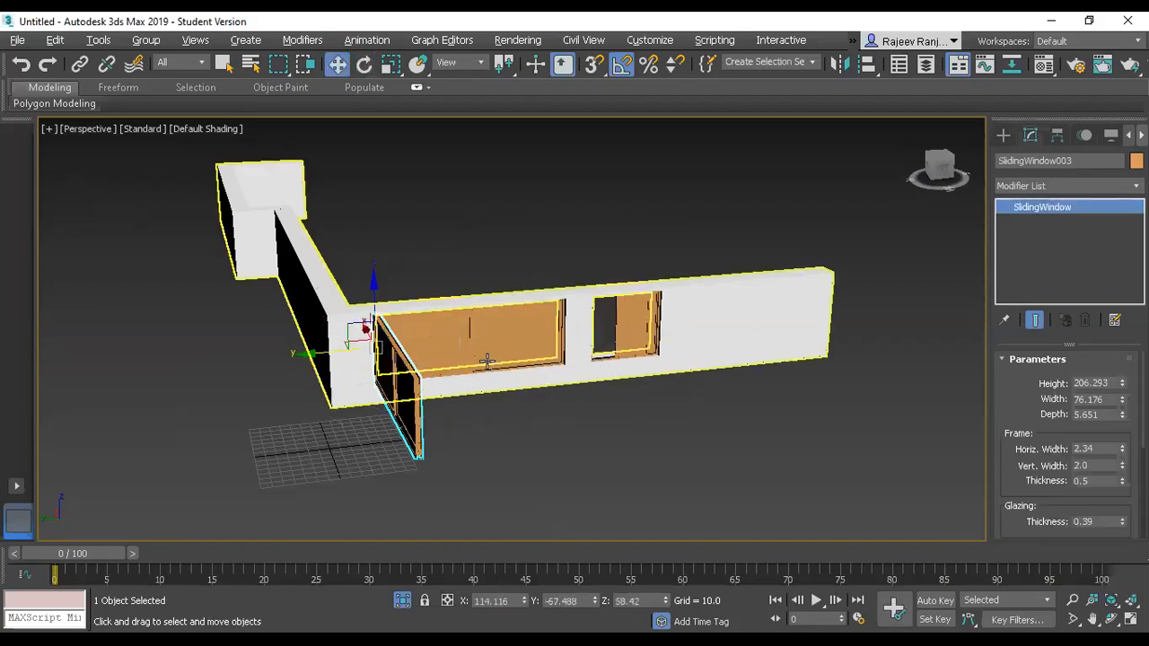
pyautogui.moveTo(309, 352)
pyautogui.mouseDown()
pyautogui.moveTo(271, 363)
pyautogui.moveTo(287, 374)
pyautogui.mouseUp()
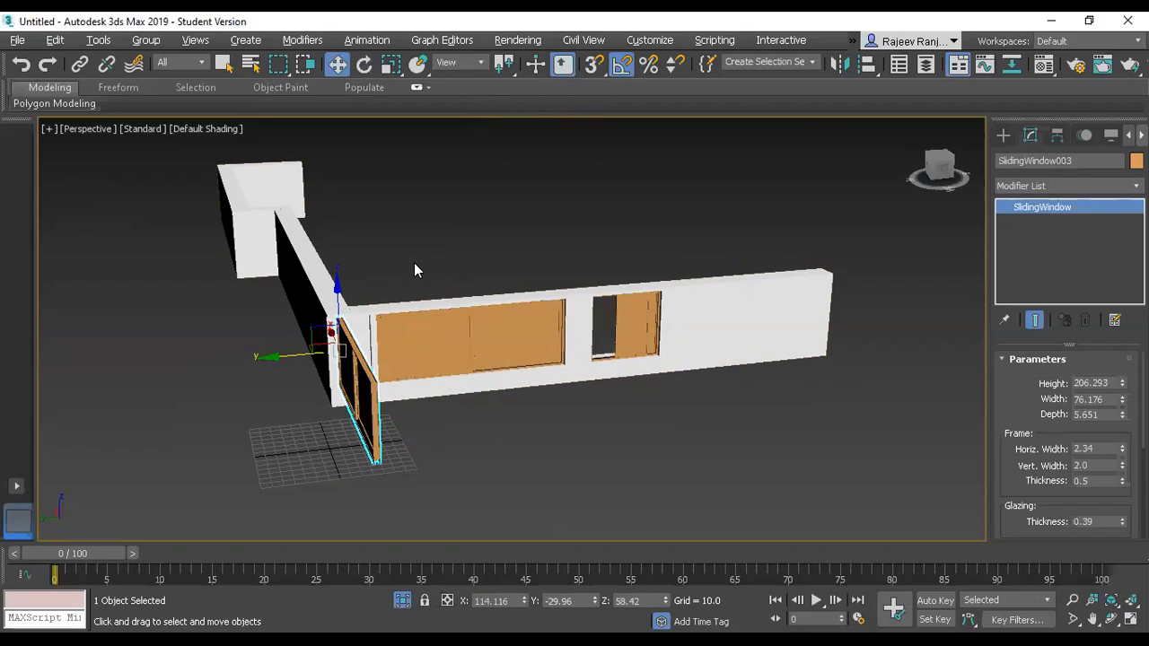
pyautogui.moveTo(934, 168); pyautogui.dragTo(967, 166)
pyautogui.moveTo(224, 377); pyautogui.dragTo(29, 437)
pyautogui.click(246, 297)
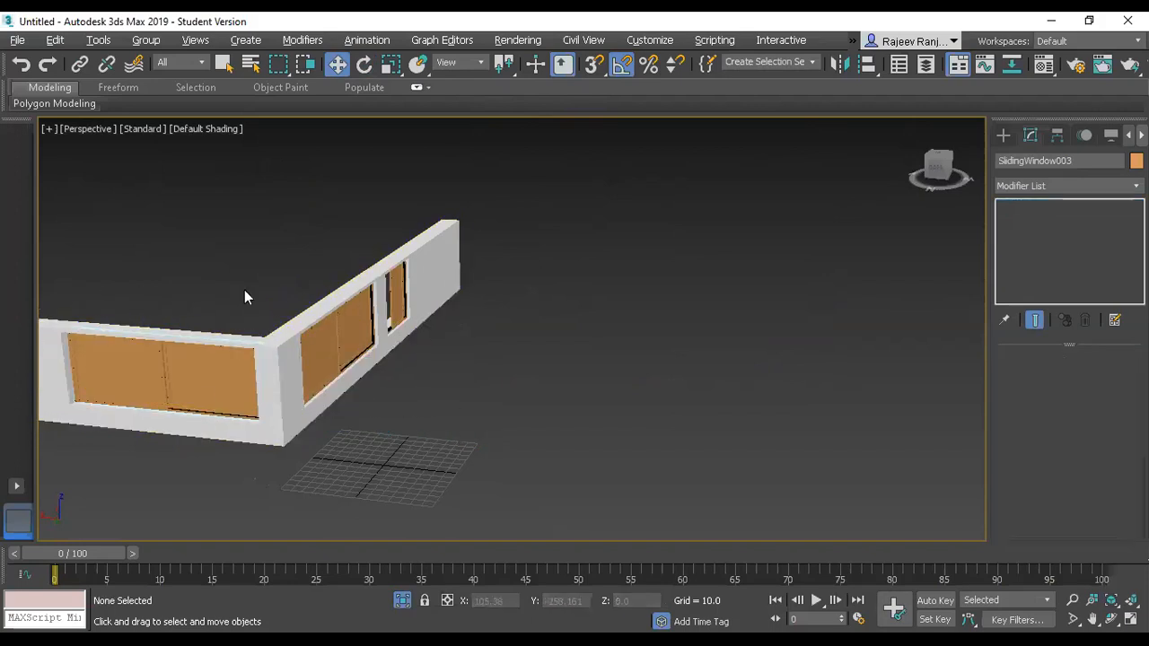
# Set the opening of the sliding window in the perpendicular wall to 84%.
pyautogui.scroll(3, 219, 277)
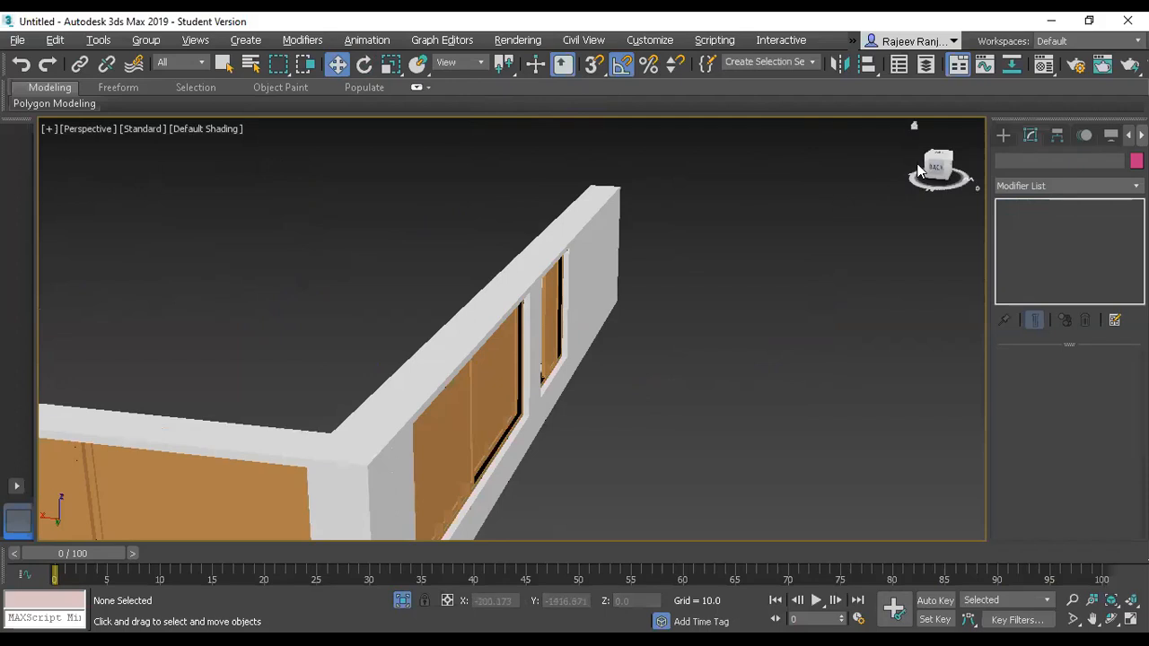
pyautogui.click(552, 241)
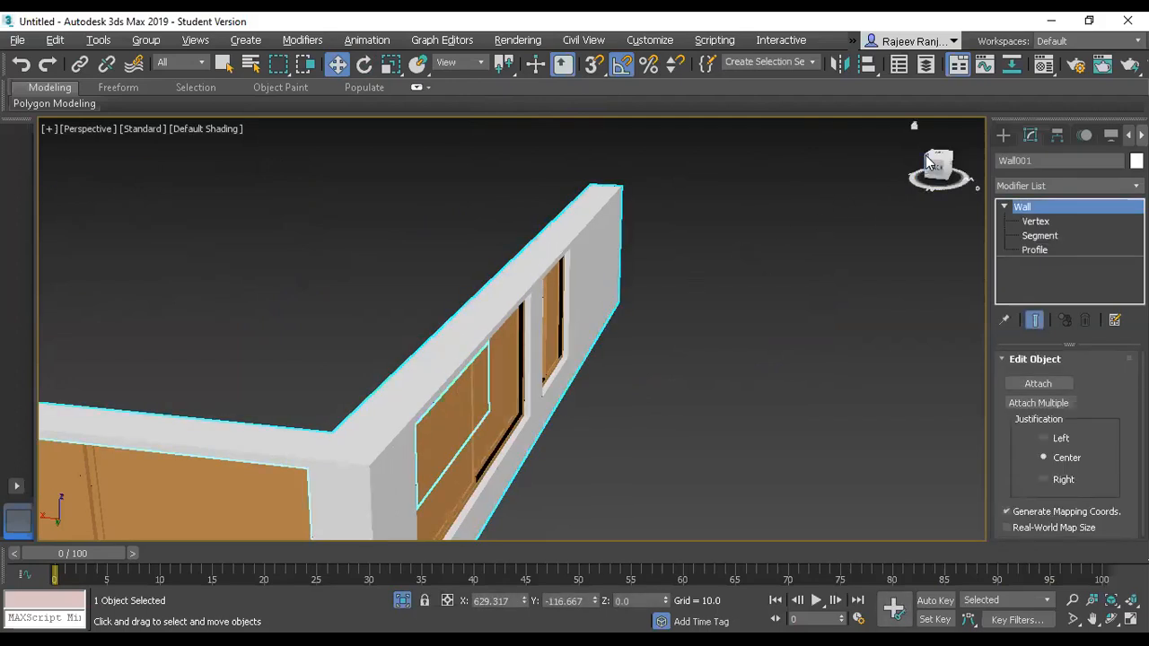
pyautogui.click(931, 164)
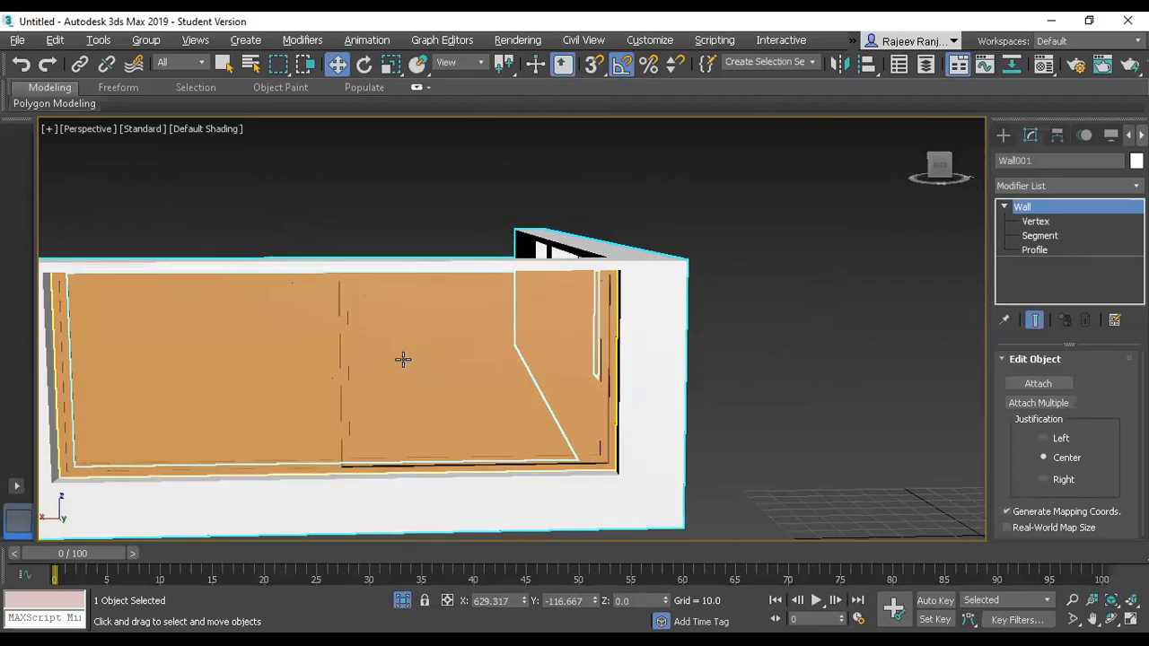
pyautogui.click(403, 359)
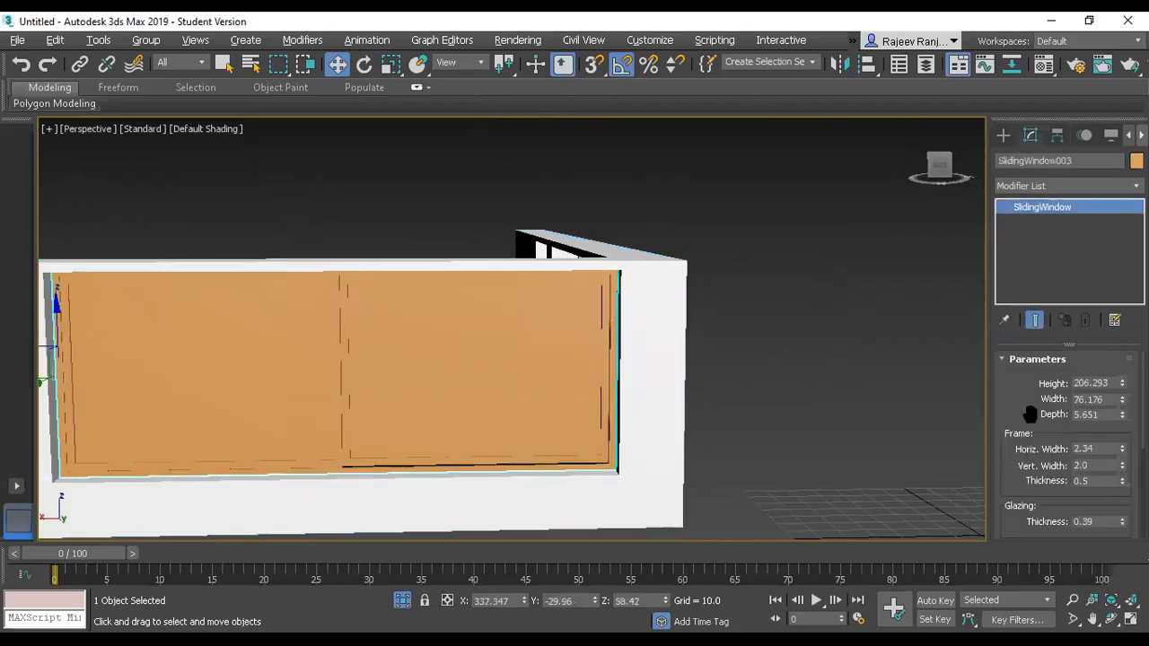
pyautogui.scroll(-3, 1026, 371)
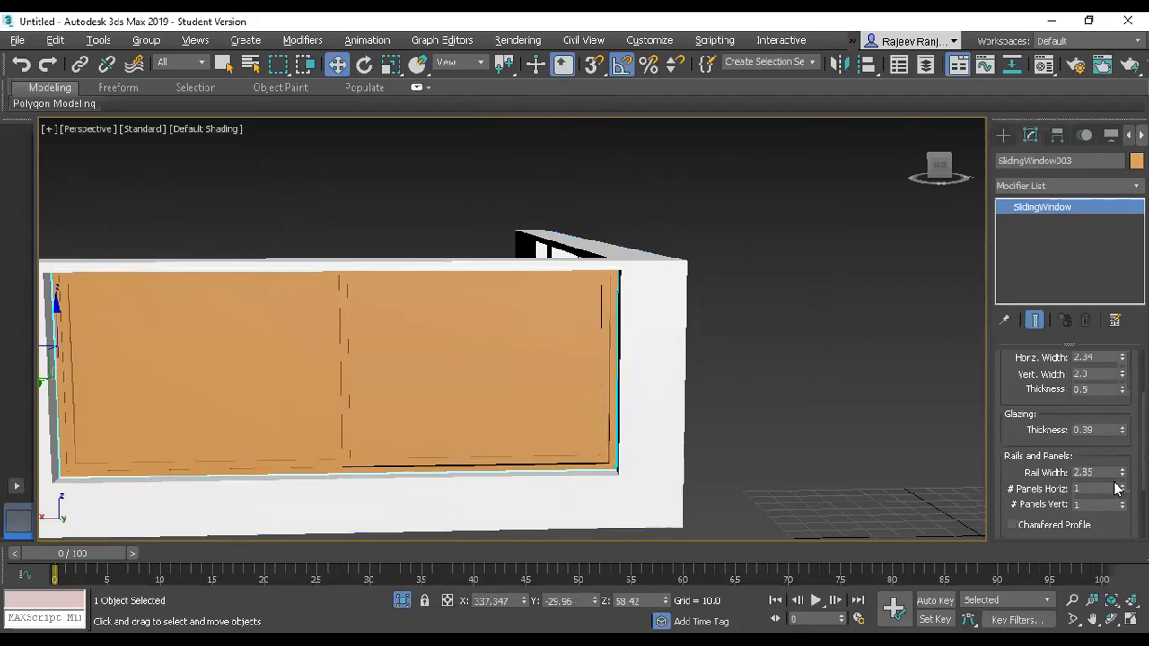
pyautogui.scroll(-4, 1031, 437)
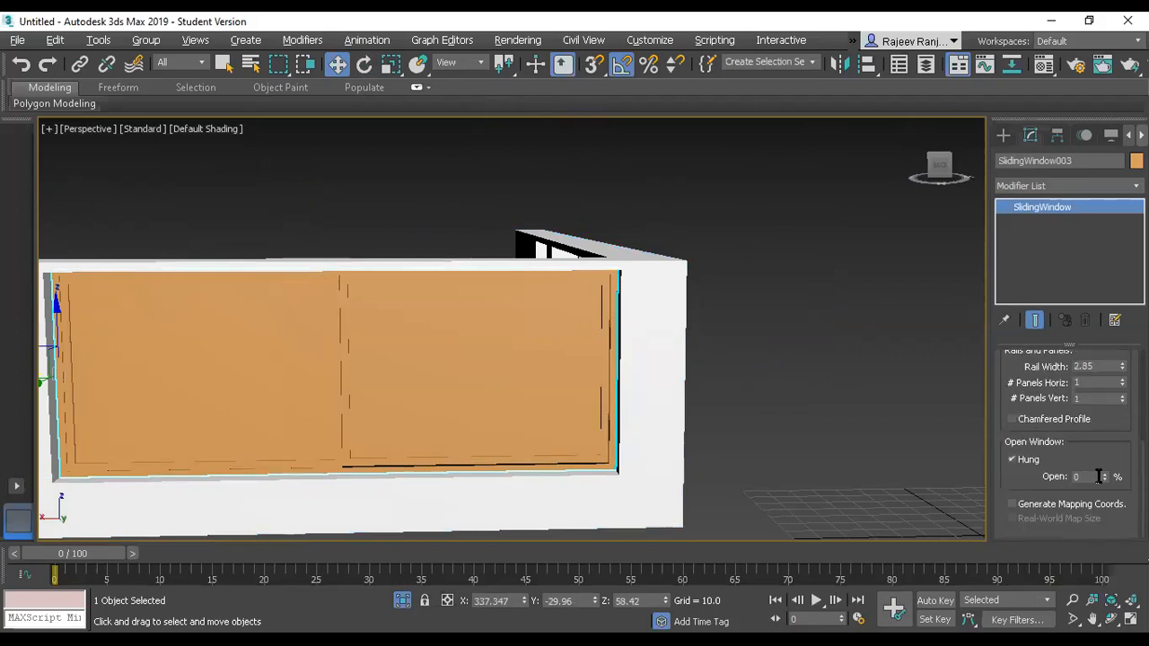
pyautogui.moveTo(1102, 477); pyautogui.dragTo(1087, 406)
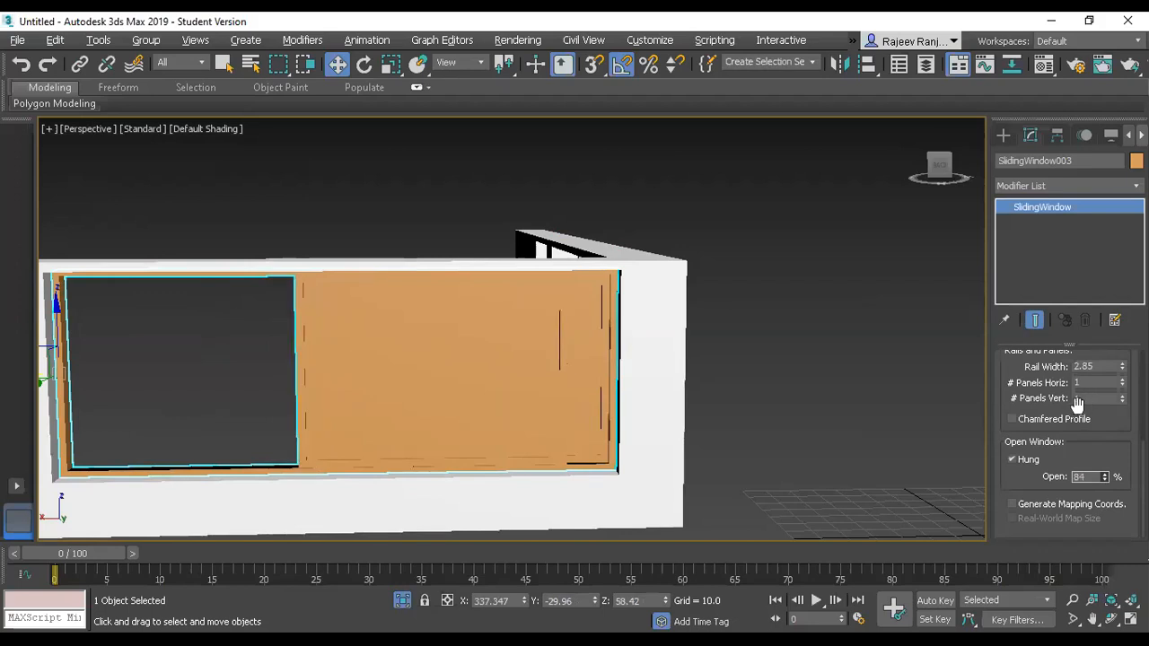
# Exit isolation to bring back the whole building and clear the selection.
pyautogui.scroll(-5, 375, 205)
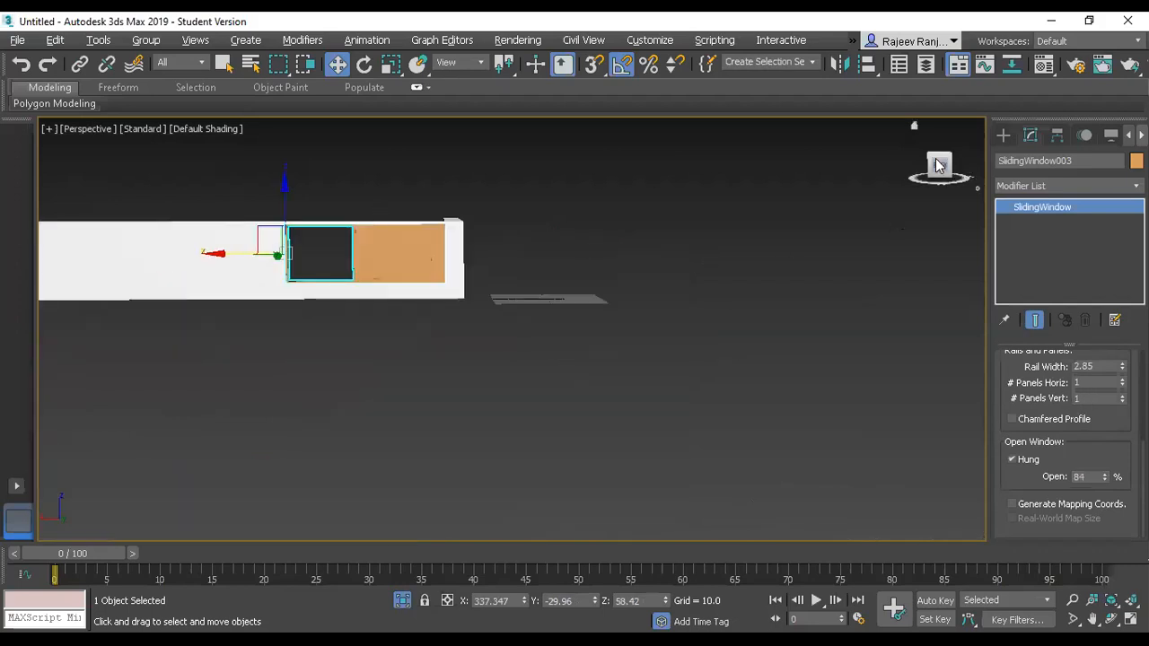
pyautogui.moveTo(932, 159); pyautogui.dragTo(737, 159)
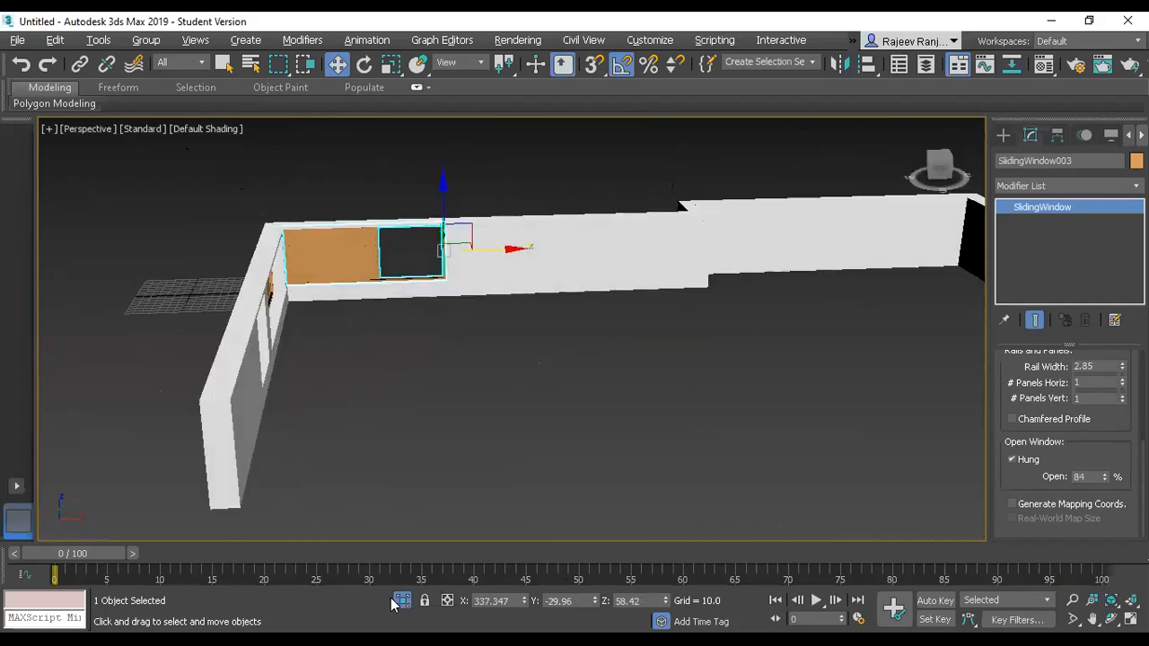
pyautogui.click(400, 603)
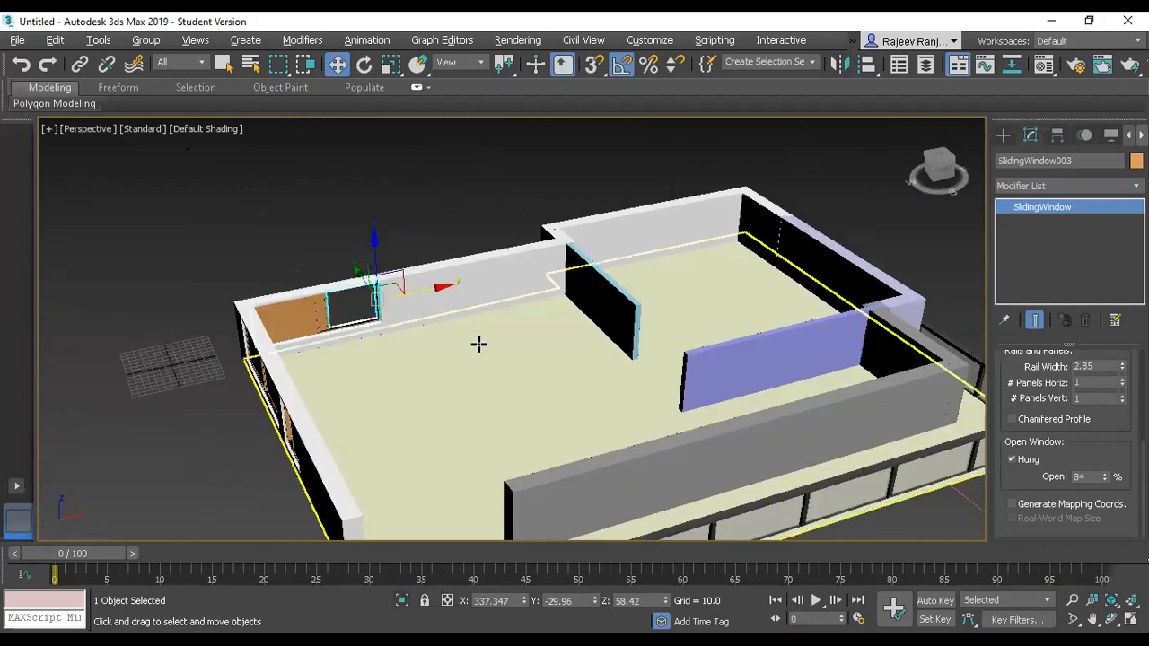
pyautogui.click(344, 233)
pyautogui.scroll(-3, 350, 281)
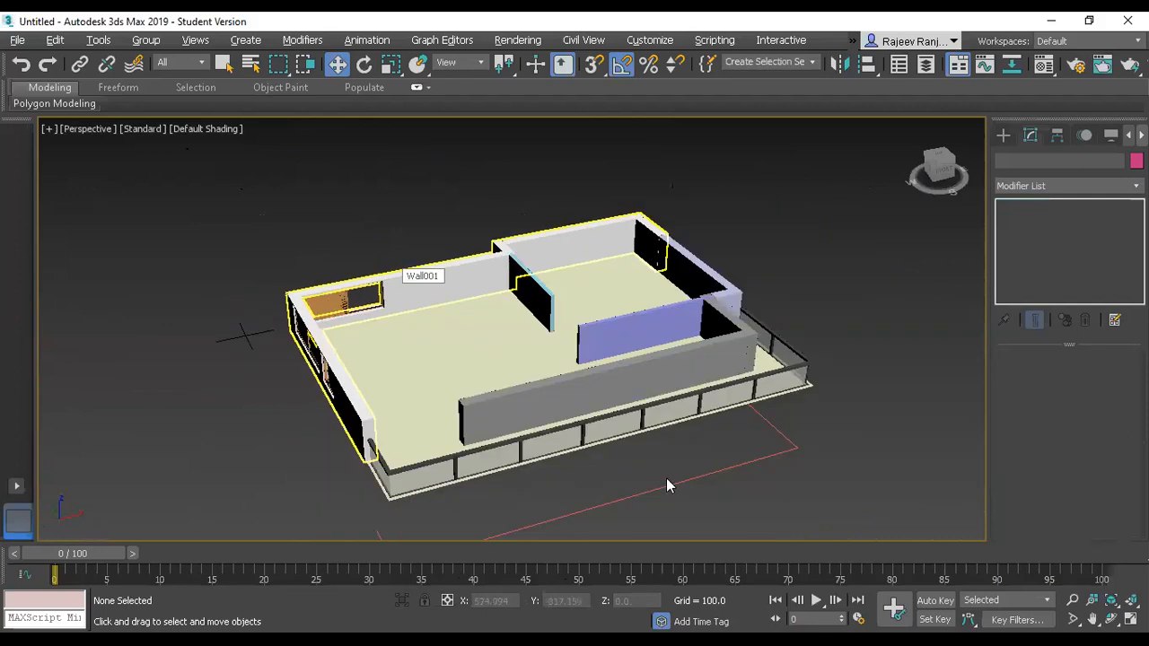
# Select all the objects of the building together, including walls, floor, railing and windows.
pyautogui.moveTo(833, 483); pyautogui.dragTo(217, 241)
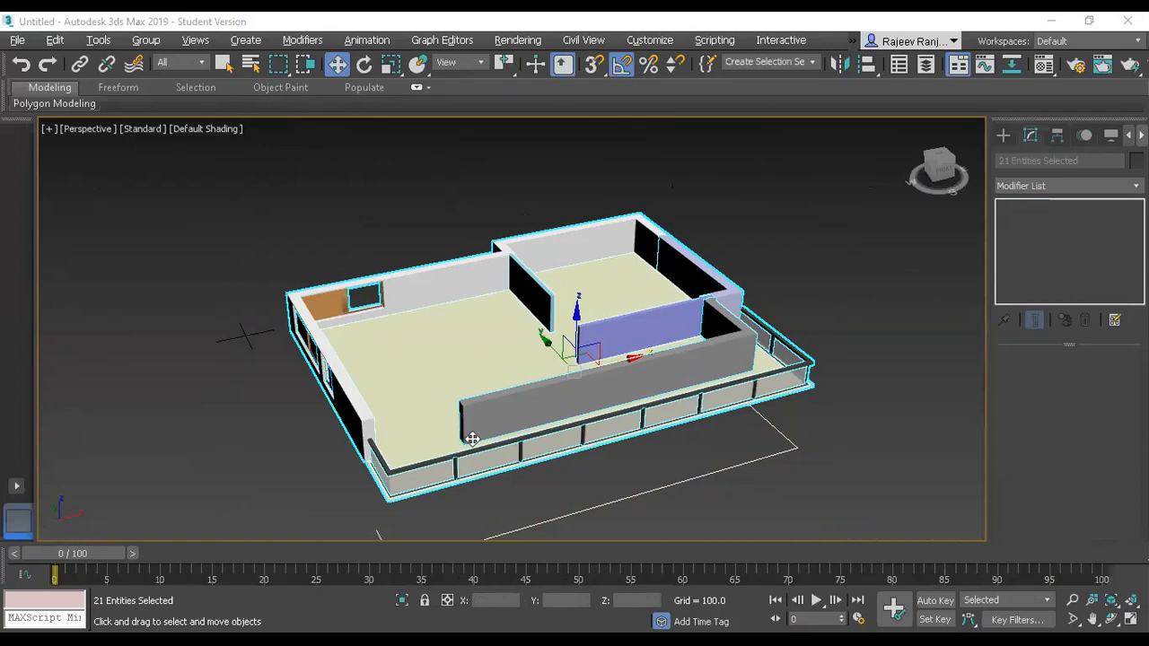
pyautogui.scroll(-2, 472, 439)
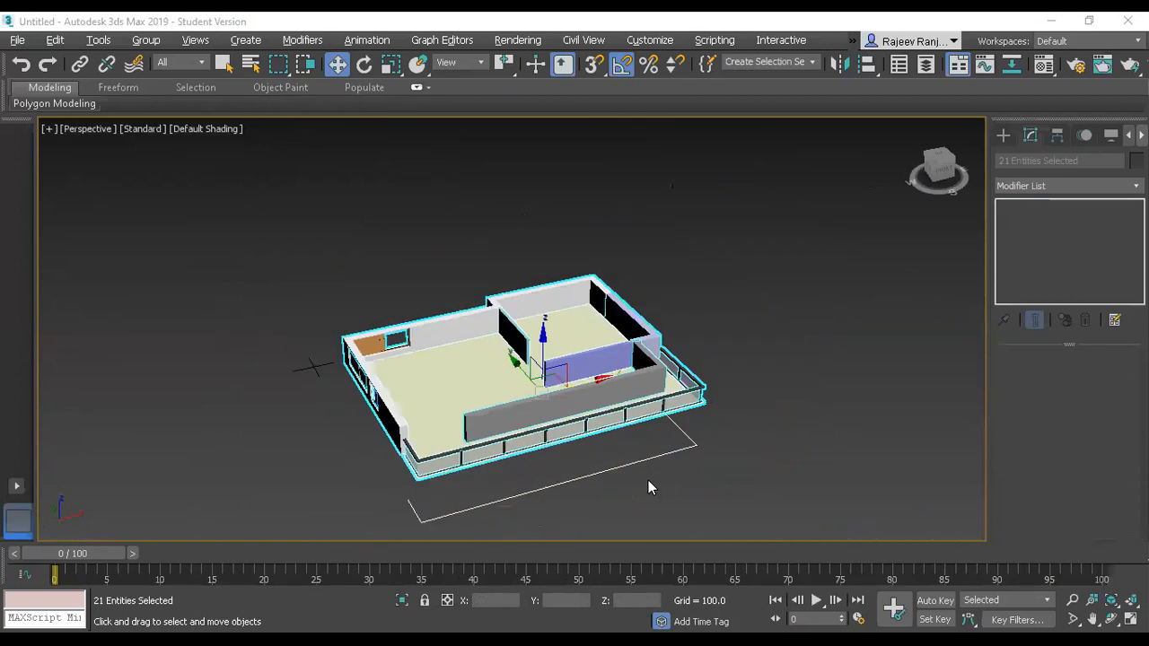
pyautogui.moveTo(769, 478); pyautogui.dragTo(323, 236)
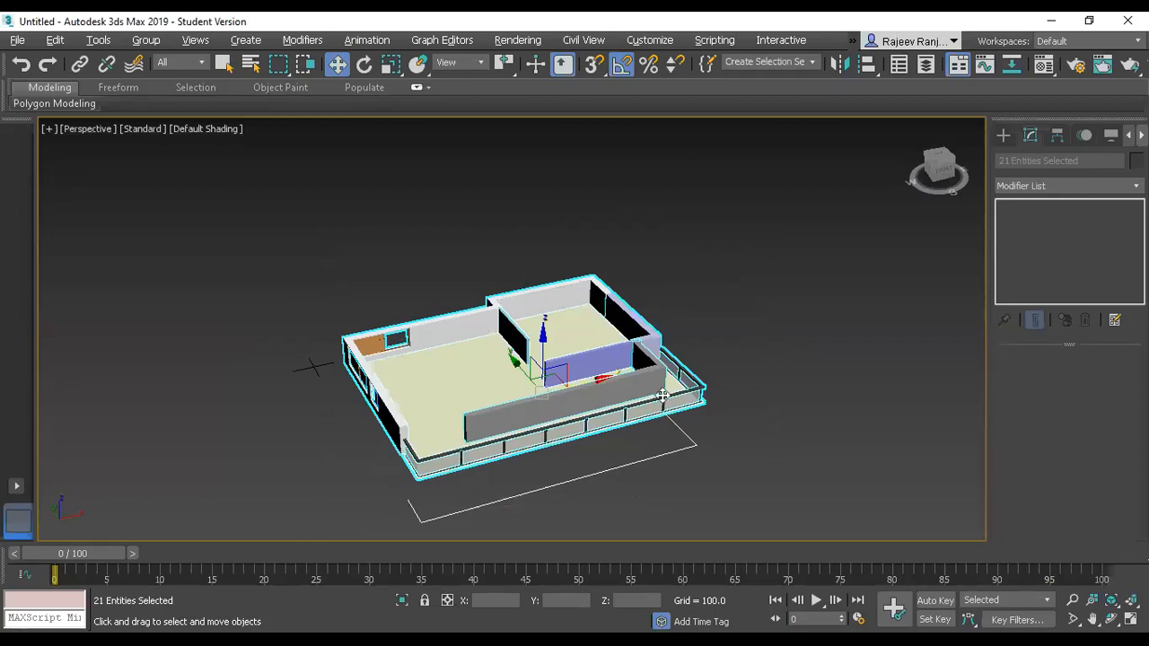
pyautogui.scroll(2, 493, 312)
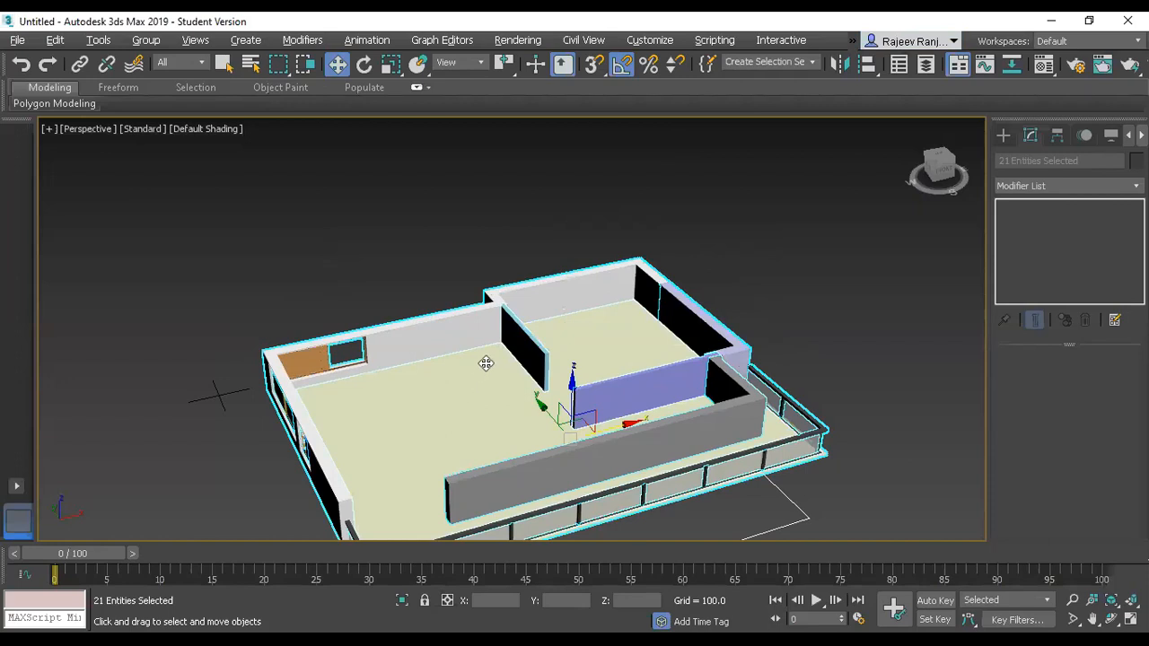
pyautogui.scroll(-2, 549, 356)
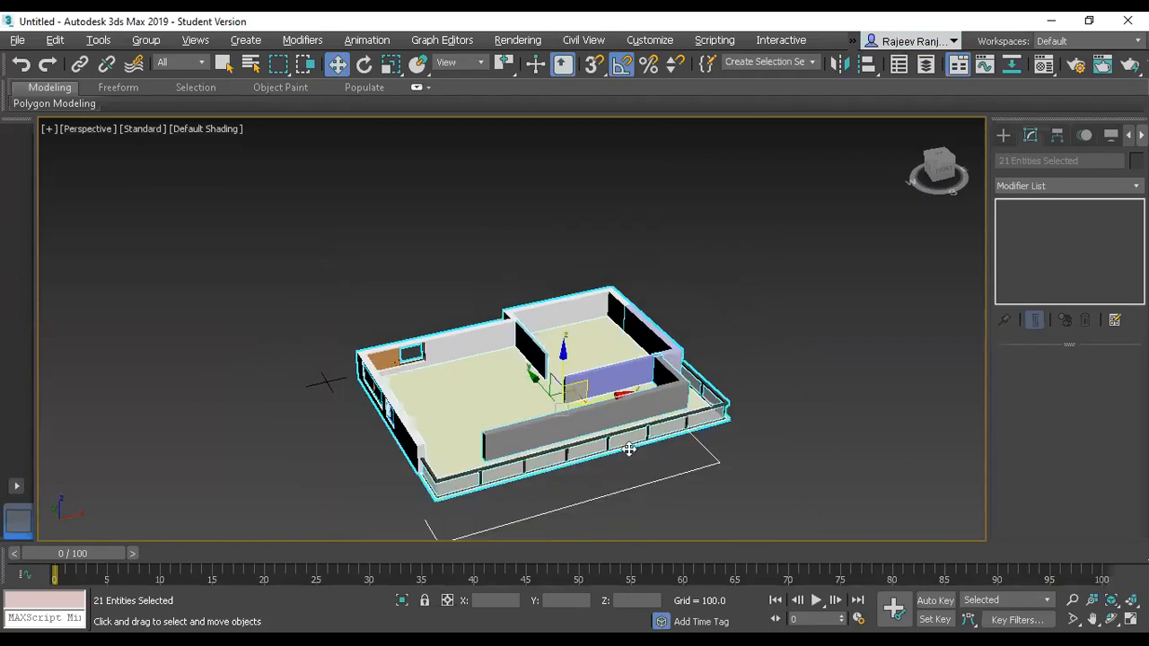
pyautogui.moveTo(797, 508); pyautogui.dragTo(356, 239)
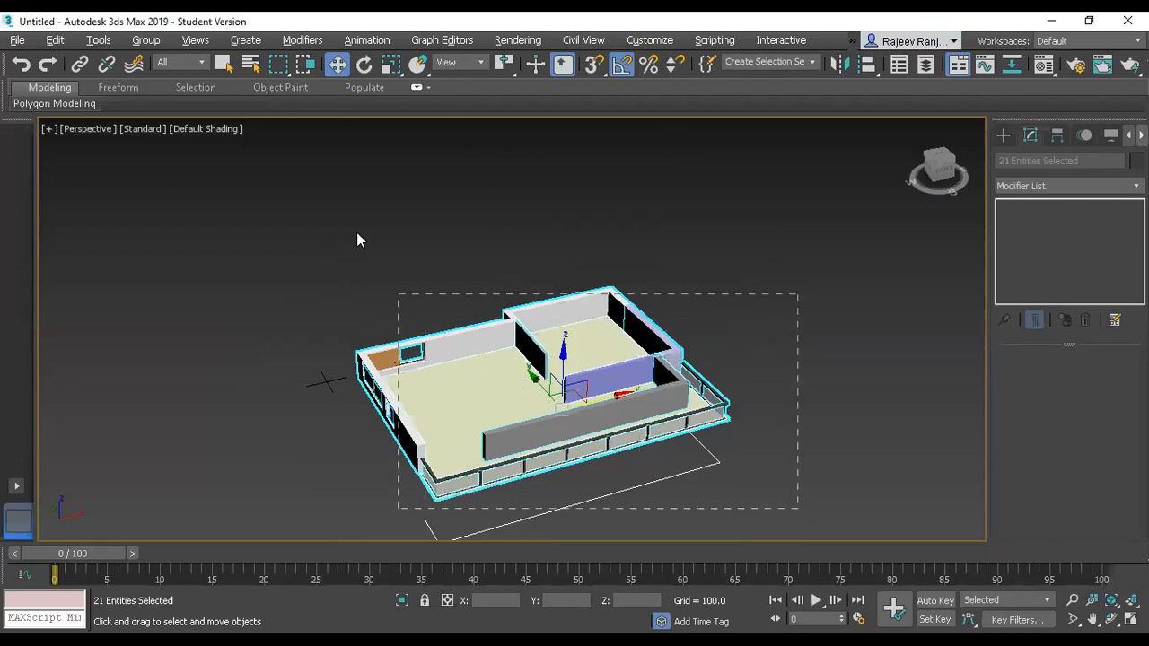